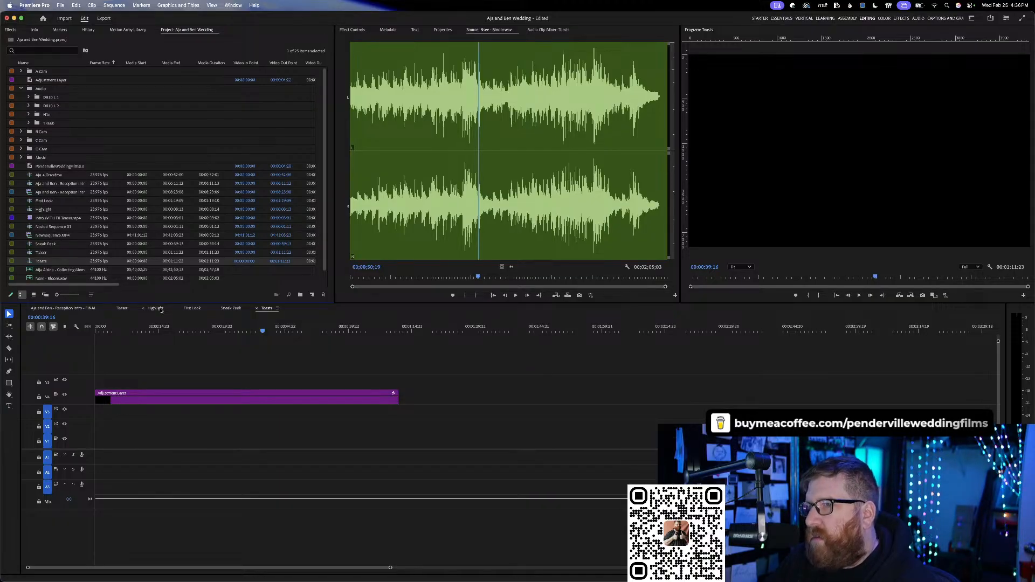
- Clear the Highlight sequence of its video and audio clips and the short second adjustment layer, leaving only the long adjustment layer
left_click(155, 309)
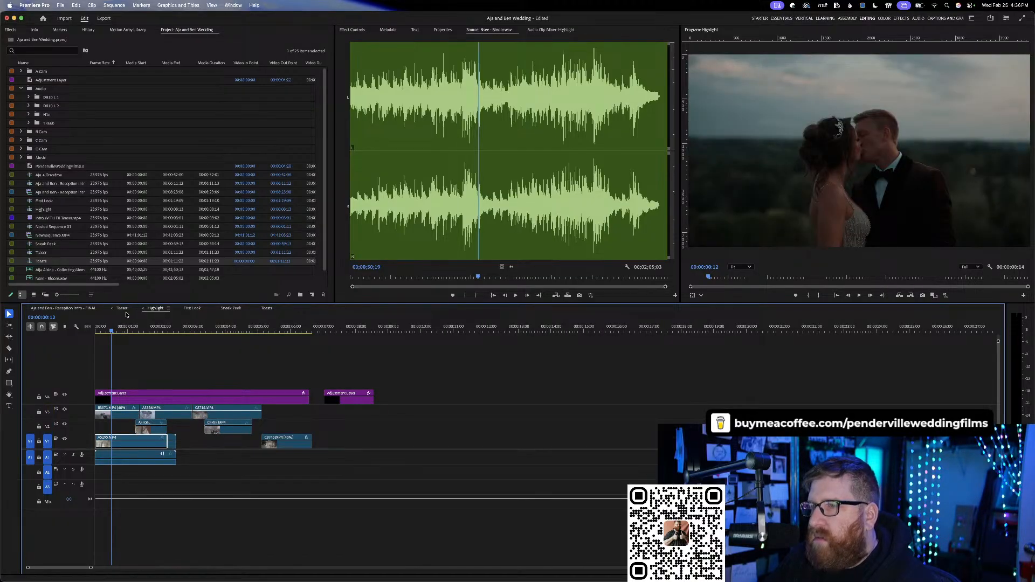
scroll(142, 362, "down", 3)
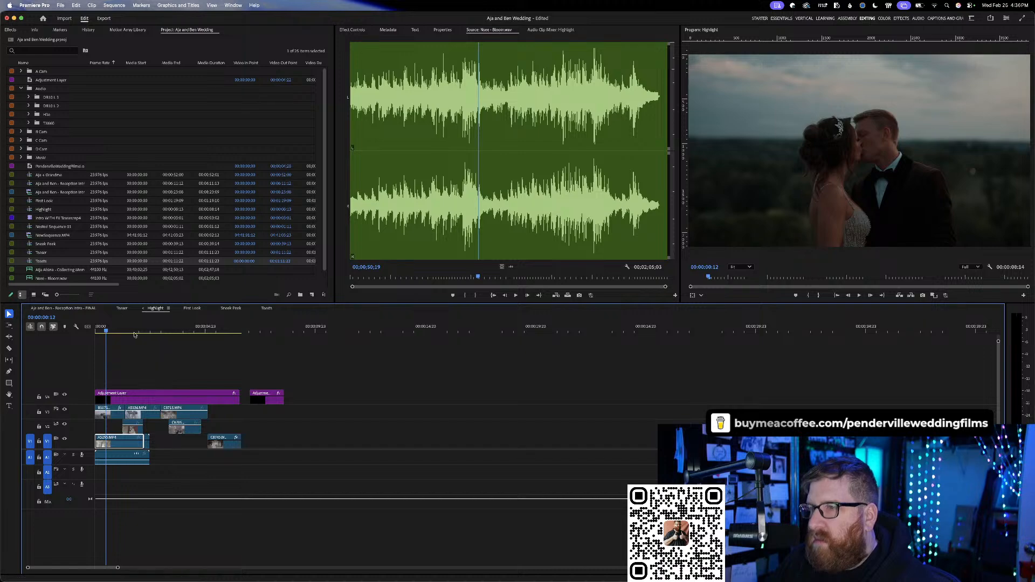
left_click_drag(124, 326, 88, 327)
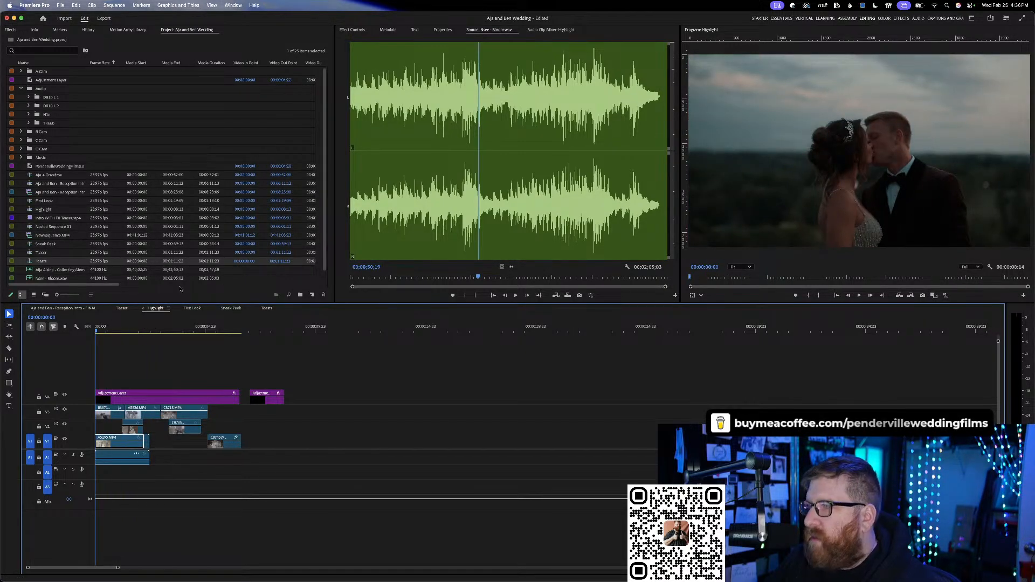
left_click_drag(262, 489, 102, 413)
key("Delete")
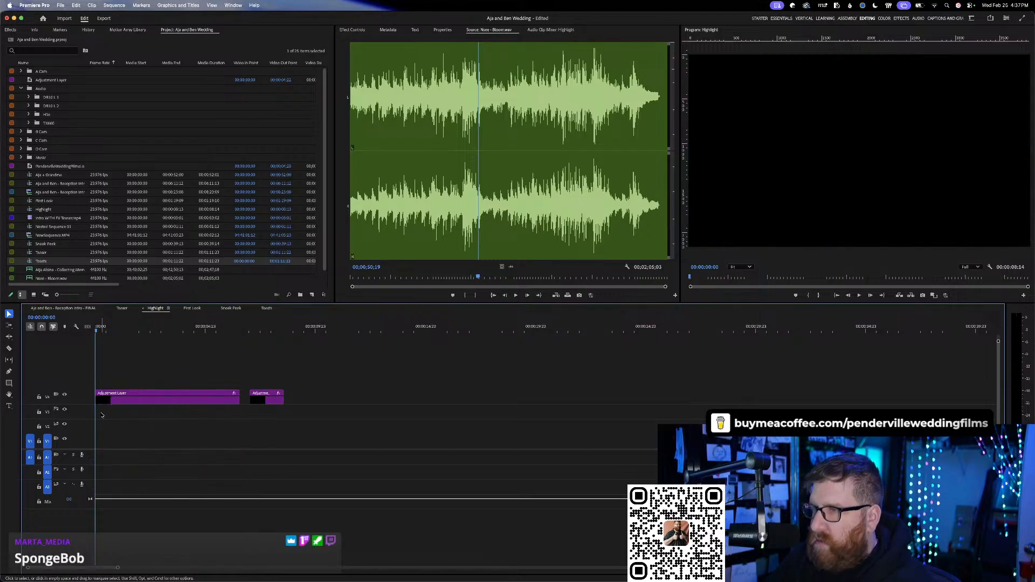
left_click(278, 393)
key("Delete")
- Play the Teaser sequence from start to end to review the finished edit
left_click(123, 309)
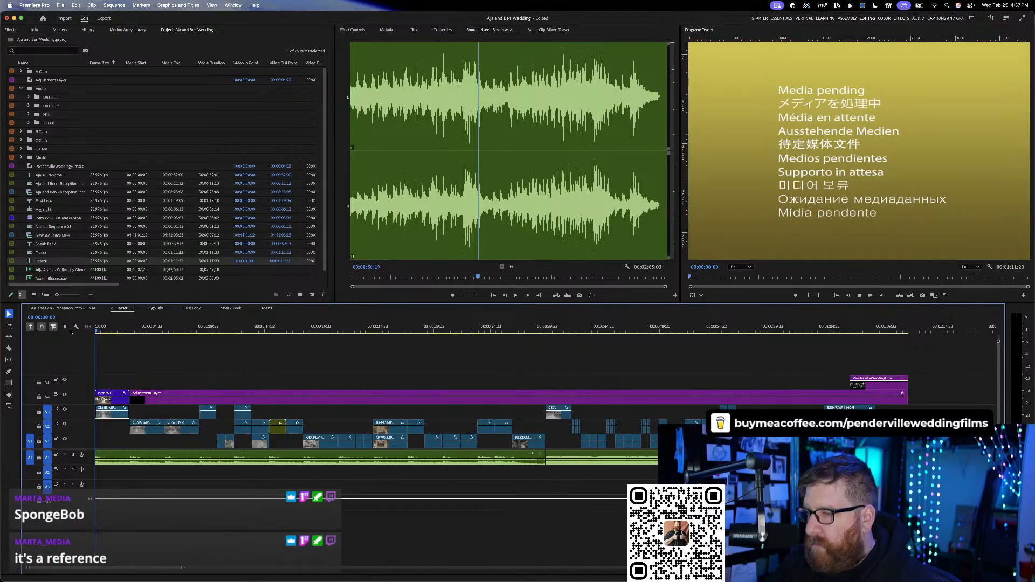
key("space")
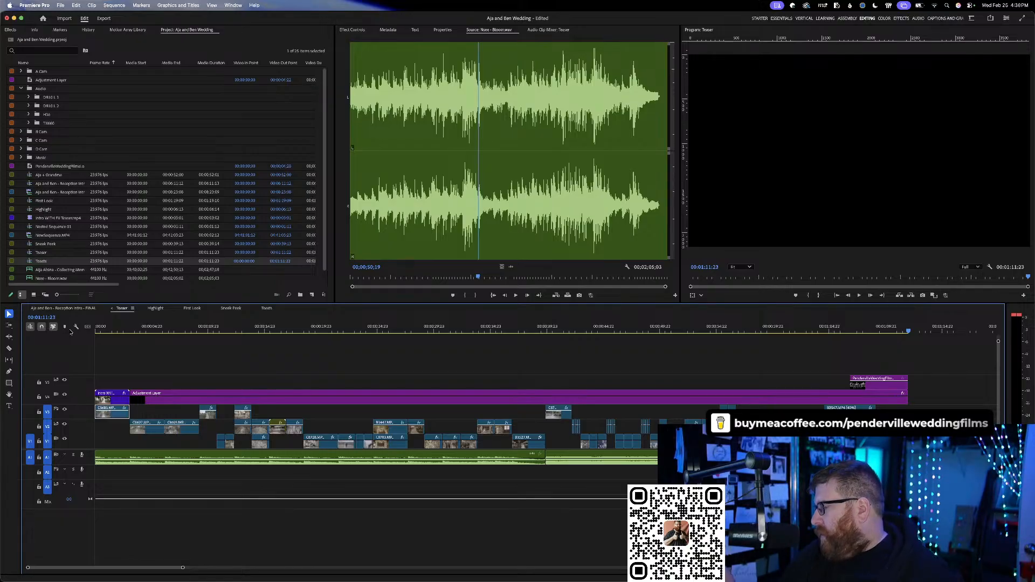
left_click(266, 309)
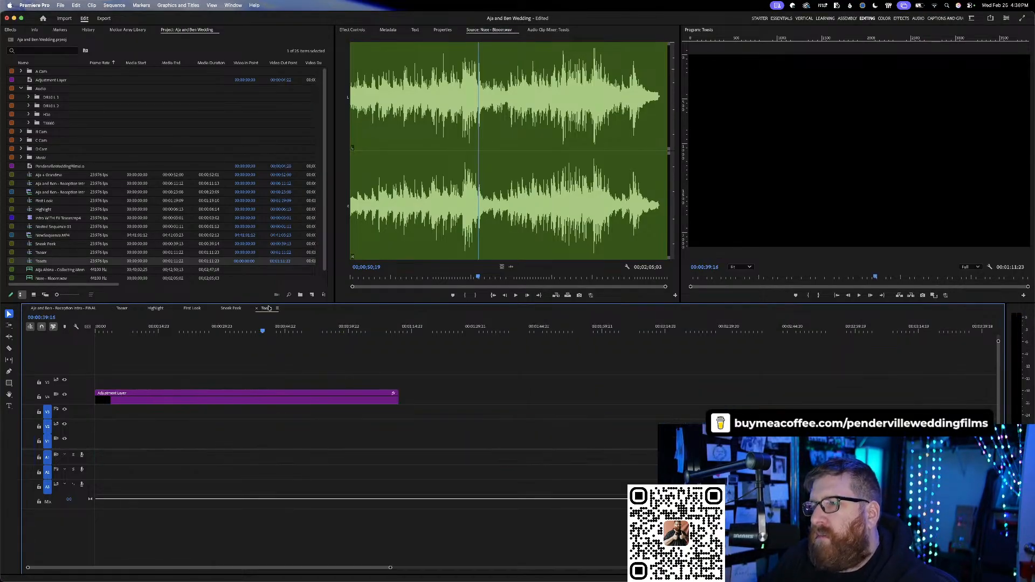
- Scrub the opening of the Sneak Peek sequence and close that sequence in the timeline
left_click(229, 308)
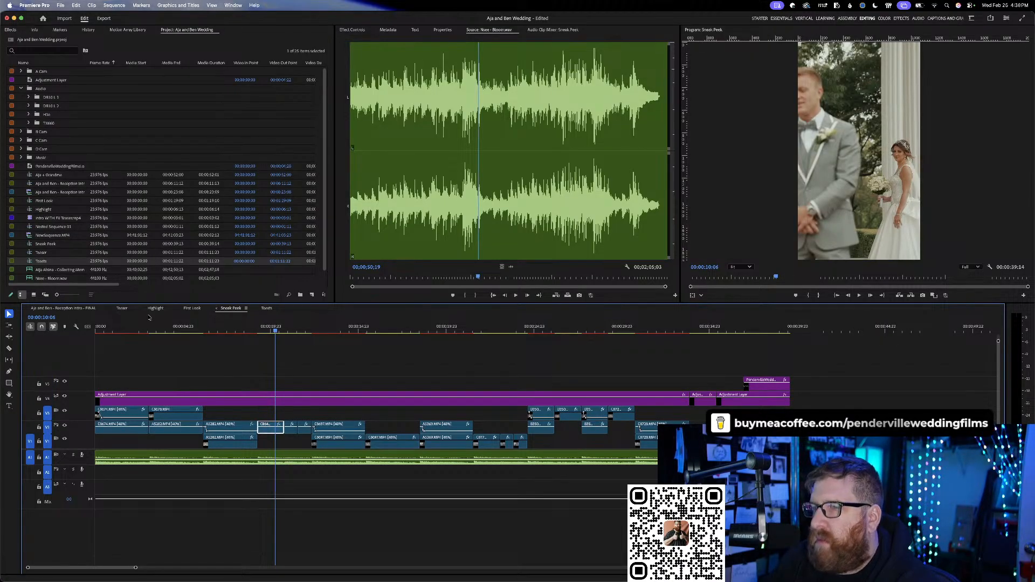
left_click_drag(133, 325, 160, 326)
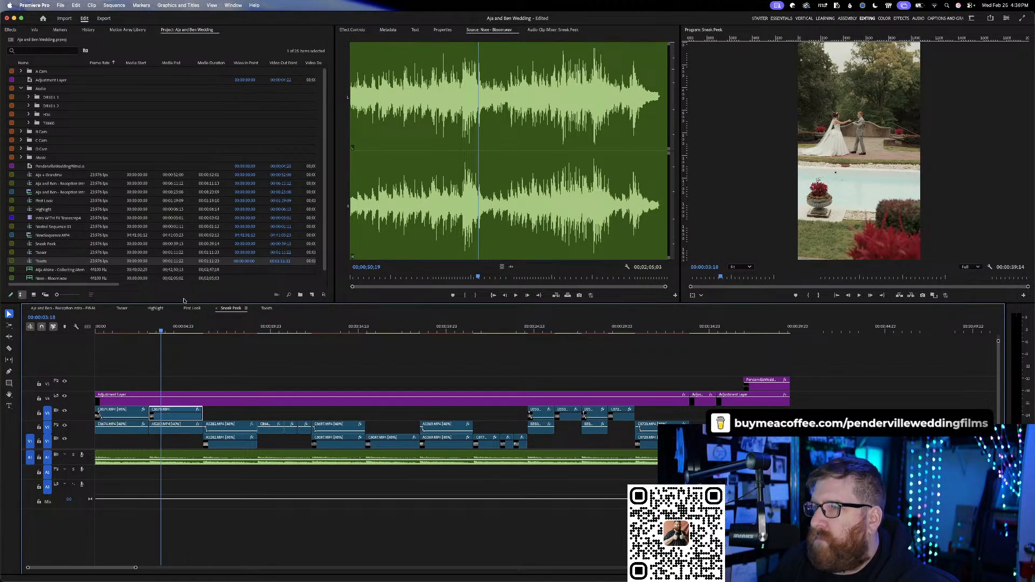
left_click(217, 308)
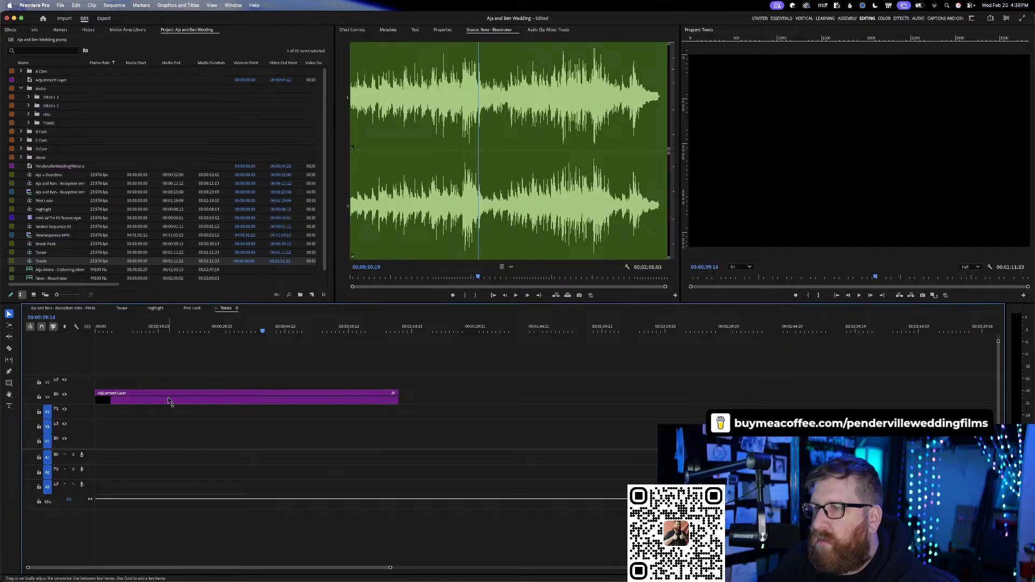
- Look over the Highlight and First Look sequences and extend the adjustment layer in Toasts to about 2 minutes 53 seconds
left_click(155, 309)
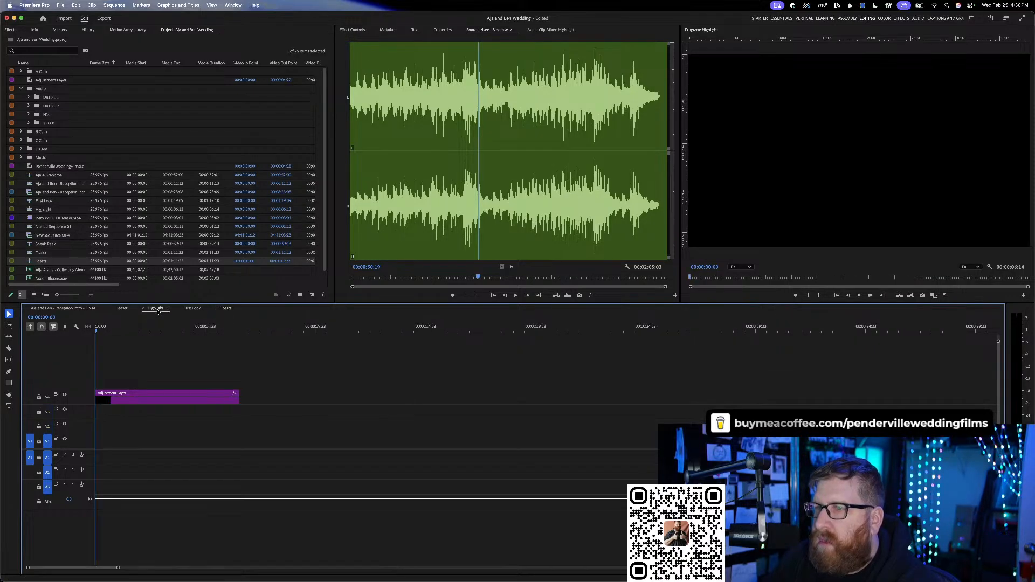
left_click(191, 308)
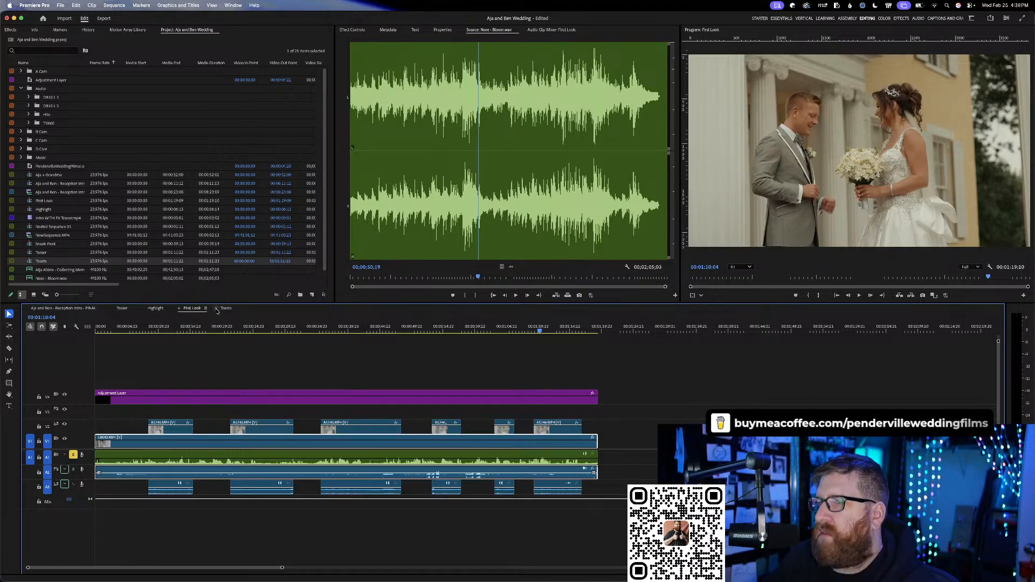
left_click(226, 309)
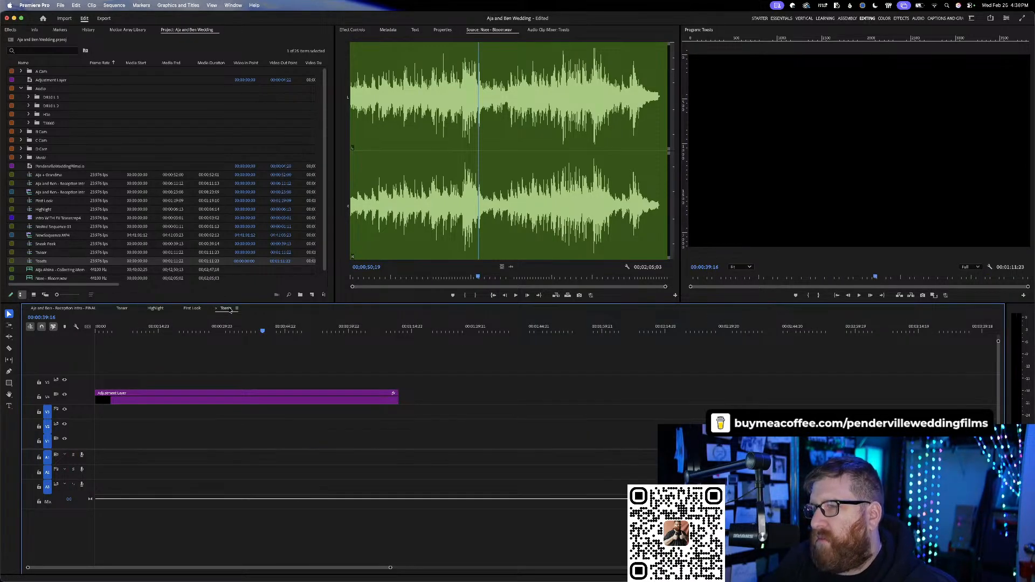
left_click_drag(397, 399, 828, 382)
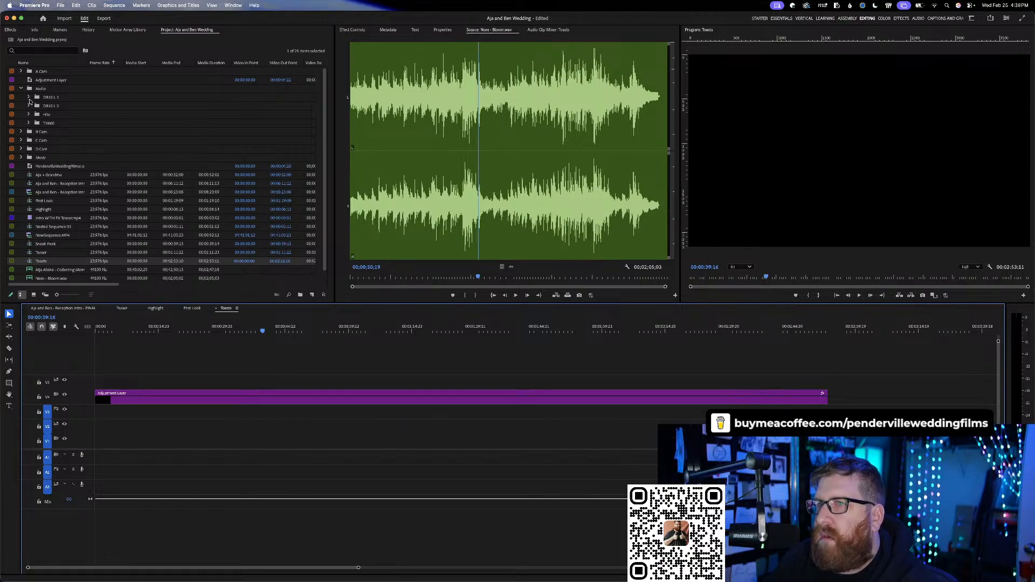
- Open the Audio bin and listen to the start of 000_250906.wav in the first recorder folder
double_click(48, 88)
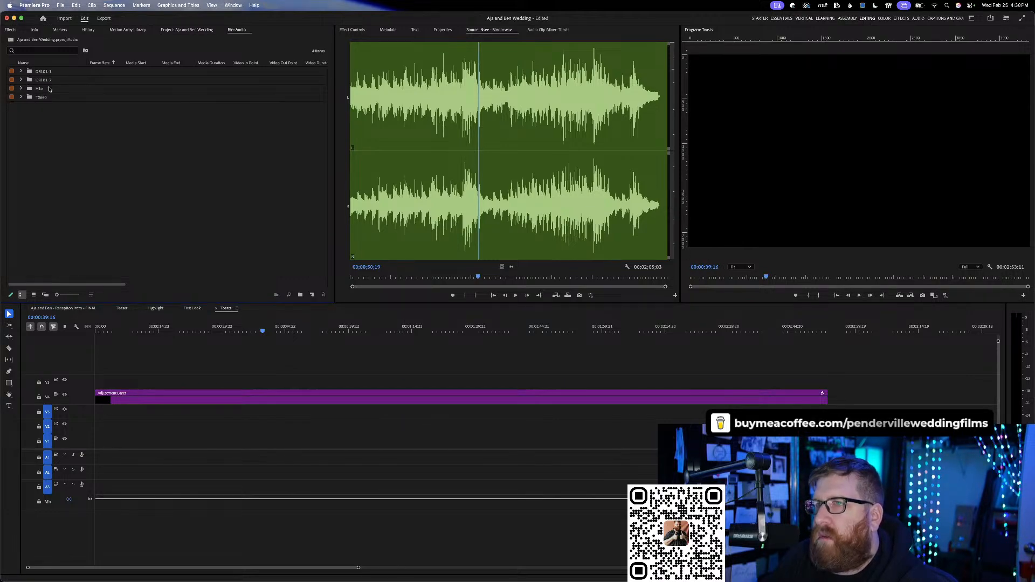
left_click(21, 72)
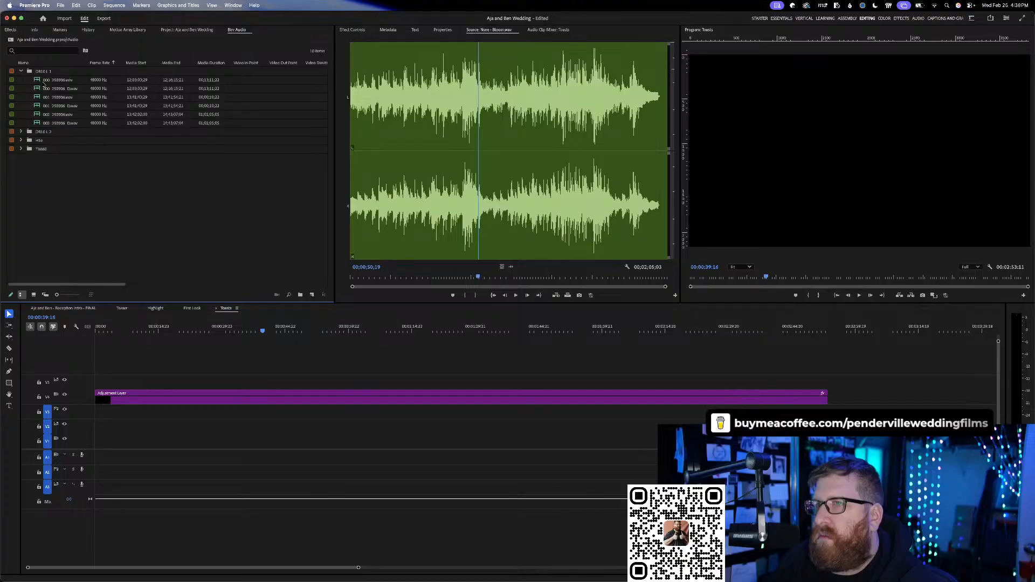
double_click(43, 82)
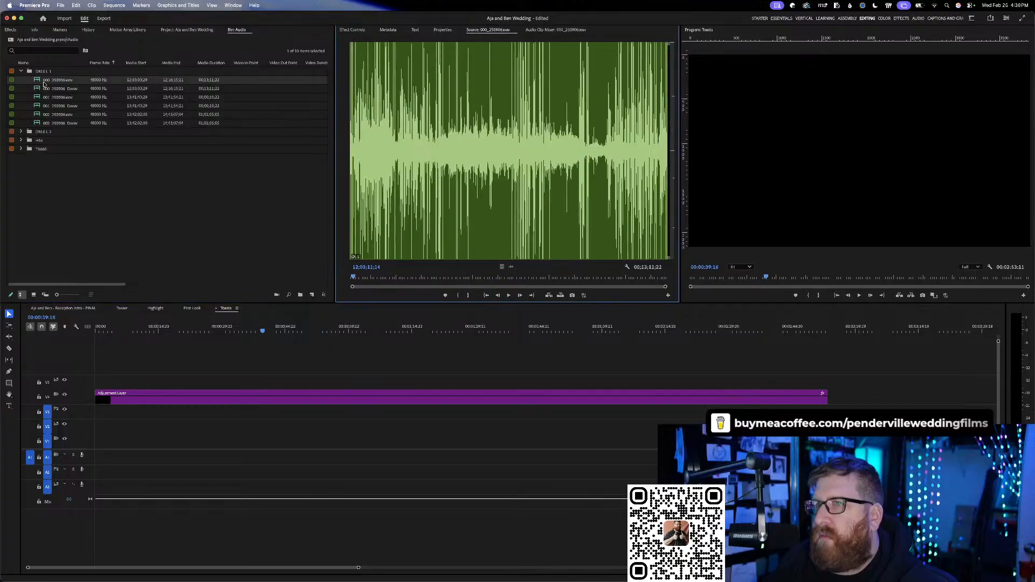
left_click(351, 191)
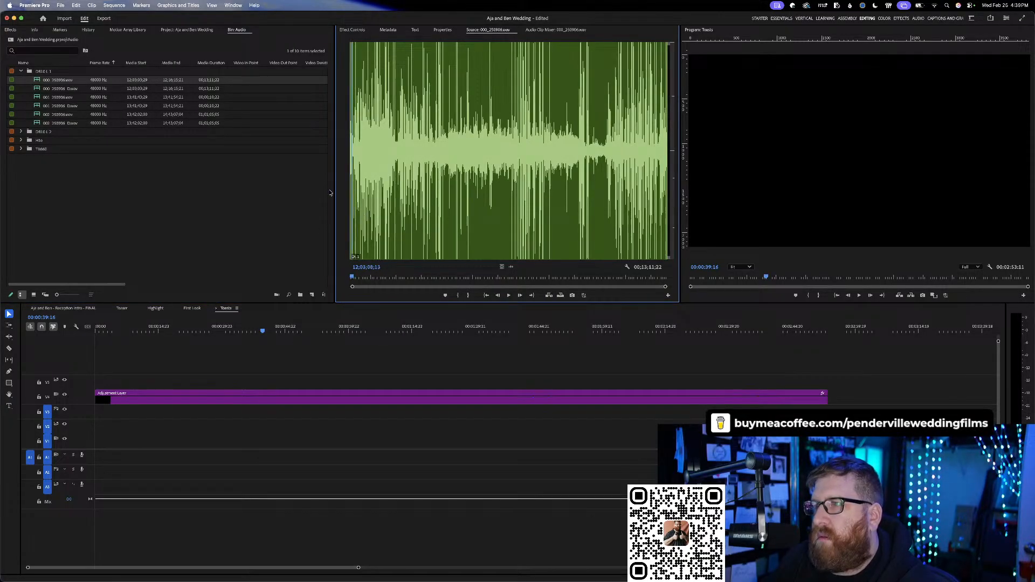
left_click(351, 278)
key("space")
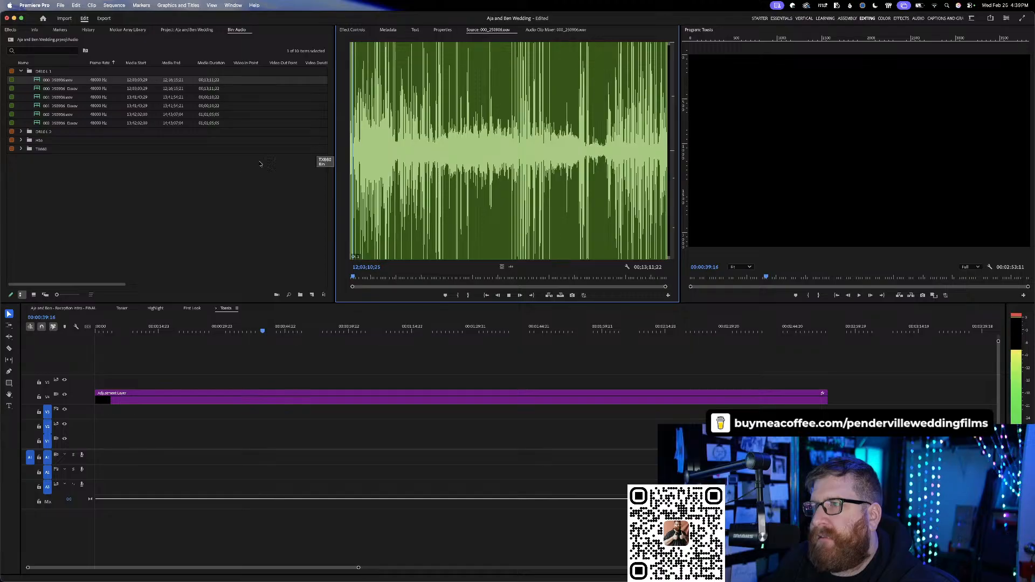
- Listen to 001_250906.wav at different points and load its _D version for comparison
double_click(56, 97)
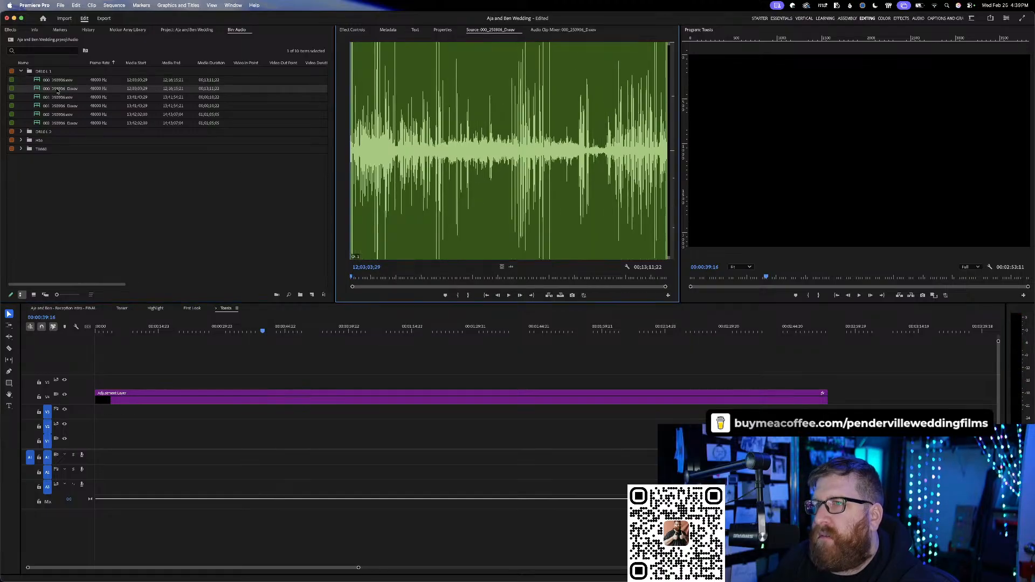
key("space")
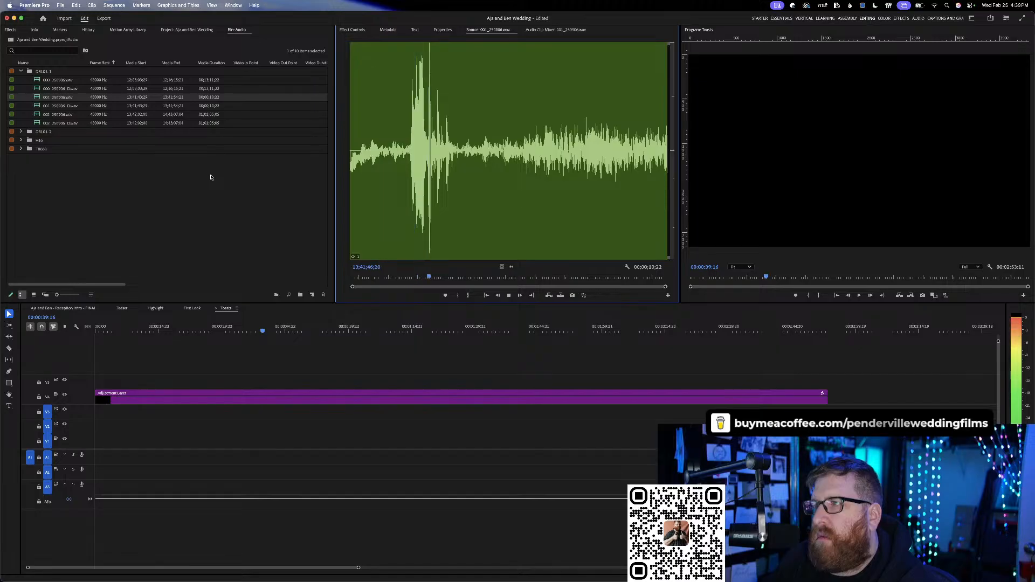
left_click(591, 142)
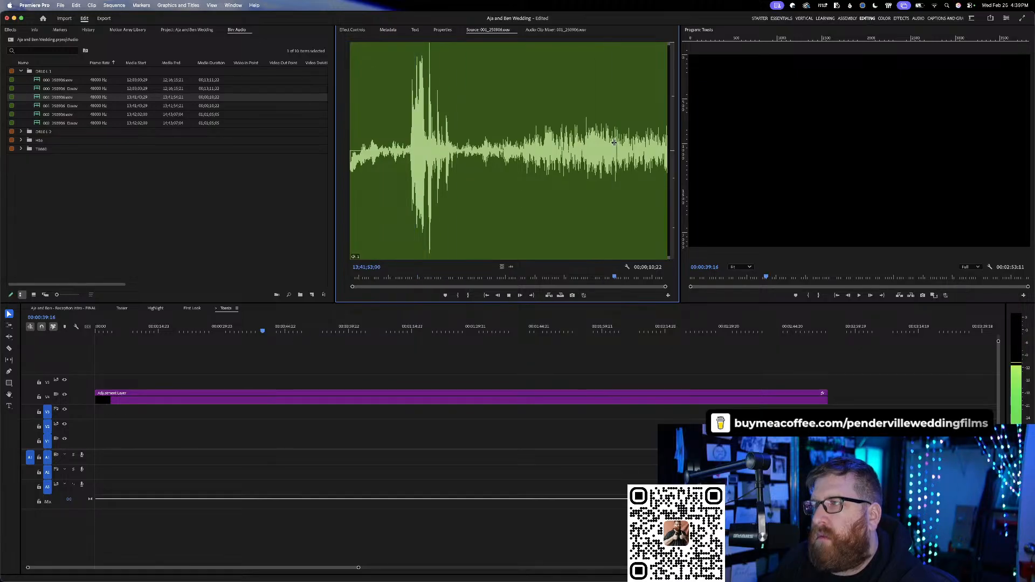
key("space")
double_click(57, 106)
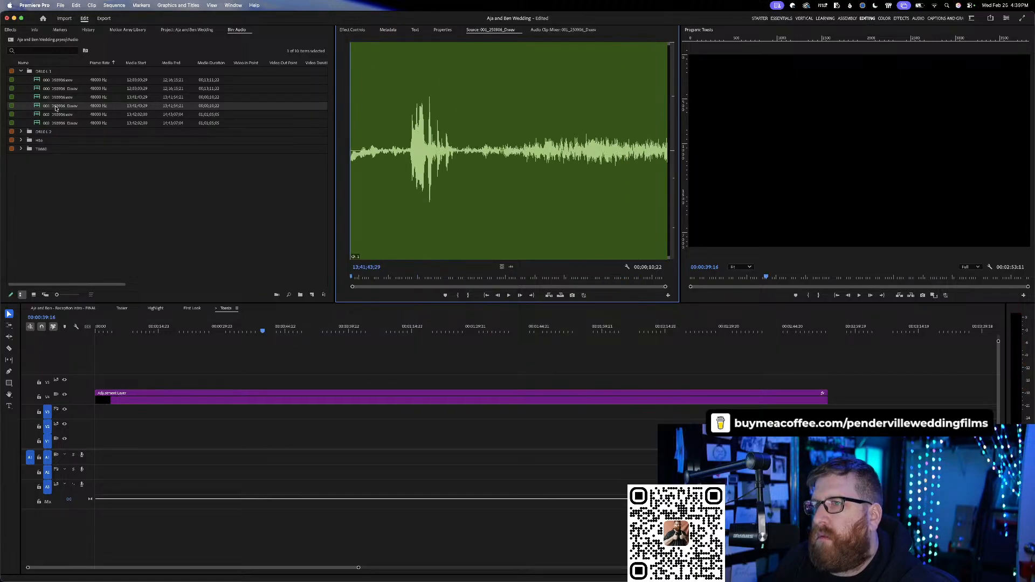
- Load 002_250906.wav from the first recorder folder and listen to its beginning
double_click(56, 115)
key("space")
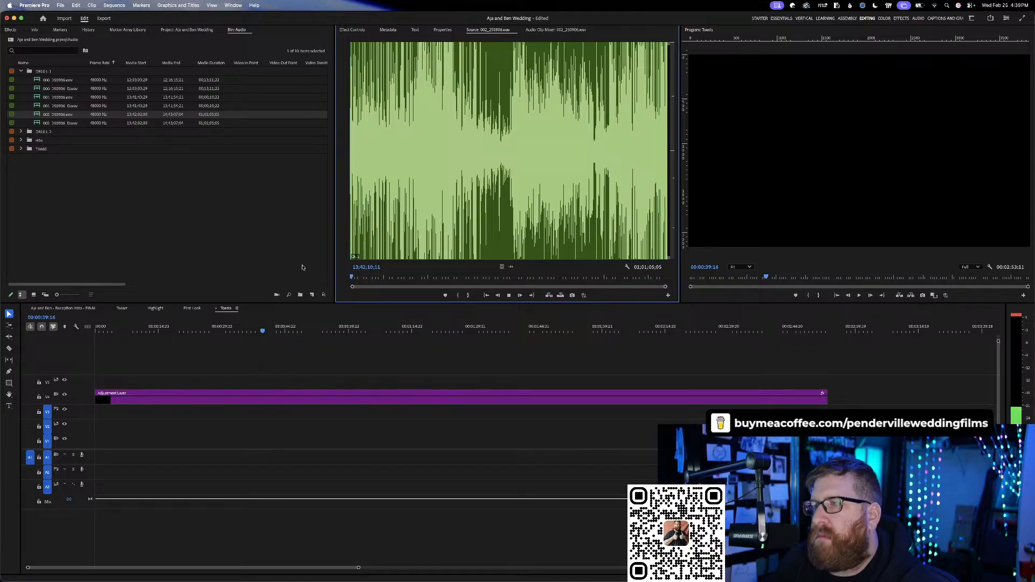
key("space")
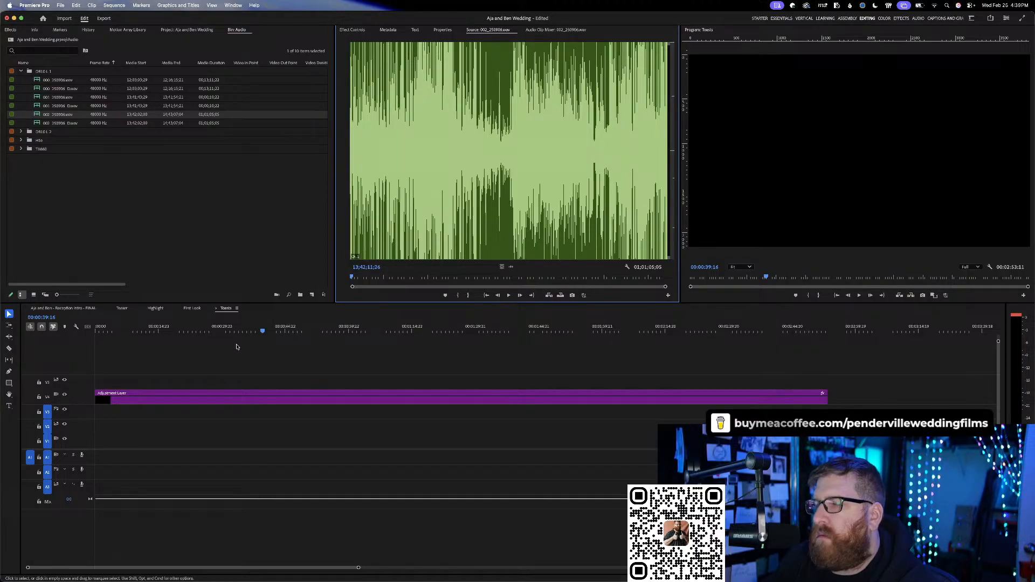
- Duplicate the Toasts sequence in the project and rename the copy Ceremony
left_click(192, 31)
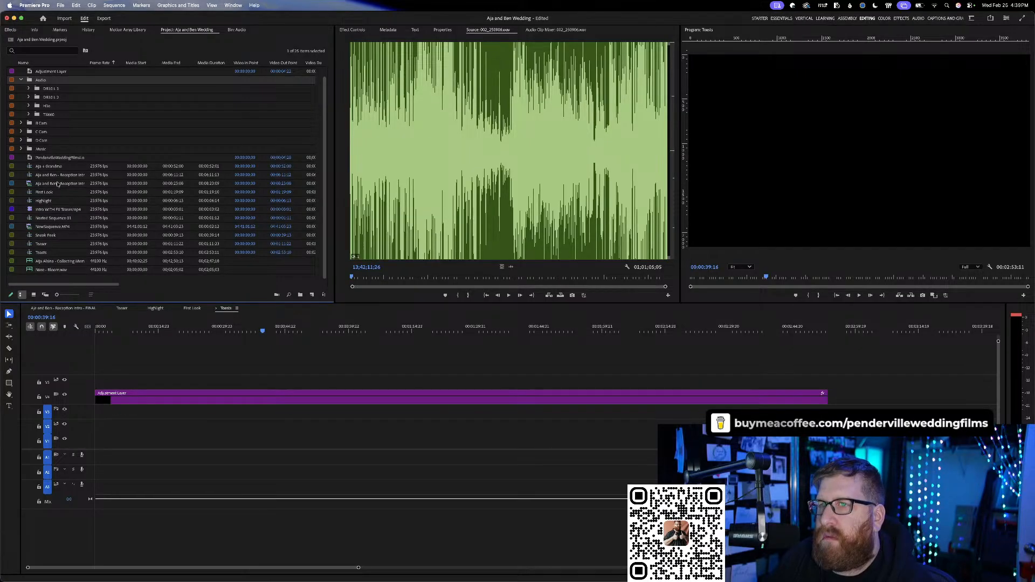
right_click(45, 254)
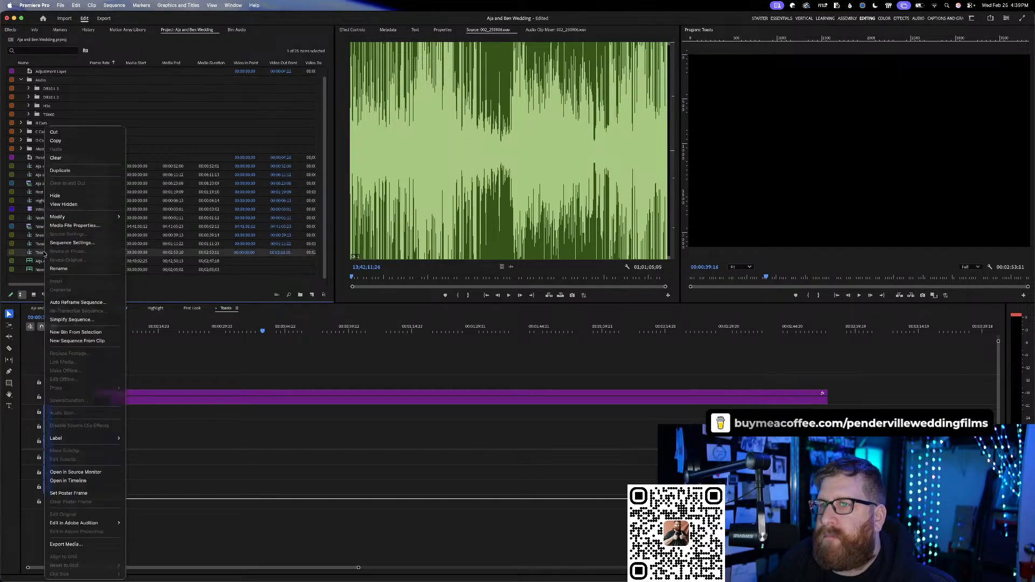
left_click(65, 171)
left_click(52, 261)
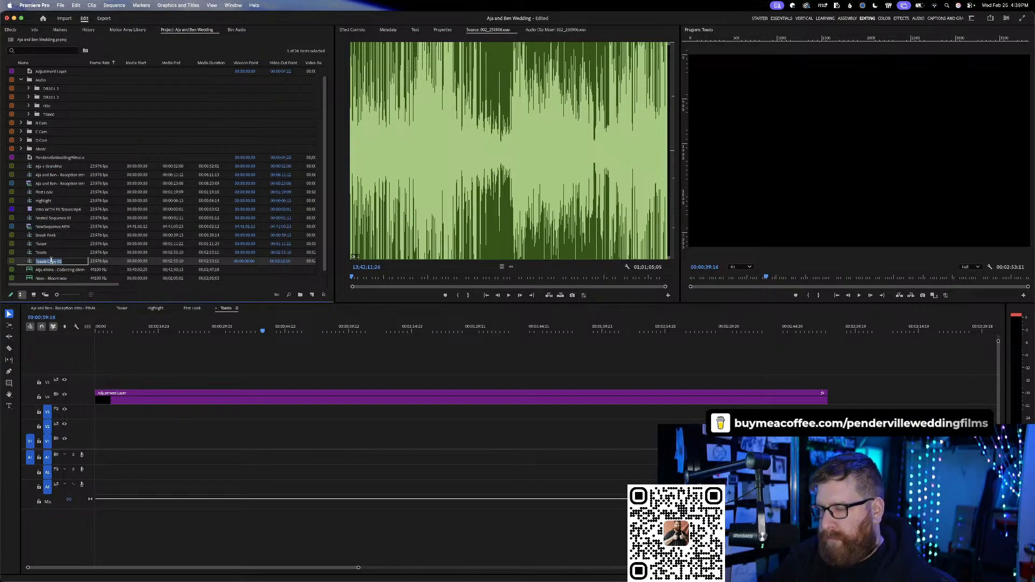
type("c")
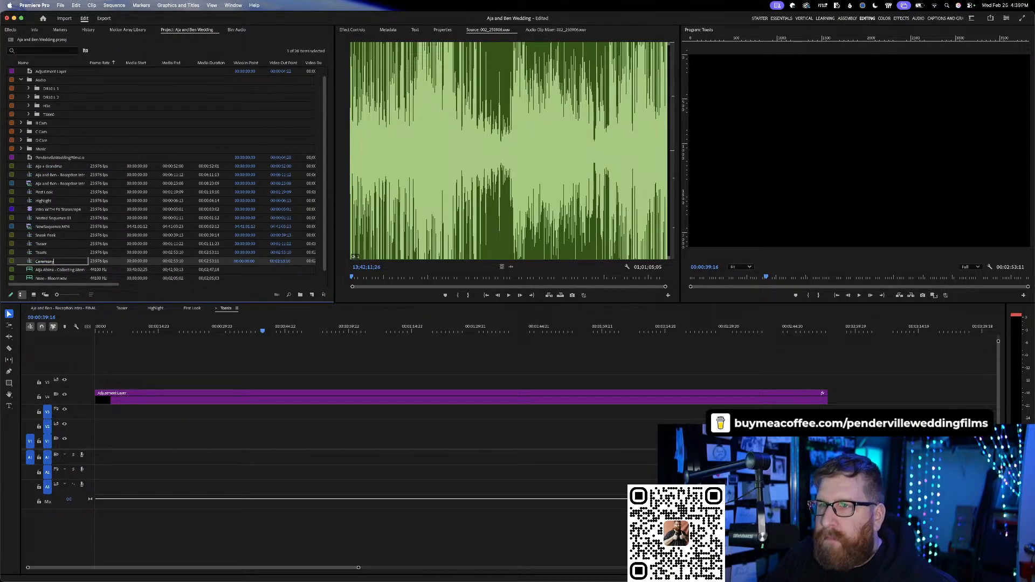
type("eremony")
key("Tab")
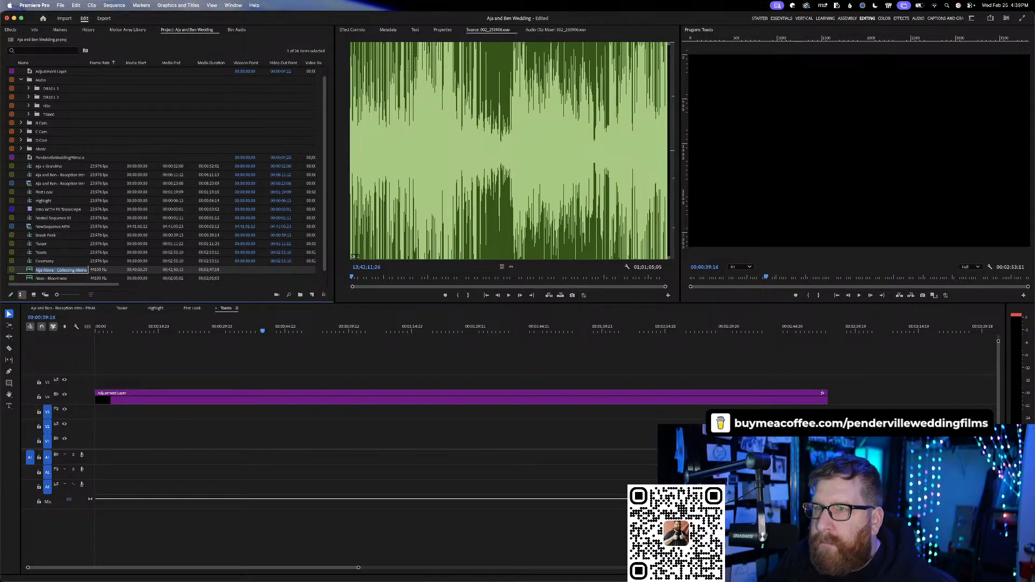
left_click(59, 252)
- Open the Ceremony sequence and place the 002_250906.wav audio at its start on track A1
double_click(52, 261)
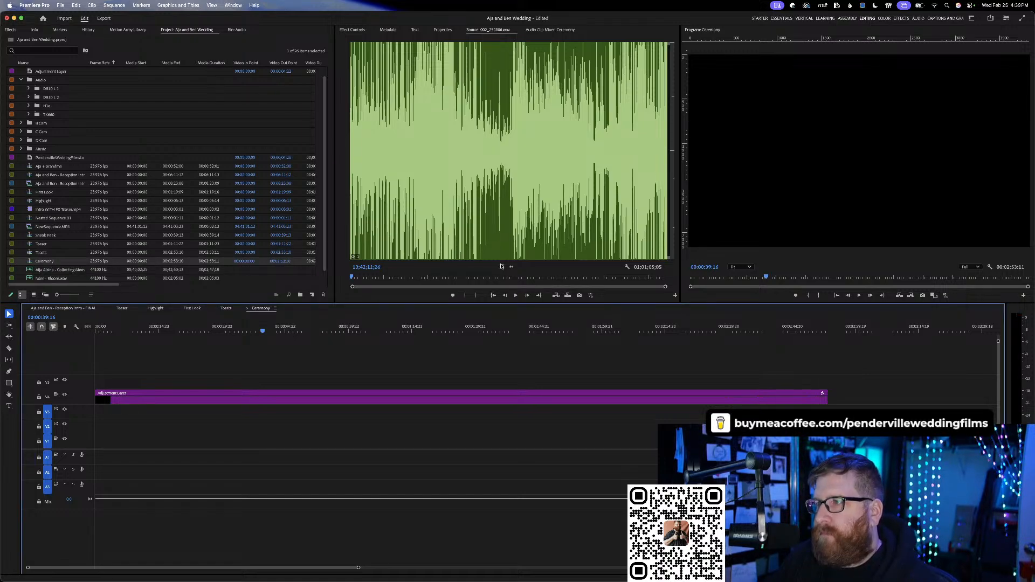
left_click_drag(501, 266, 94, 460)
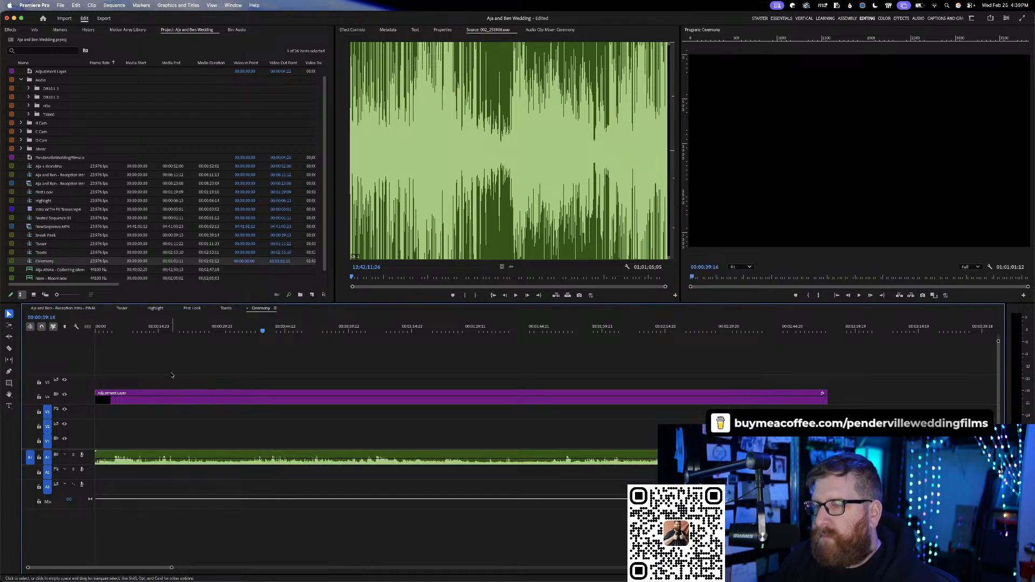
- Return to the Audio bin and audition 000_250906.wav from the second recorder folder
left_click(235, 31)
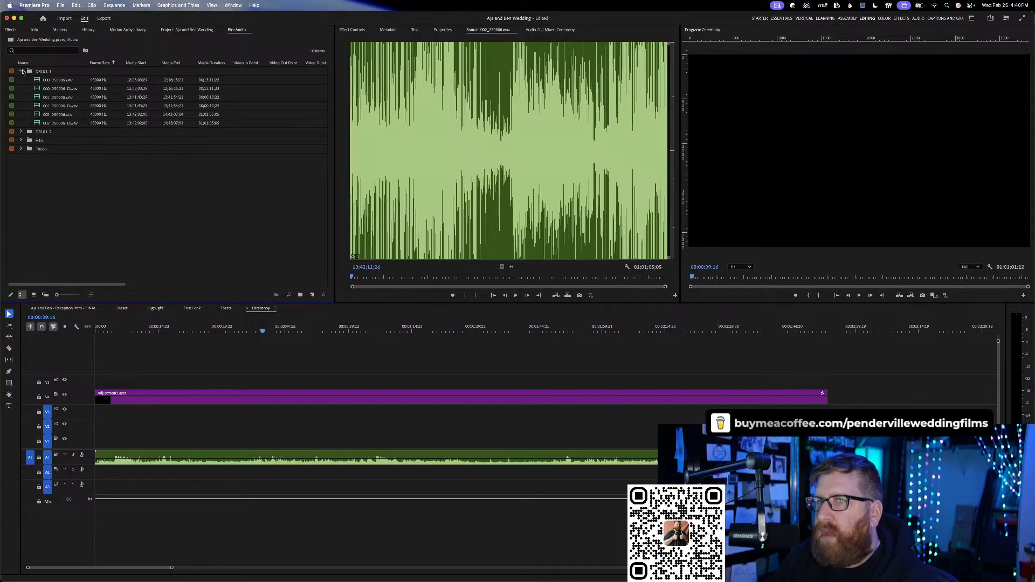
left_click(21, 71)
left_click(21, 79)
double_click(46, 88)
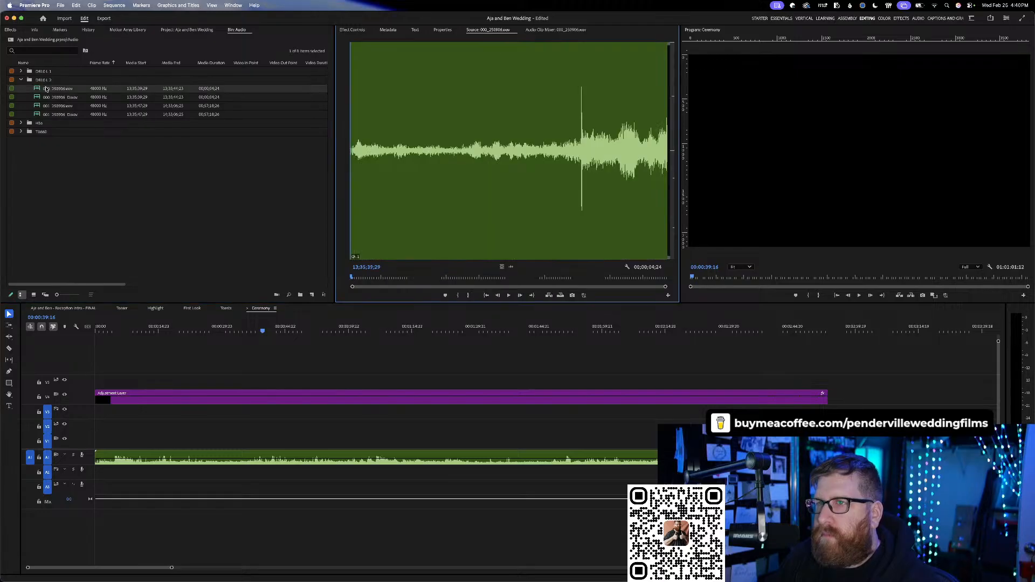
key("space")
left_click_drag(428, 124, 607, 120)
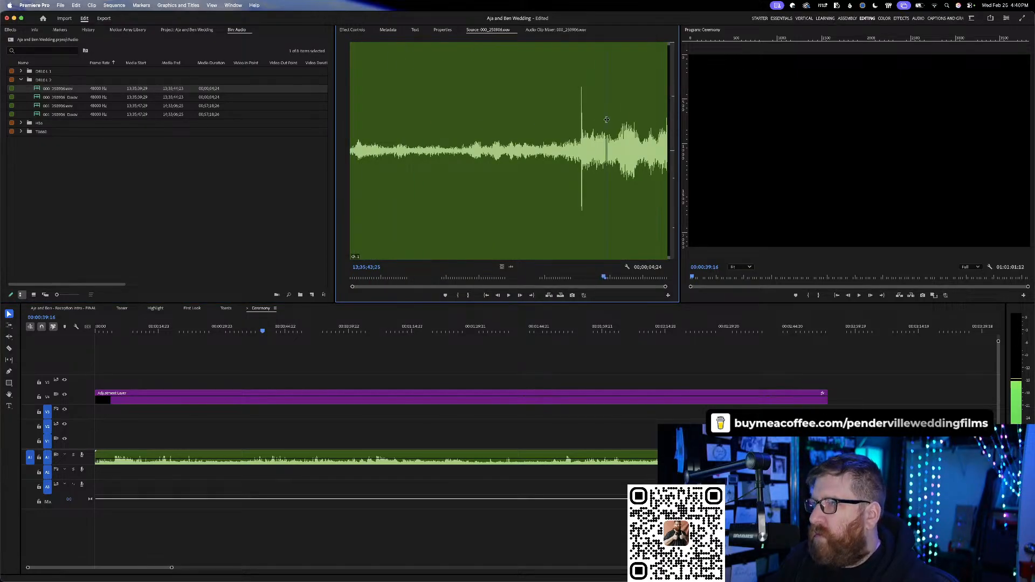
- Audition 001_250906.wav, then place the 001_250906_D.wav audio at the start of track A2 in the Ceremony sequence
double_click(54, 107)
key("space")
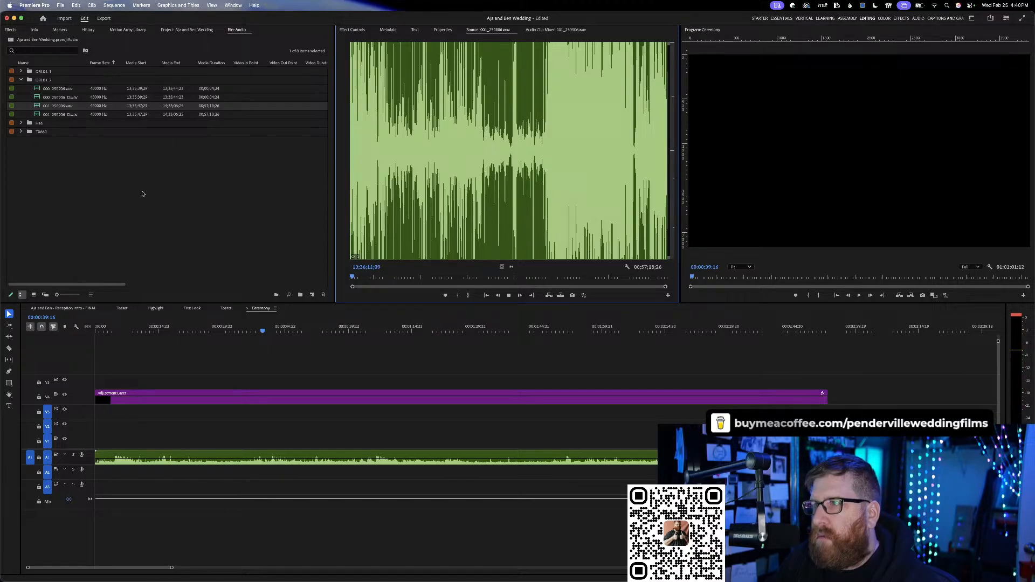
double_click(54, 115)
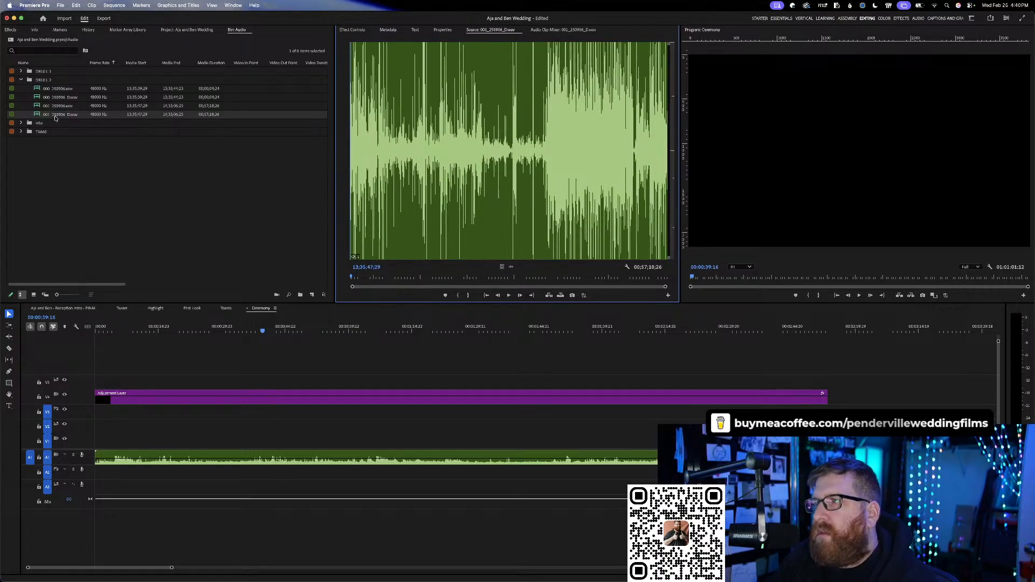
left_click_drag(41, 115, 187, 338)
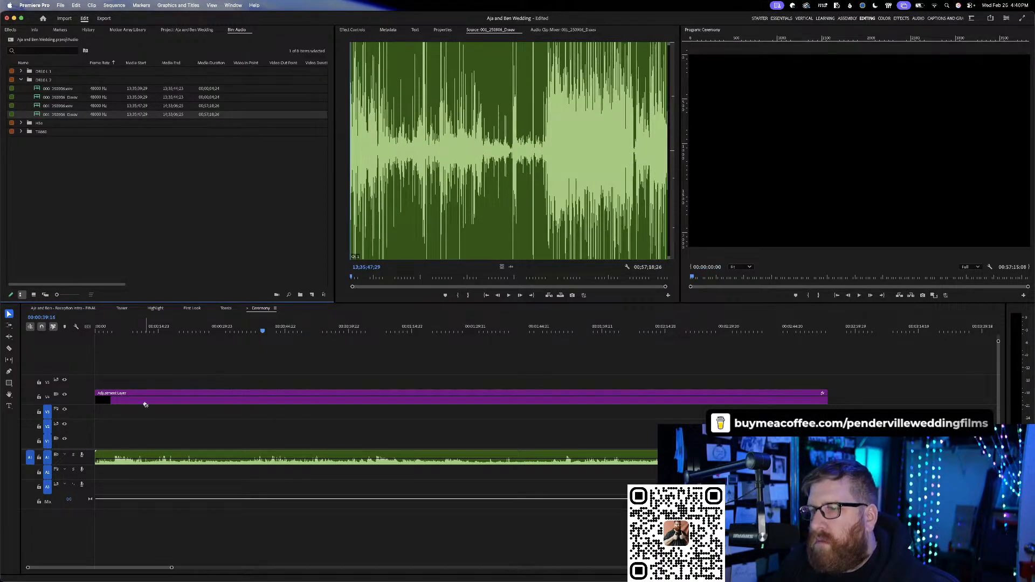
left_click_drag(144, 404, 146, 405)
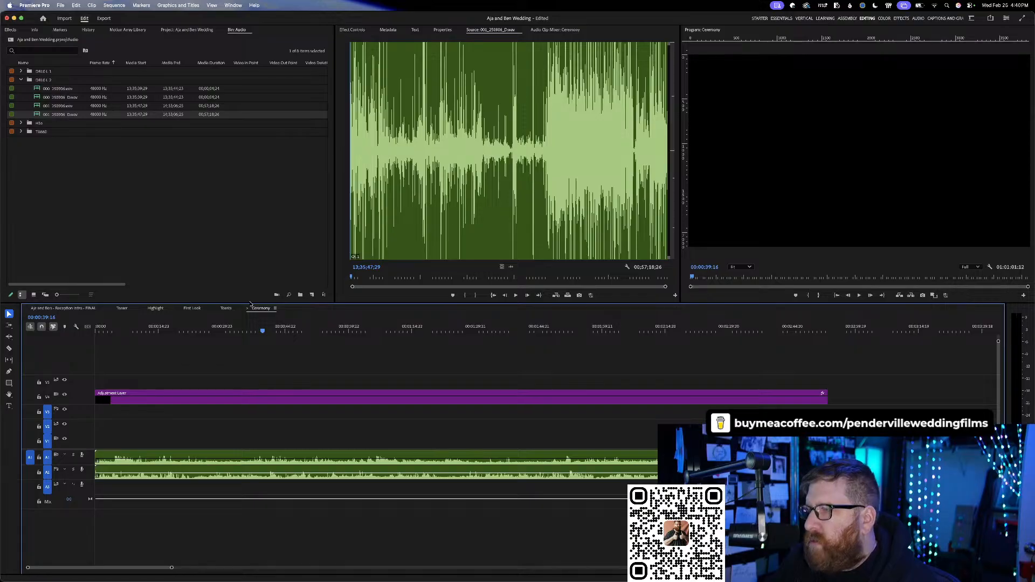
scroll(346, 368, "down", 4)
scroll(346, 368, "down", 2)
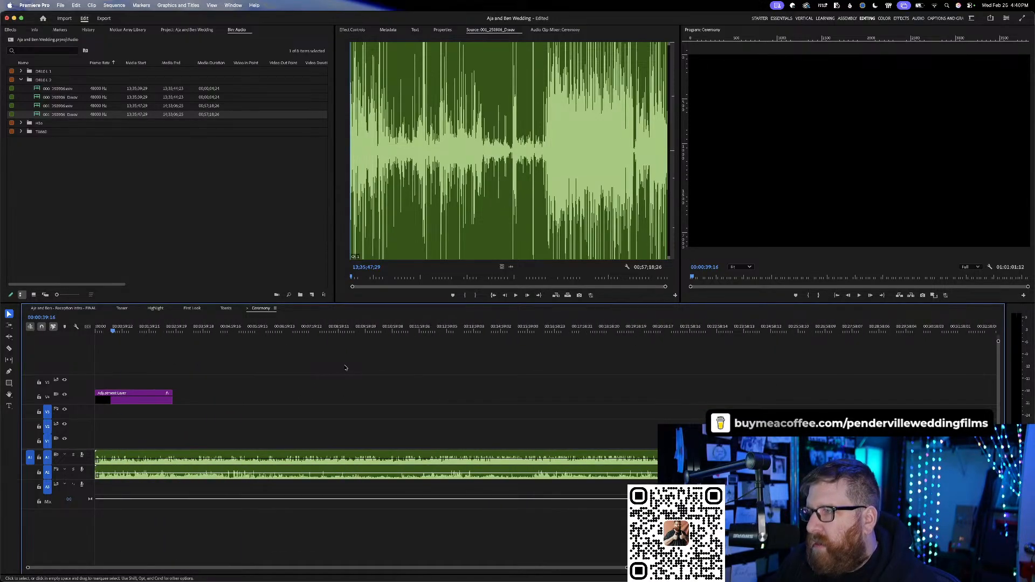
- Load 090625-143747.WAV from the third recorder folder and listen to it at several points along the waveform
left_click(21, 80)
left_click(21, 89)
left_click(63, 98)
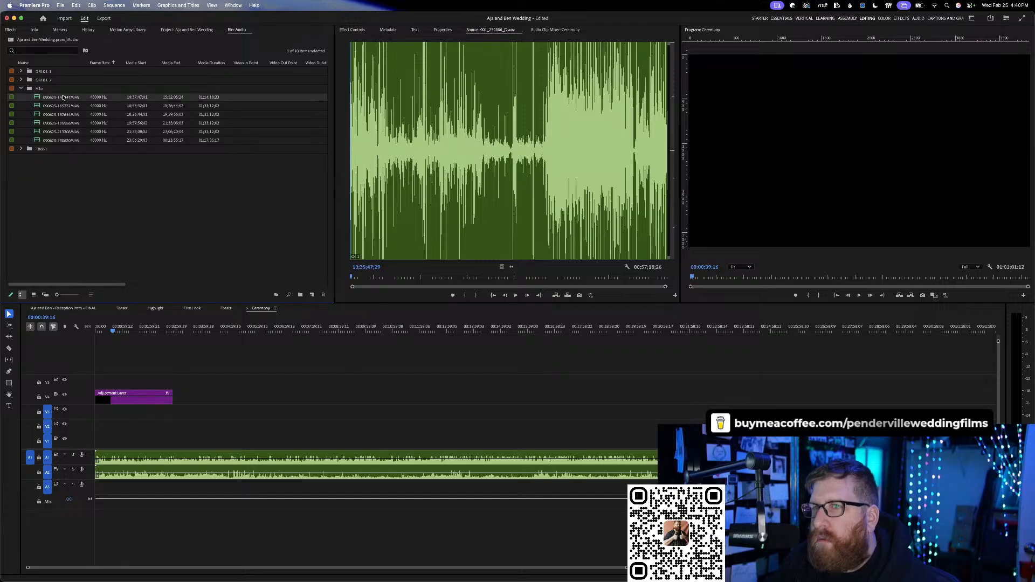
double_click(63, 98)
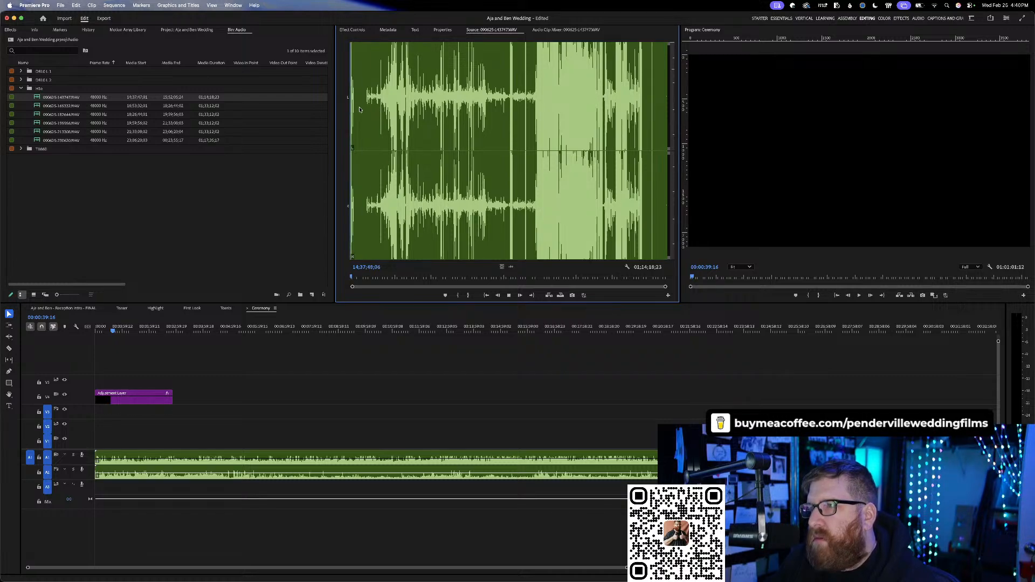
left_click(389, 108)
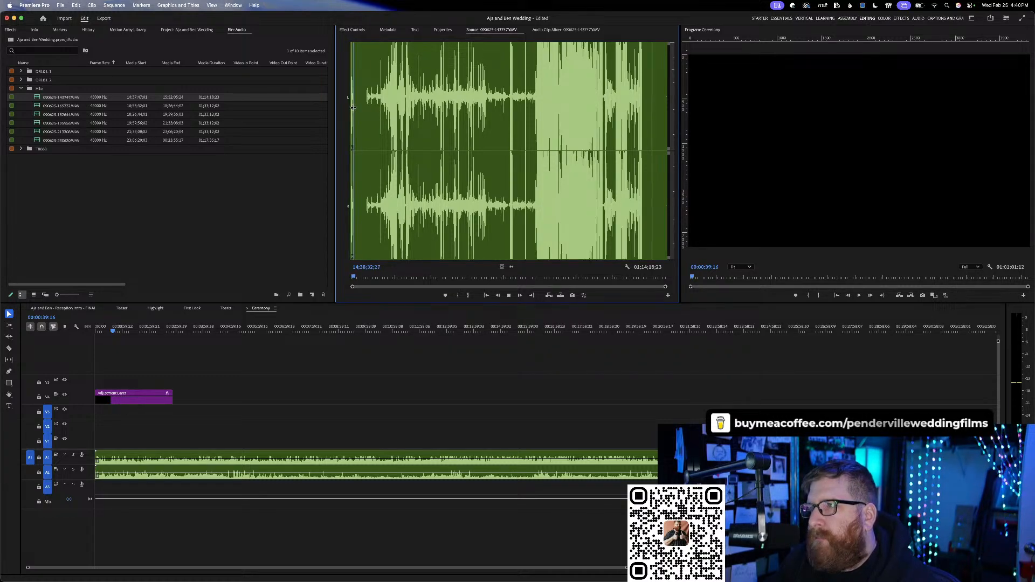
left_click(393, 108)
key("space")
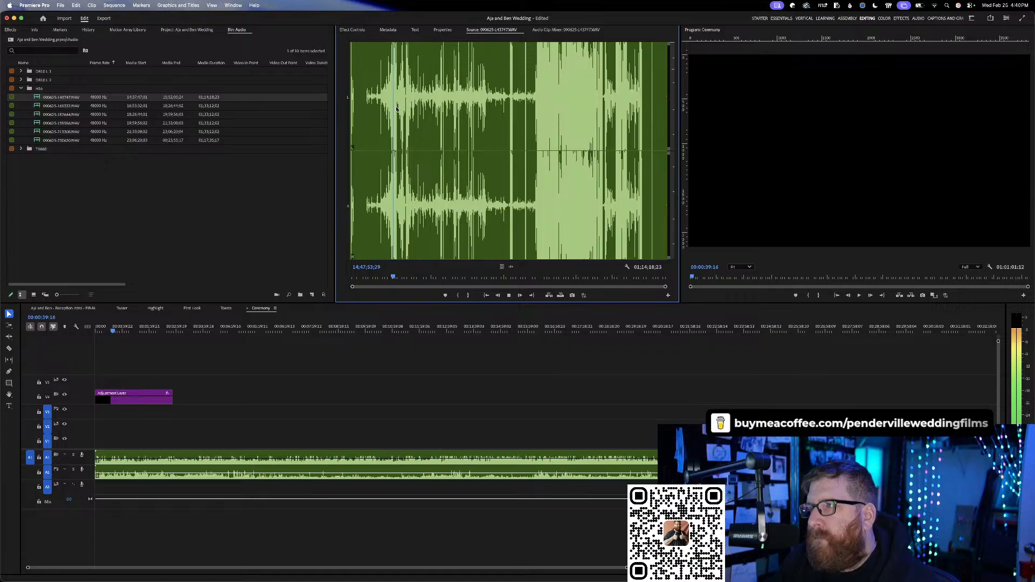
left_click_drag(396, 108, 512, 100)
key("space")
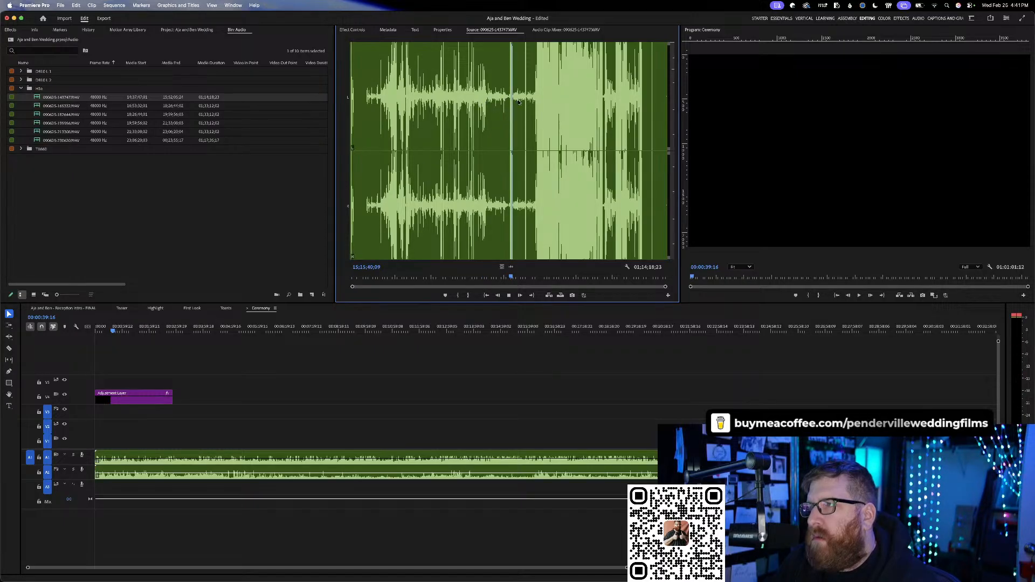
left_click(519, 101)
left_click(535, 100)
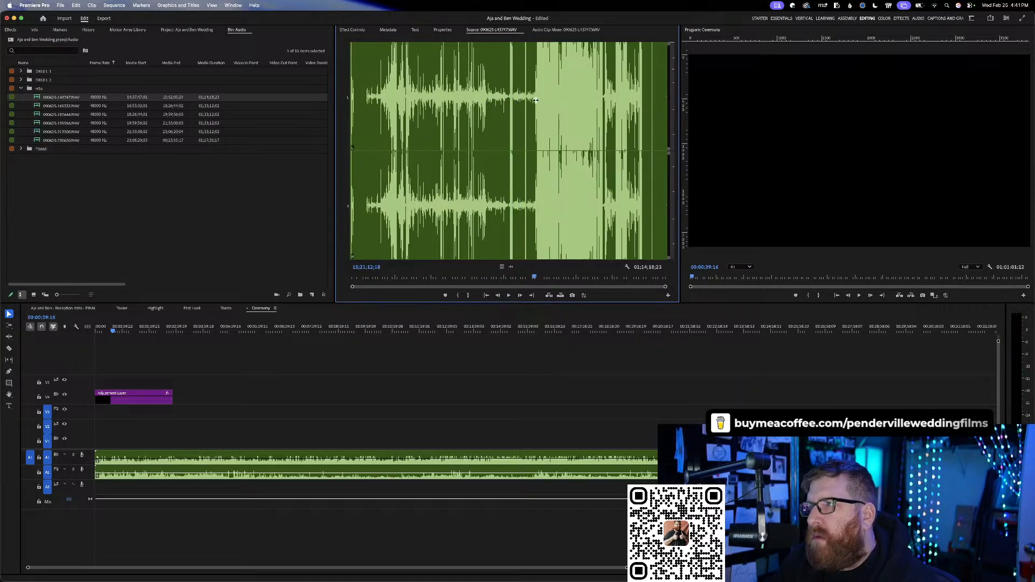
left_click(541, 101)
key("space")
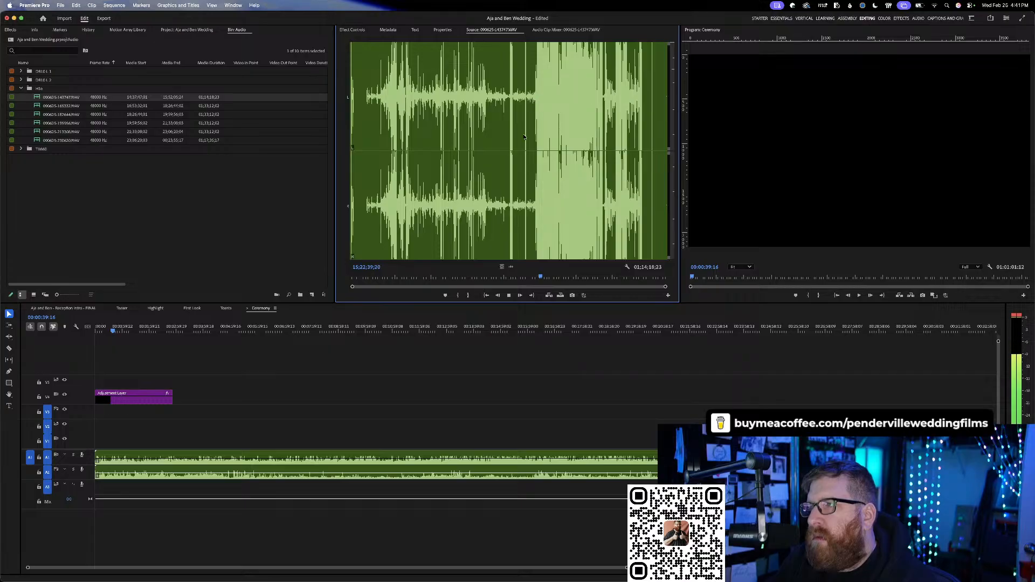
- Place the full 090625-143747.WAV audio at the start of track A3 in the Ceremony sequence
left_click_drag(513, 268, 93, 489)
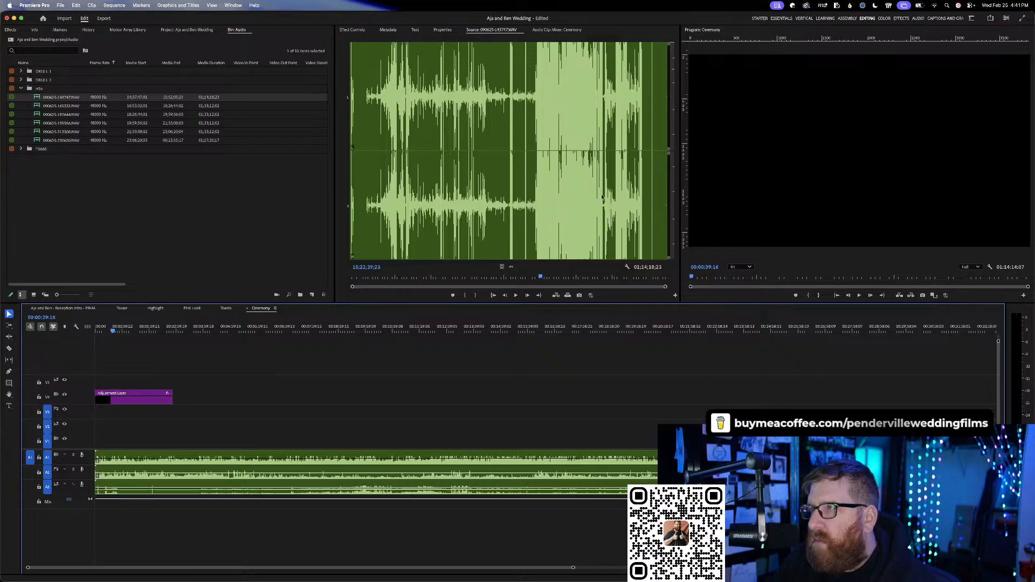
left_click(581, 192)
key("space")
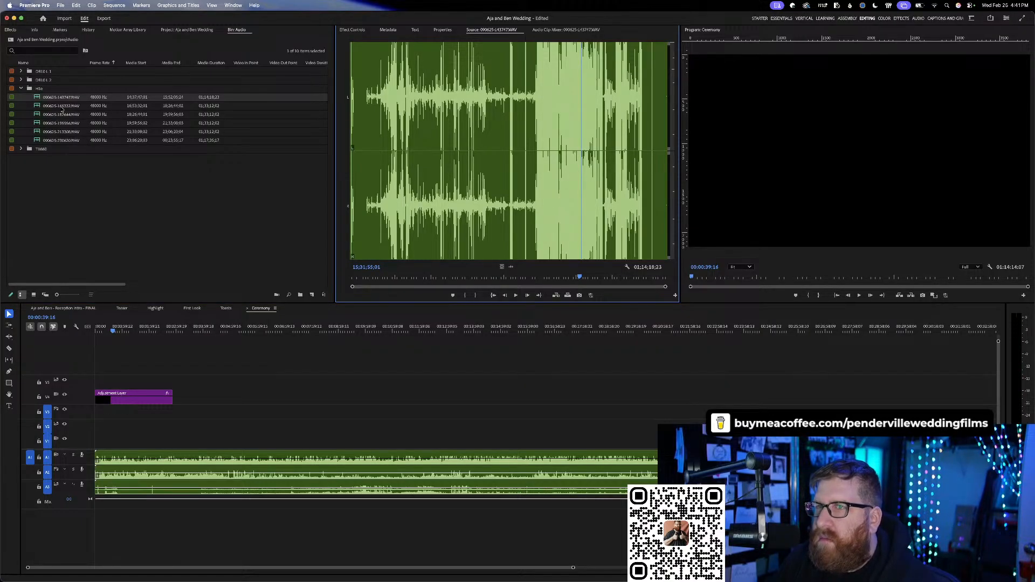
- Load 090625-165332.WAV and listen through its loud sections to locate where the toasts begin
double_click(61, 106)
left_click(436, 82)
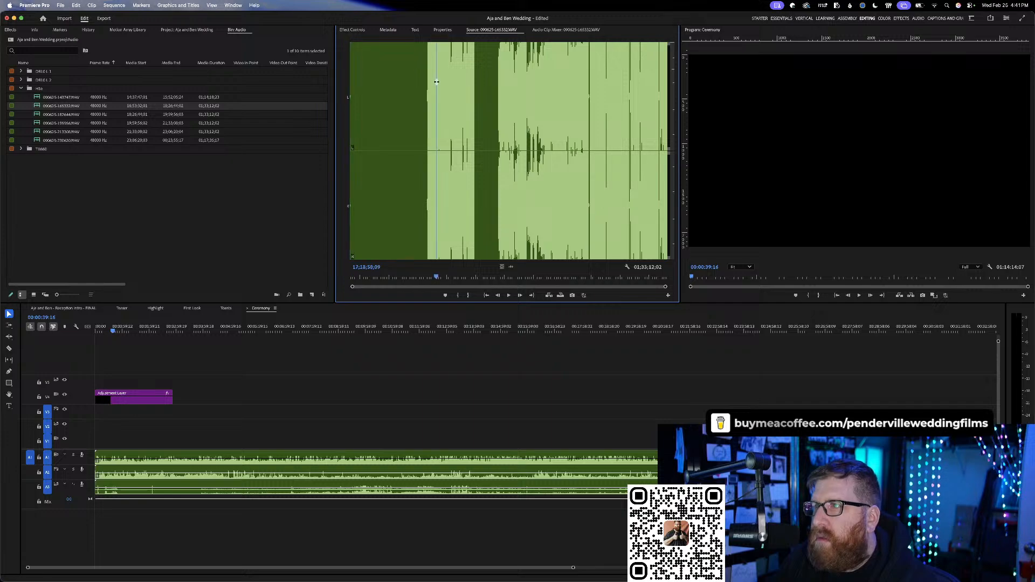
left_click(457, 88)
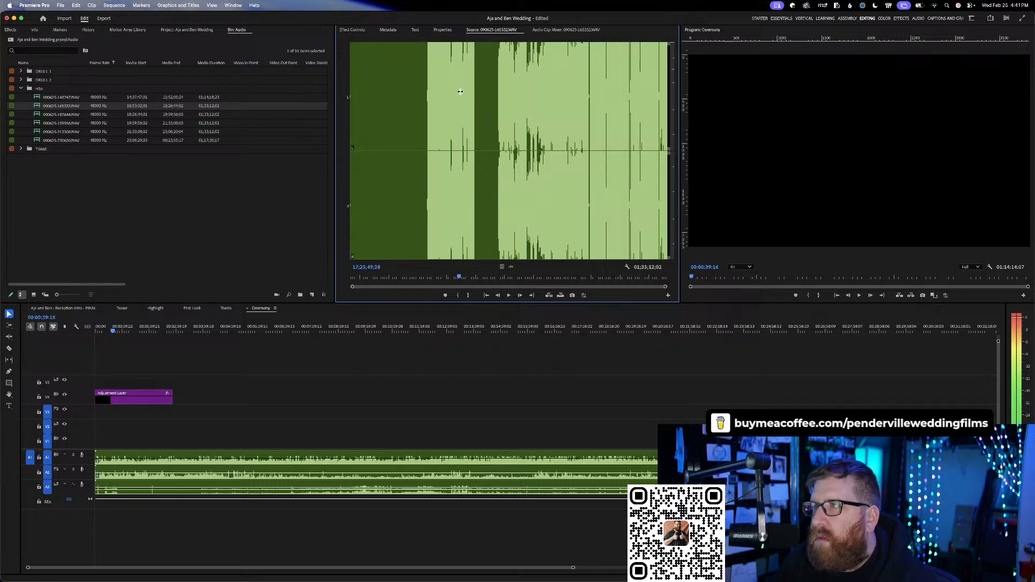
left_click(469, 92)
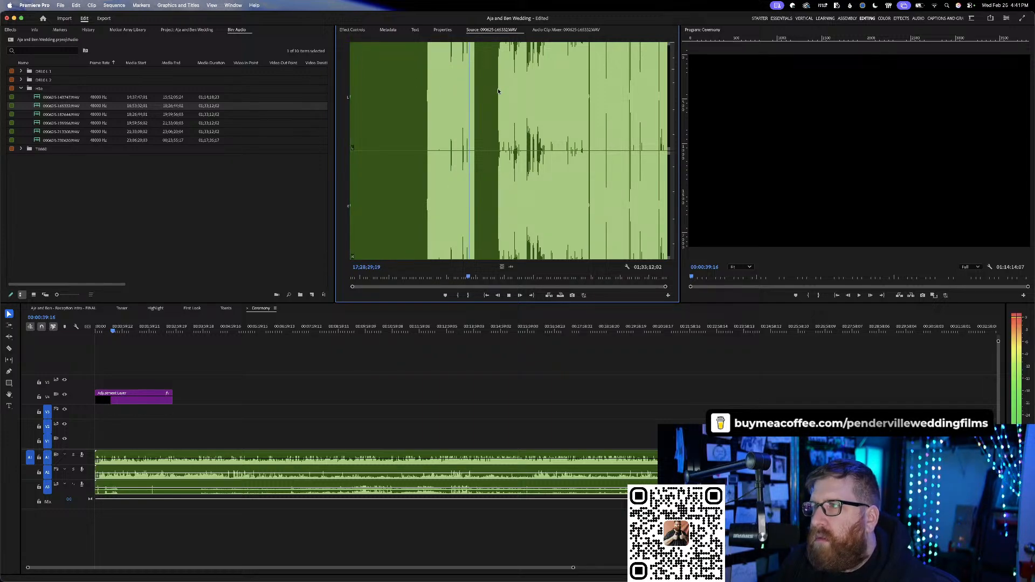
left_click(498, 91)
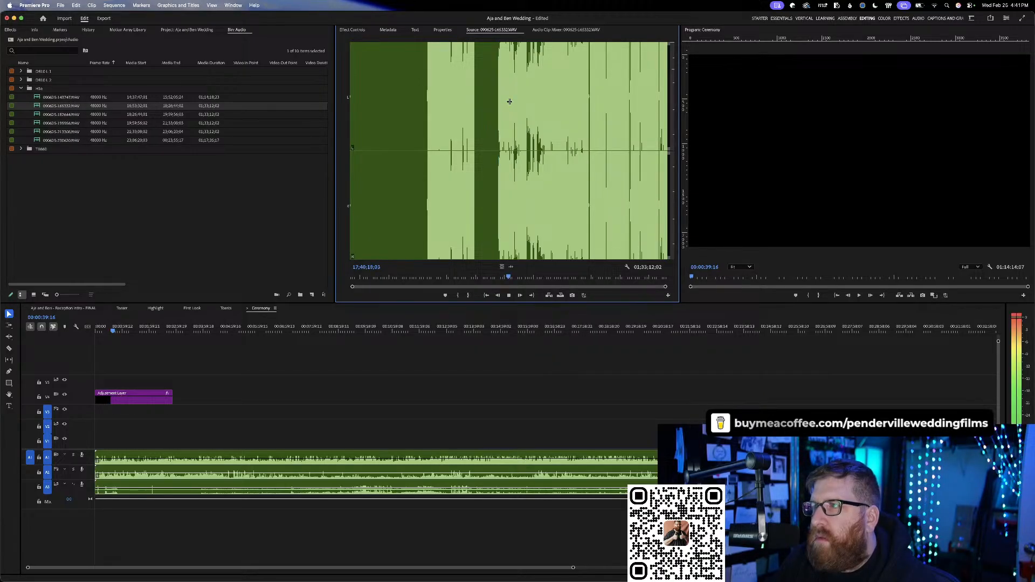
left_click_drag(512, 103, 590, 111)
key("space")
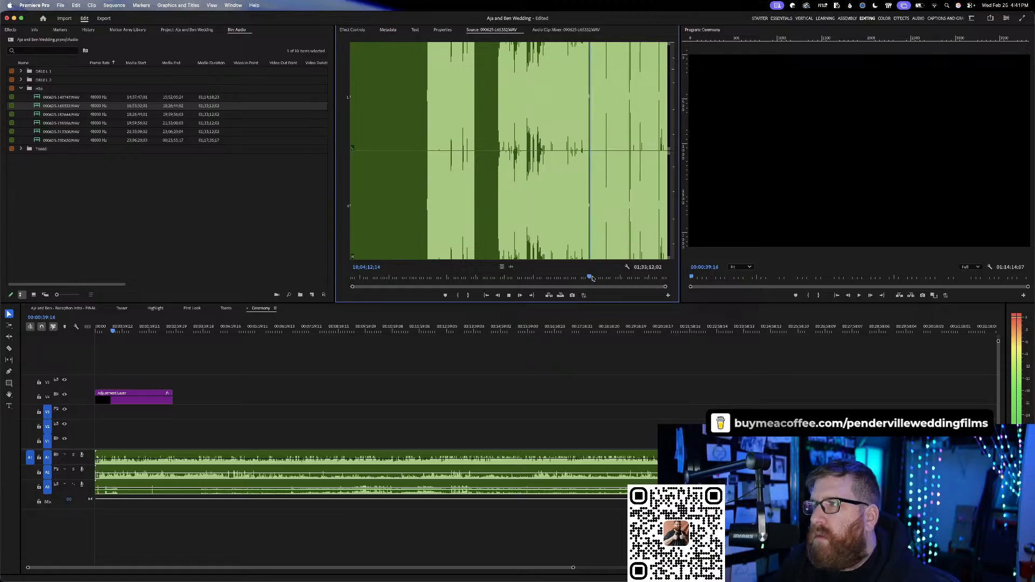
key("space")
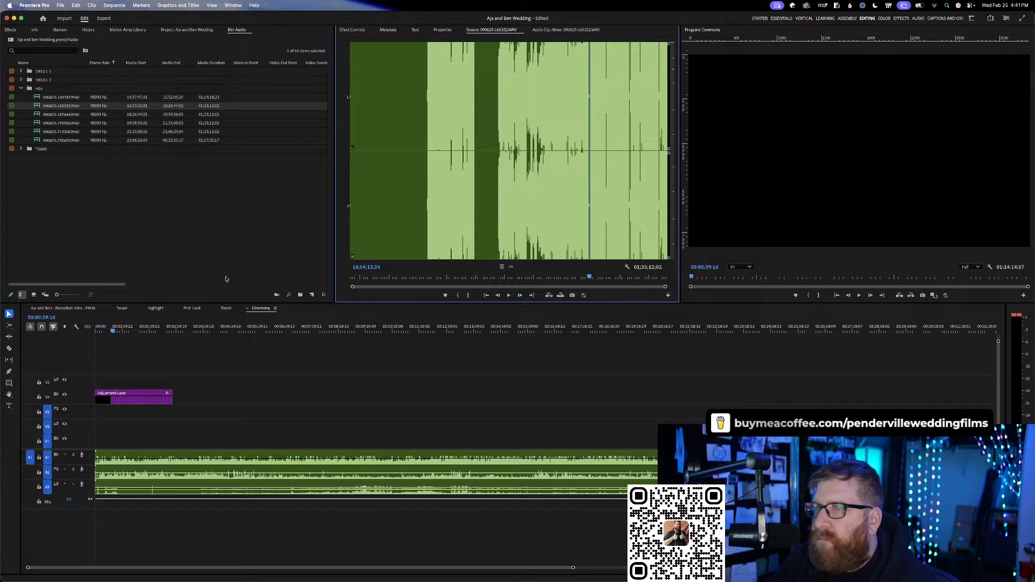
- Mark an In point at 18;04;13;24 in 090625-165332.WAV and place the marked audio at the start of track A1 in the Toasts sequence
left_click(226, 308)
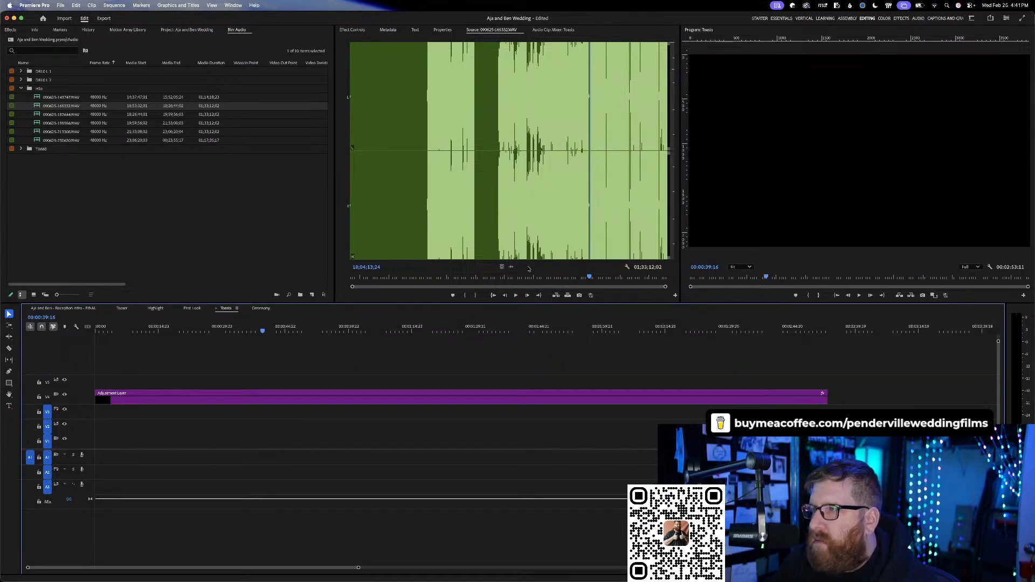
left_click_drag(511, 266, 559, 214)
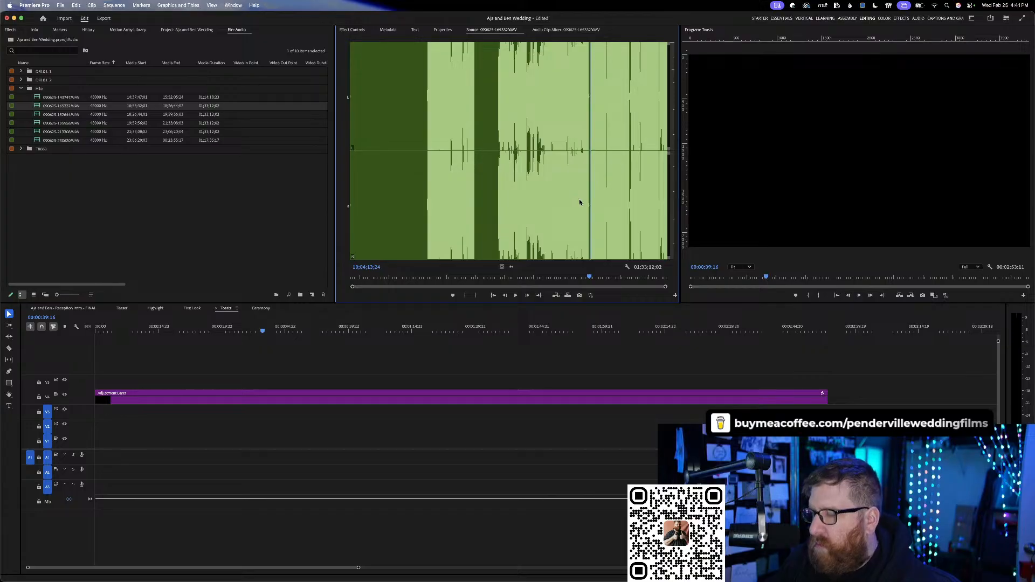
key("i")
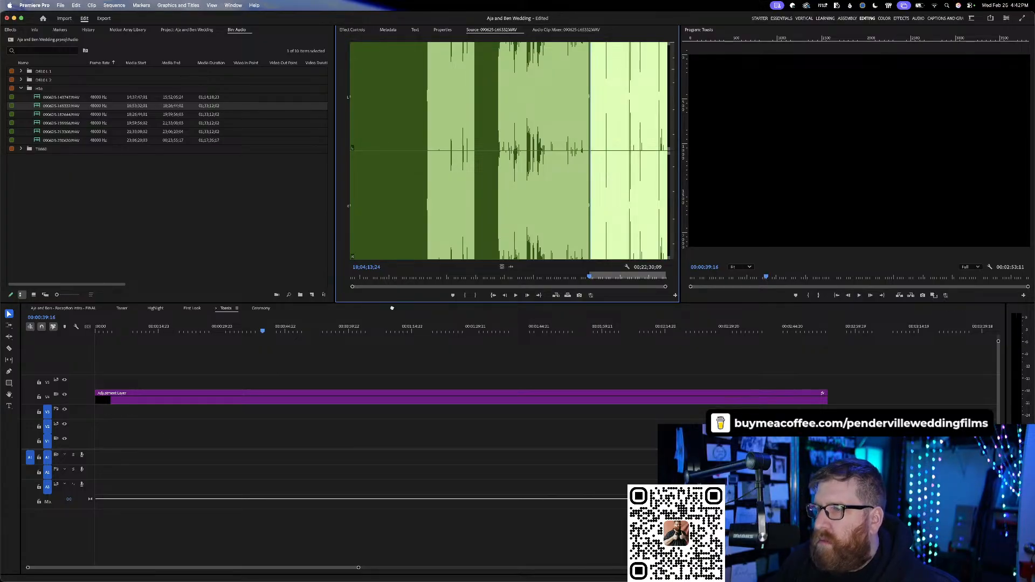
left_click_drag(392, 308, 96, 457)
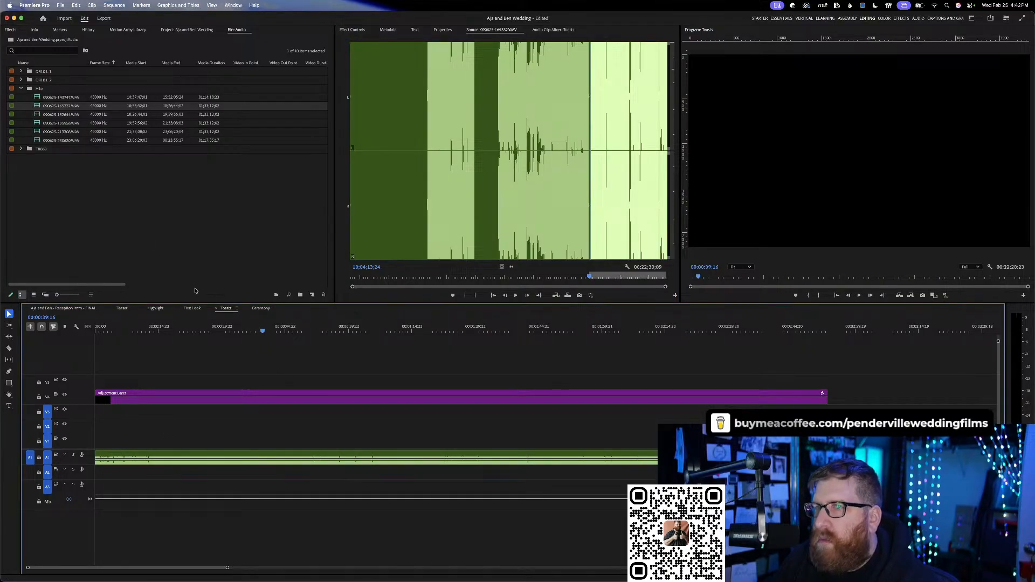
- Load 090625-182644.WAV and append its audio directly after the first clip on track A1 of the Toasts sequence
double_click(64, 116)
key("space")
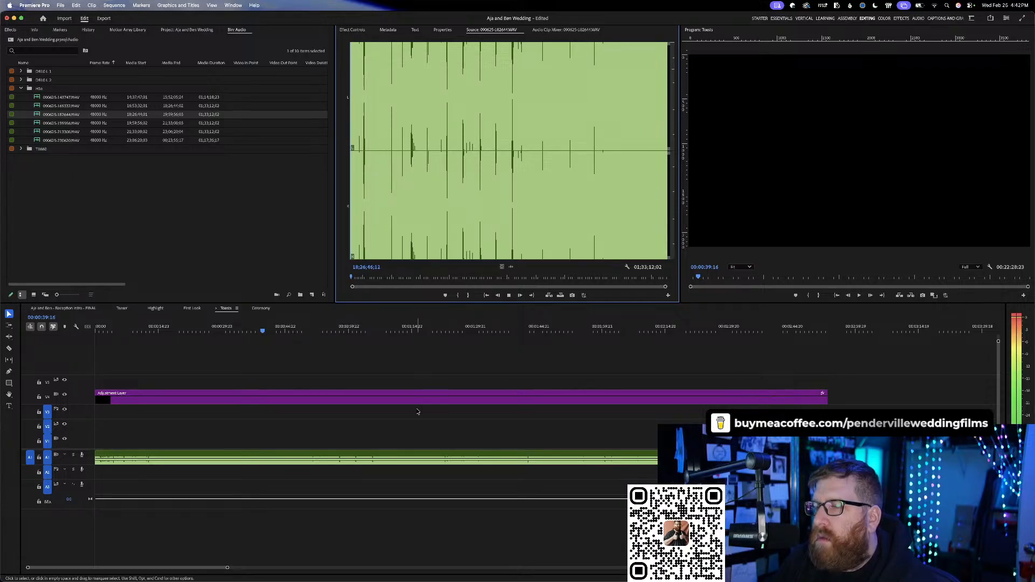
key("backslash")
key("space")
key("minus")
key("minus")
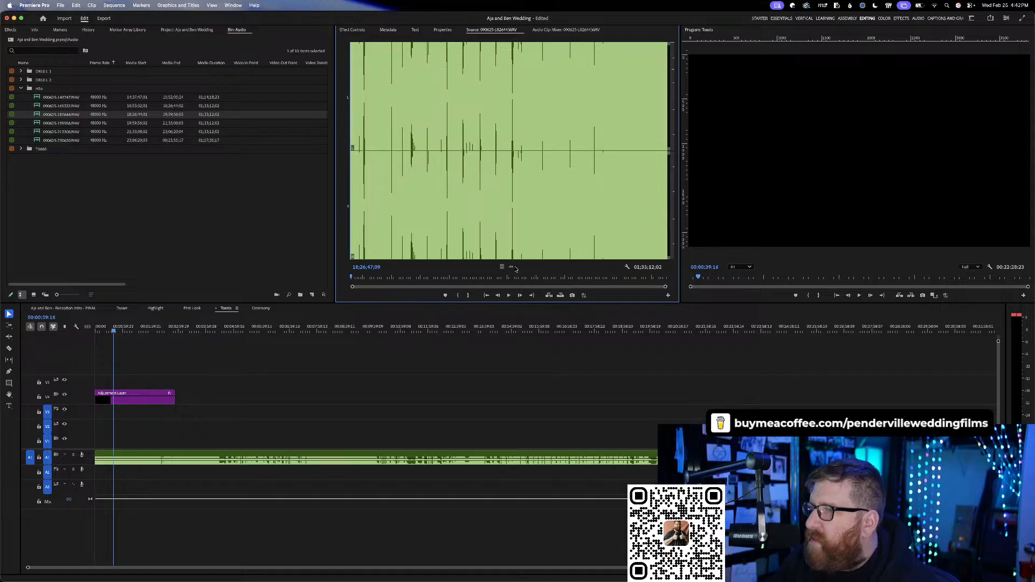
left_click_drag(511, 266, 638, 398)
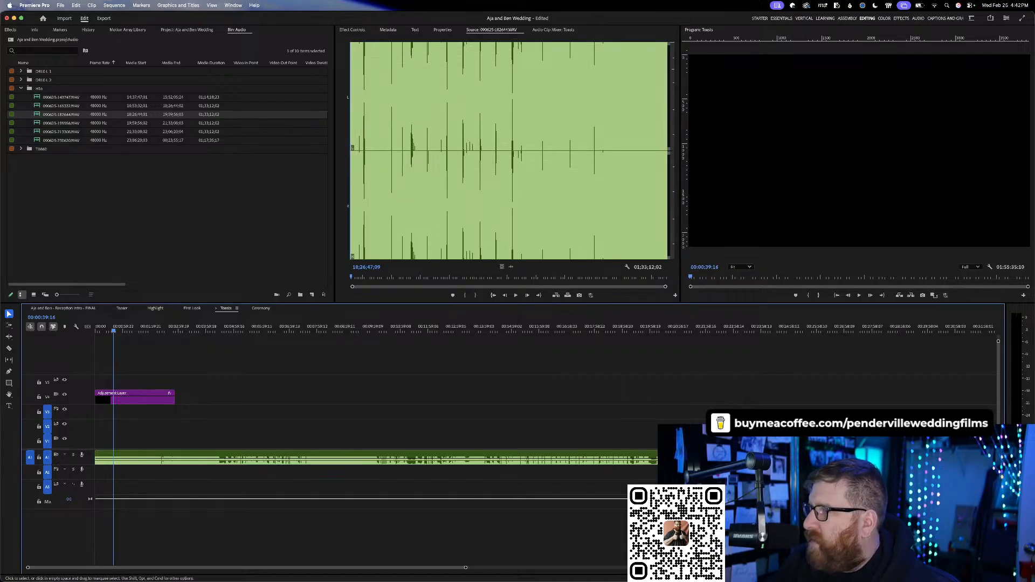
- Play across the join between the two Toasts audio clips to check that the recording continues seamlessly
left_click(718, 326)
key("space")
key("equal")
key("equal")
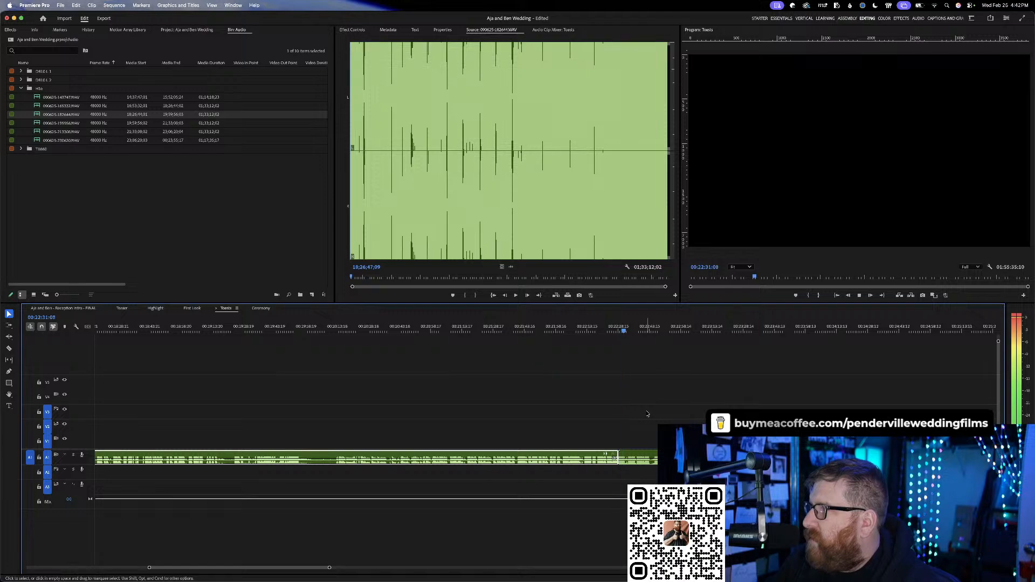
key("space")
key("minus")
key("minus")
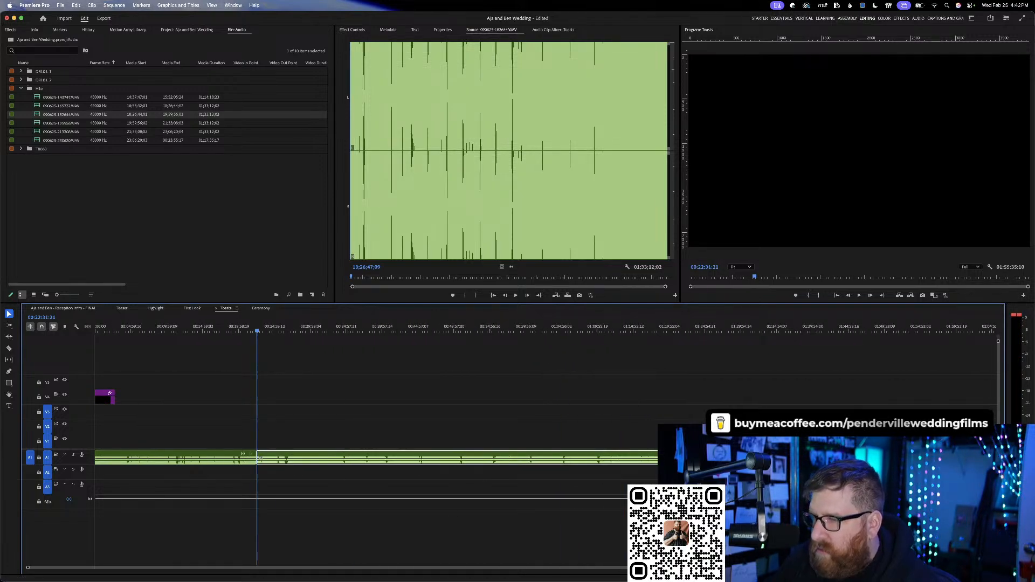
- Listen to later points of the second Toasts audio clip and move that clip down to track A2
key("super+Tab")
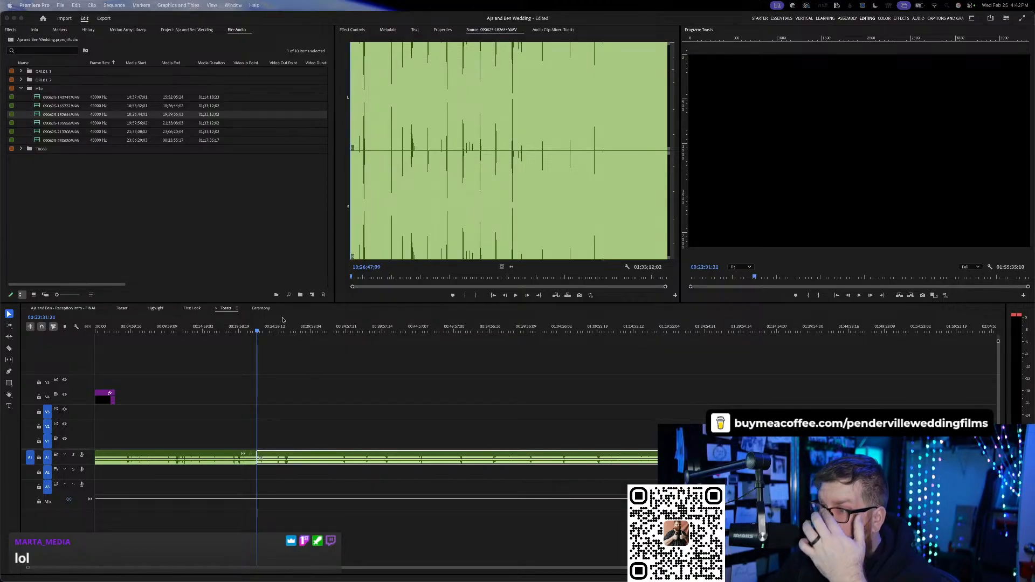
left_click(284, 328)
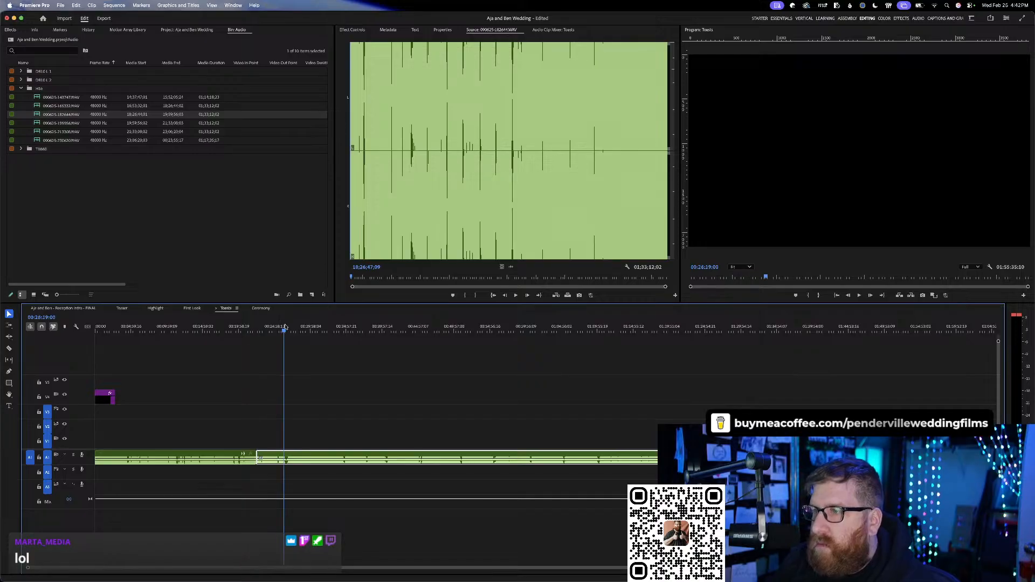
key("space")
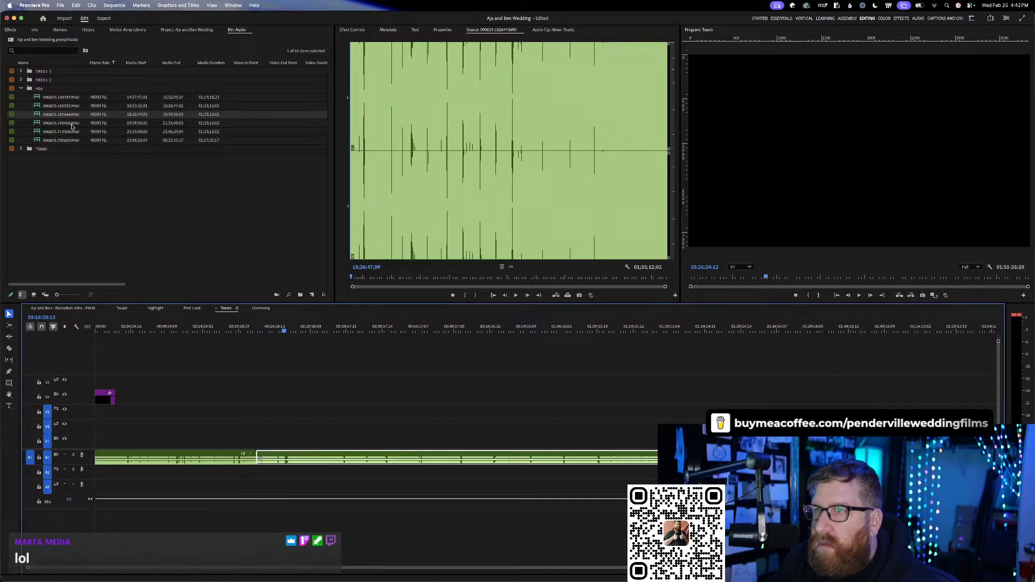
left_click_drag(344, 330, 870, 332)
left_click(792, 331)
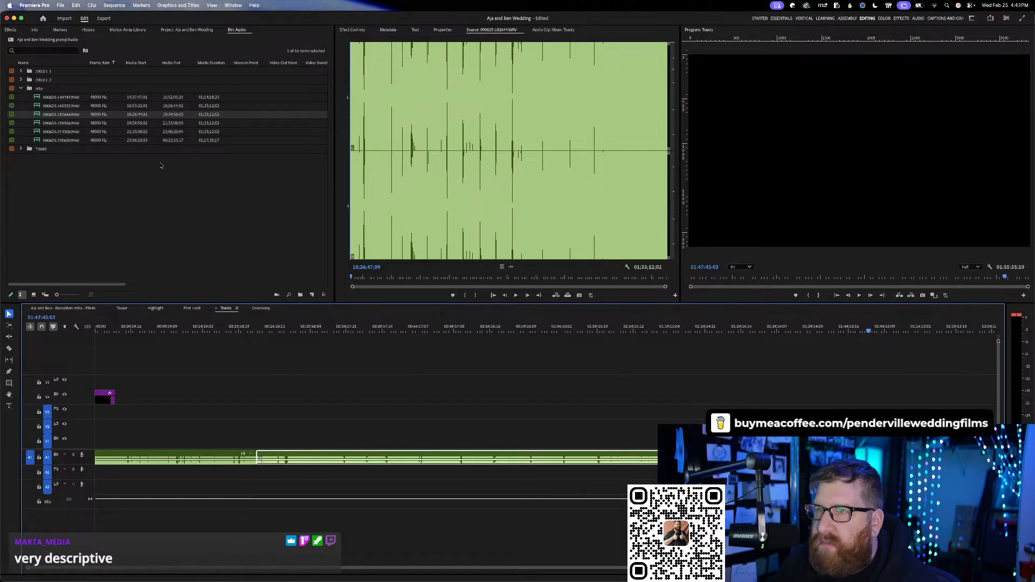
left_click_drag(295, 466, 298, 480)
- Audition 090625-195956.WAV, 090625-213308.WAV and 090625-230620.WAV at several points to judge whether they contain toast audio
double_click(63, 123)
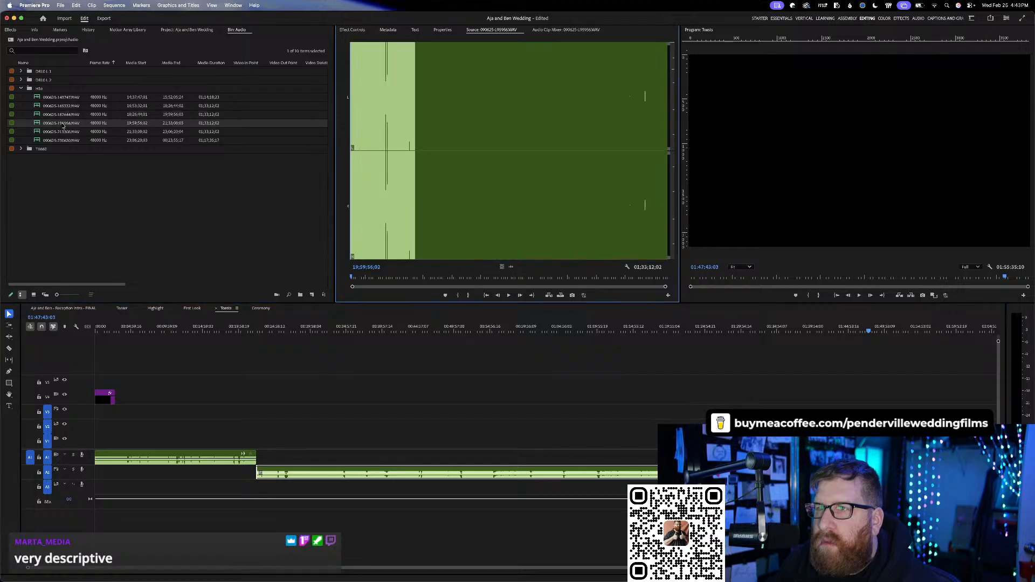
left_click_drag(363, 126, 402, 128)
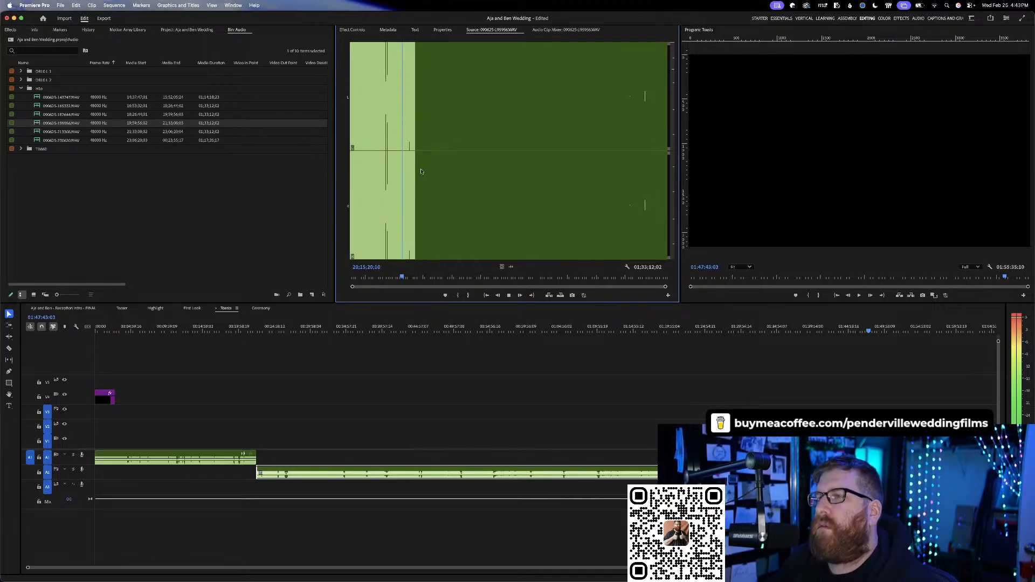
double_click(62, 131)
key("space")
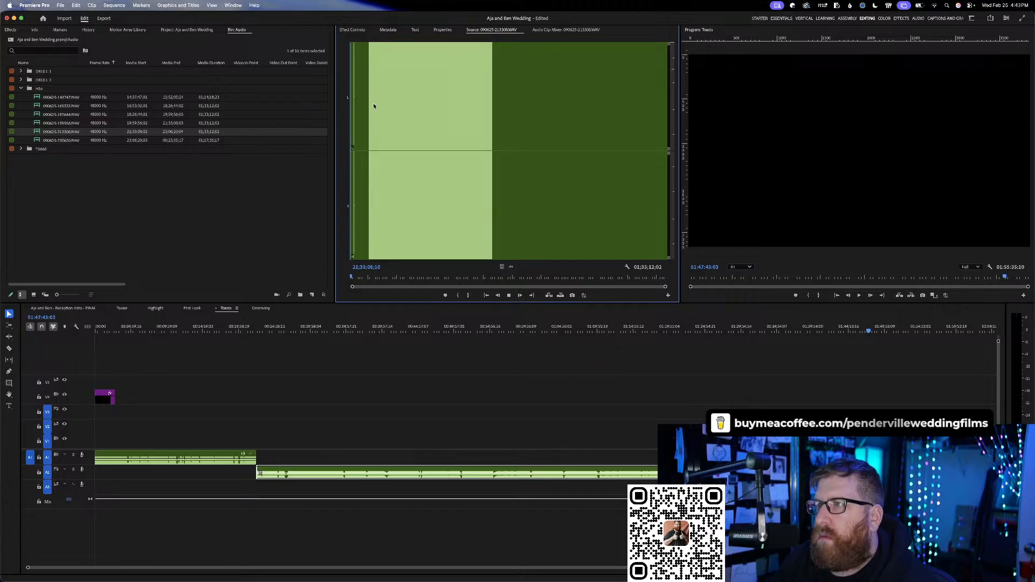
left_click(373, 104)
left_click(493, 108)
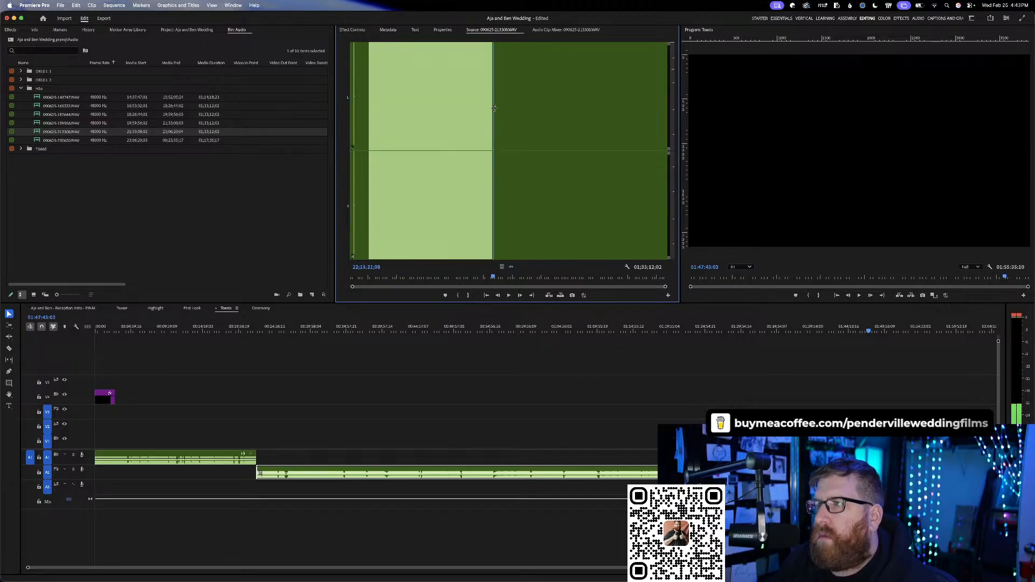
double_click(72, 141)
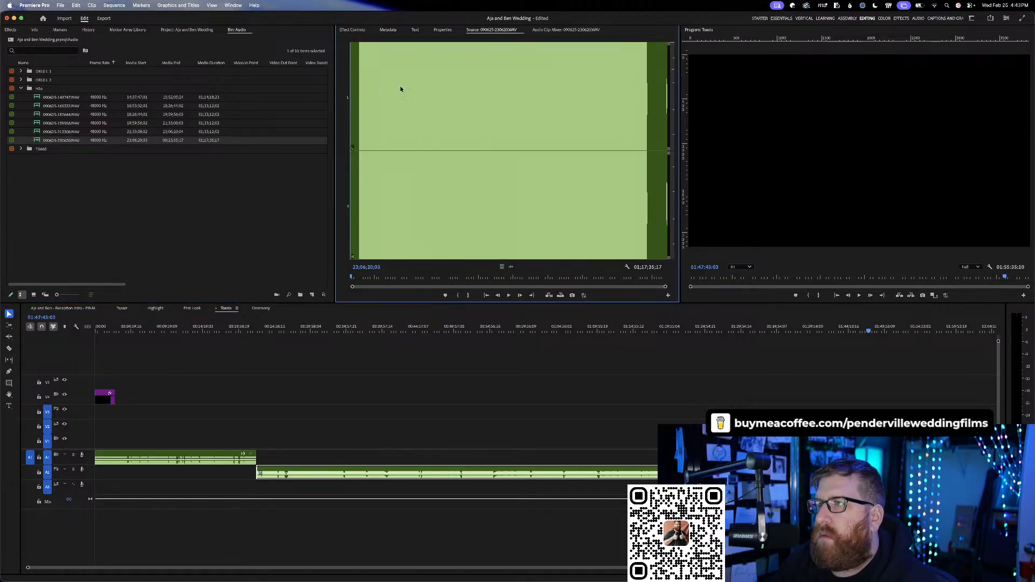
left_click(461, 142)
key("space")
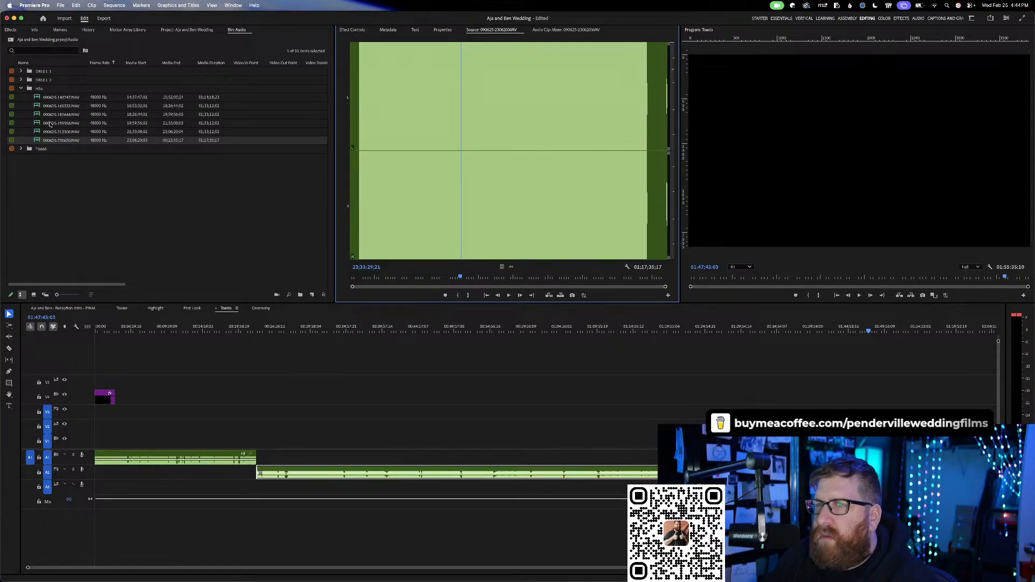
- Expand the last audio recorder folder and audition 250906_1626.mp3 at several points along the whole recording
left_click(21, 149)
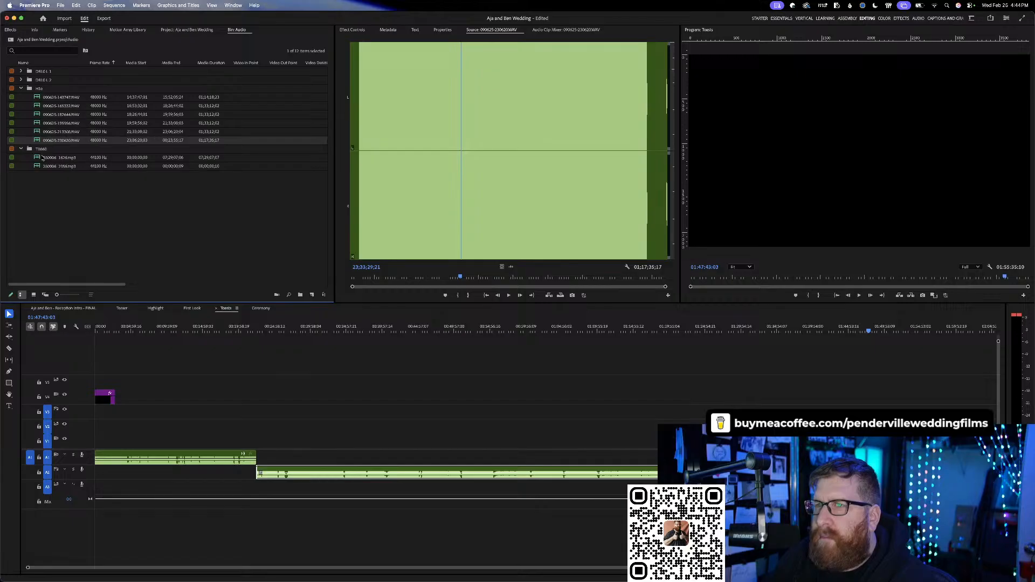
double_click(42, 157)
key("space")
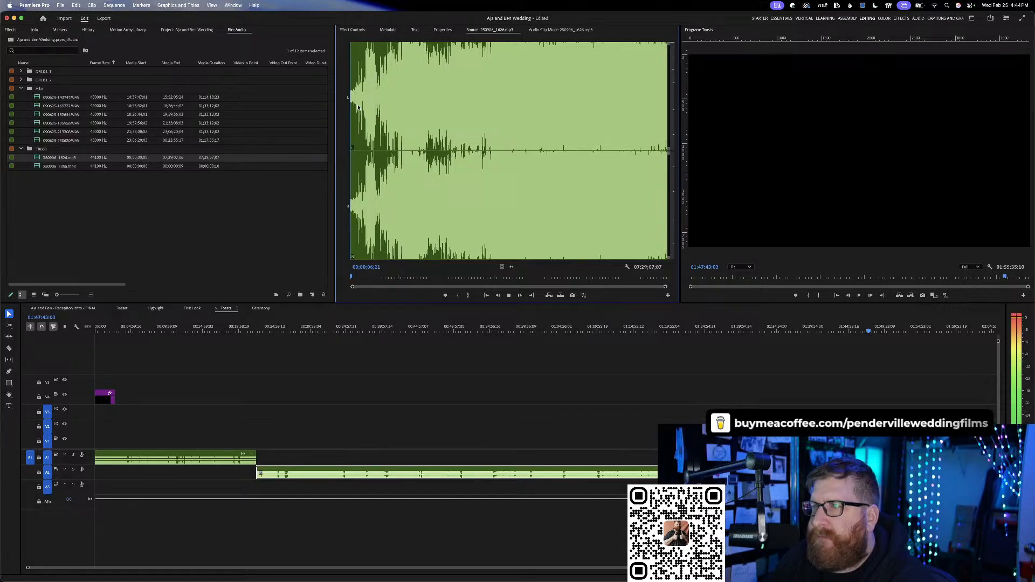
left_click_drag(358, 111, 368, 106)
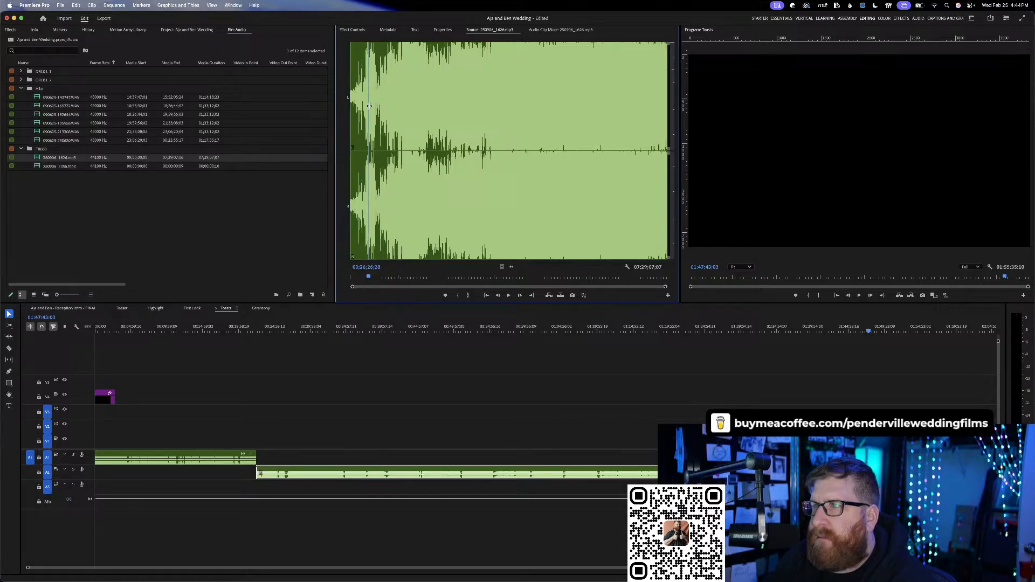
key("space")
left_click(418, 104)
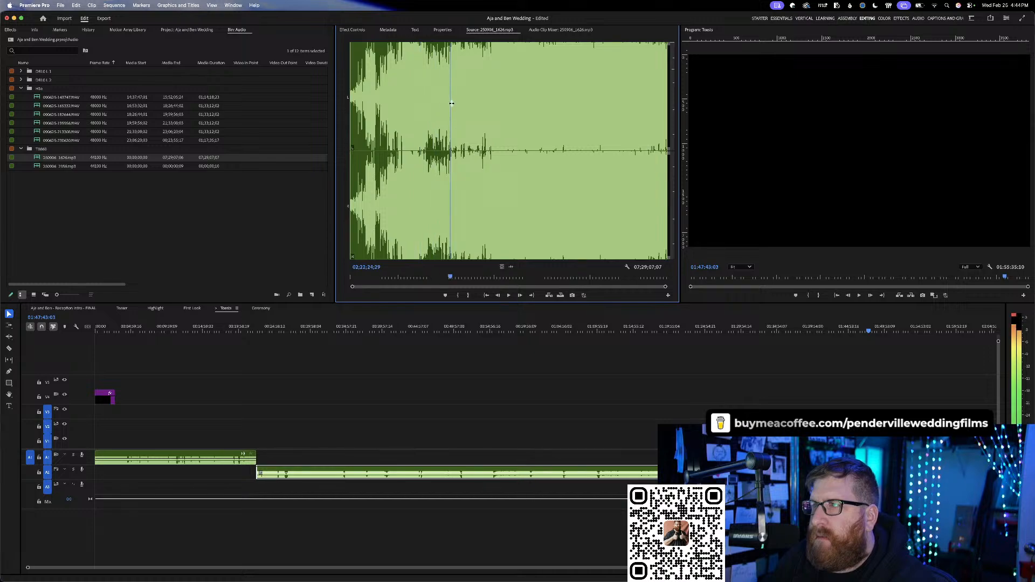
left_click(489, 105)
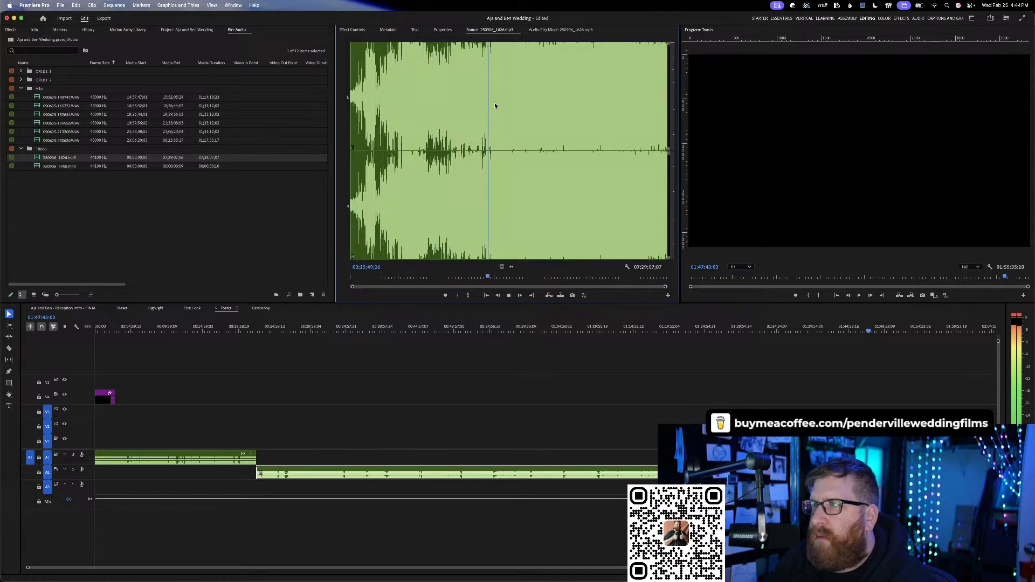
left_click_drag(532, 102, 549, 104)
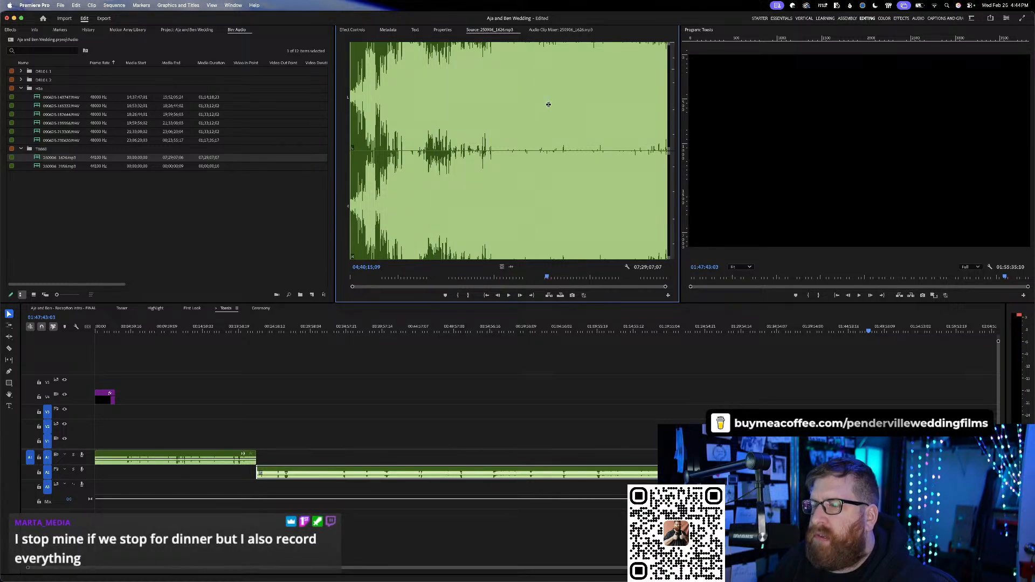
key("space")
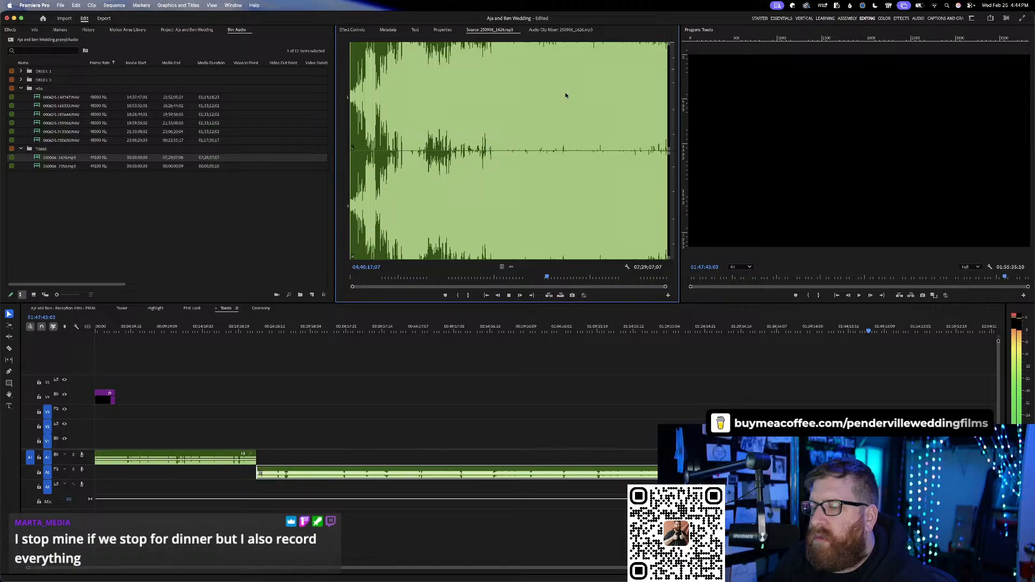
left_click(566, 96)
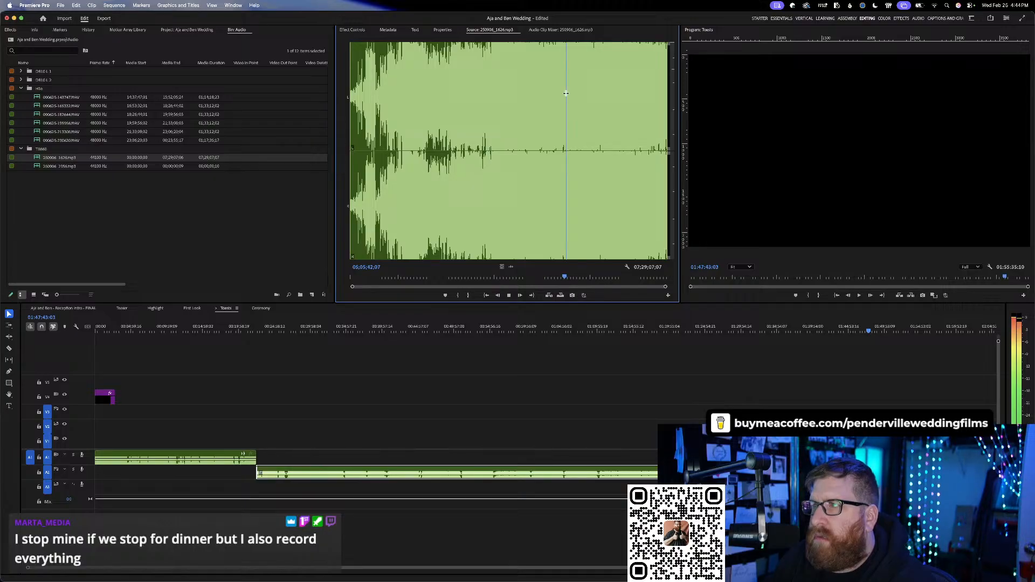
left_click_drag(555, 92, 557, 91)
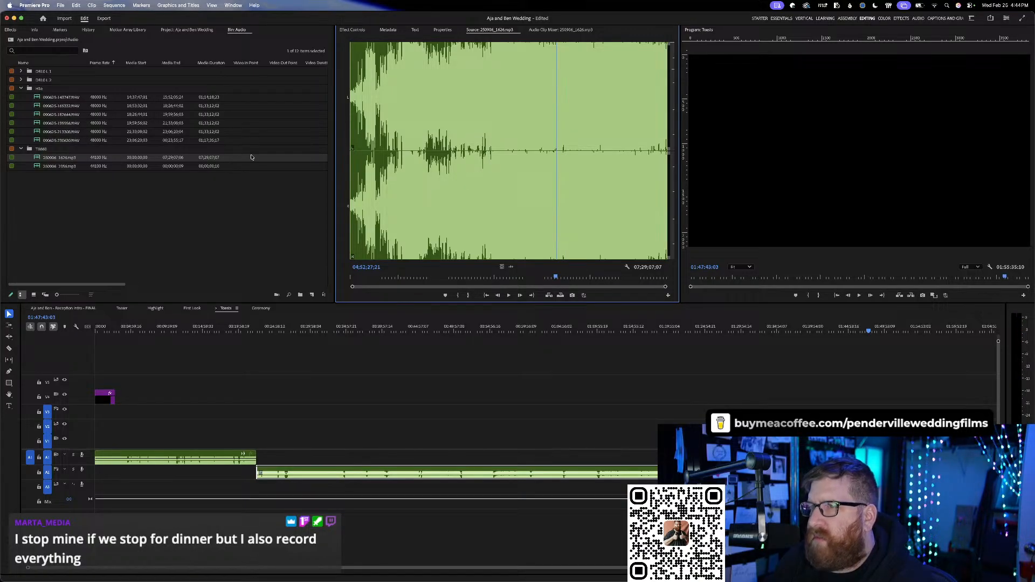
- Inspect 250906_2356.mp3, then reload 250906_1626.mp3 and listen to several points in its first half
double_click(75, 166)
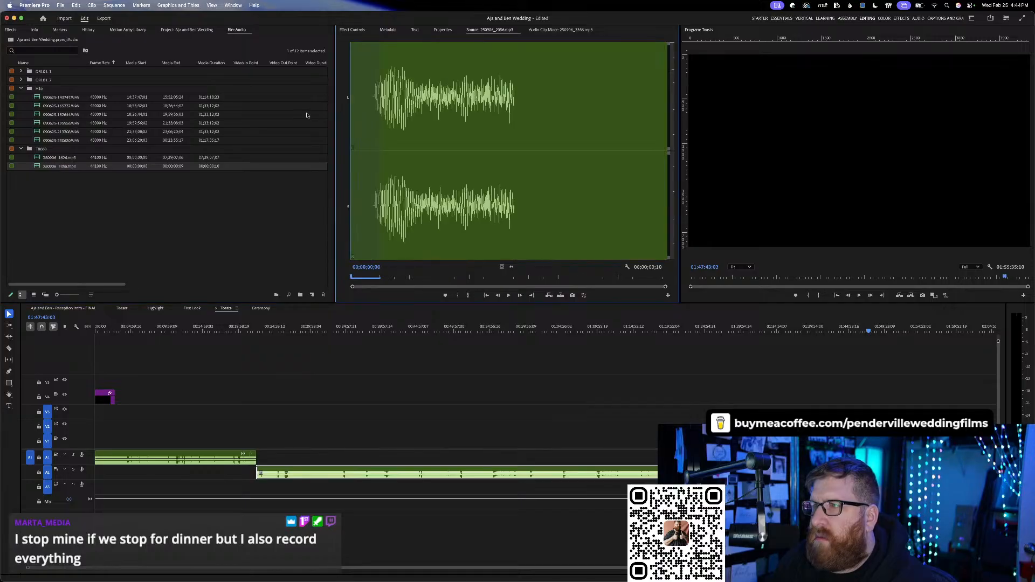
double_click(58, 157)
key("space")
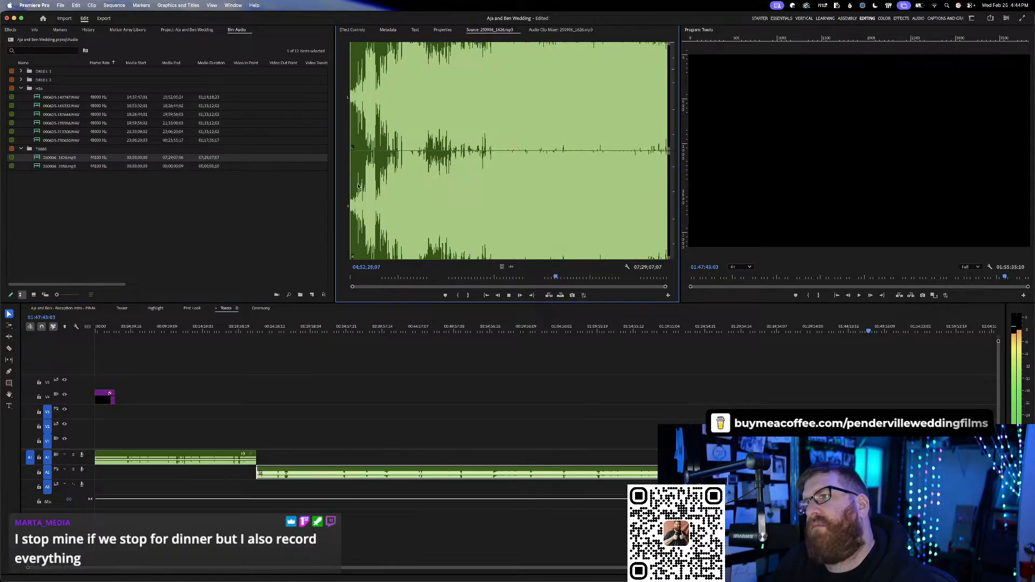
left_click(447, 134)
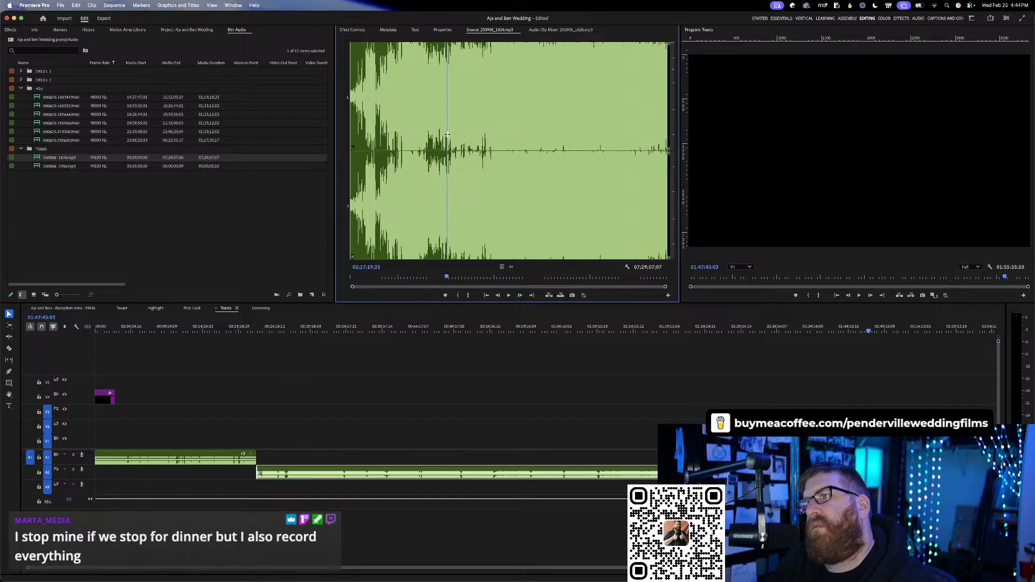
left_click_drag(447, 134, 446, 134)
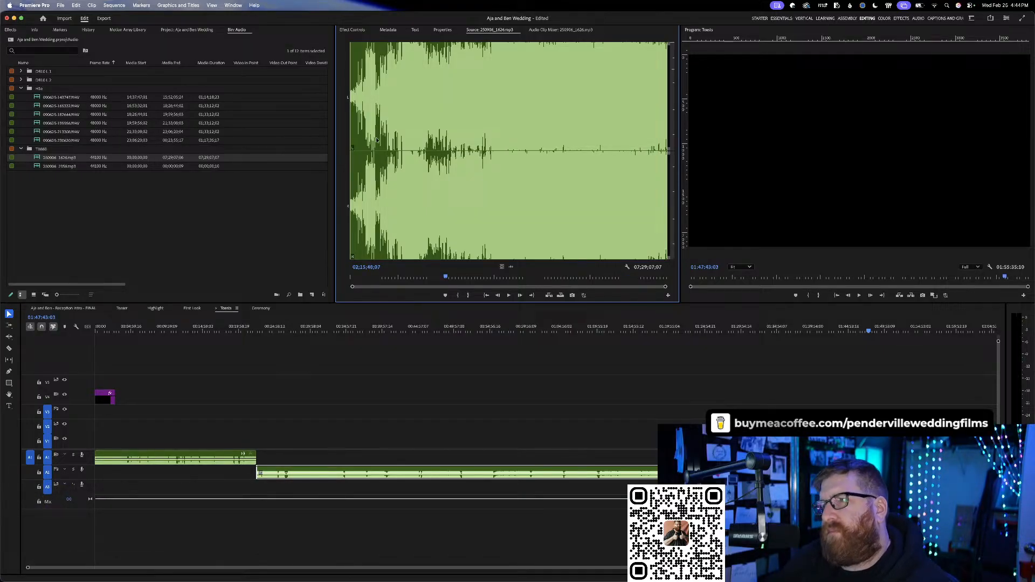
left_click(420, 128)
key("space")
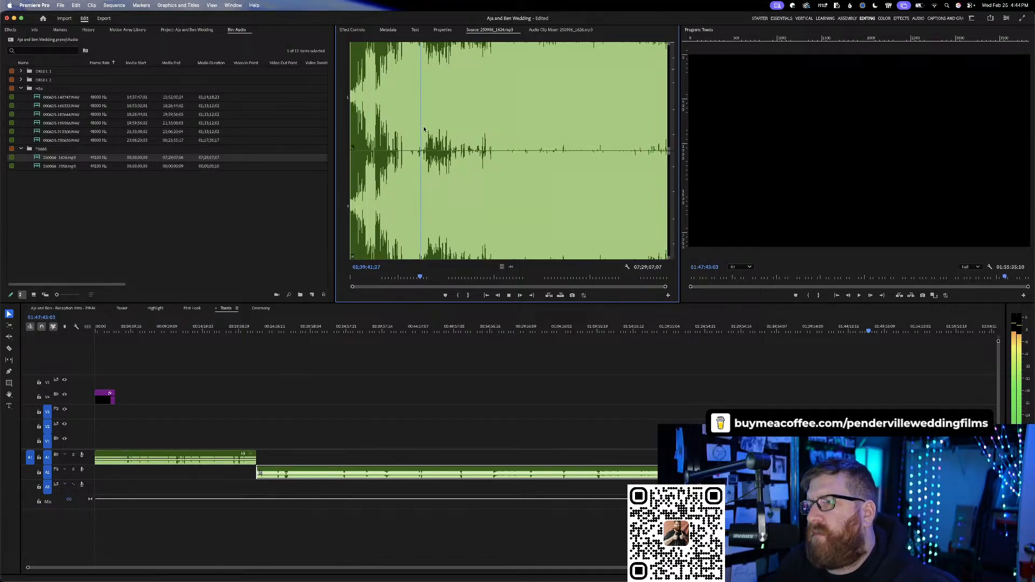
left_click(466, 124)
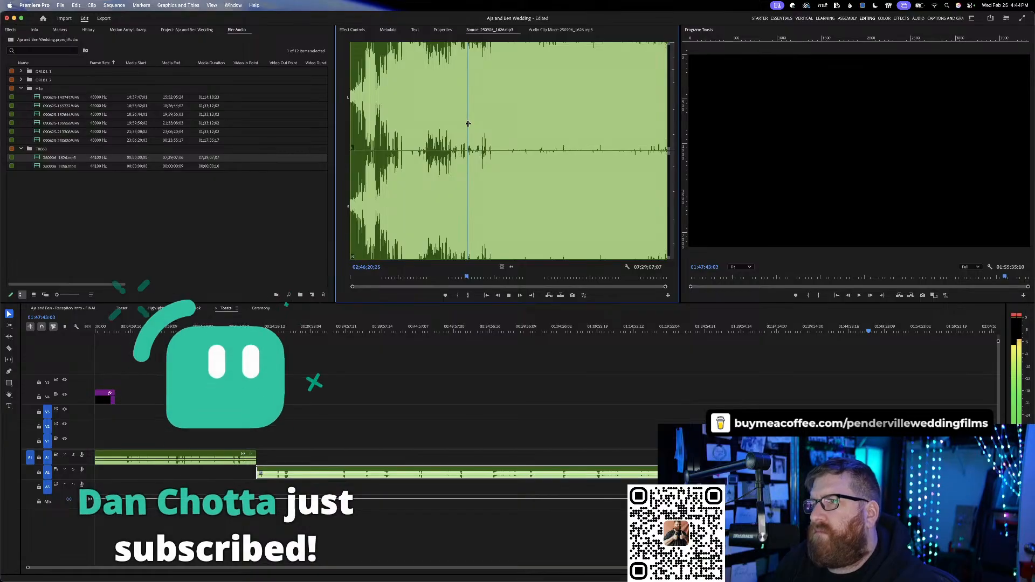
key("space")
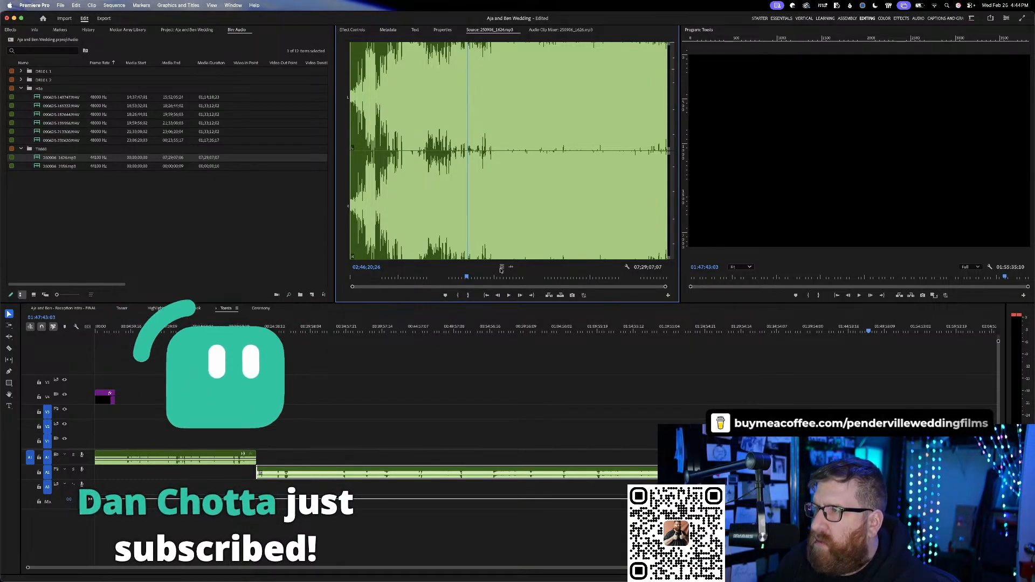
- Place the full audio of 250906_1626.mp3 on track A3 at the start of the Toasts sequence
left_click_drag(510, 267, 178, 468)
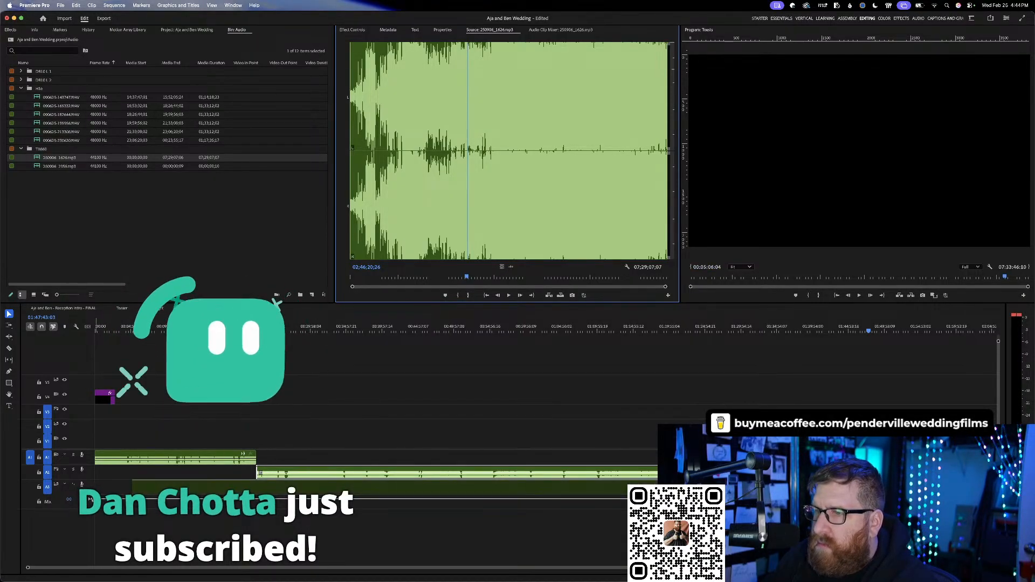
left_click_drag(70, 493, 76, 488)
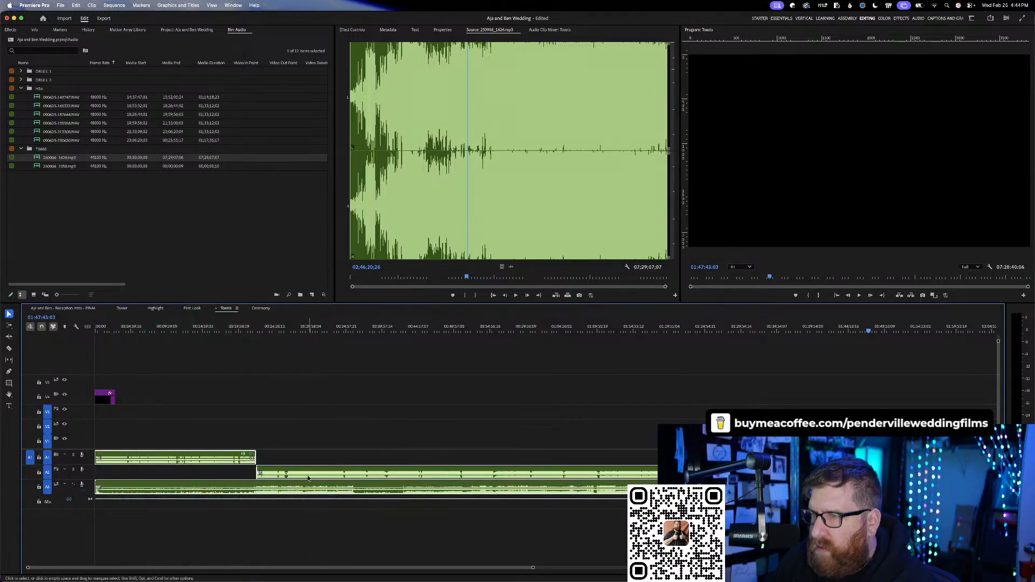
- Select the audio clips on tracks A1, A2 and A3 of the Toasts sequence and synchronize them
left_click(322, 443)
left_click_drag(233, 430, 293, 512)
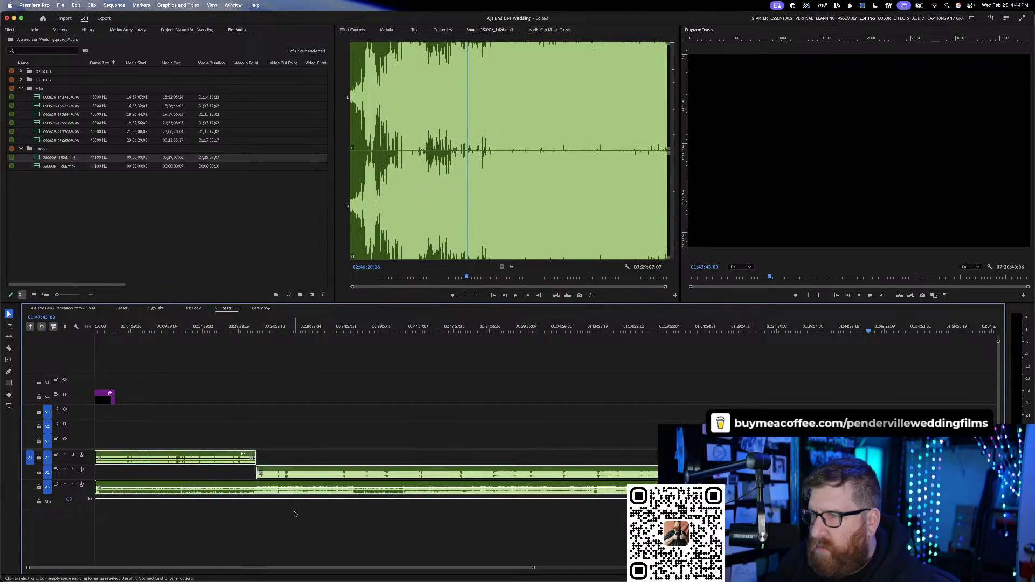
right_click(292, 480)
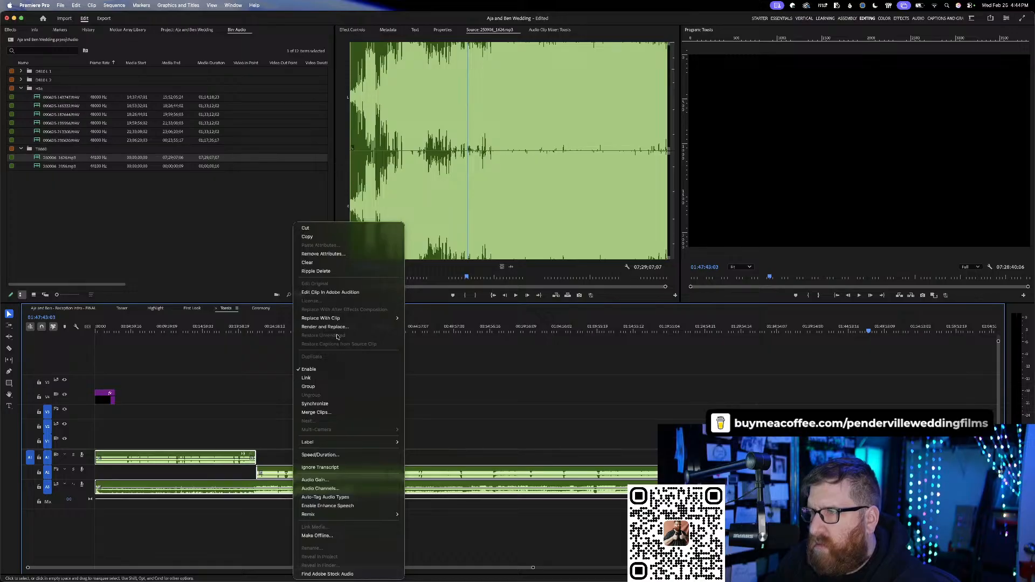
left_click(332, 403)
key("Return")
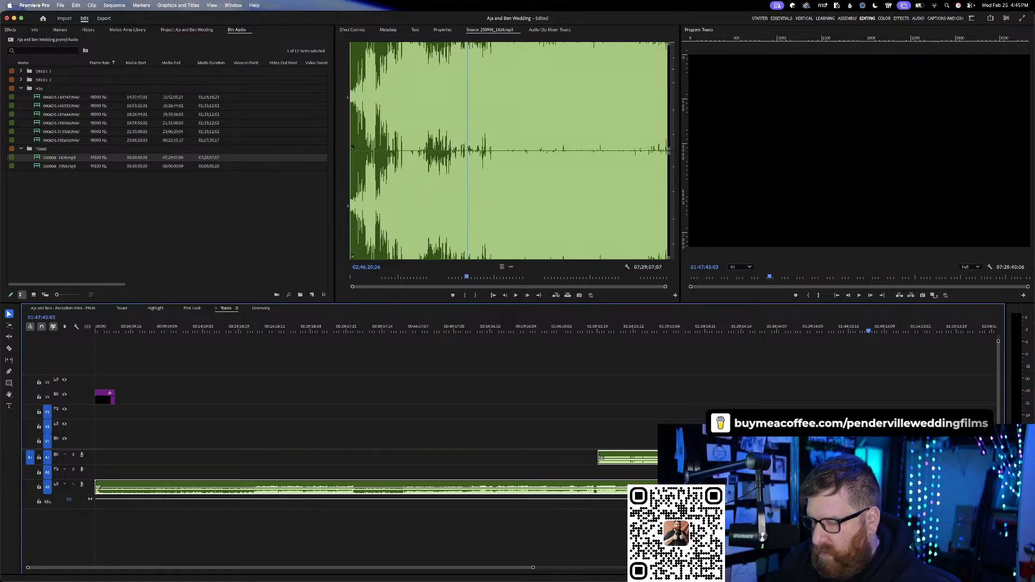
- Split the A3 clip where the A1 clip begins, and ripple delete the earlier part so all audio starts at the sequence start
key("c")
left_click(597, 486)
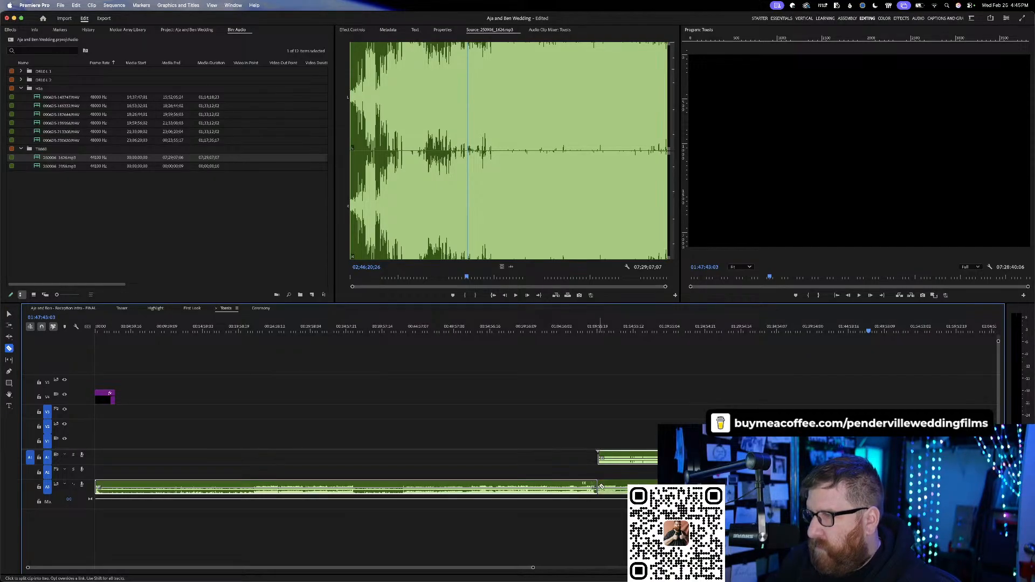
key("v")
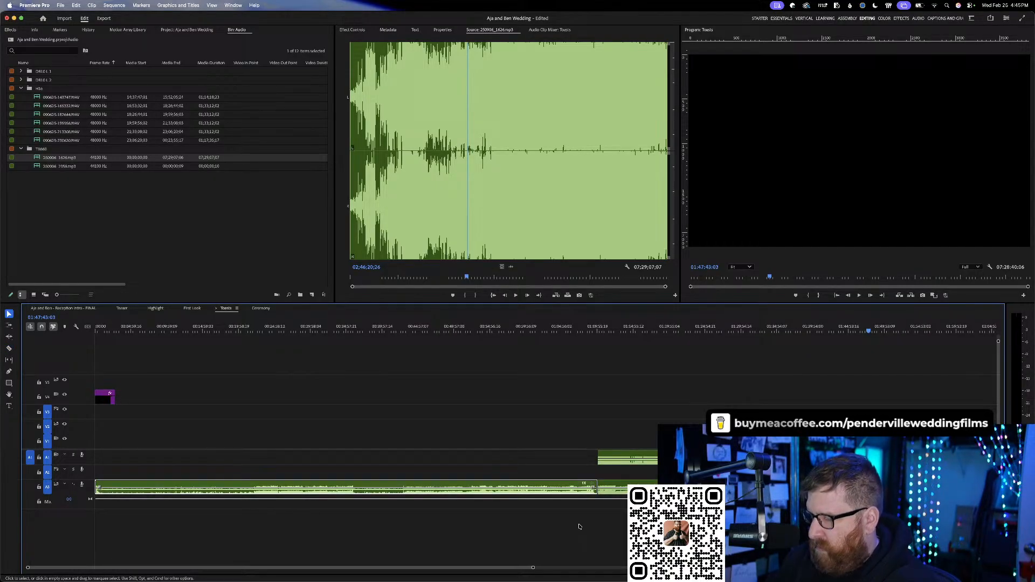
key("Delete")
left_click(574, 487)
key("Delete")
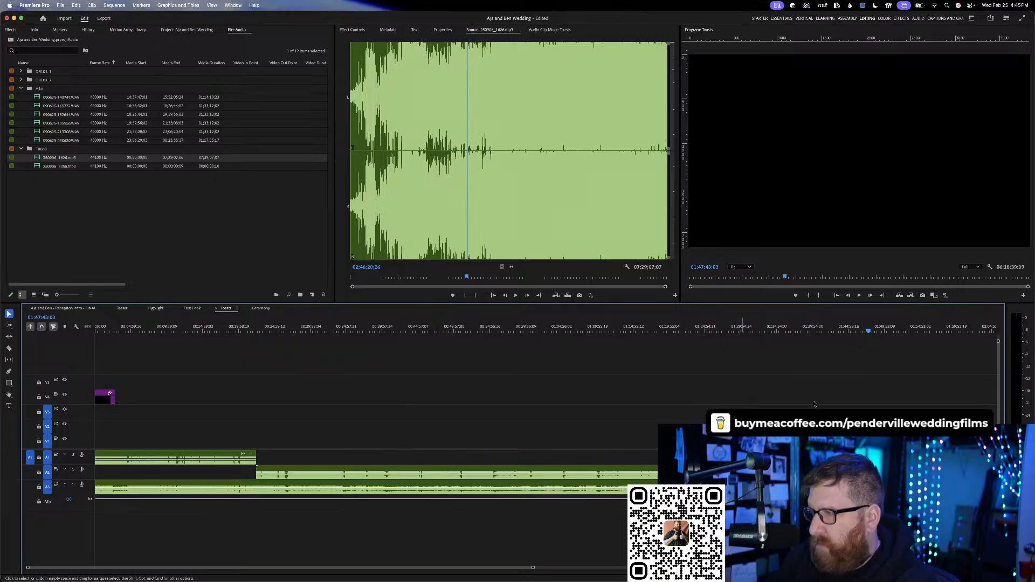
key("backslash")
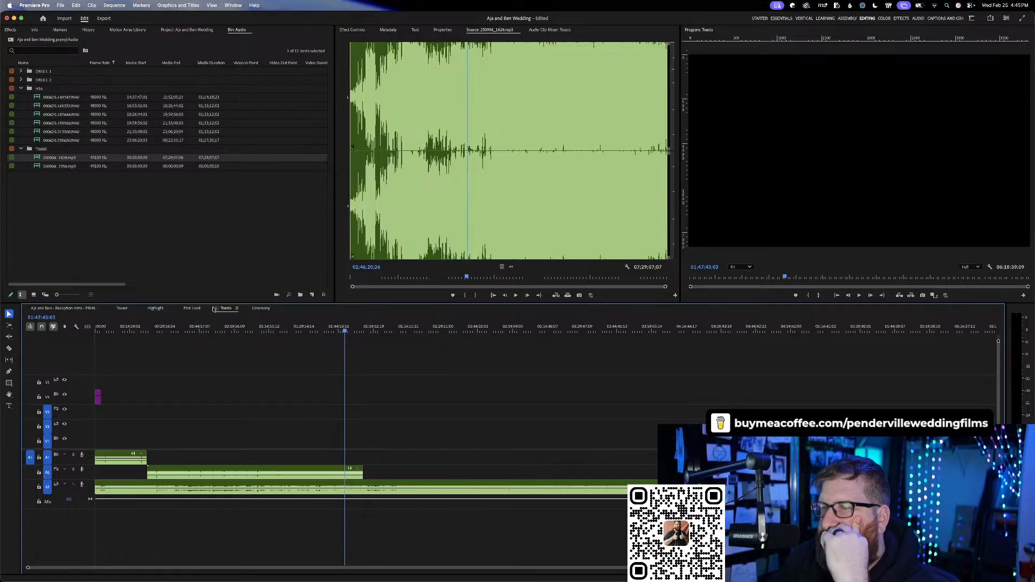
- Bring up the Ceremony sequence, close the Audio bin and collapse the Audio folder in the project's item list
left_click(259, 309)
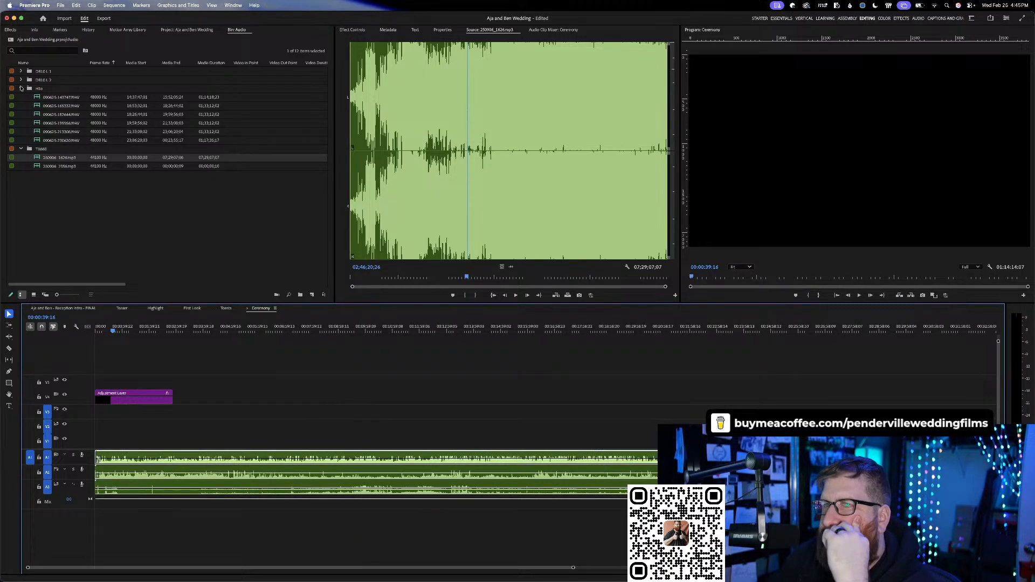
left_click(21, 89)
left_click(21, 97)
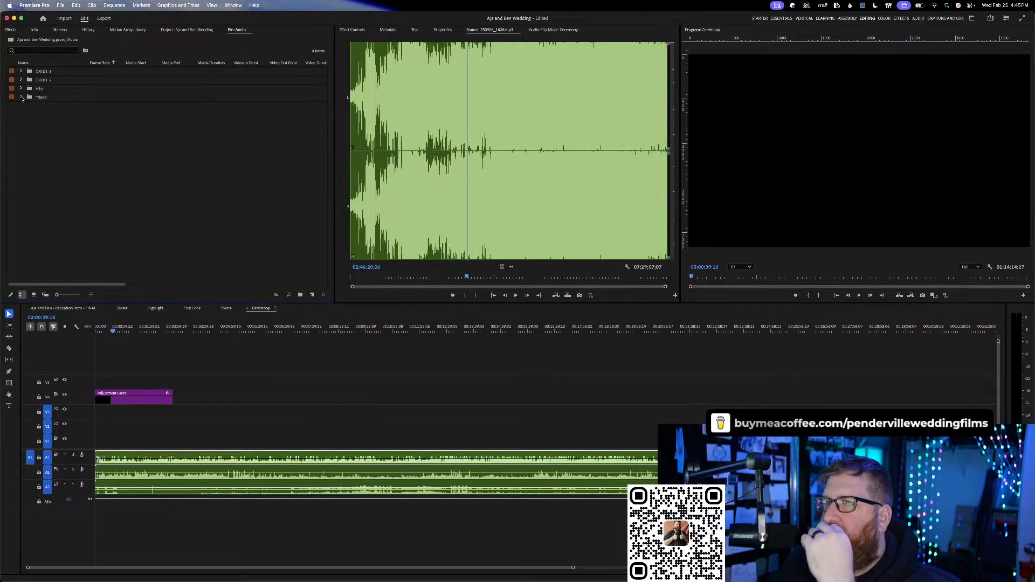
left_click(252, 28)
left_click(259, 36)
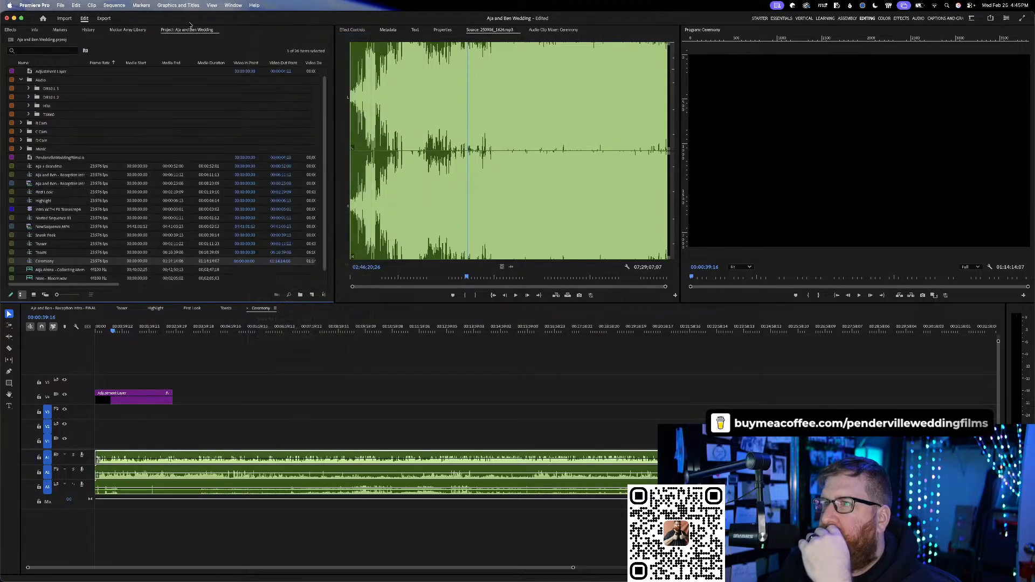
left_click(21, 80)
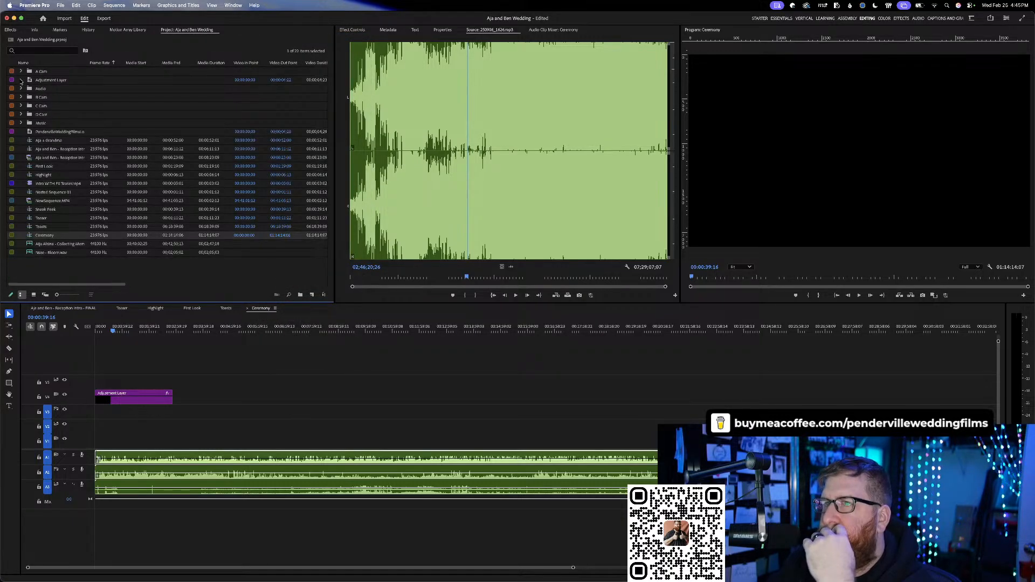
- Open the A Cam bin and show its clips as thumbnails
double_click(36, 72)
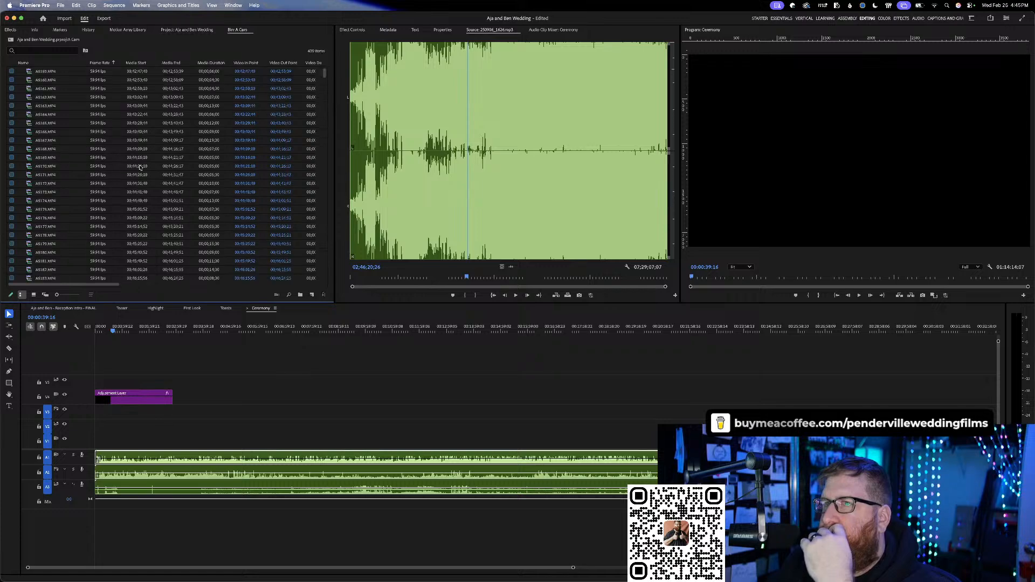
left_click(34, 295)
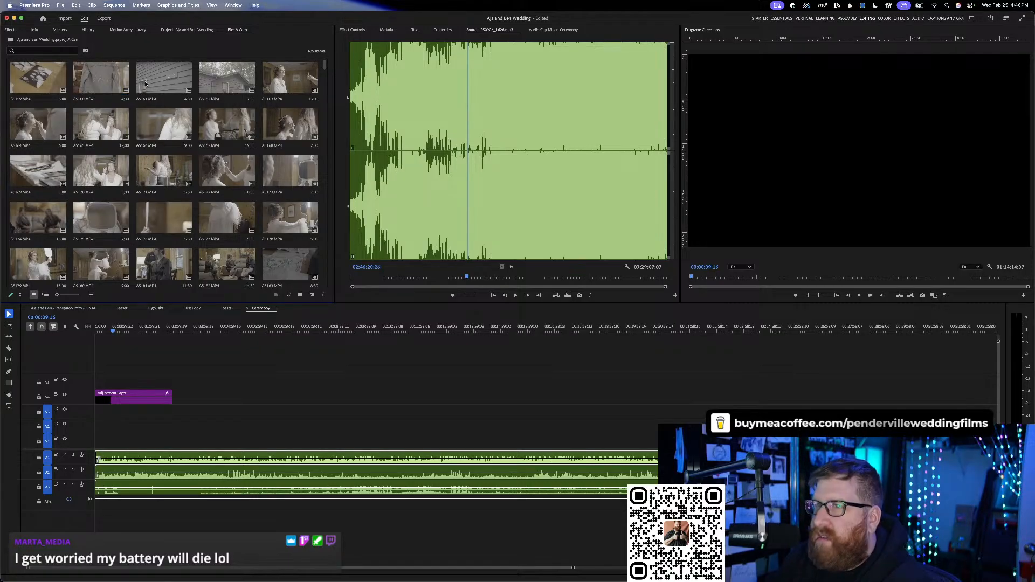
- Look through the early A Cam footage and play the portrait clips A5247.MP4 and A5253.MP4 to identify their place in the day
scroll(201, 143, "down", 4)
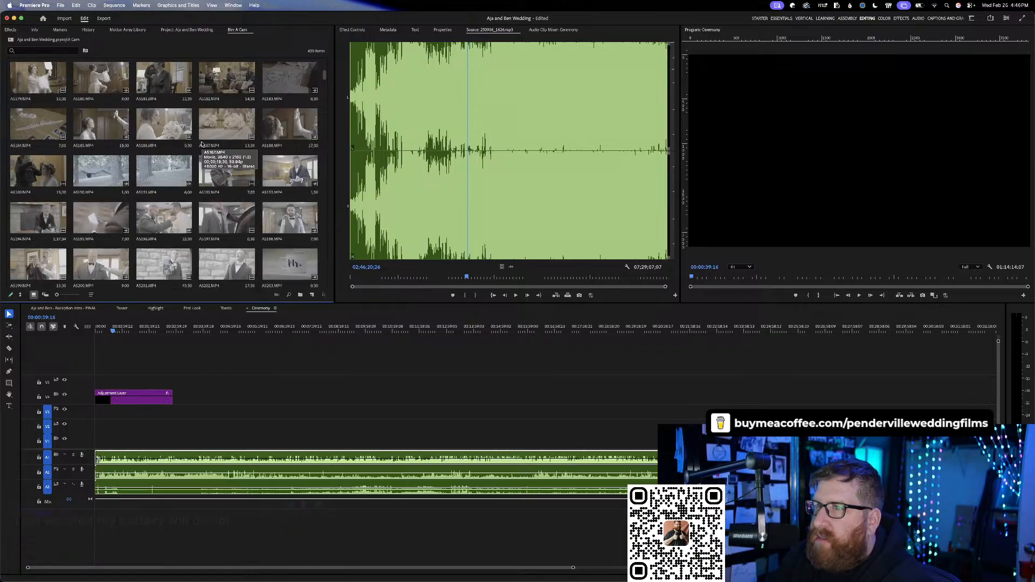
scroll(202, 143, "down", 2)
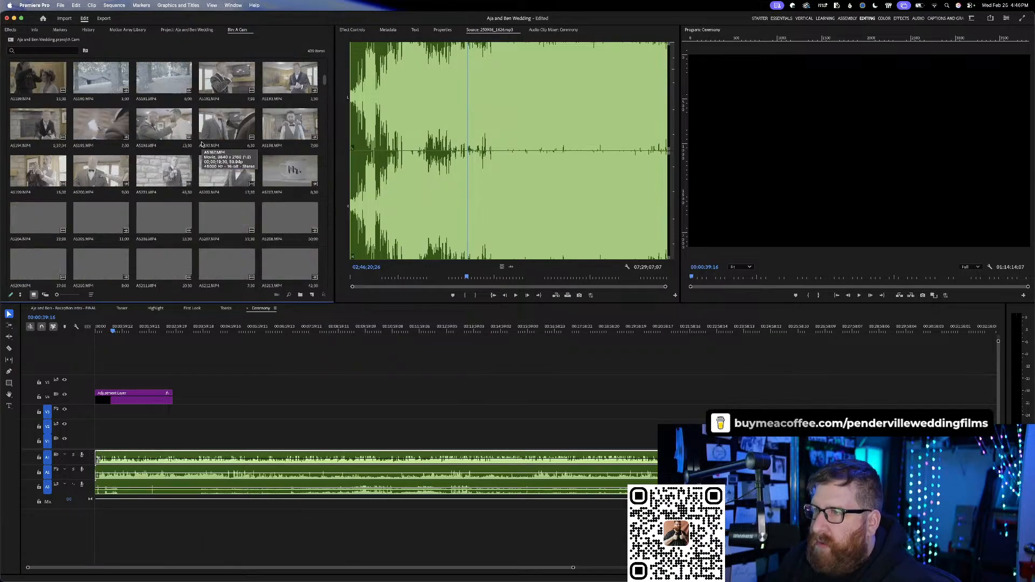
scroll(201, 143, "down", 3)
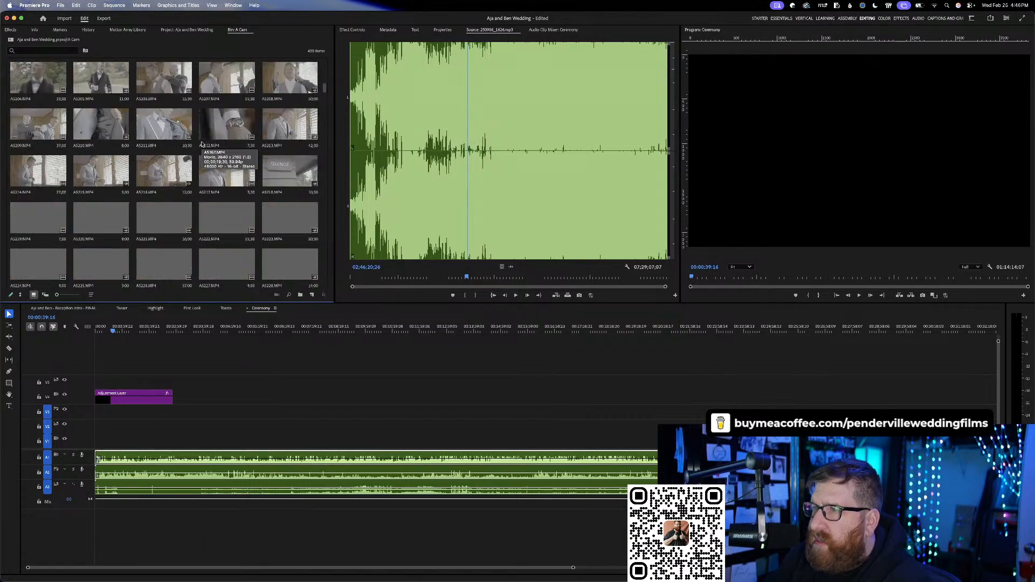
scroll(201, 143, "down", 4)
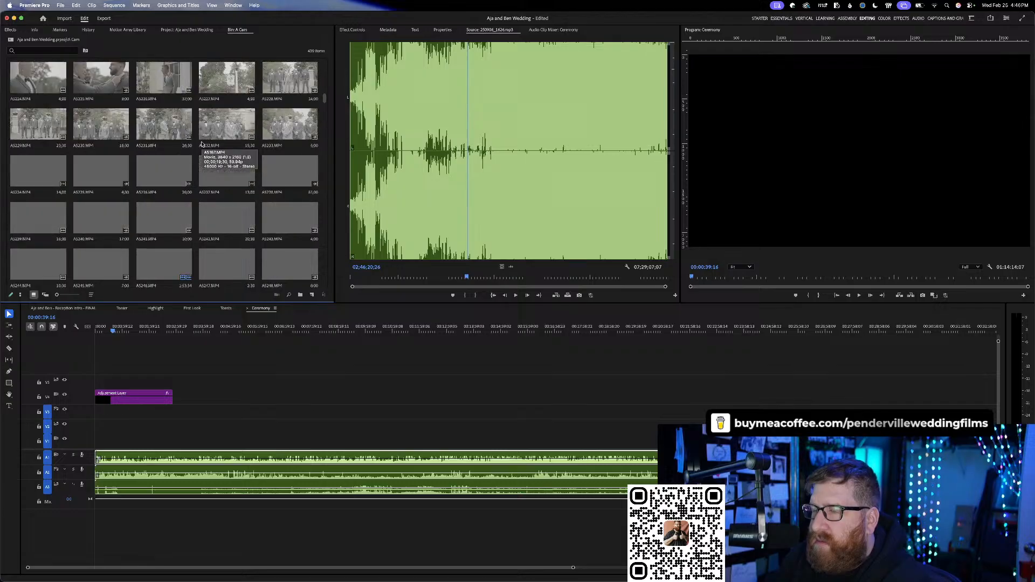
scroll(202, 144, "down", 3)
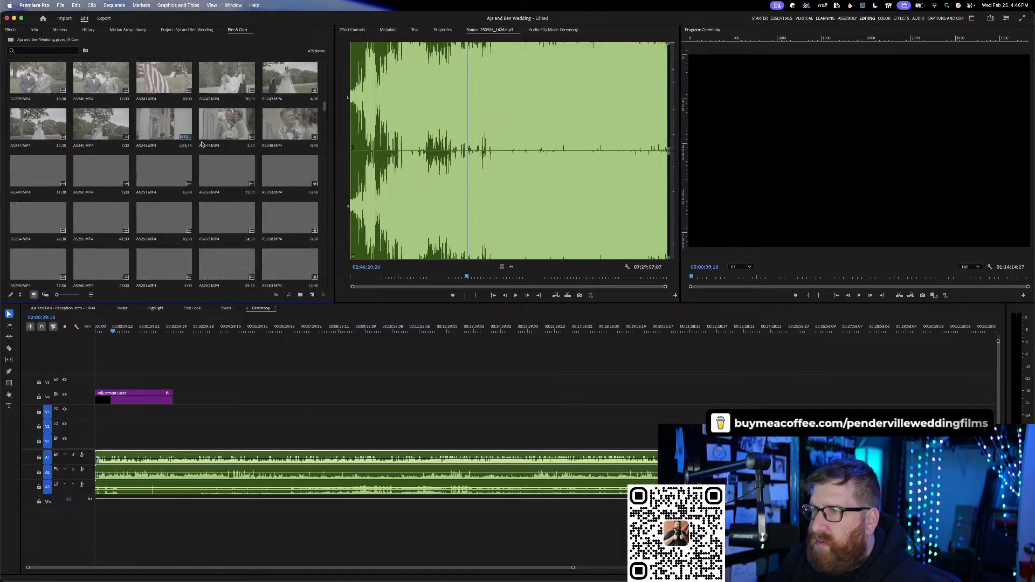
scroll(201, 144, "down", 1)
double_click(226, 81)
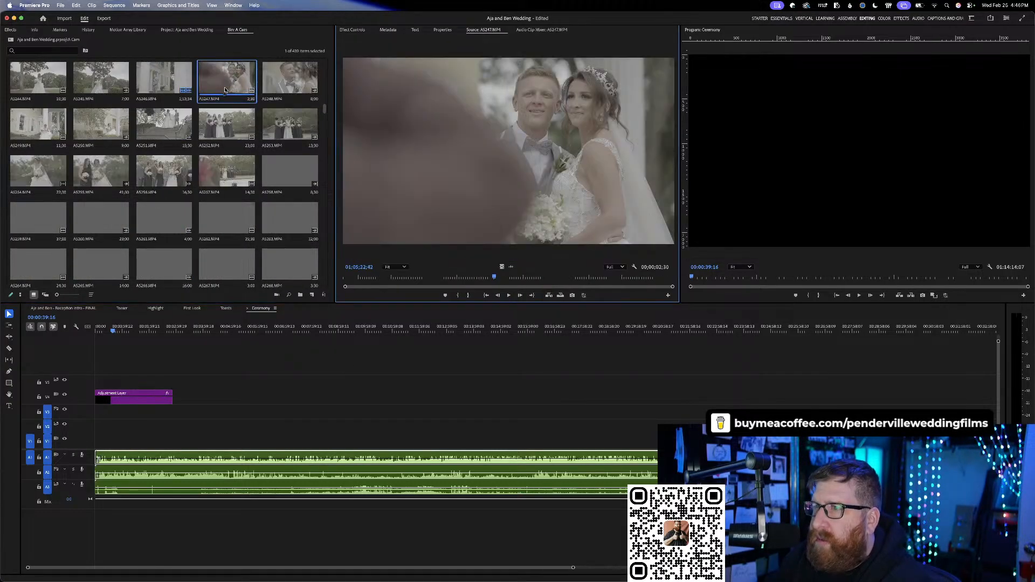
key("space")
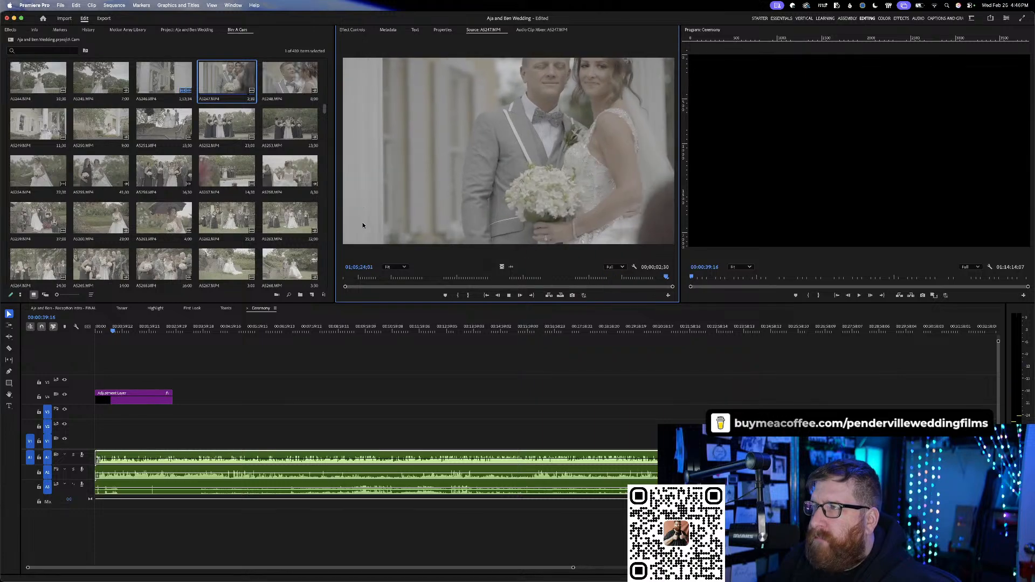
double_click(285, 128)
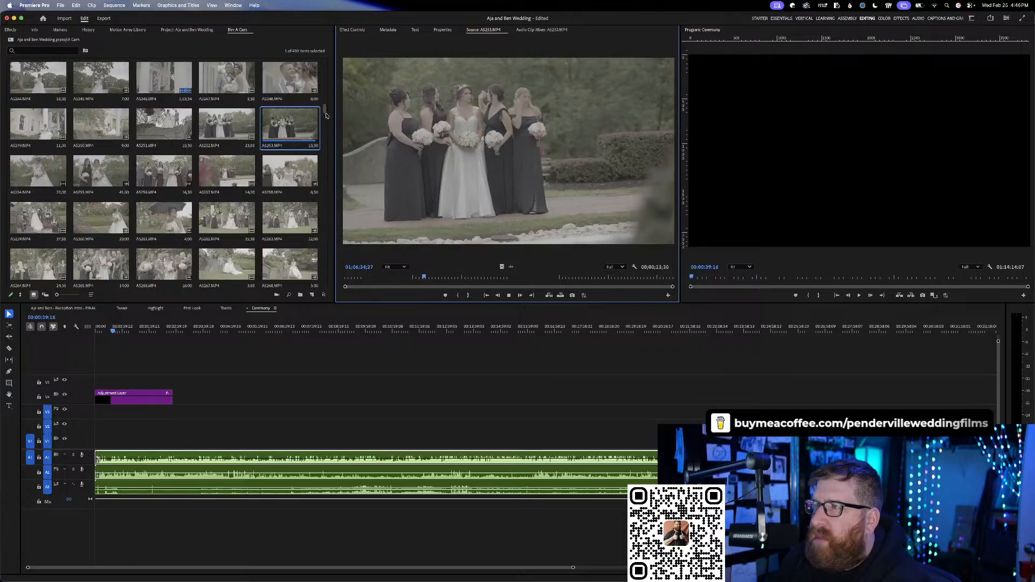
key("space")
- Clear the in and out points of A5302.MP4 and place the full clip in the Ceremony sequence, video on V1 and audio on A4
scroll(256, 203, "down", 2)
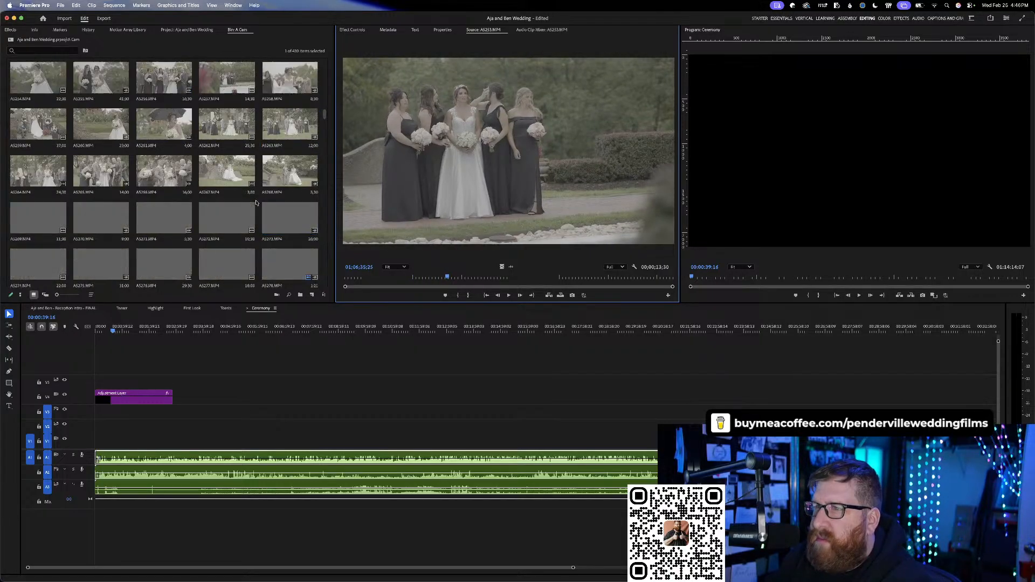
scroll(256, 202, "down", 8)
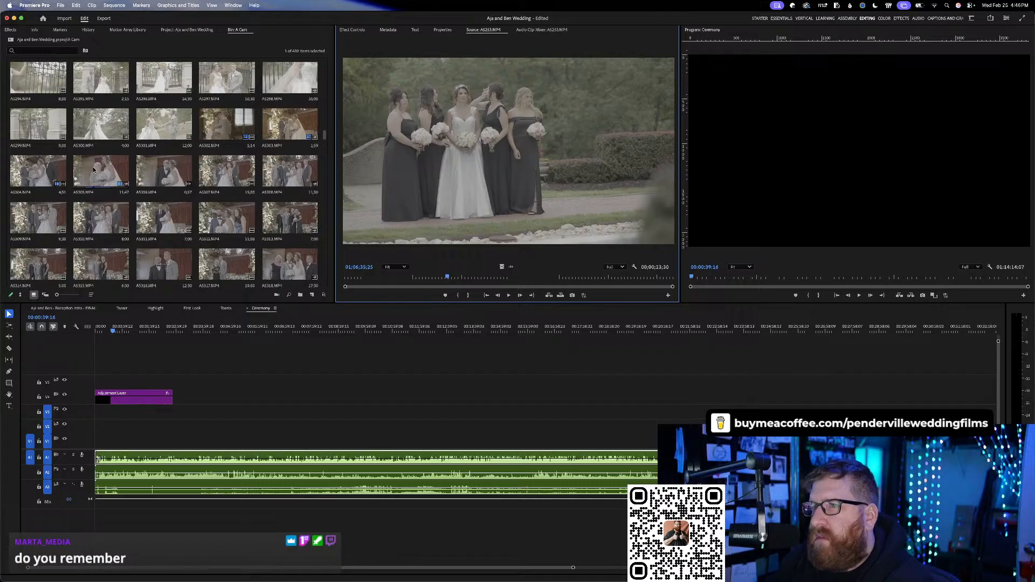
scroll(20, 171, "down", 1)
scroll(20, 172, "up", 2)
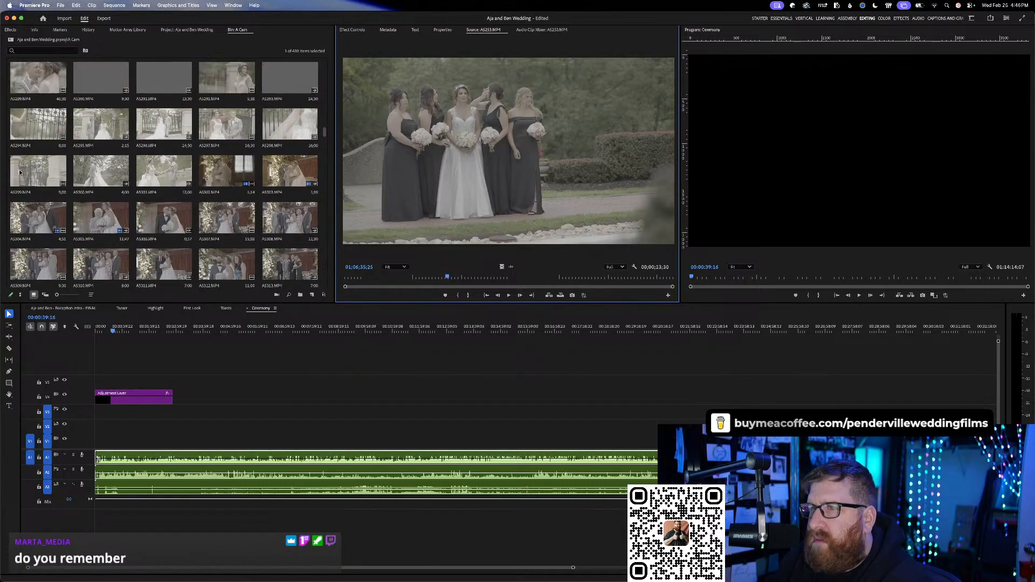
scroll(20, 171, "up", 1)
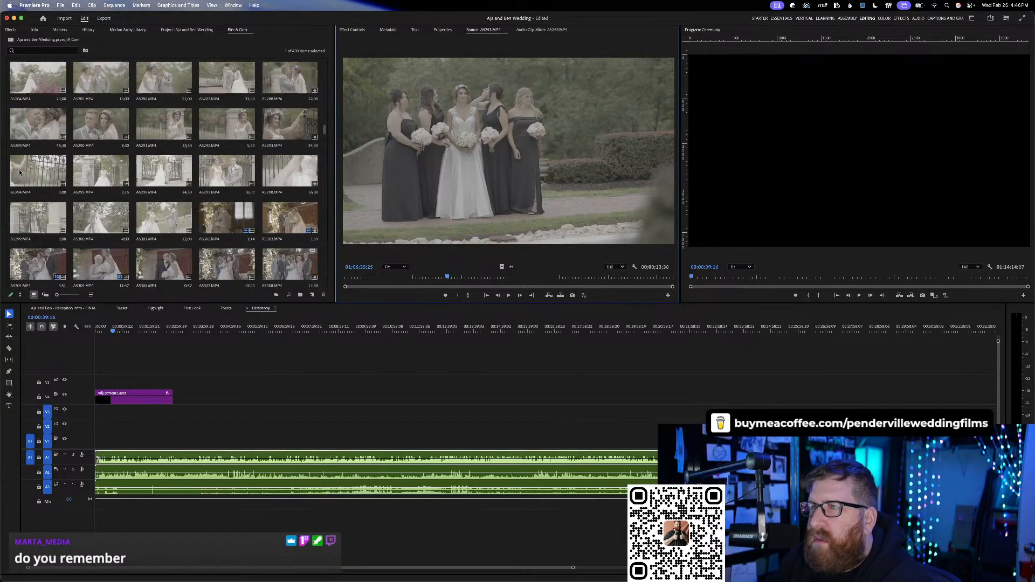
scroll(20, 171, "down", 5)
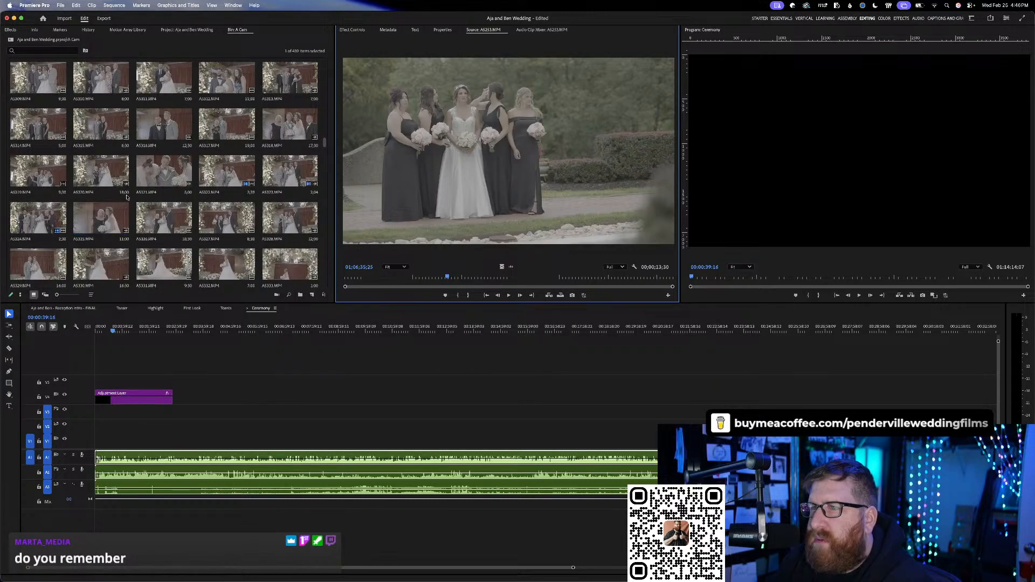
scroll(178, 221, "down", 2)
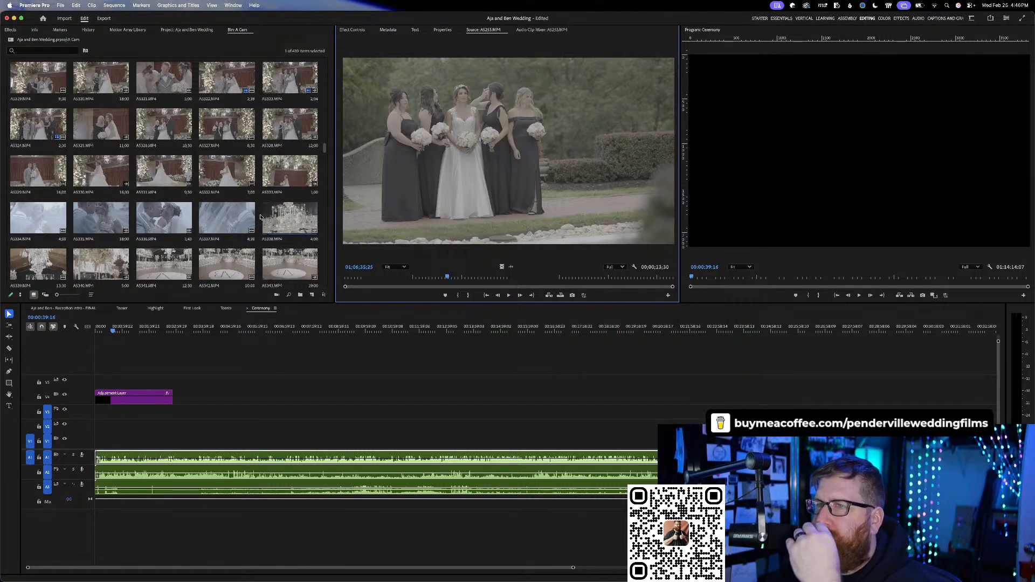
scroll(260, 217, "up", 4)
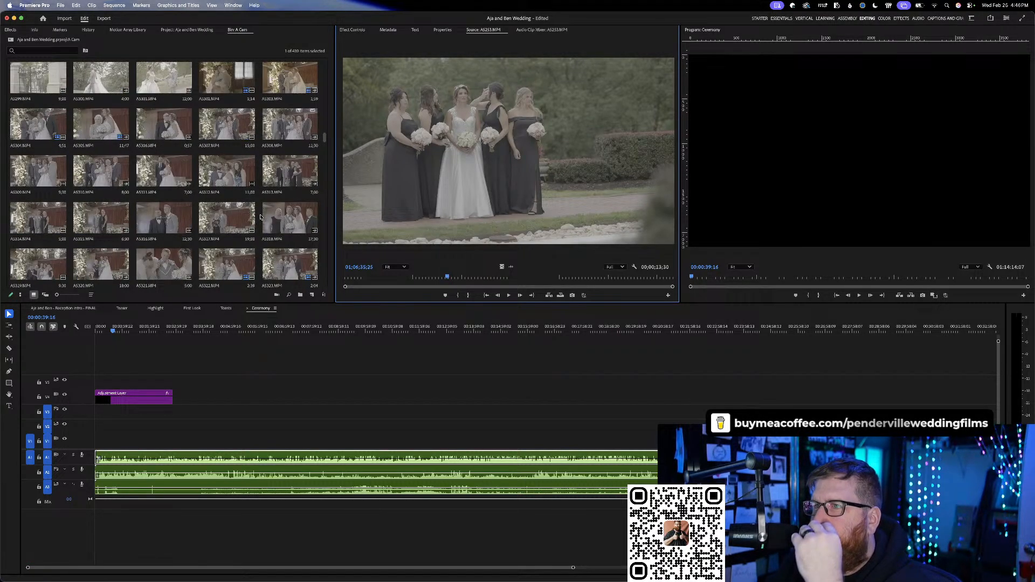
scroll(260, 217, "up", 1)
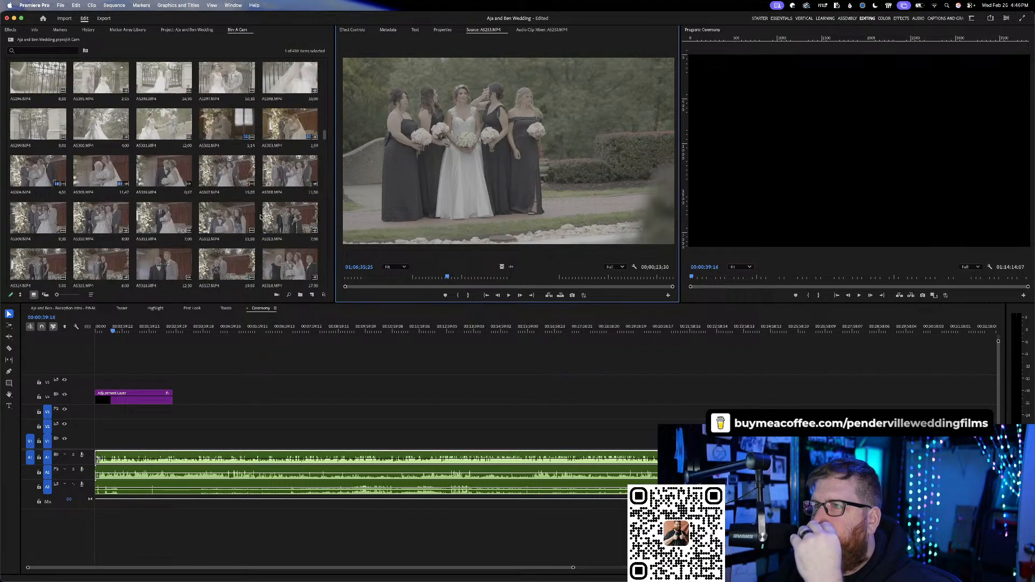
right_click(230, 116)
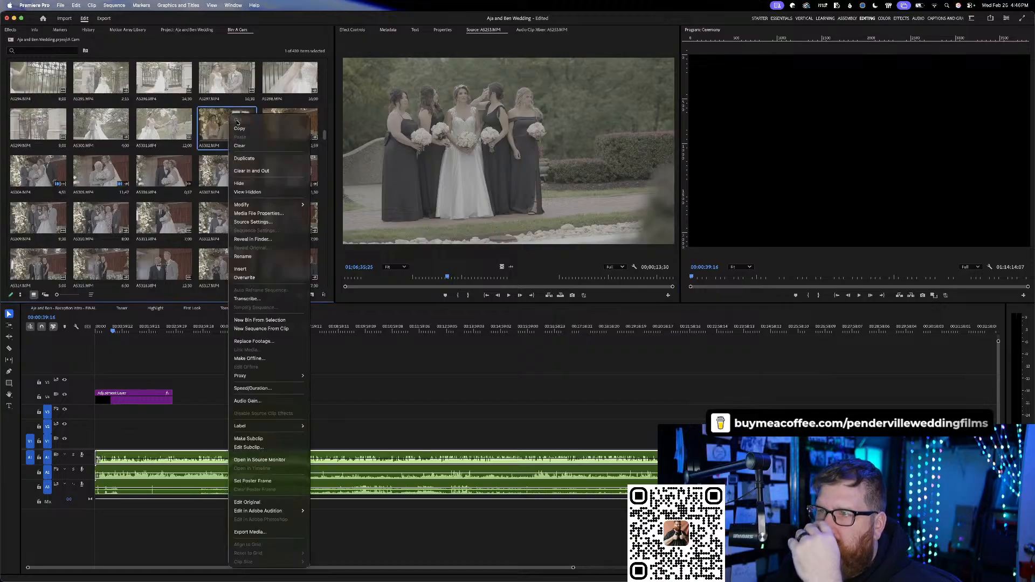
left_click(246, 171)
left_click_drag(214, 124, 315, 438)
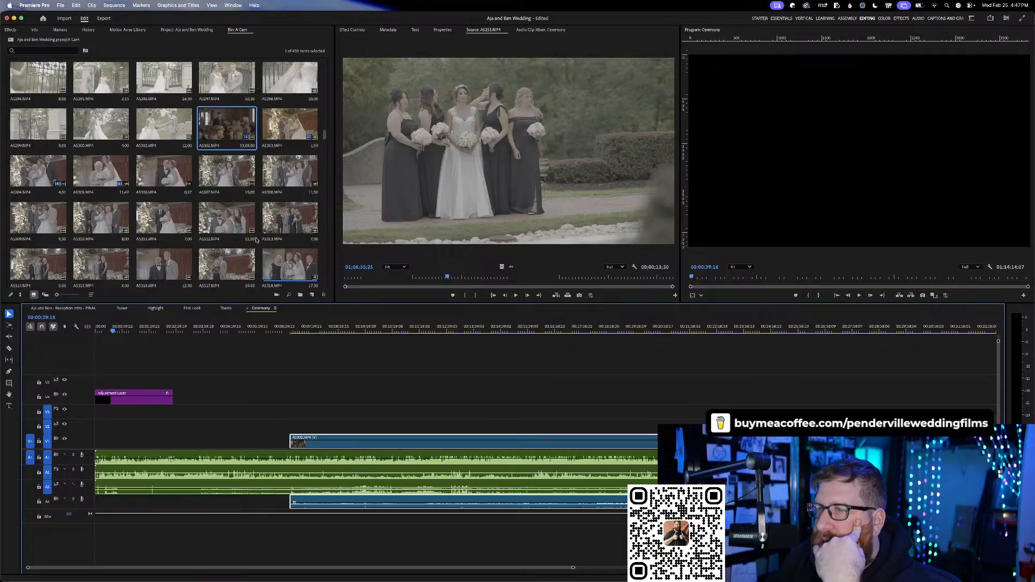
- Move the Ceremony sequence's adjustment layer up one video track and extend it to about the 18-minute mark
left_click_drag(156, 397, 617, 377)
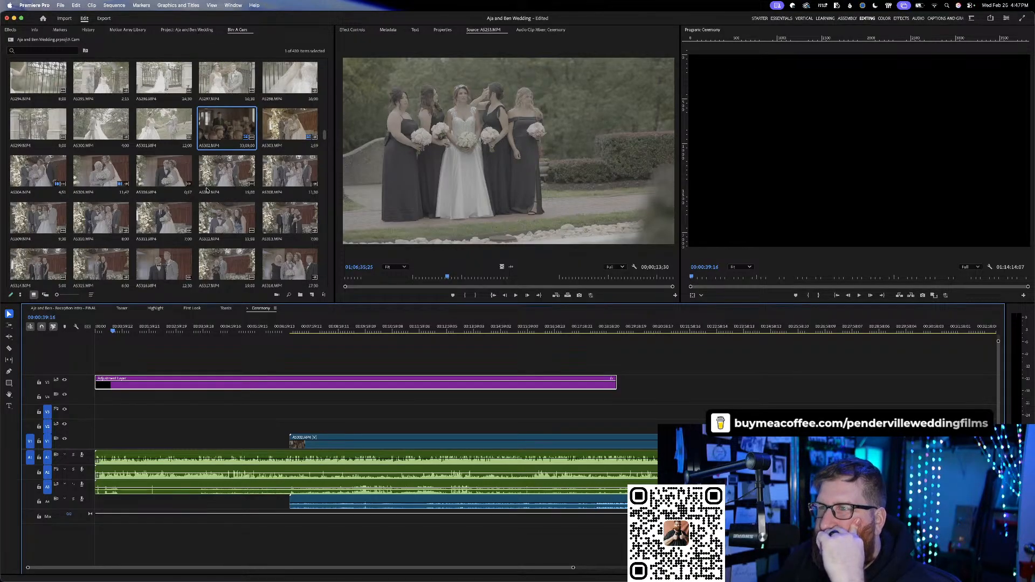
- Find A5347.MP4 in the A Cam footage and skim through it to about 02;04;13;27
scroll(206, 190, "down", 5)
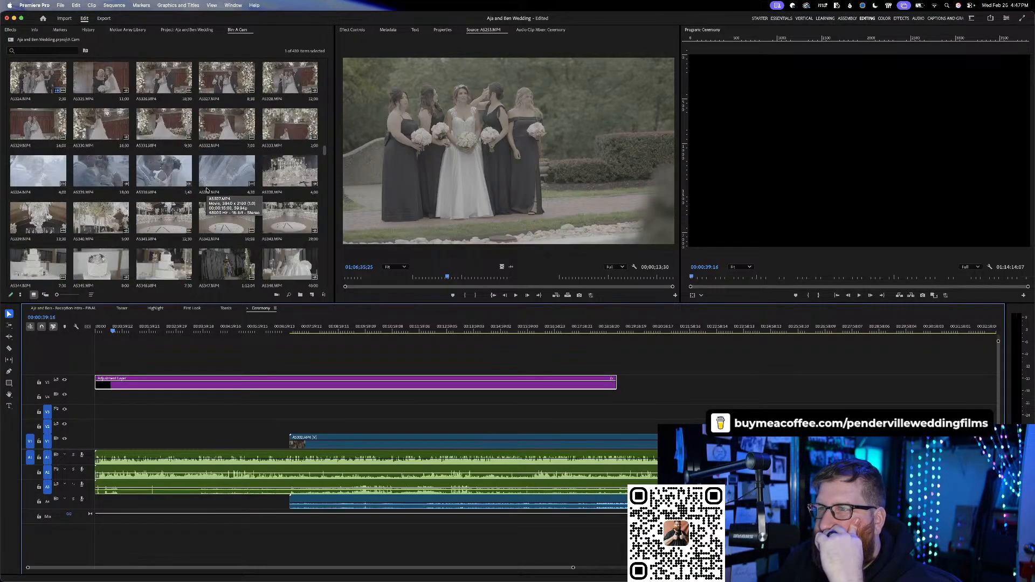
scroll(206, 190, "down", 2)
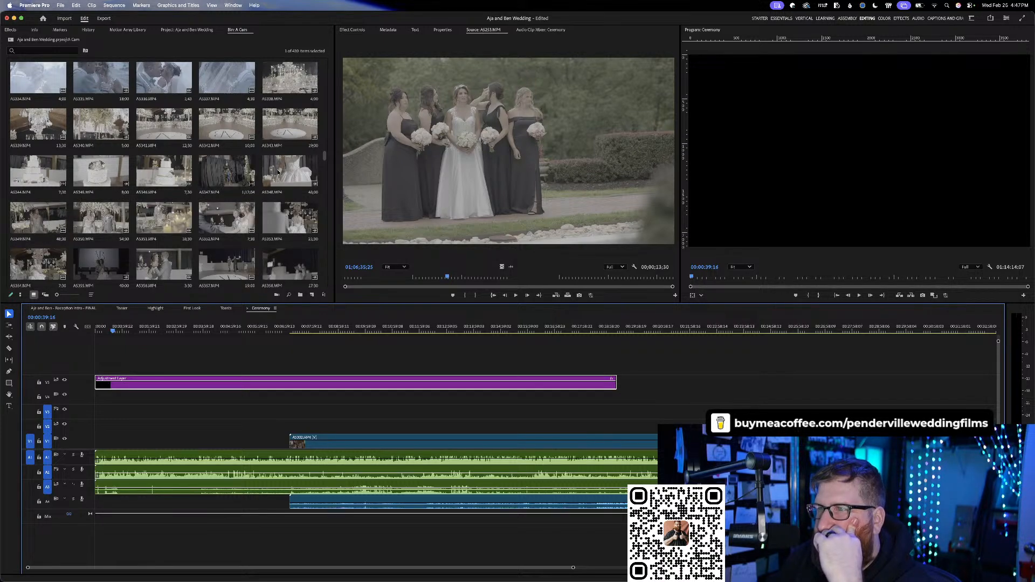
double_click(217, 173)
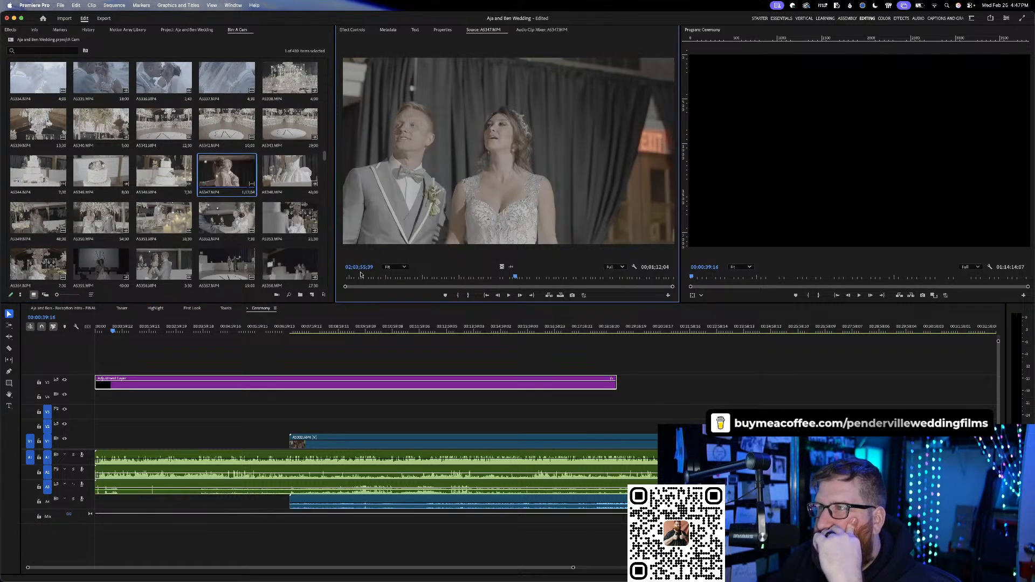
left_click_drag(515, 276, 597, 276)
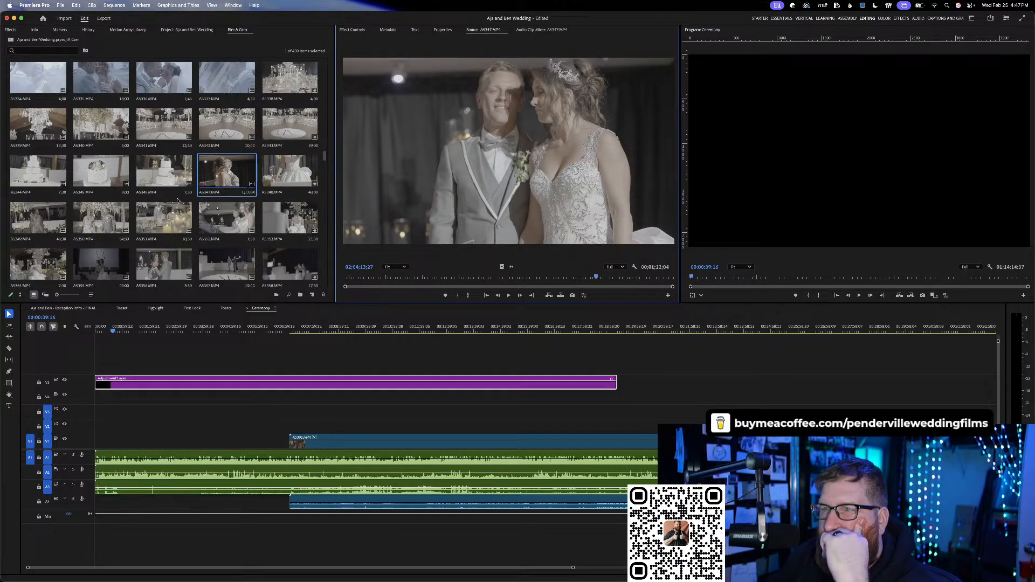
- Look through the reception footage in the A Cam bin for toast clips, checking A5384.MP4 at about 02;33;10;49
scroll(177, 201, "down", 5)
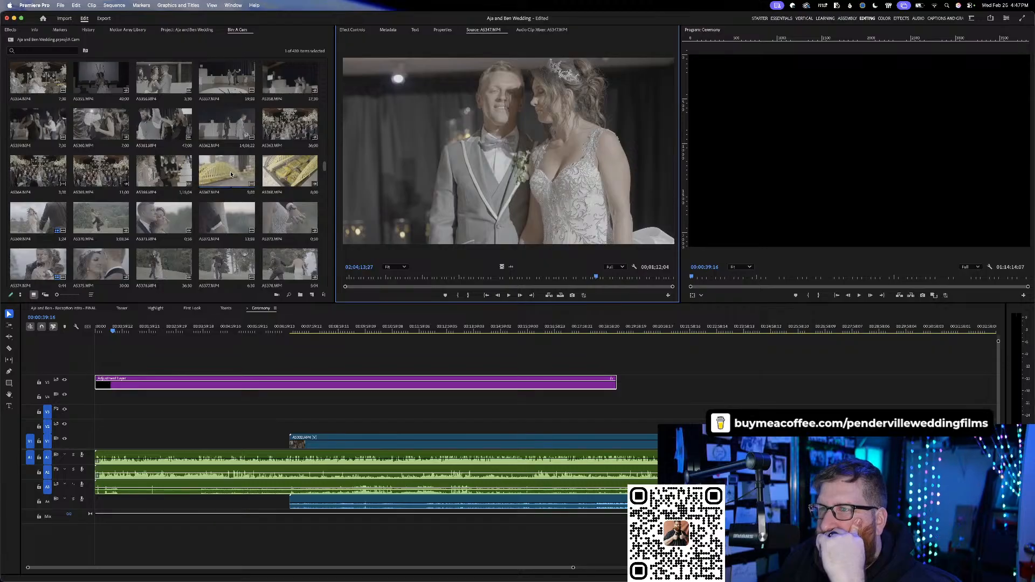
scroll(164, 176, "down", 1)
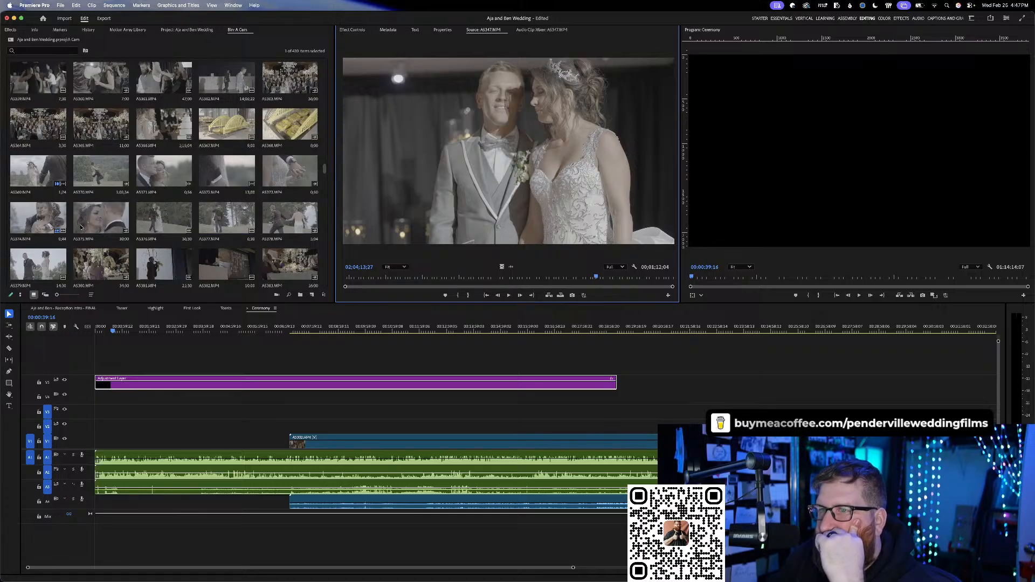
scroll(113, 221, "down", 2)
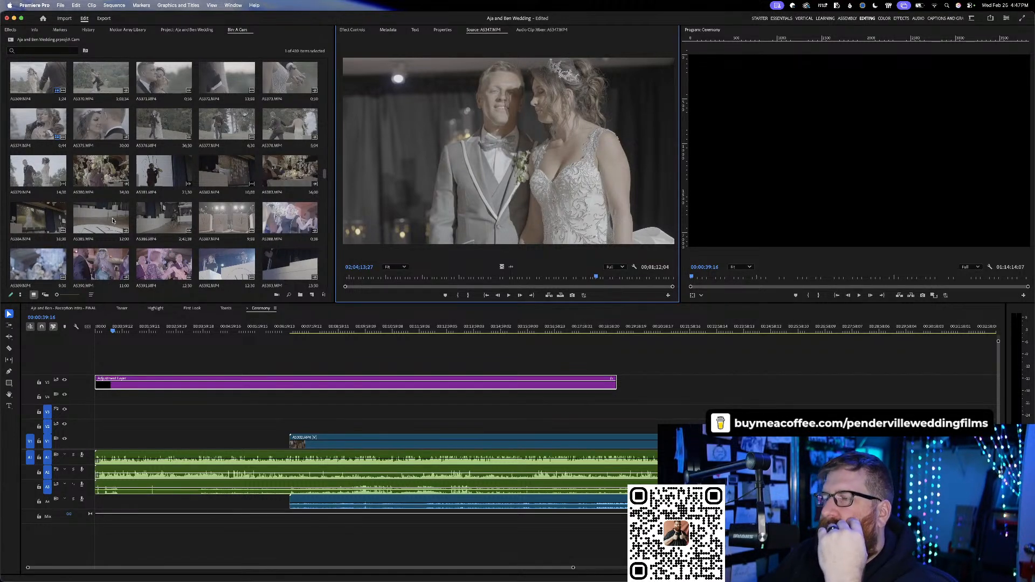
scroll(141, 191, "down", 4)
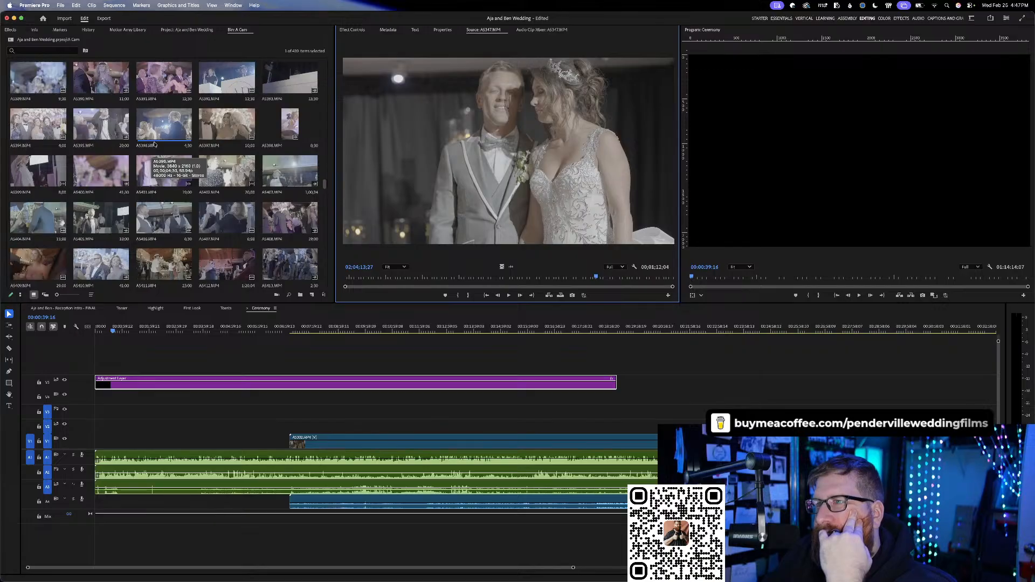
scroll(154, 144, "down", 2)
scroll(155, 144, "up", 2)
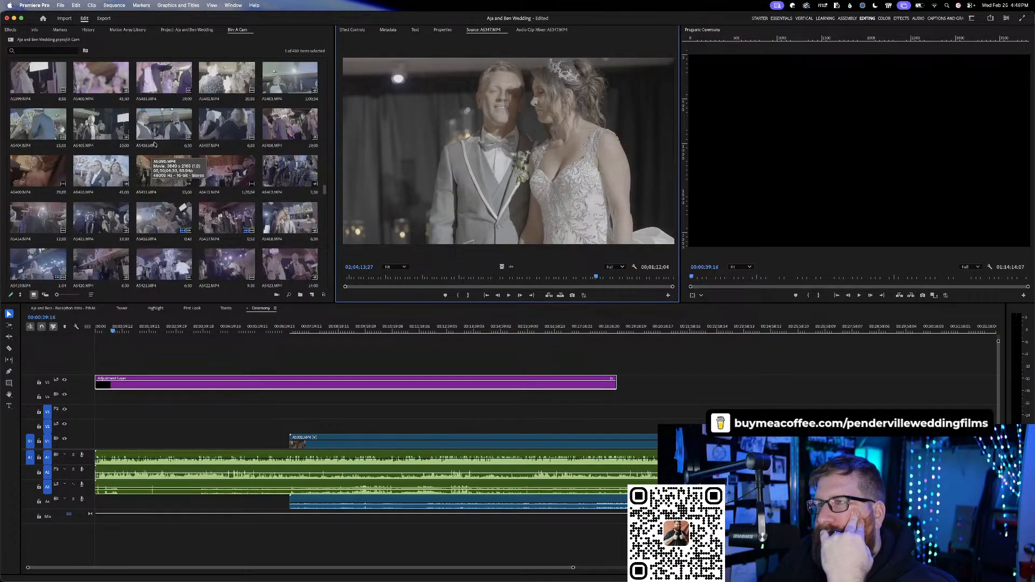
scroll(154, 144, "up", 4)
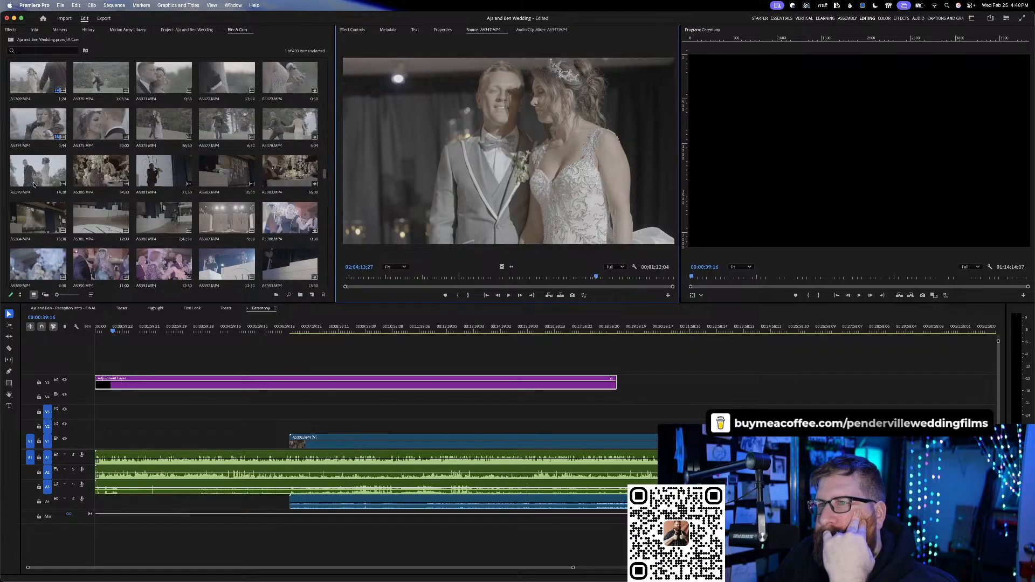
double_click(27, 215)
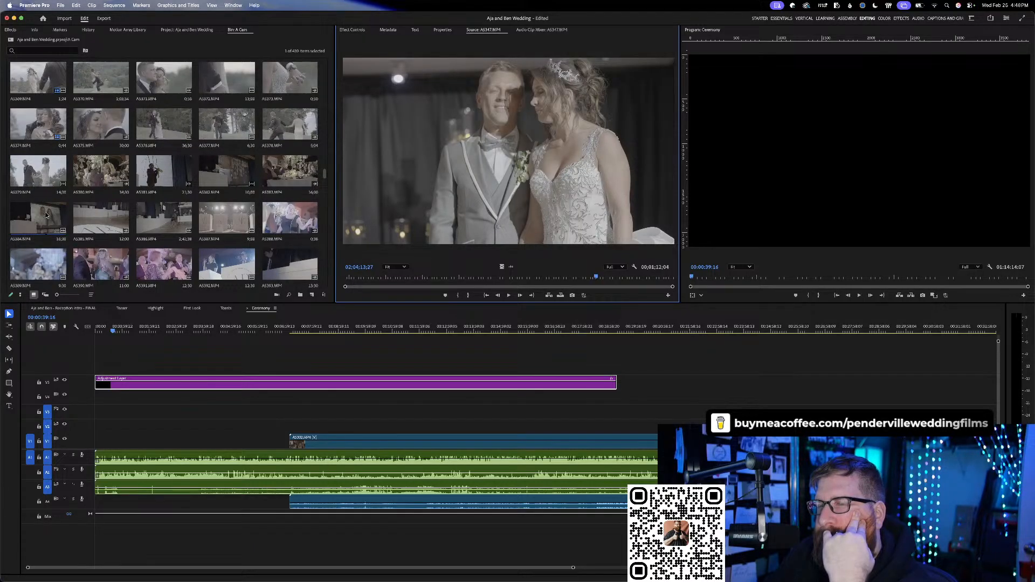
left_click(561, 277)
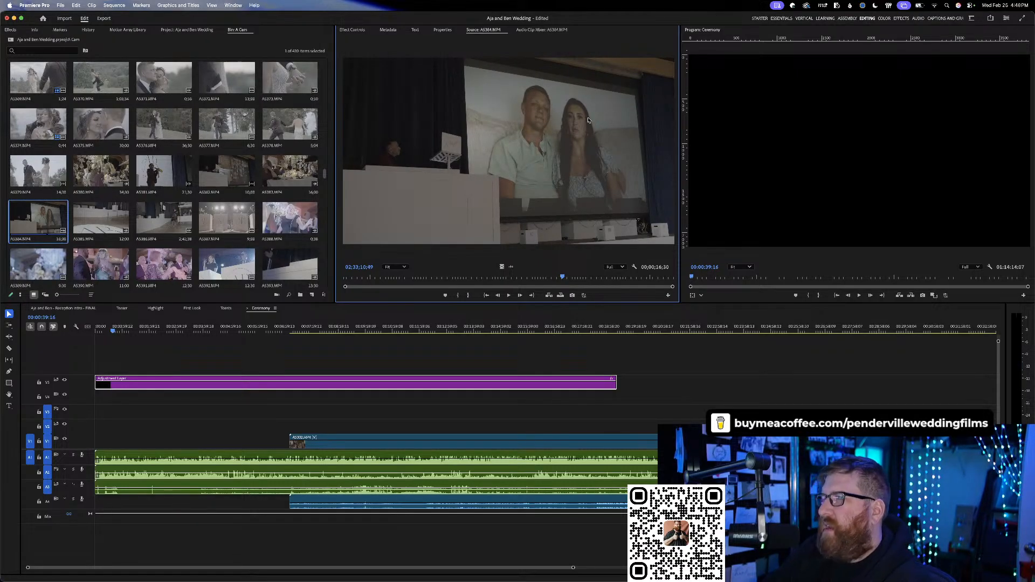
scroll(235, 131, "up", 2)
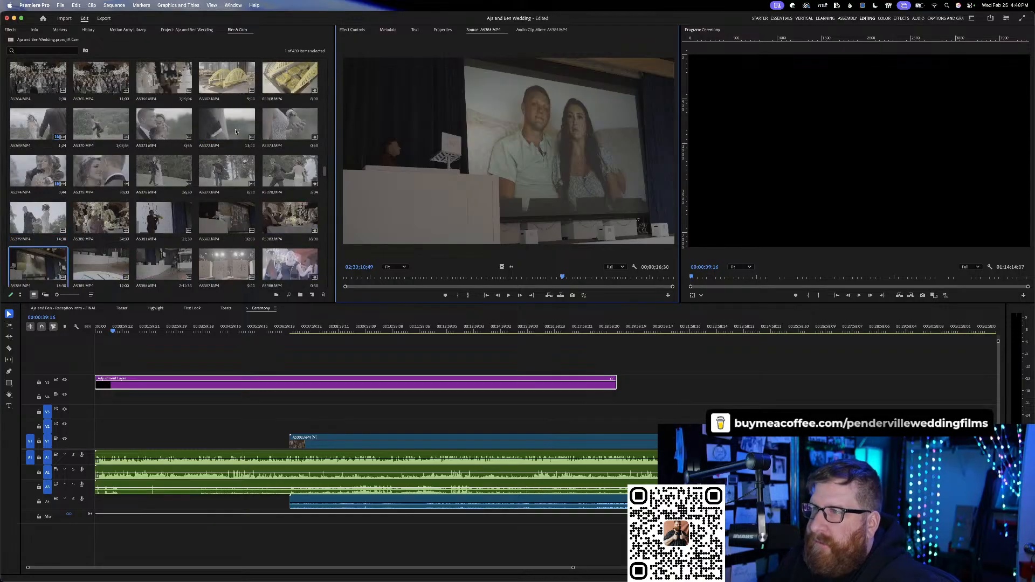
scroll(235, 131, "up", 1)
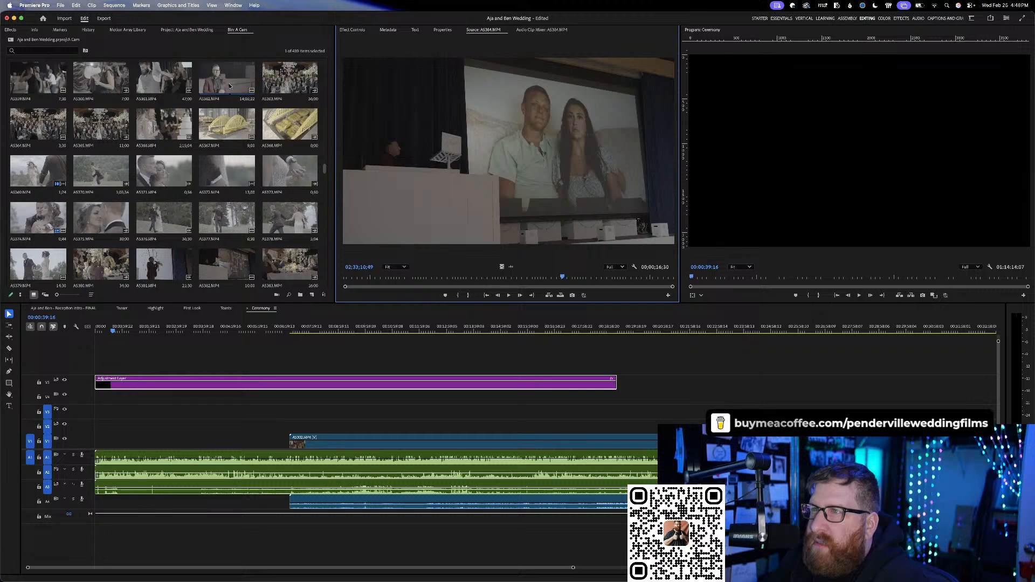
- Look through reception clips A5357.MP4, A5358.MP4 and A5359.MP4 in the A Cam footage to check for toasts
scroll(229, 85, "up", 1)
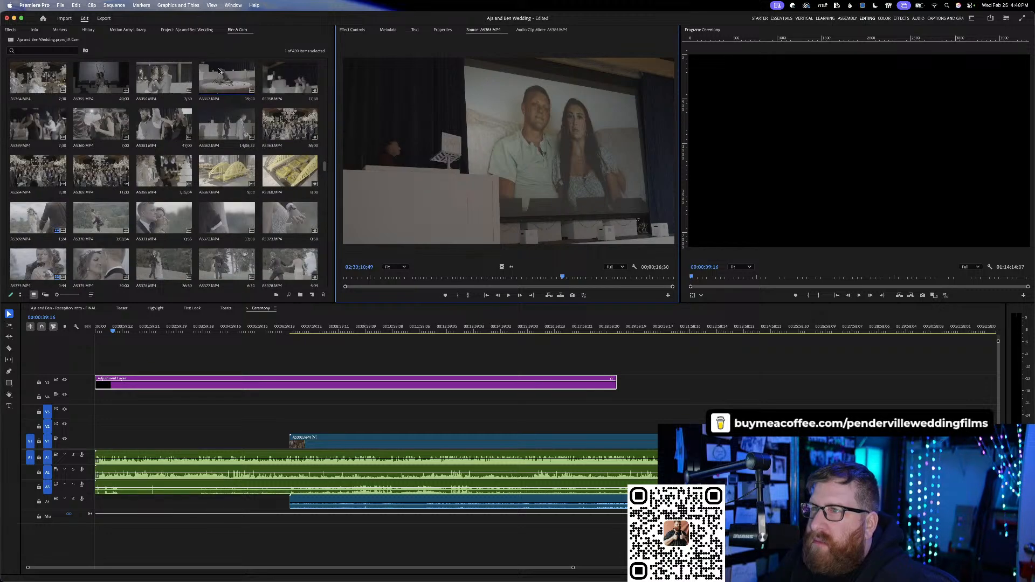
double_click(241, 74)
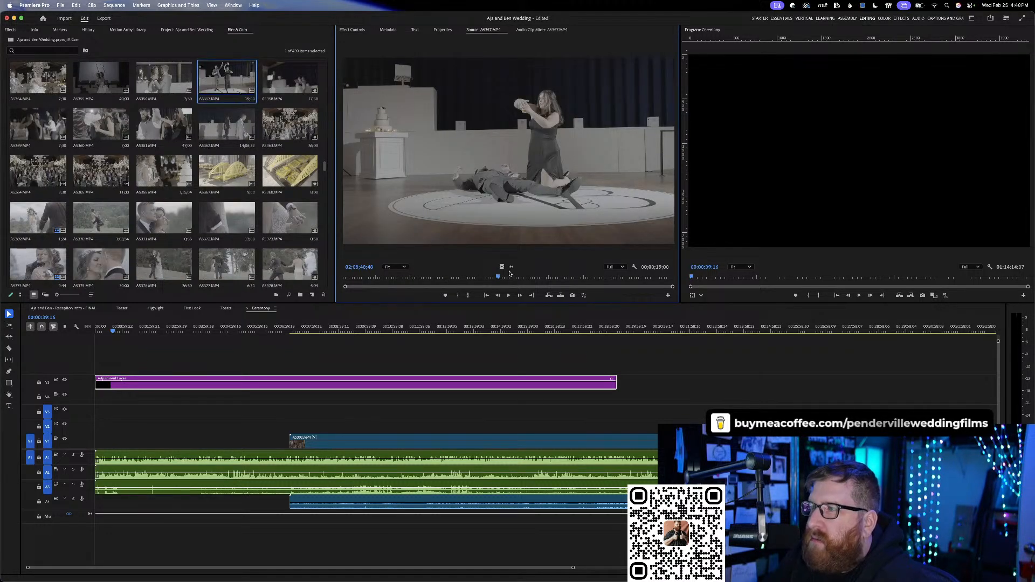
left_click_drag(501, 277, 650, 260)
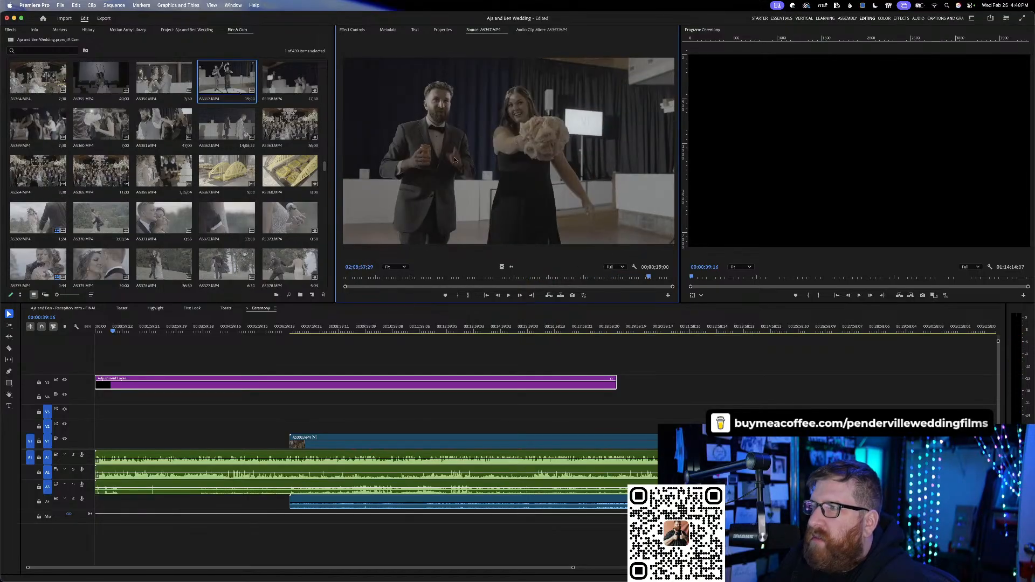
double_click(281, 75)
key("space")
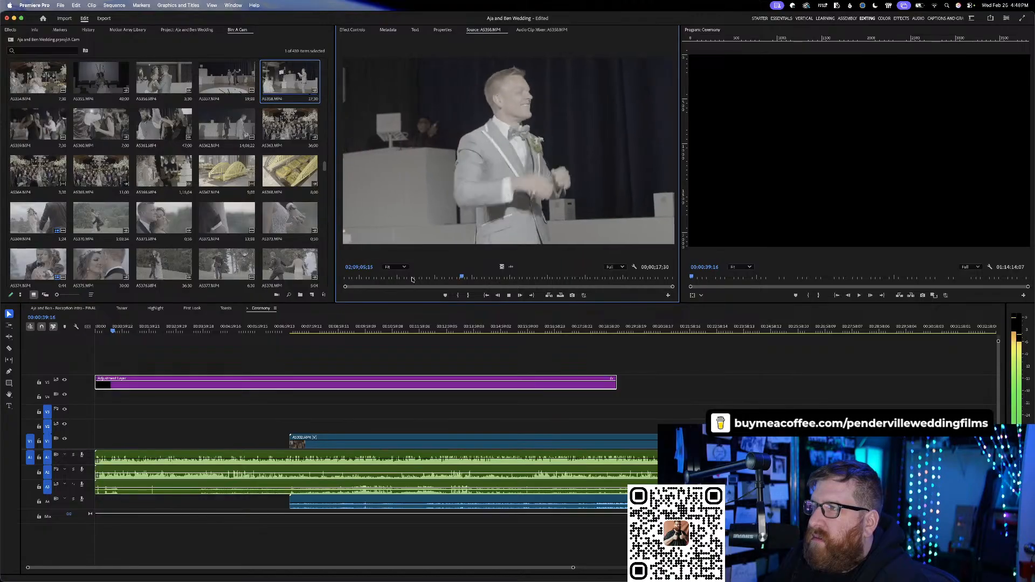
mouse_move(412, 278)
left_mouse_down()
mouse_move(635, 264)
mouse_move(375, 267)
mouse_move(422, 267)
left_mouse_up()
double_click(37, 127)
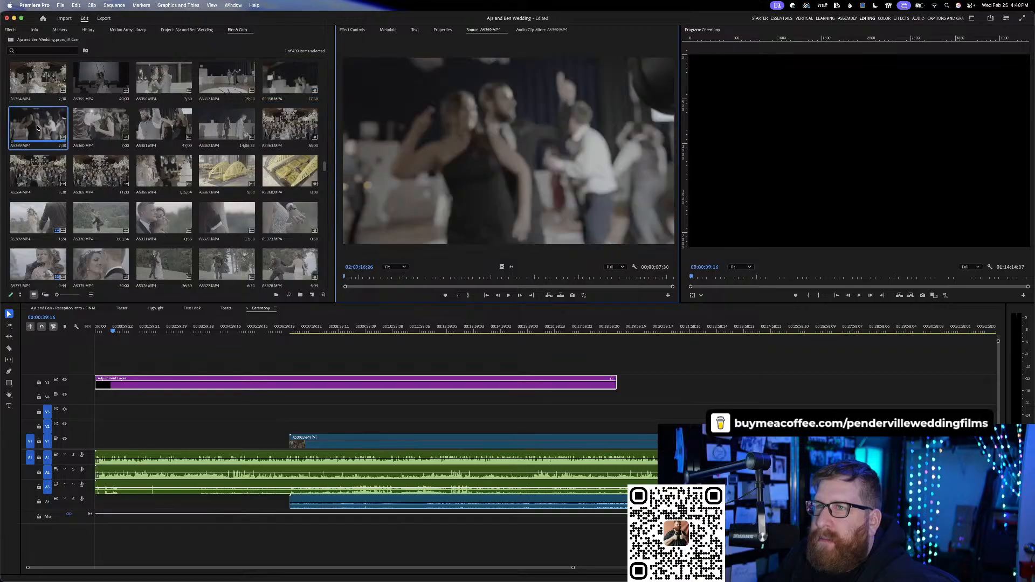
left_click_drag(351, 276, 565, 278)
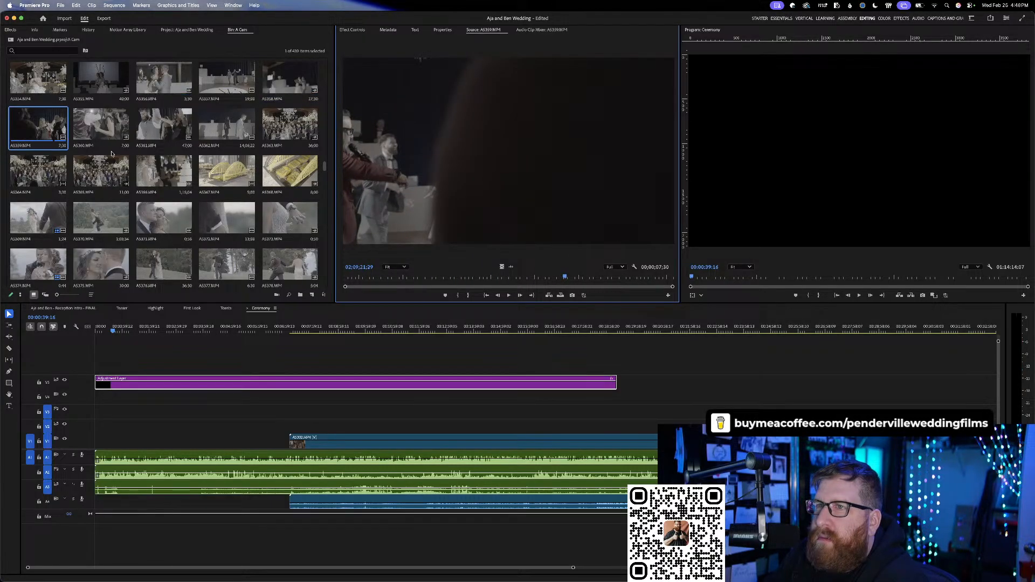
- Place A5362.MP4 in the Toasts sequence at about the 18-minute mark, video on V1 and audio on A4, and skim the source clip
double_click(232, 131)
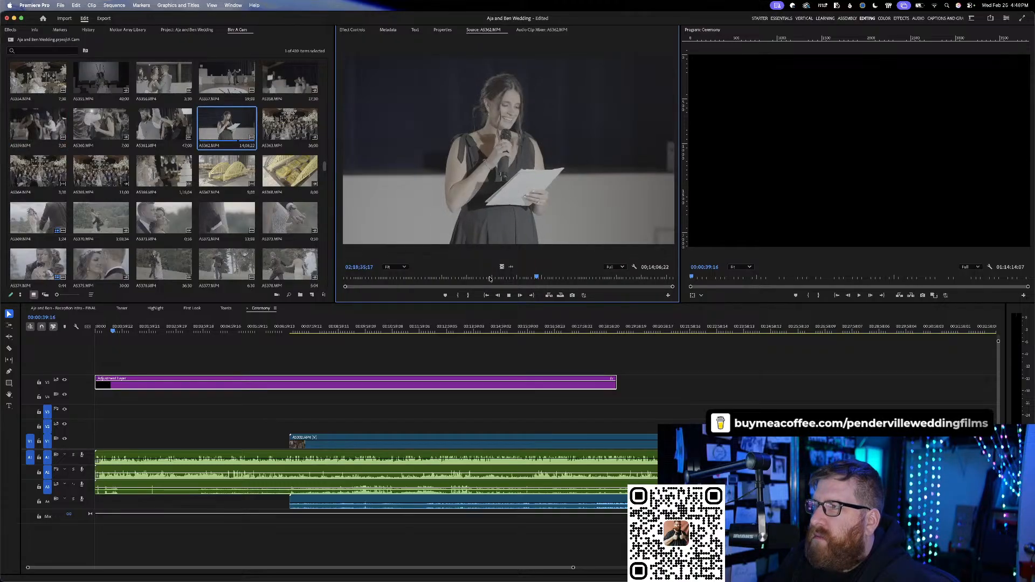
left_click(229, 310)
left_click_drag(504, 204, 152, 448)
left_click(551, 278)
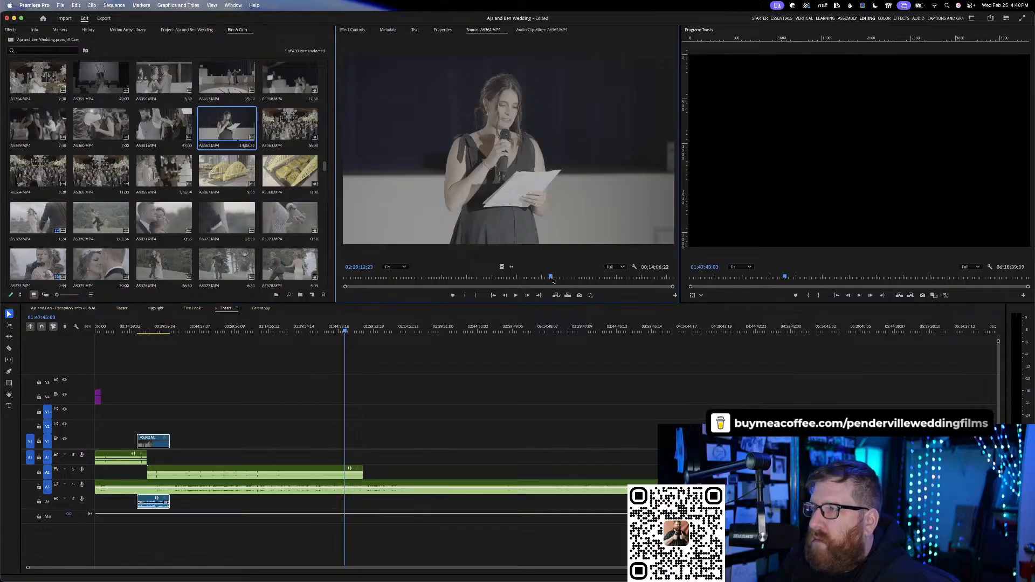
left_click_drag(565, 277, 605, 277)
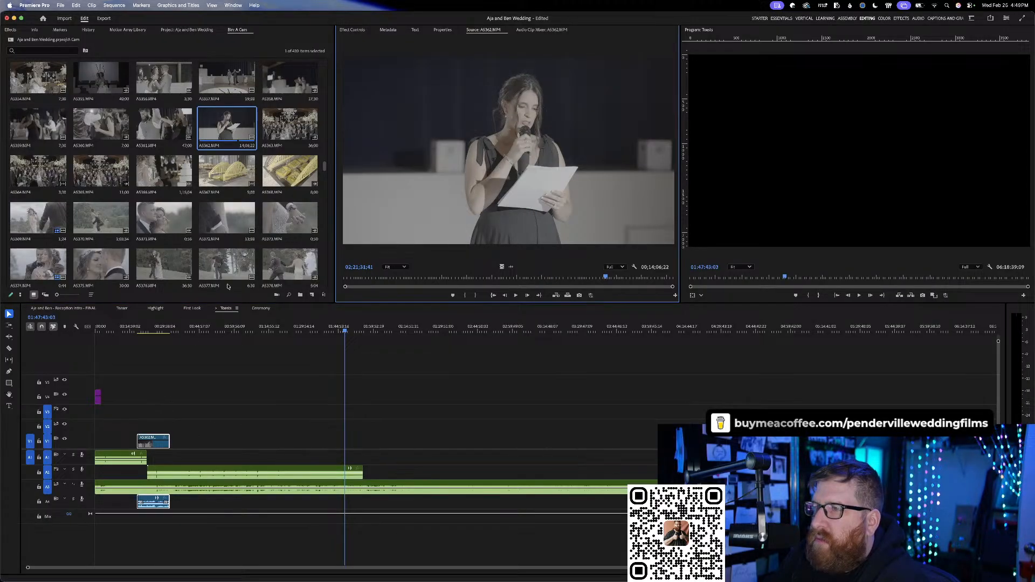
- Check the remaining A Cam clips and open the B Cam bin with its clips shown as thumbnails
left_click(157, 172)
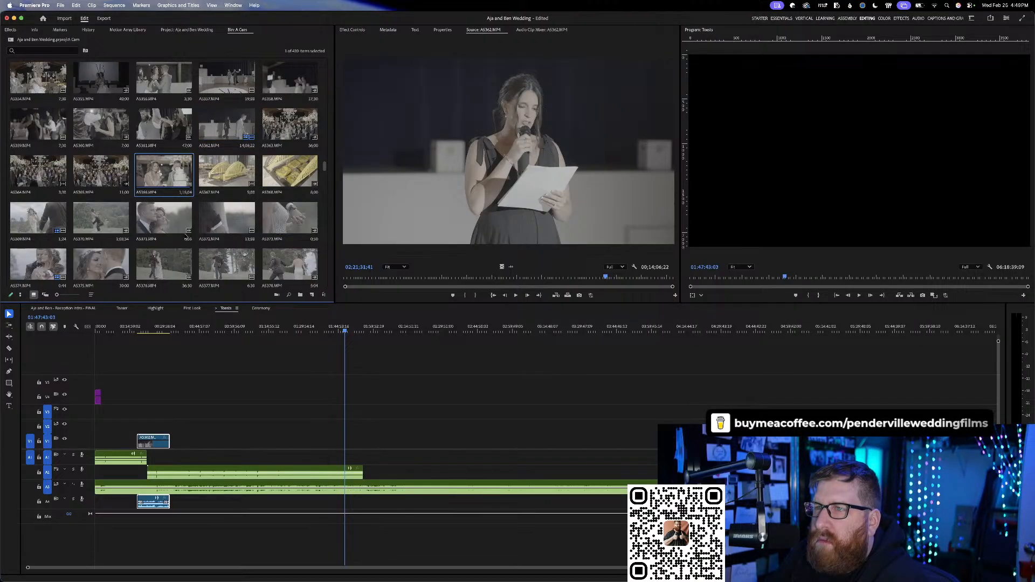
scroll(186, 239, "down", 1)
scroll(186, 238, "down", 1)
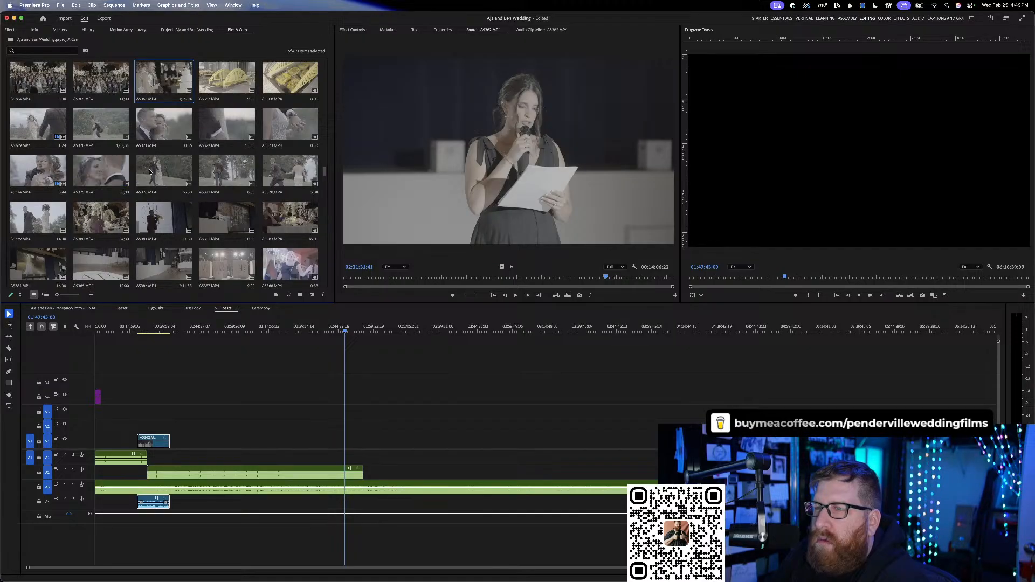
scroll(170, 178, "down", 3)
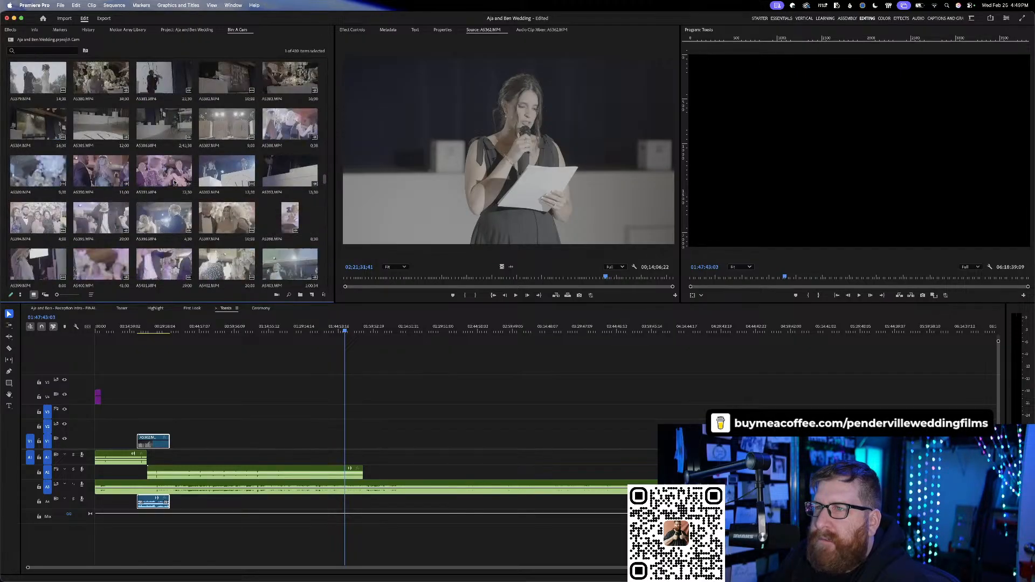
left_click(200, 29)
left_click(44, 97)
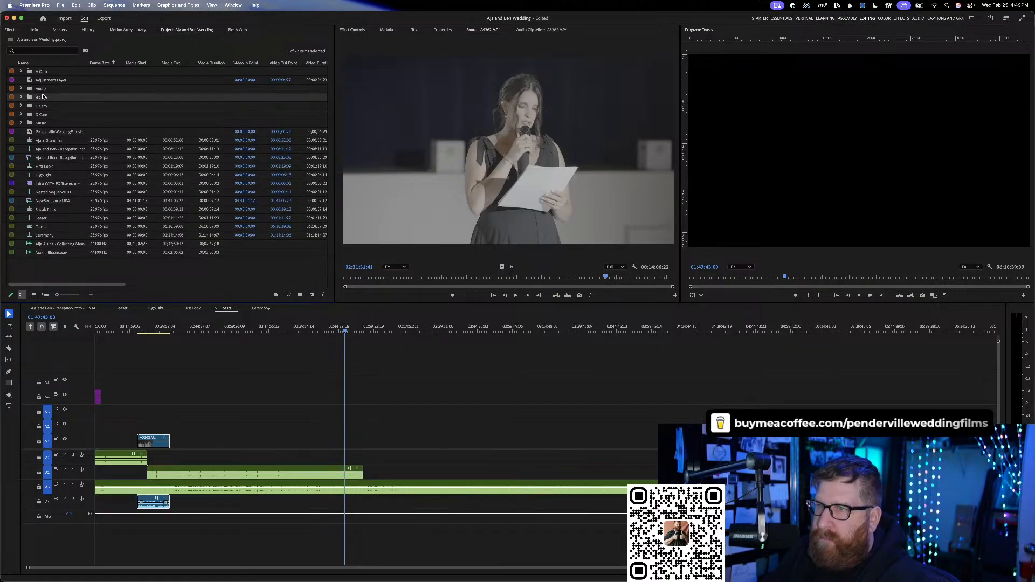
double_click(43, 97)
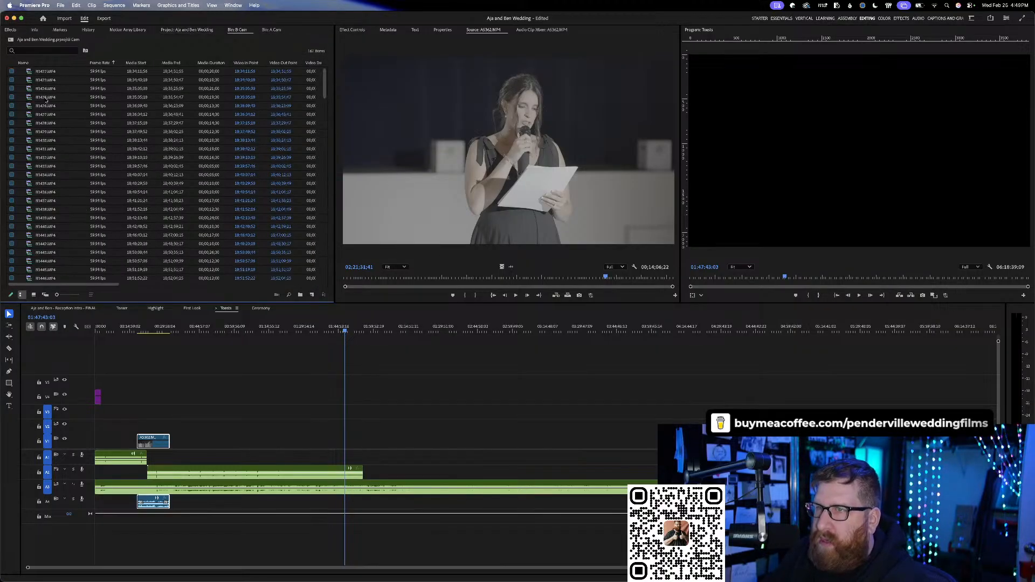
left_click(34, 294)
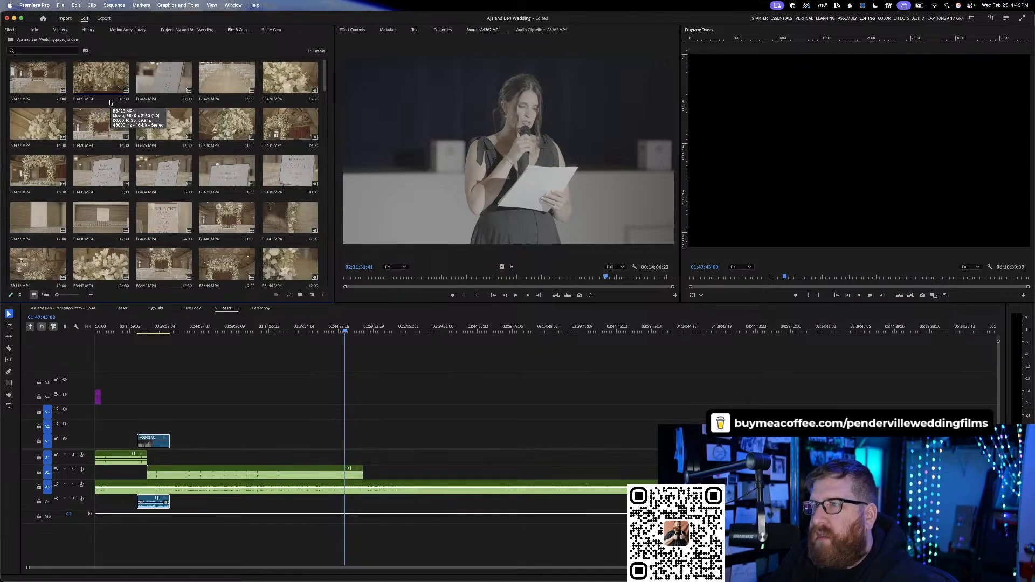
- Clear the in and out points of B3453.MP4 and place it in the Ceremony sequence above A5302.MP4, video on V2 and audio on A5
scroll(110, 102, "down", 3)
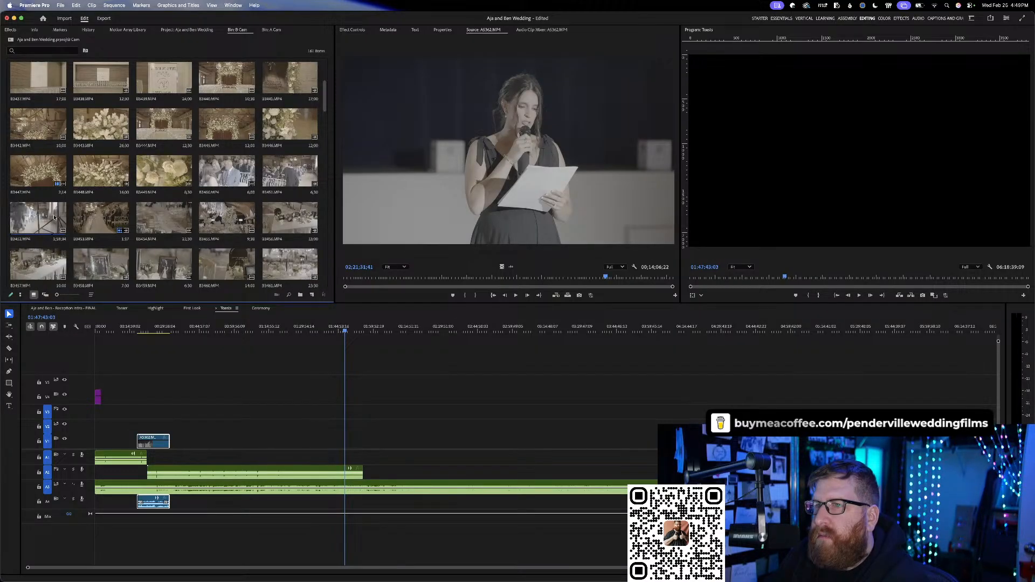
right_click(105, 216)
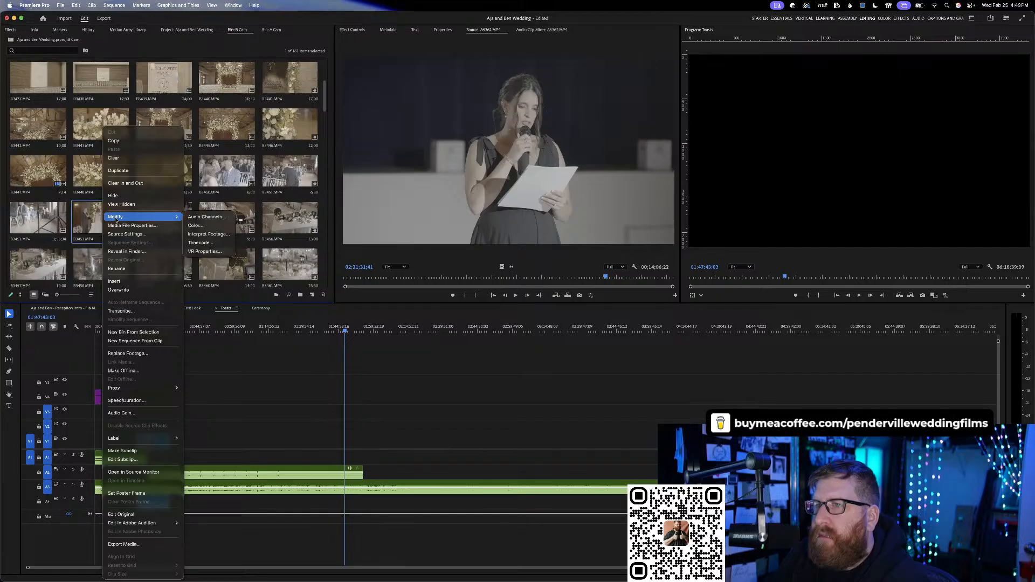
left_click(125, 183)
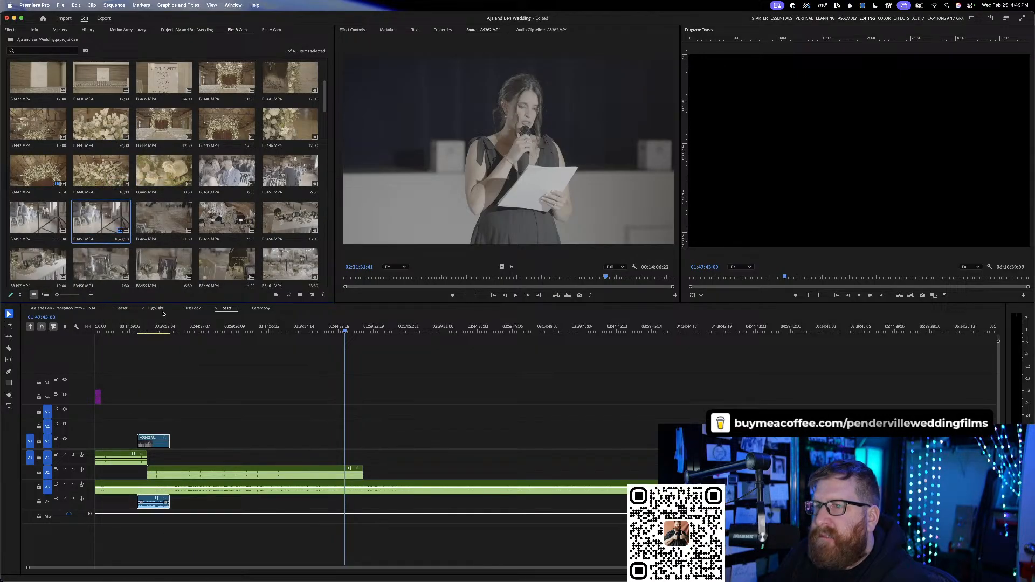
left_click(262, 309)
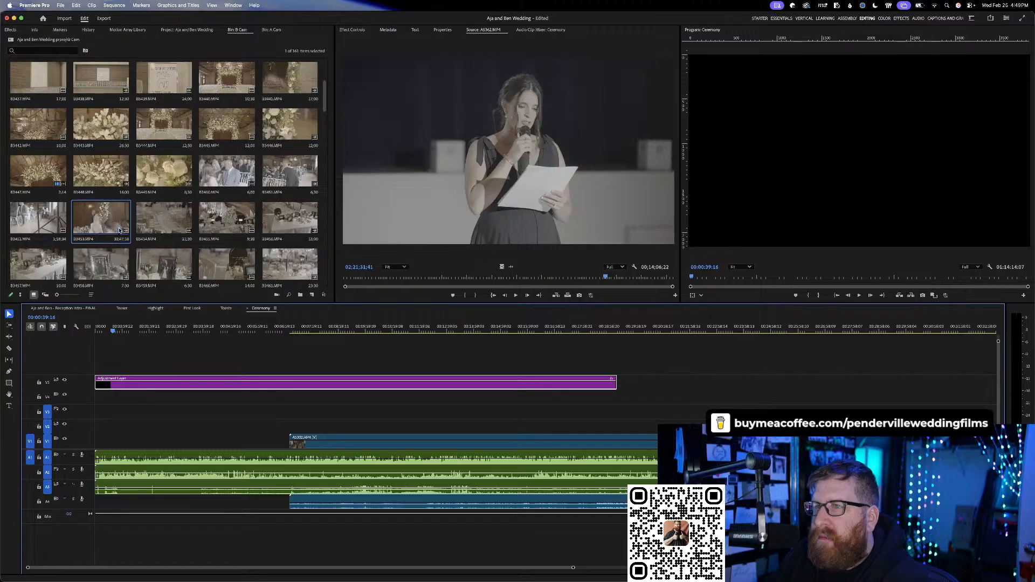
left_click_drag(115, 232, 306, 426)
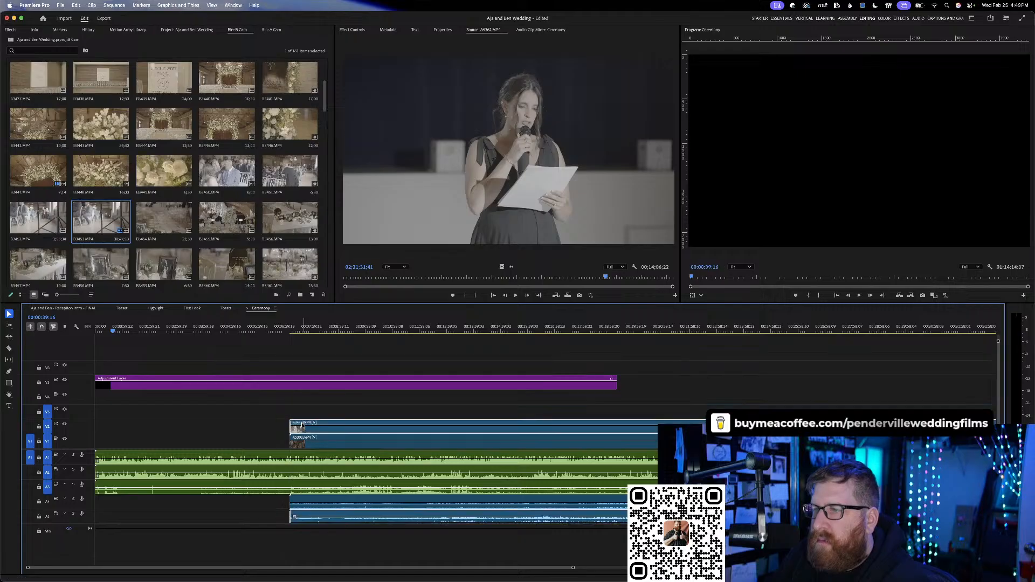
- Look through the B Cam thumbnails past the decor and reception details for footage covering the toasts
left_click(177, 221)
scroll(212, 222, "down", 3)
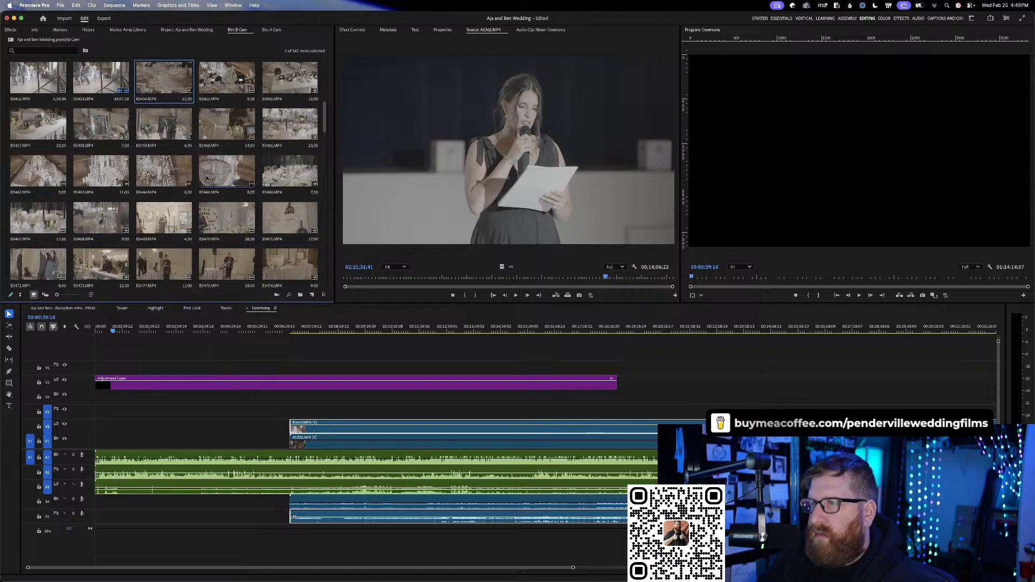
scroll(206, 178, "down", 2)
scroll(206, 178, "down", 1)
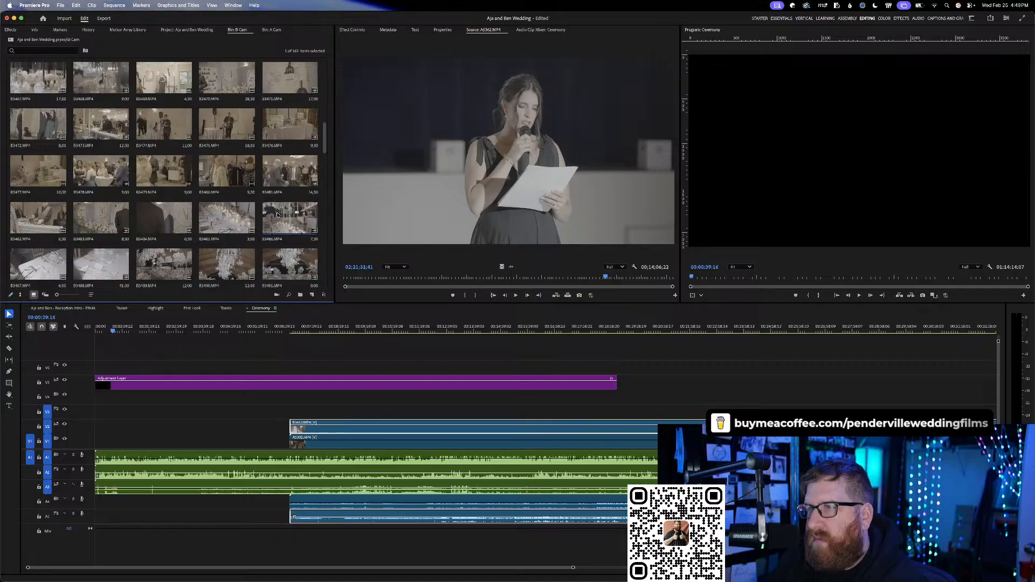
scroll(159, 183, "down", 2)
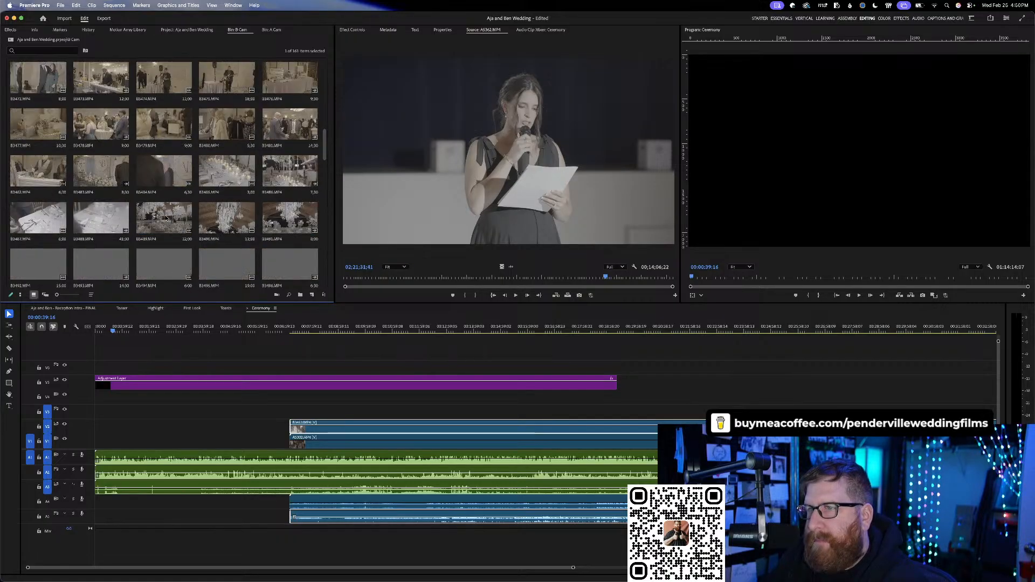
scroll(159, 183, "down", 2)
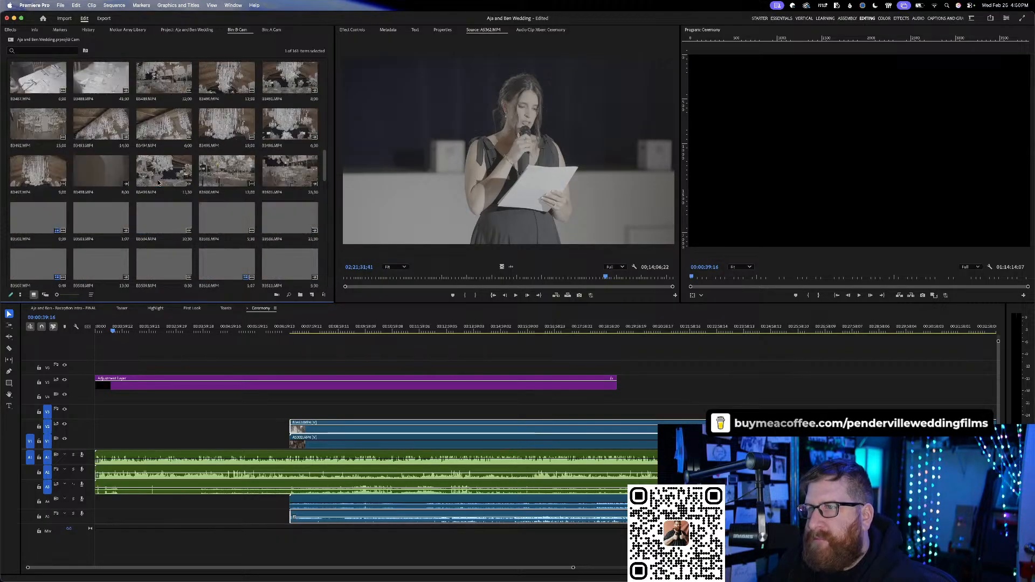
scroll(159, 183, "down", 3)
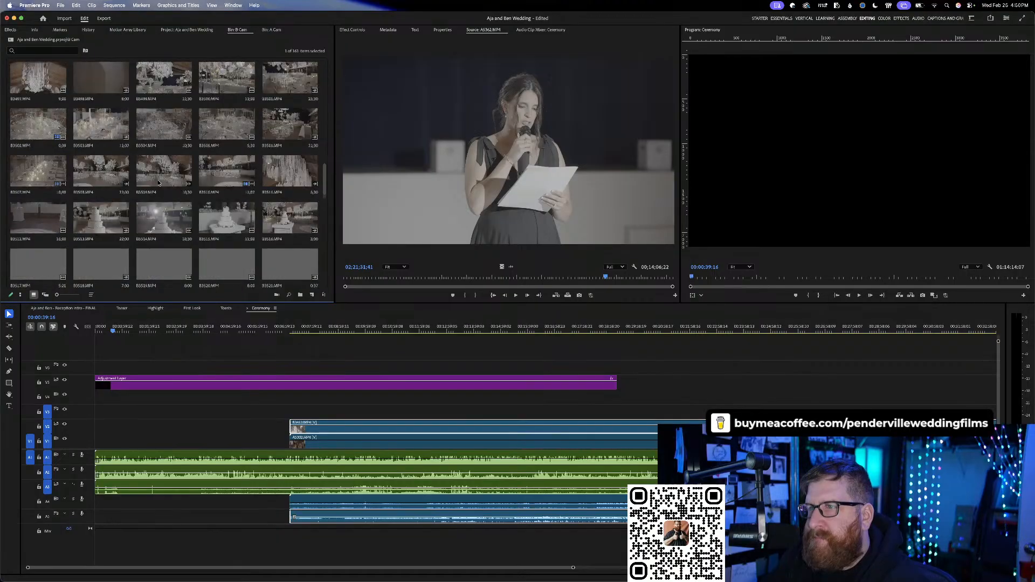
scroll(159, 183, "down", 1)
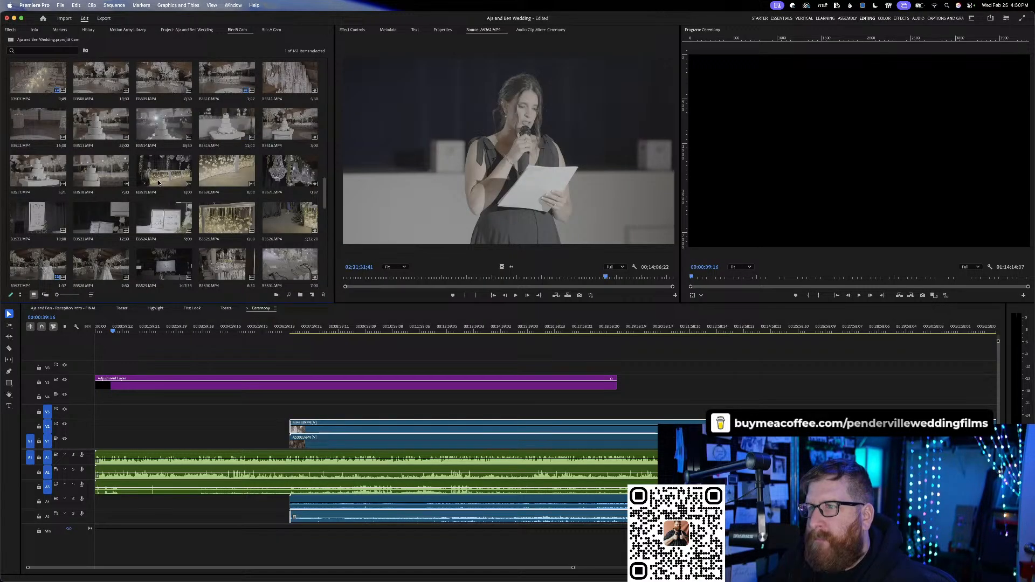
scroll(159, 184, "down", 2)
scroll(159, 183, "down", 1)
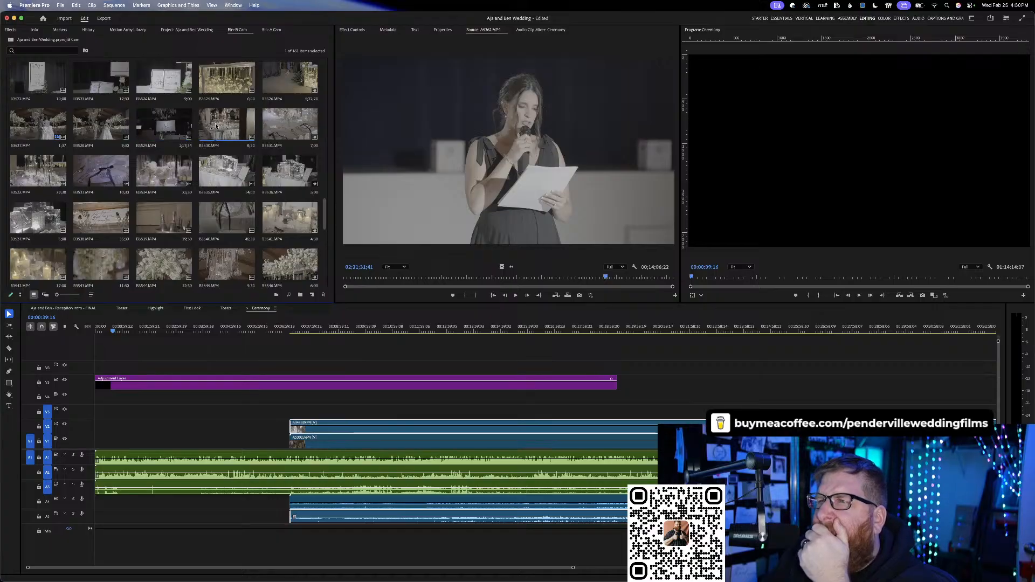
scroll(224, 126, "down", 3)
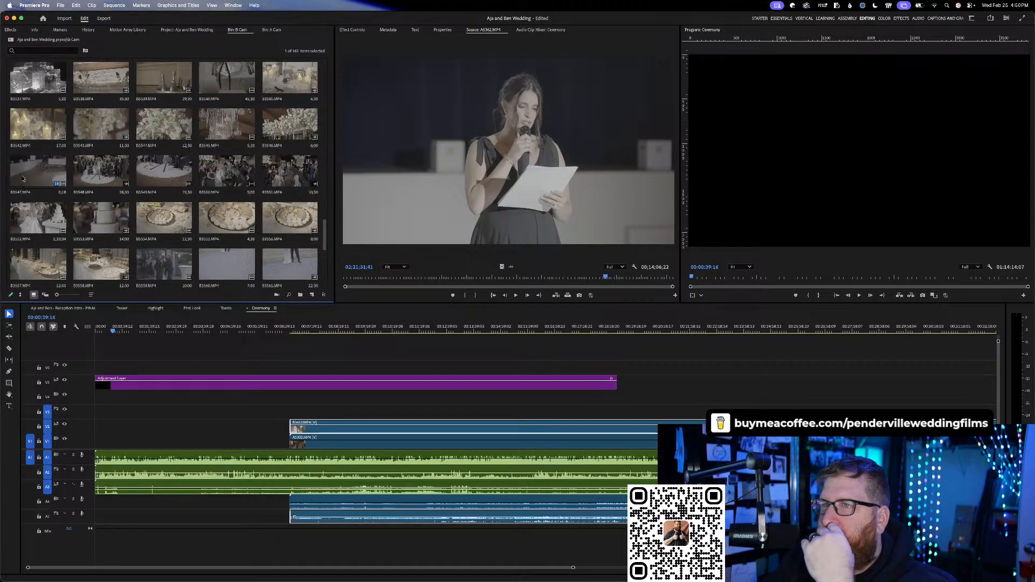
- Preview B3547.MP4 at about 22;40;03;22 to check whether it covers the toasts
double_click(51, 177)
left_click_drag(574, 277, 517, 264)
key("space")
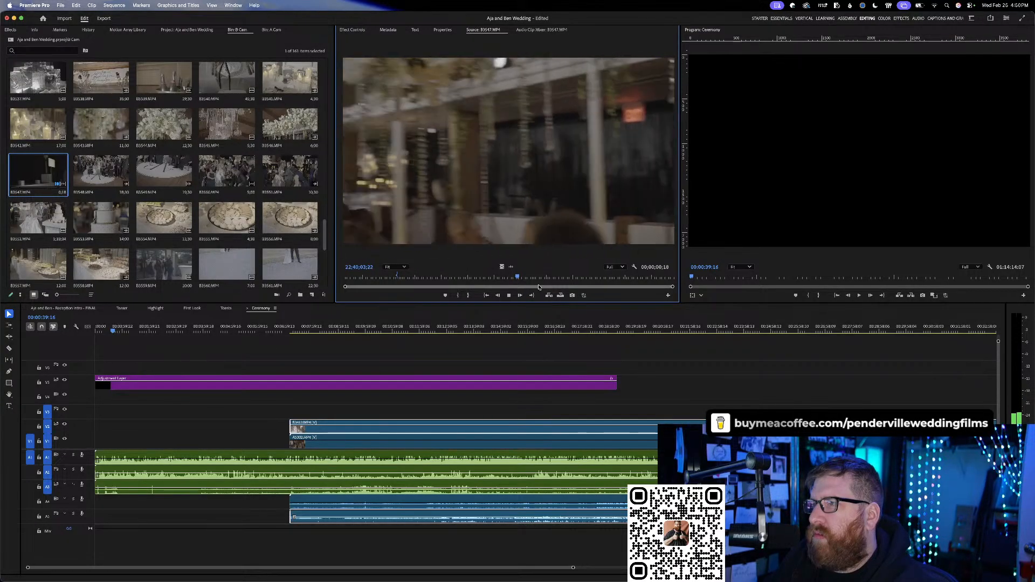
key("space")
scroll(369, 411, "down", 3)
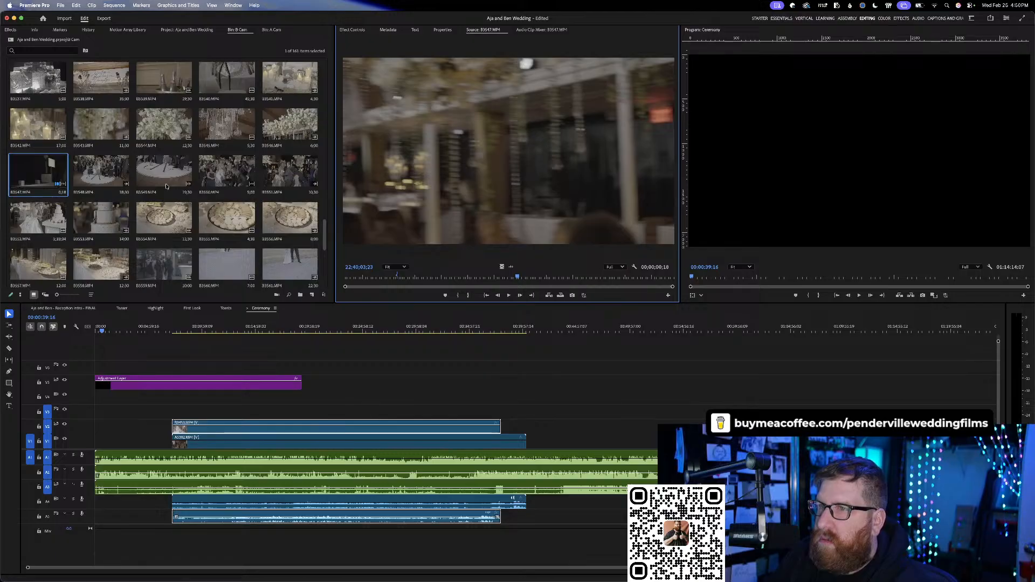
- Clear the in and out points of B3547.MP4 and place it in the Toasts sequence at about the 12-minute mark, on V2 and A5
right_click(45, 171)
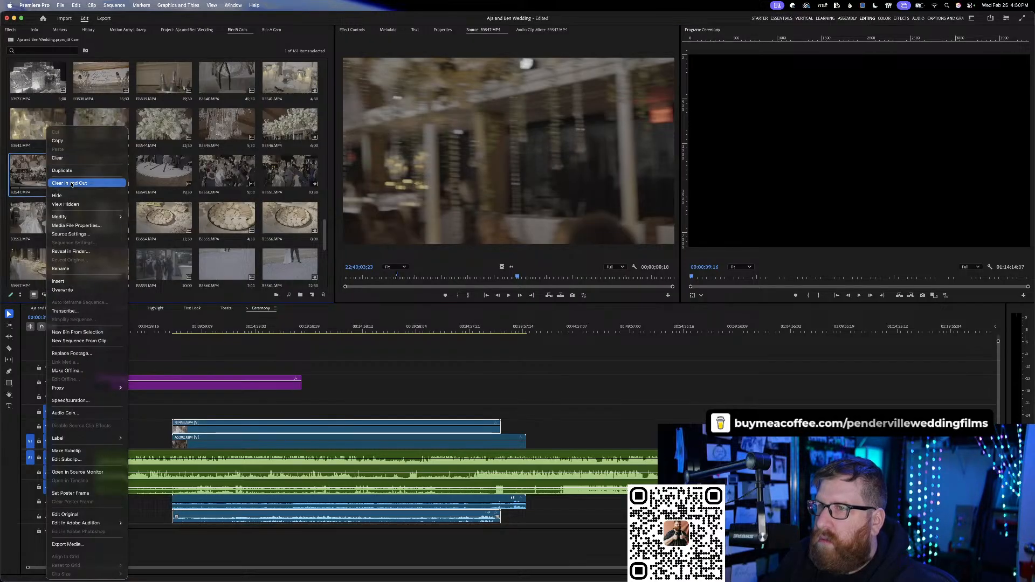
left_click(62, 183)
left_click_drag(490, 124, 380, 245)
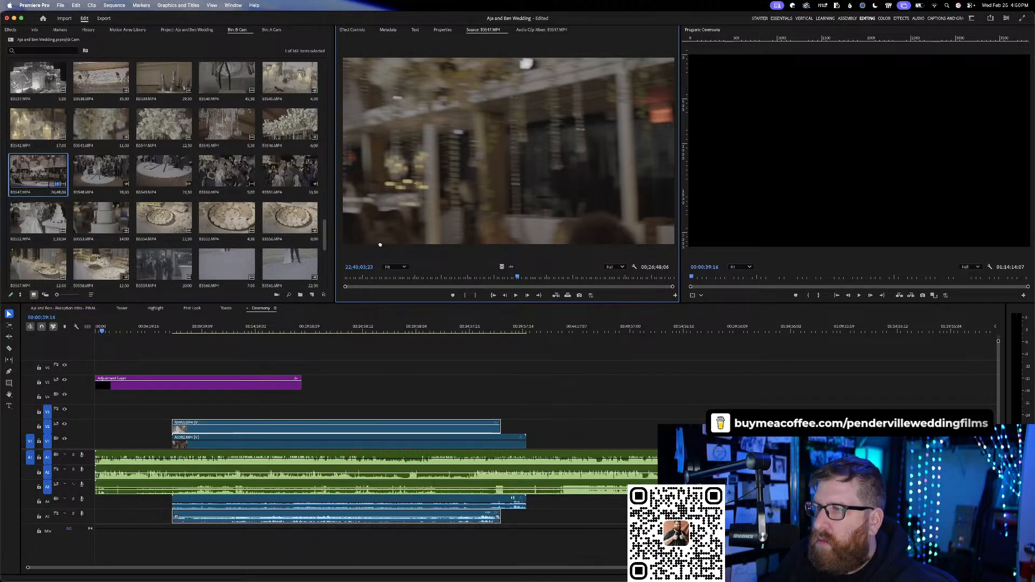
left_click(223, 311)
left_click_drag(490, 124, 136, 426)
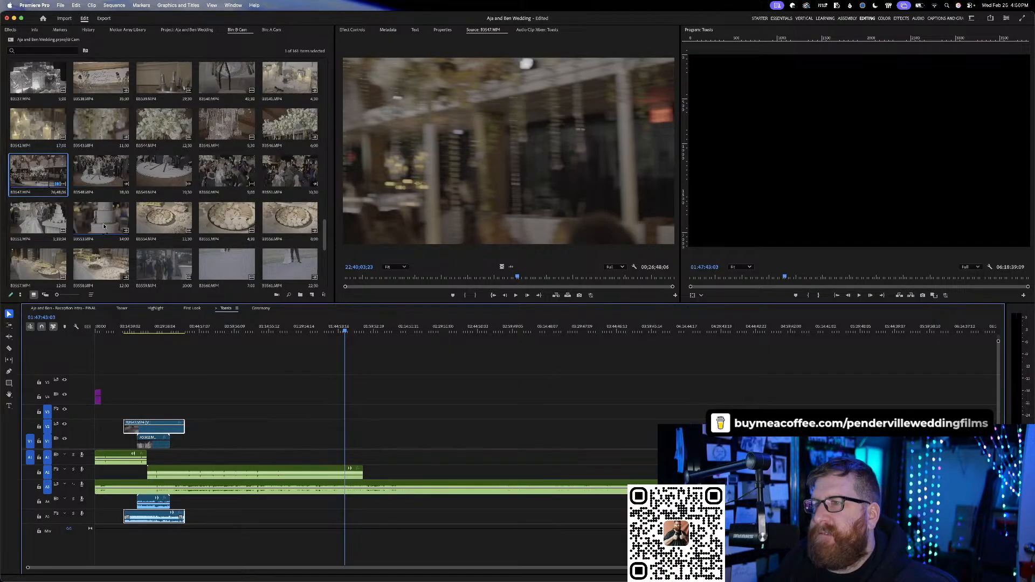
- Open the C Cam bin from the project and display its clips as thumbnails
left_click(186, 30)
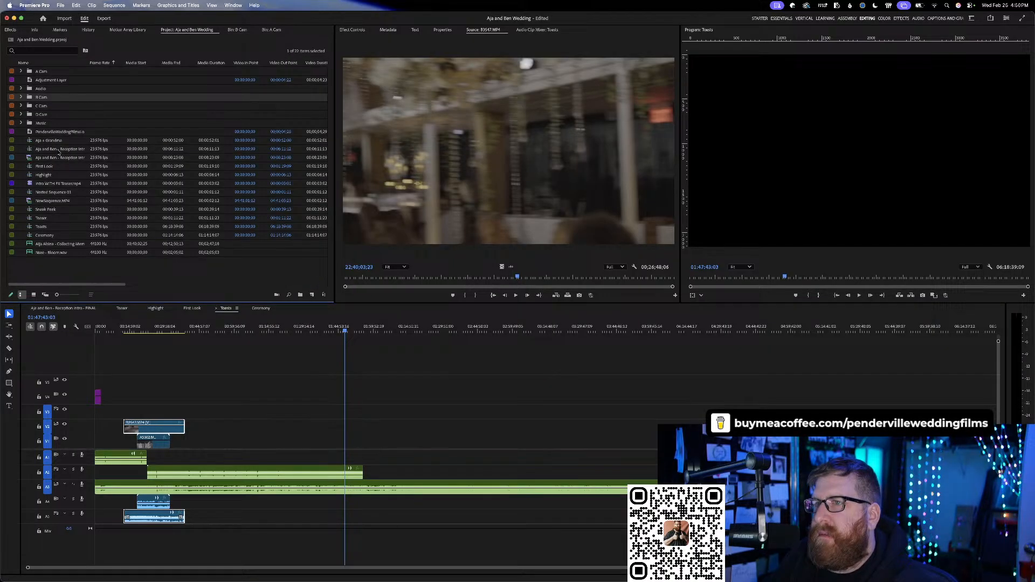
left_click(44, 106)
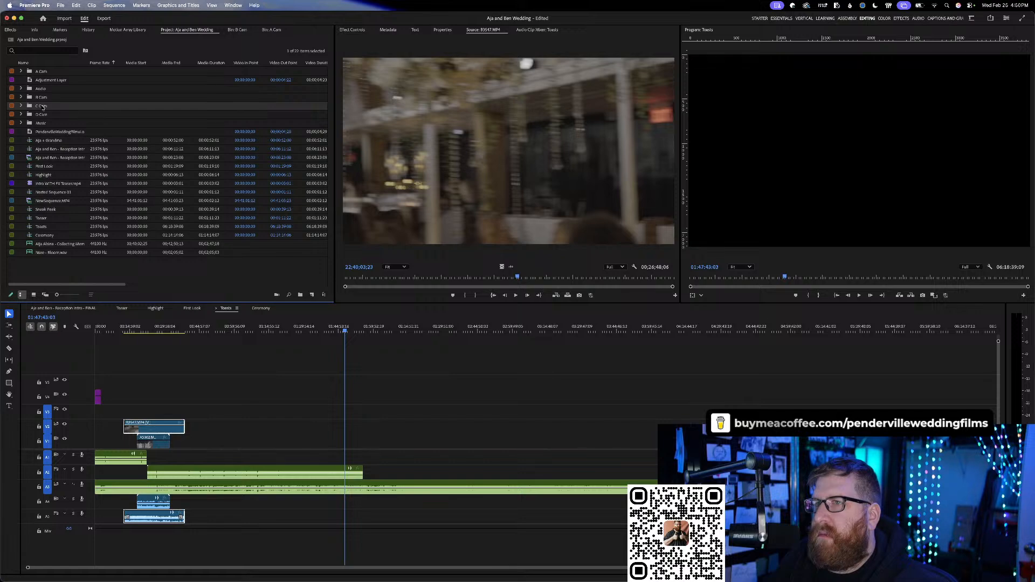
double_click(43, 107)
left_click(35, 295)
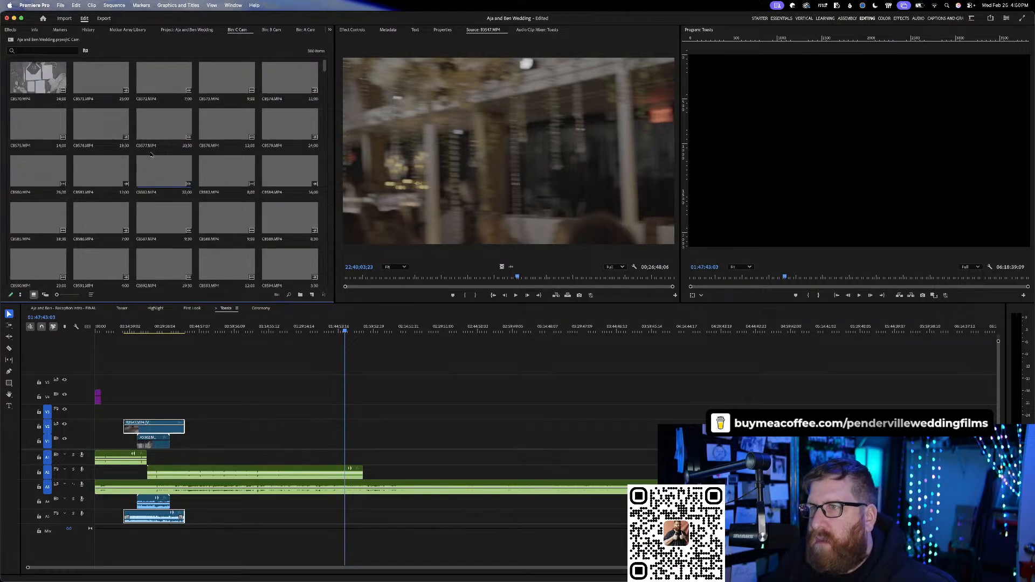
- Look through the C Cam getting-ready thumbnails and scrub through C8609.MP4 of the bride being helped into her dress
scroll(151, 155, "down", 3)
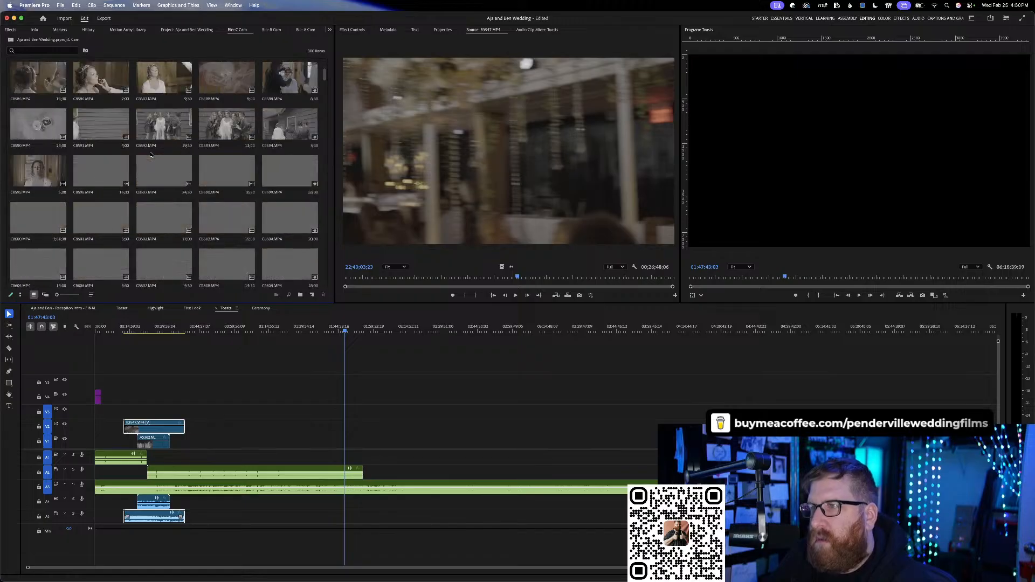
scroll(151, 154, "down", 1)
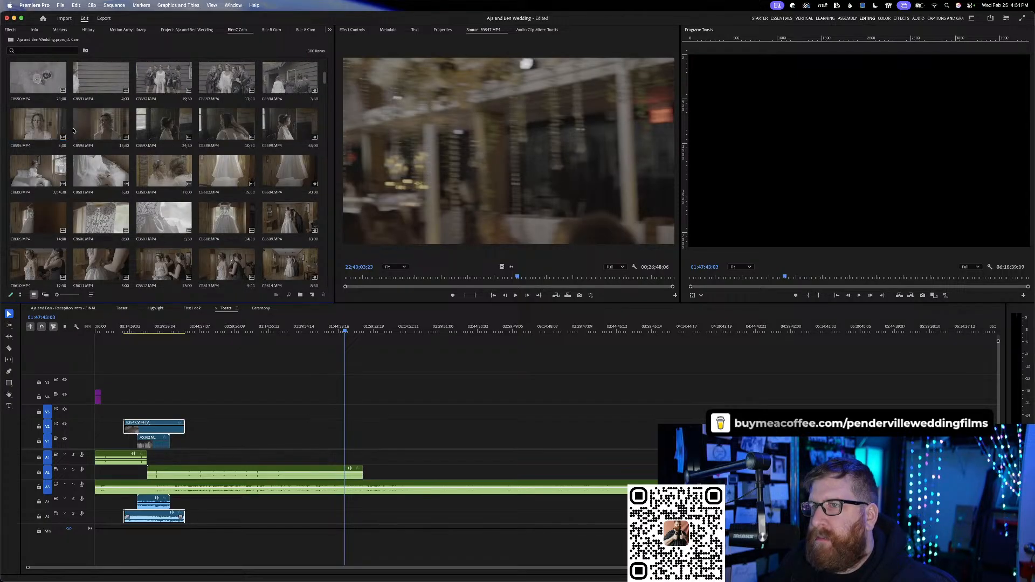
scroll(74, 129, "down", 1)
scroll(91, 149, "down", 2)
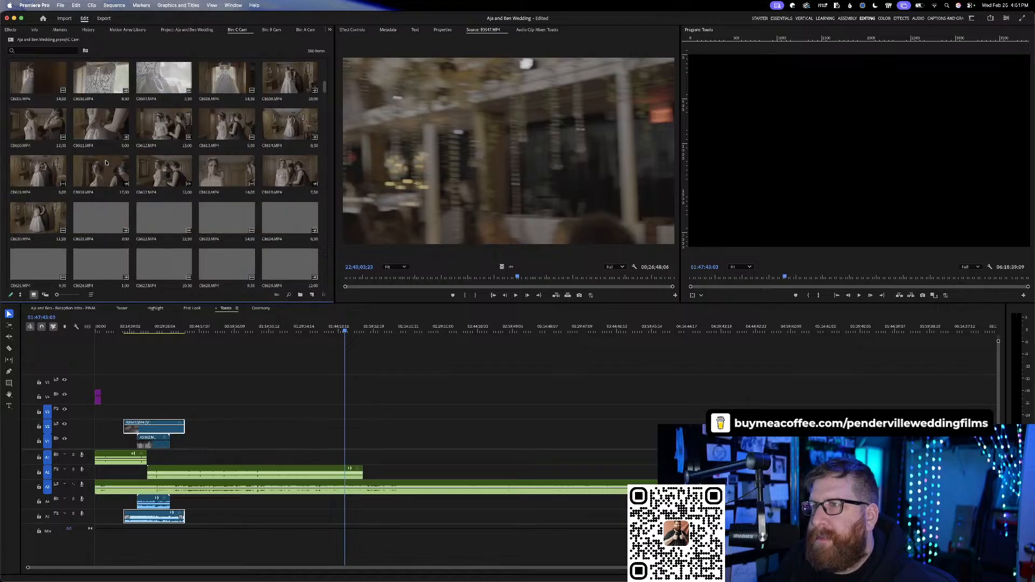
double_click(285, 80)
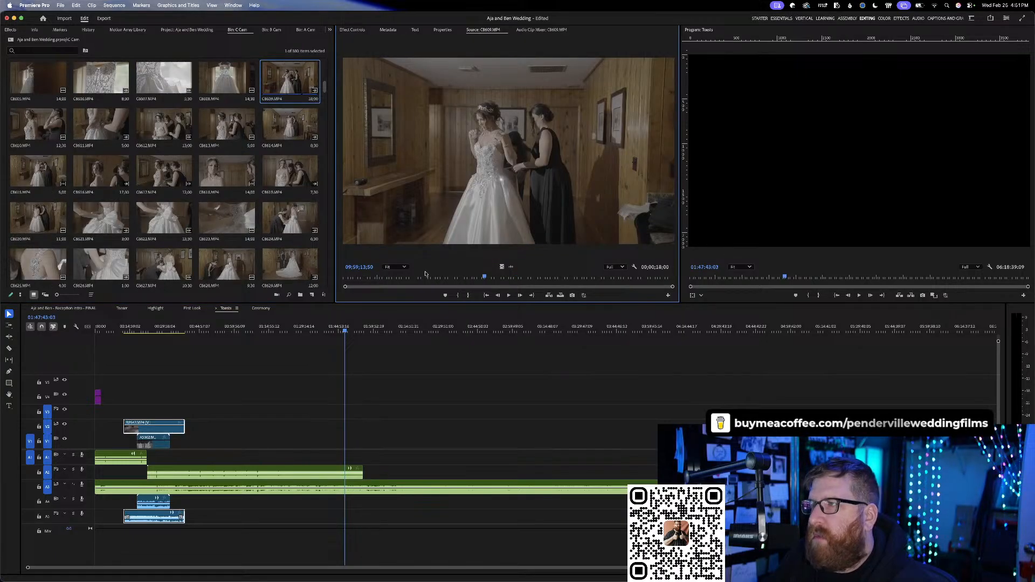
left_click_drag(380, 276, 644, 248)
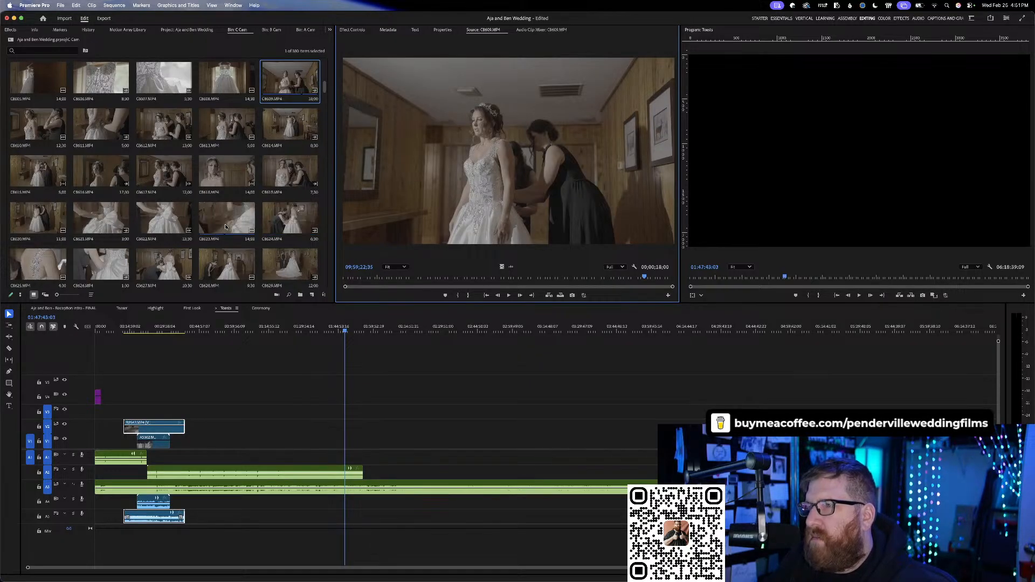
- Preview C8636.MP4, the close-up of the bride, playing it and scrubbing to about 10;03;40;42
scroll(234, 228, "down", 3)
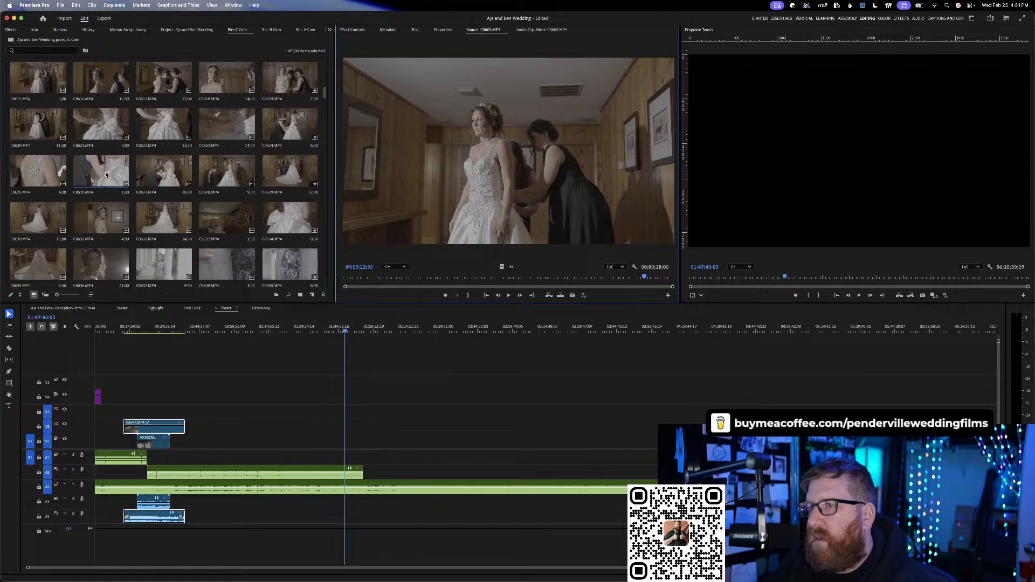
scroll(108, 199, "down", 3)
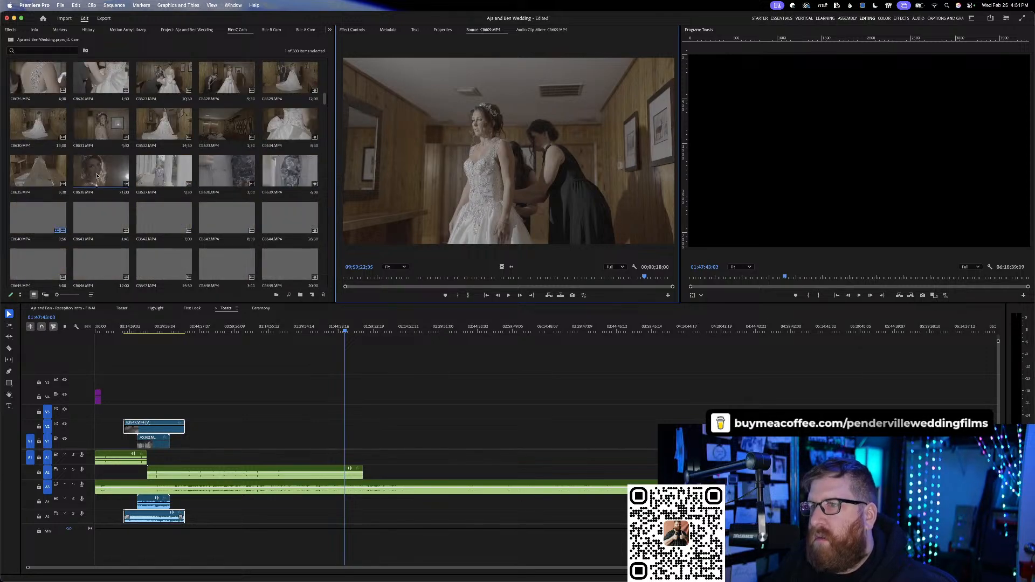
double_click(100, 176)
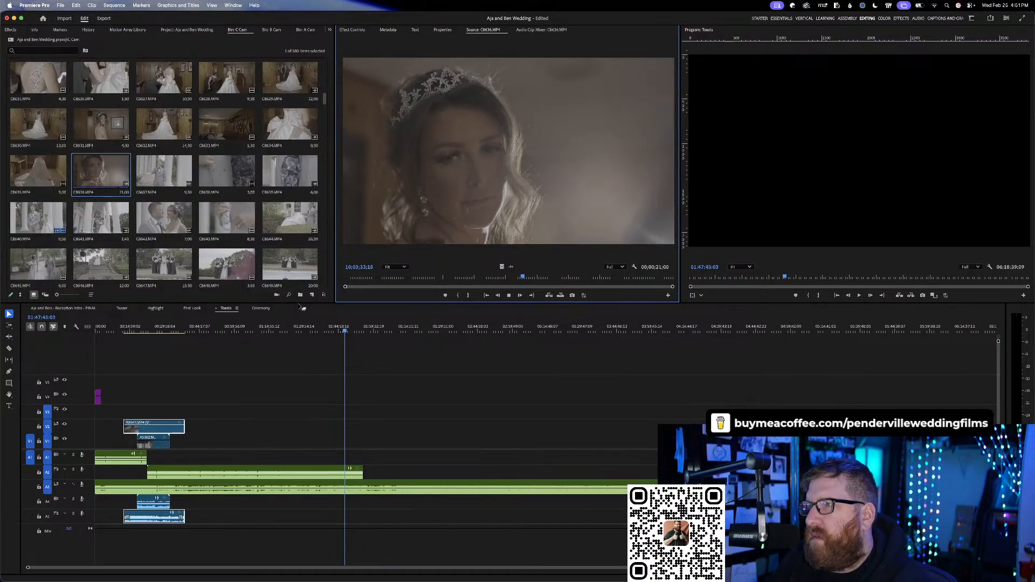
key("space")
left_click_drag(528, 273, 640, 256)
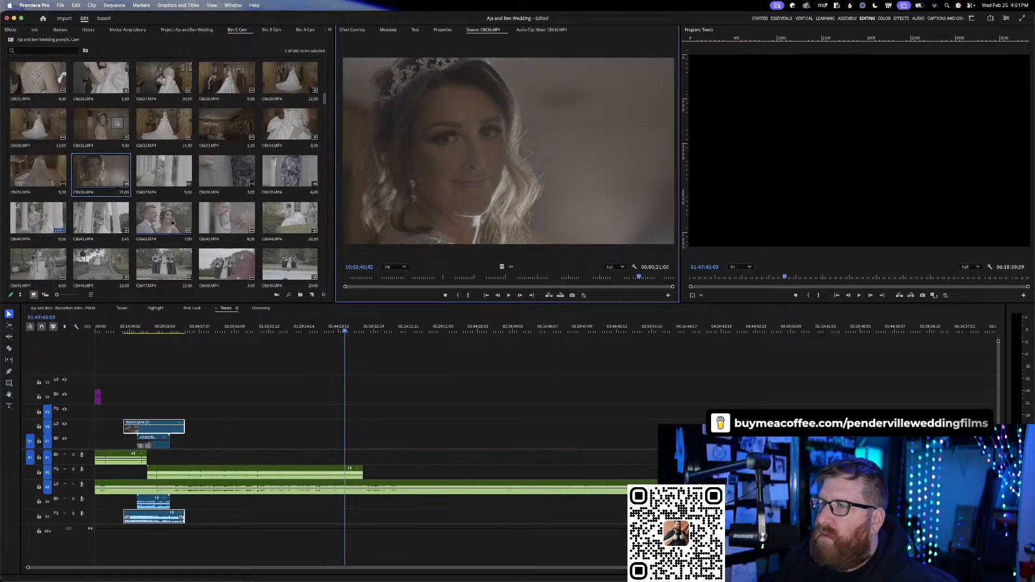
- Look through the outdoor portrait thumbnails and preview C8678.MP4 of the couple beside the pool
scroll(172, 215, "down", 1)
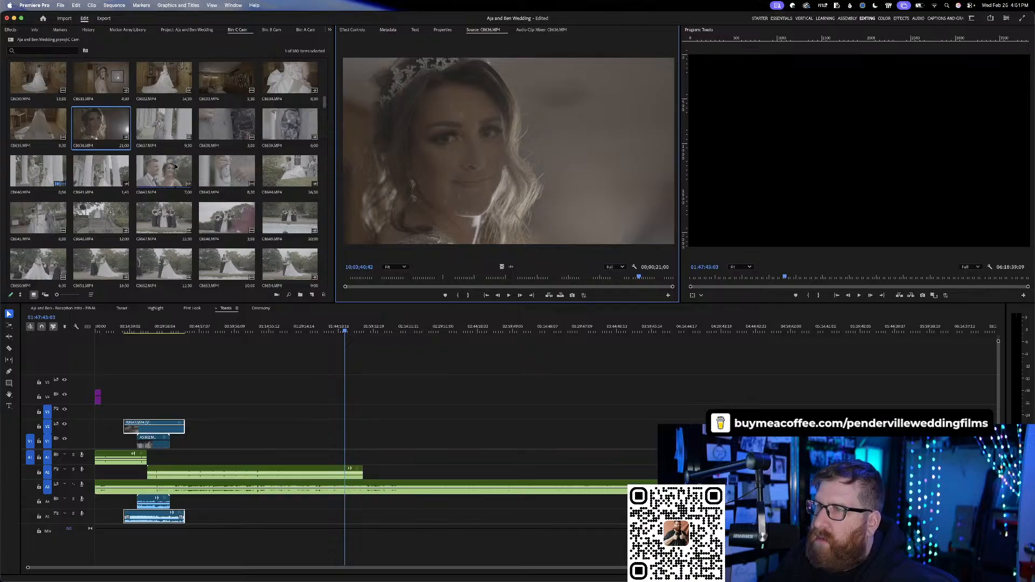
scroll(175, 166, "down", 3)
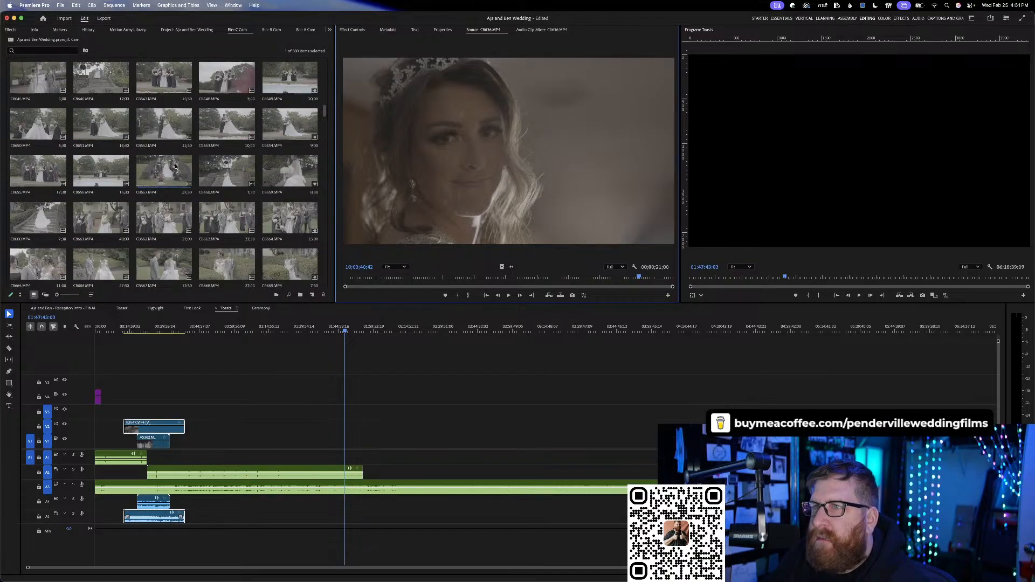
scroll(175, 166, "down", 3)
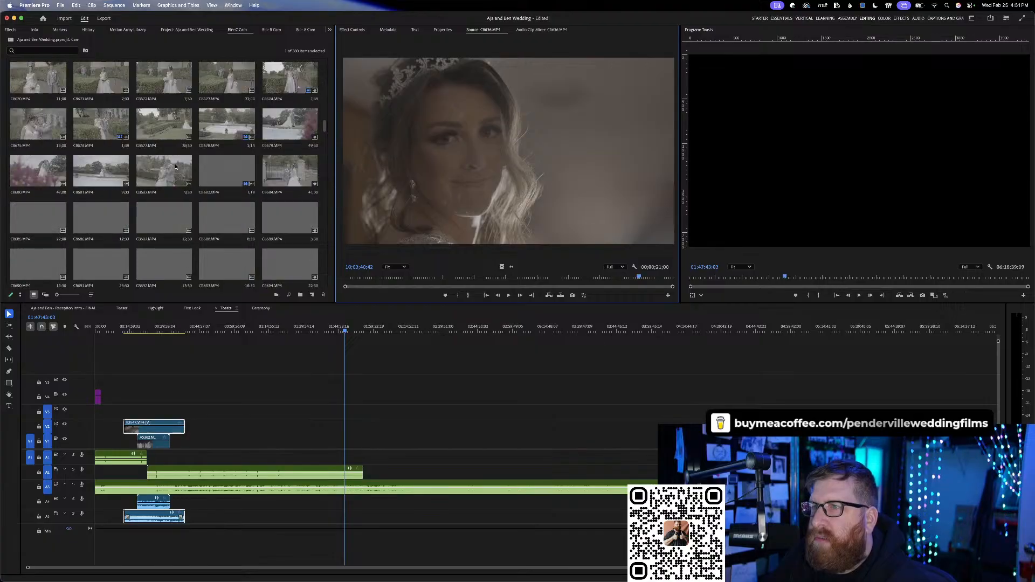
scroll(175, 166, "down", 3)
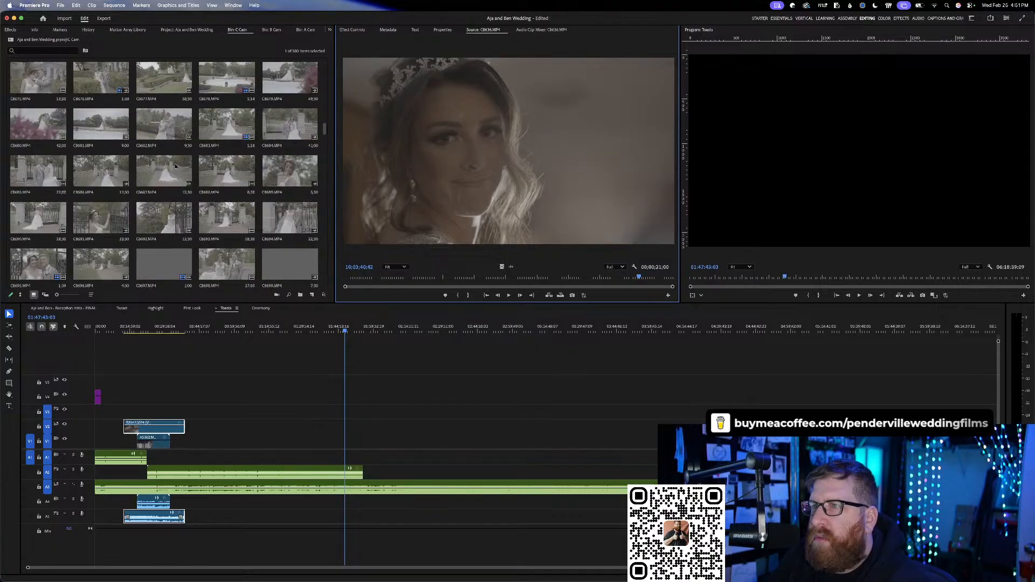
double_click(247, 73)
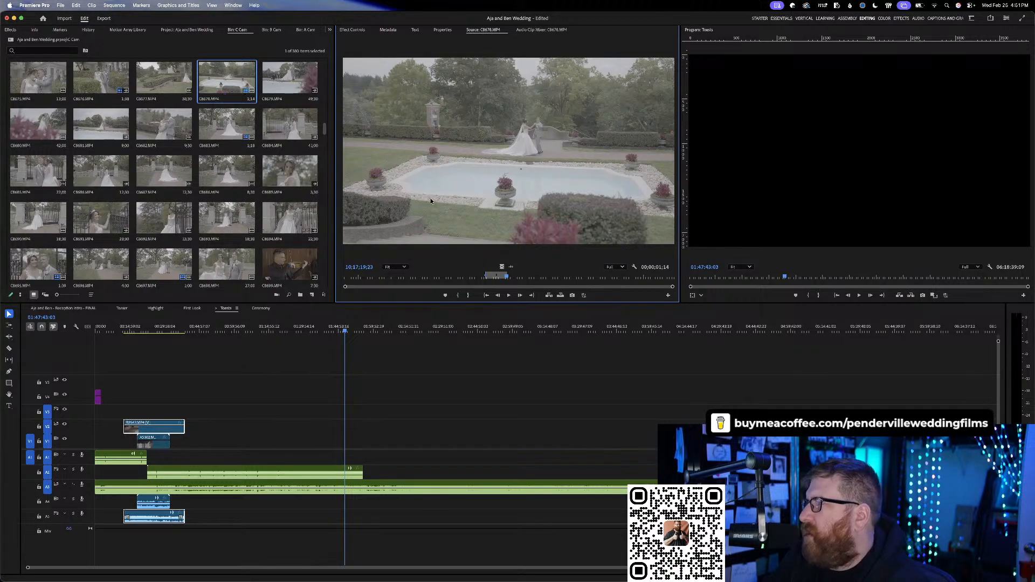
- Clear the in and out points of C8705.MP4 and place it in the Ceremony sequence above the B Cam clip, on V3 and A6
scroll(237, 198, "down", 2)
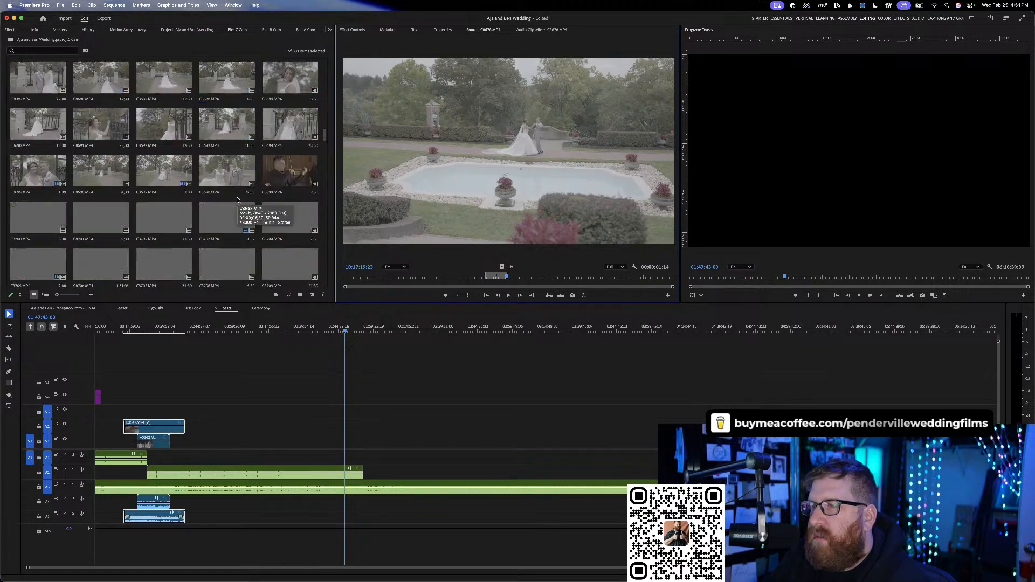
scroll(202, 171, "down", 2)
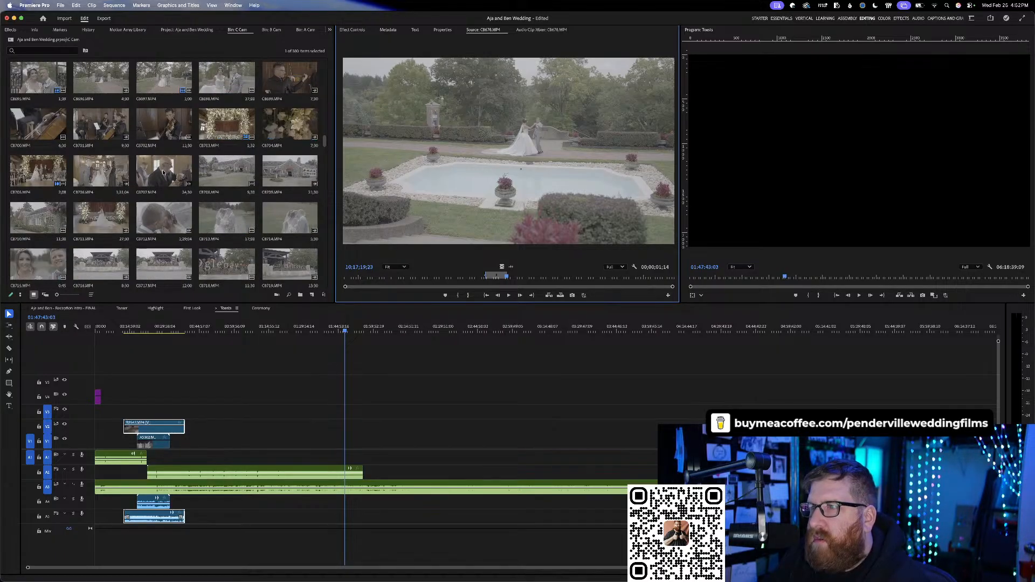
right_click(41, 171)
left_click(59, 183)
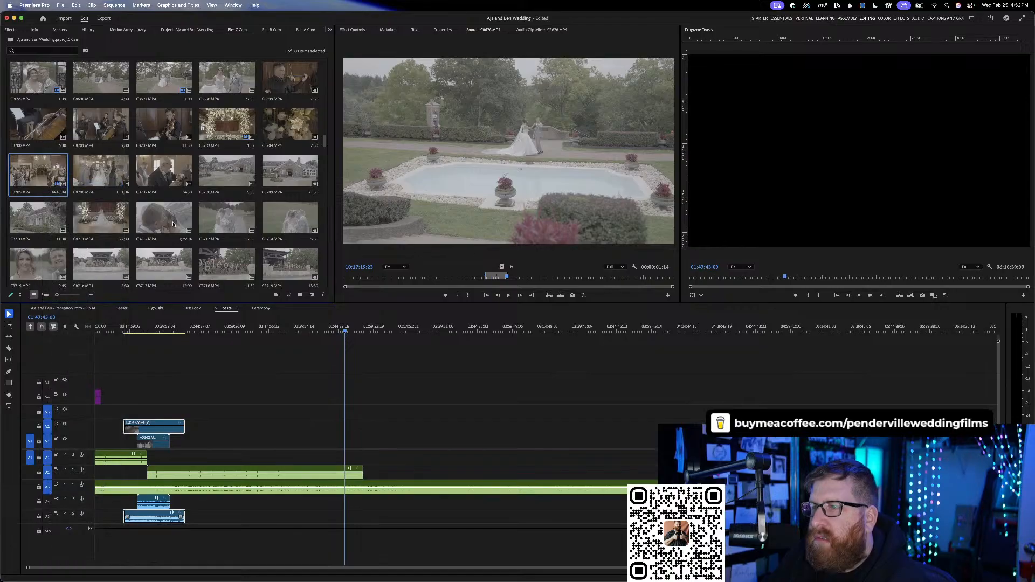
left_click(261, 308)
left_click_drag(51, 195, 194, 417)
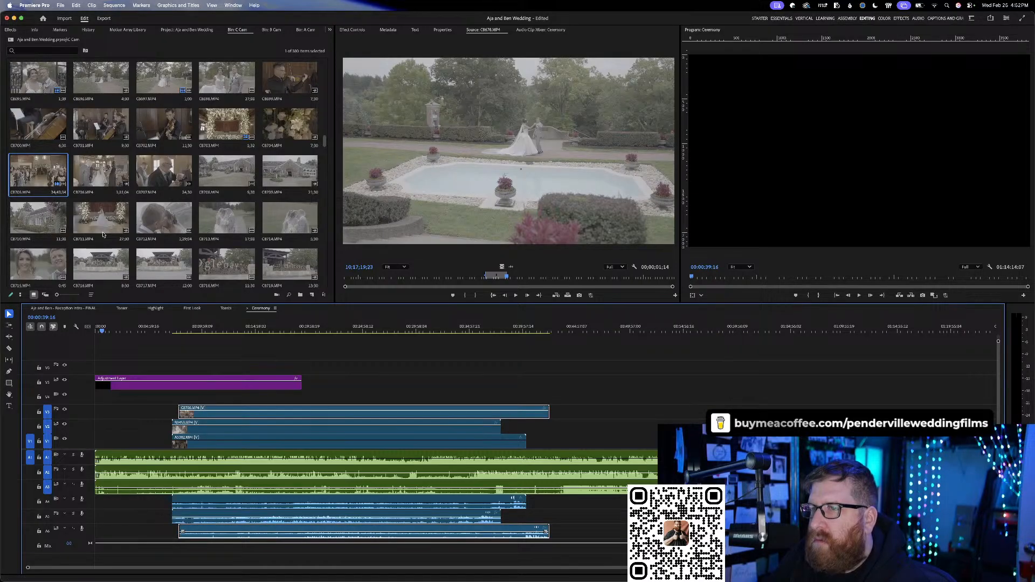
- Scrub through C8706.MP4 between about 11;00;20 and 11;00;54 to check what it covers
double_click(92, 174)
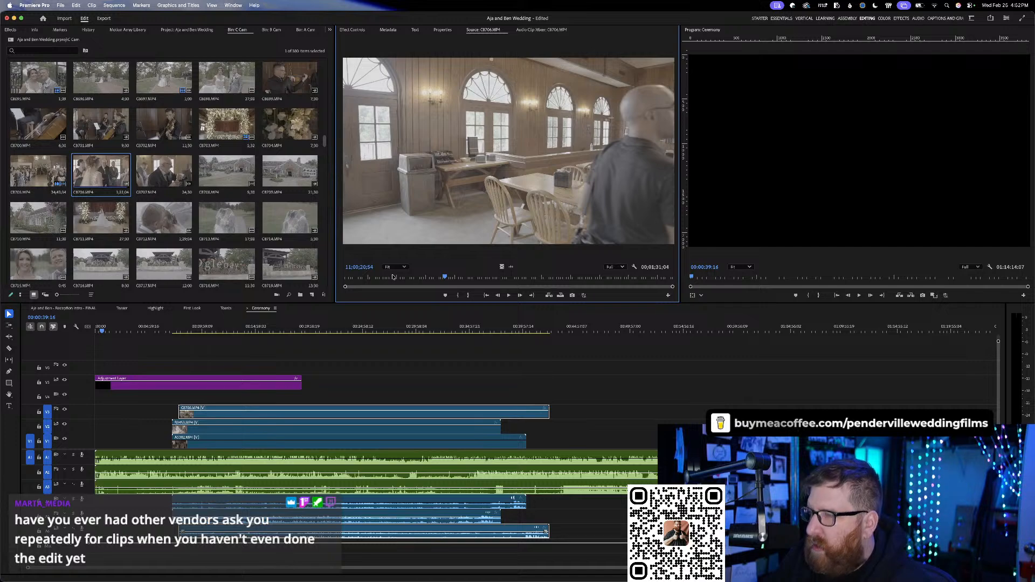
left_click_drag(392, 277, 565, 277)
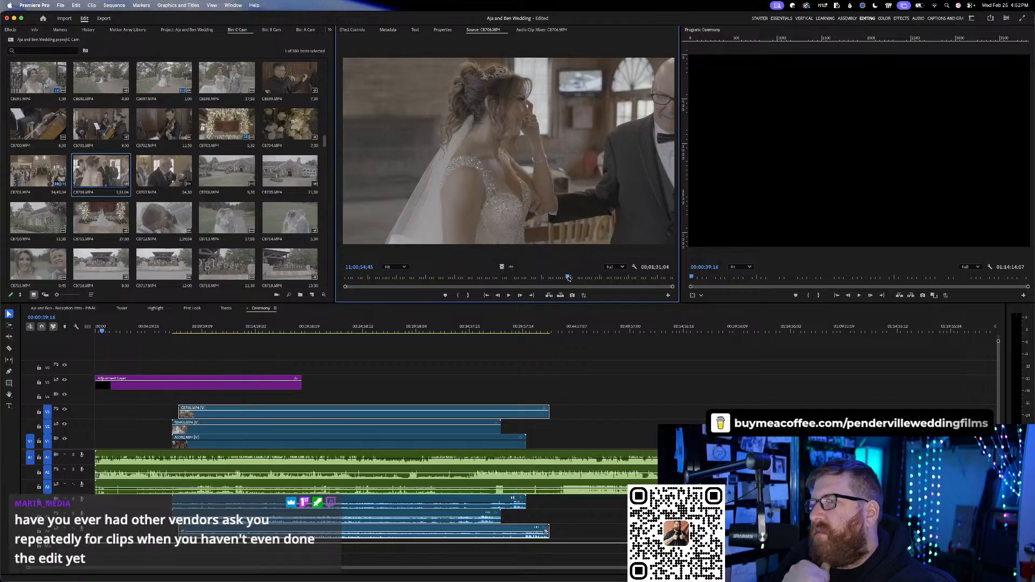
left_click_drag(569, 278, 460, 274)
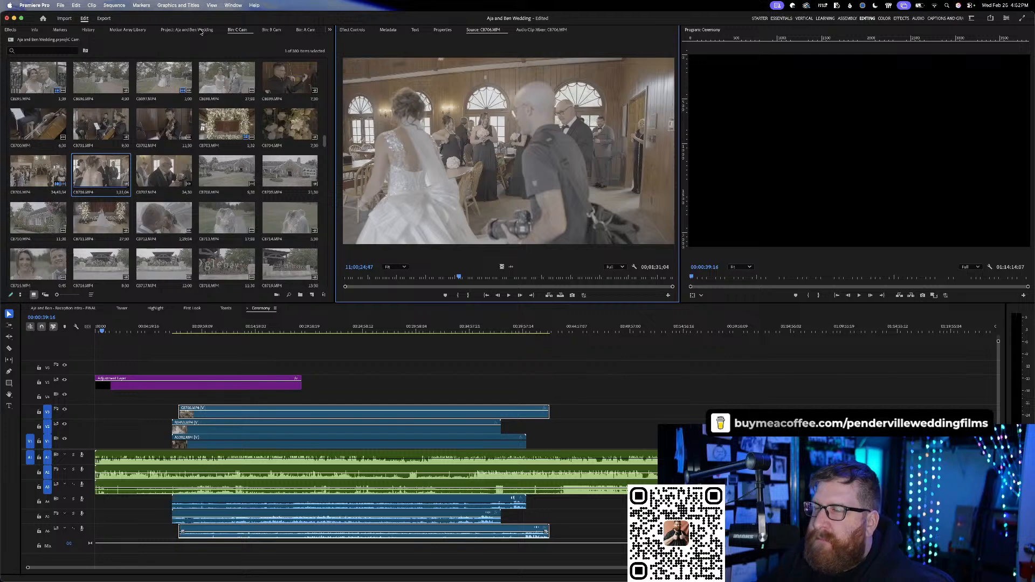
- Look through the C Cam thumbnails into the reception footage and preview C8748.MP4 of the live painter at about 11;16;47;45
scroll(213, 142, "down", 4)
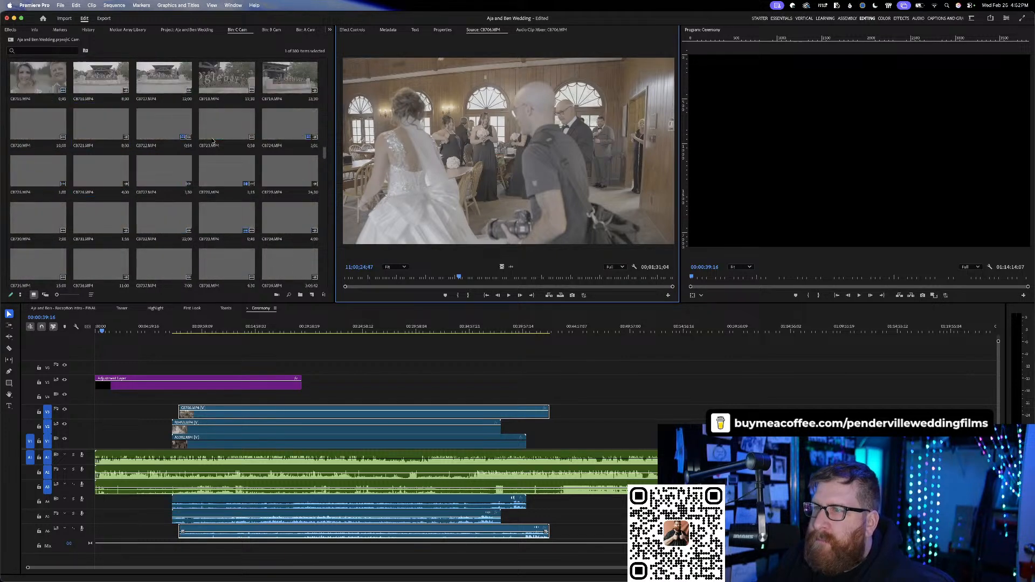
scroll(213, 142, "up", 2)
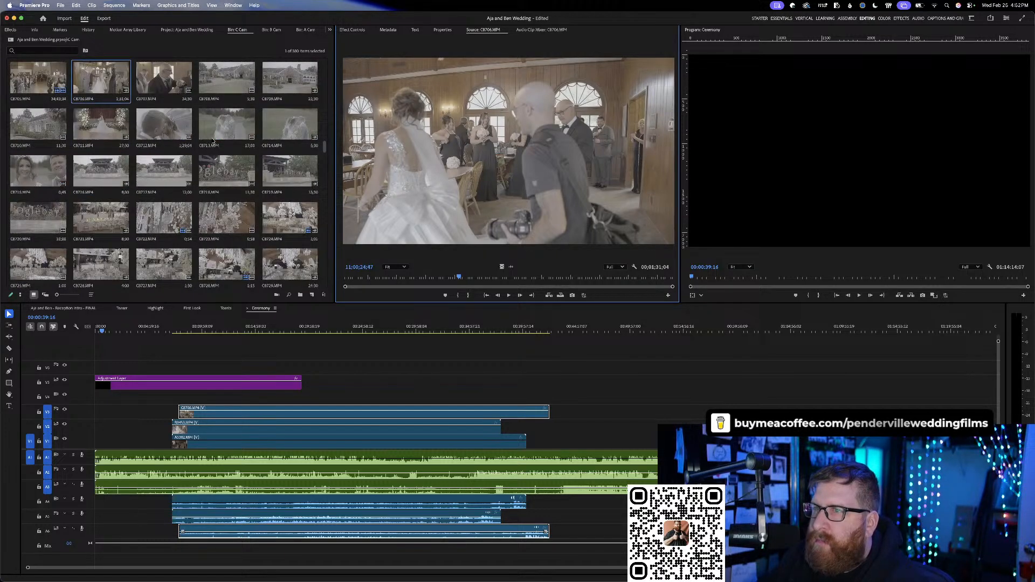
scroll(213, 142, "down", 2)
scroll(213, 141, "down", 4)
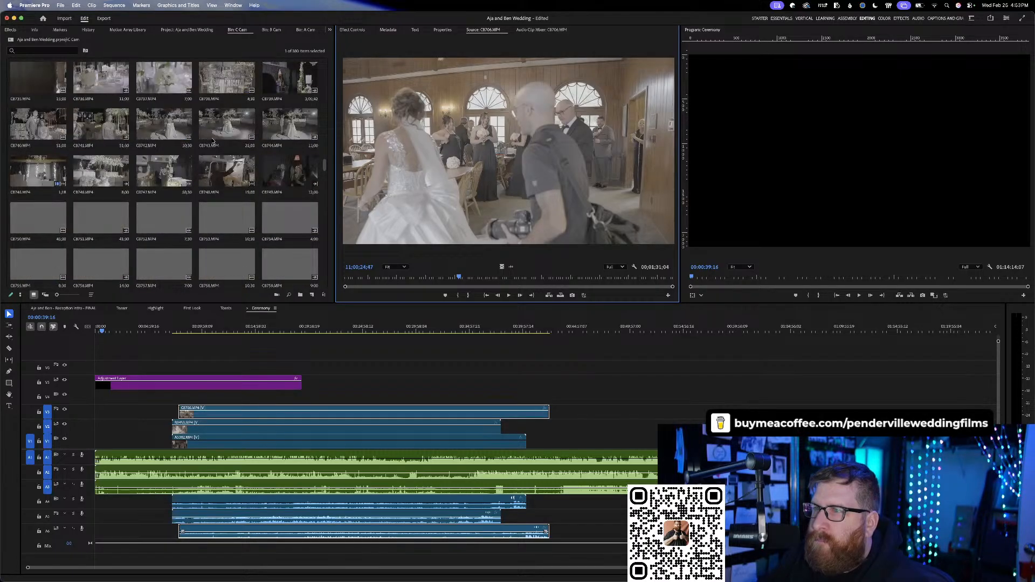
scroll(213, 142, "down", 1)
left_click(205, 120)
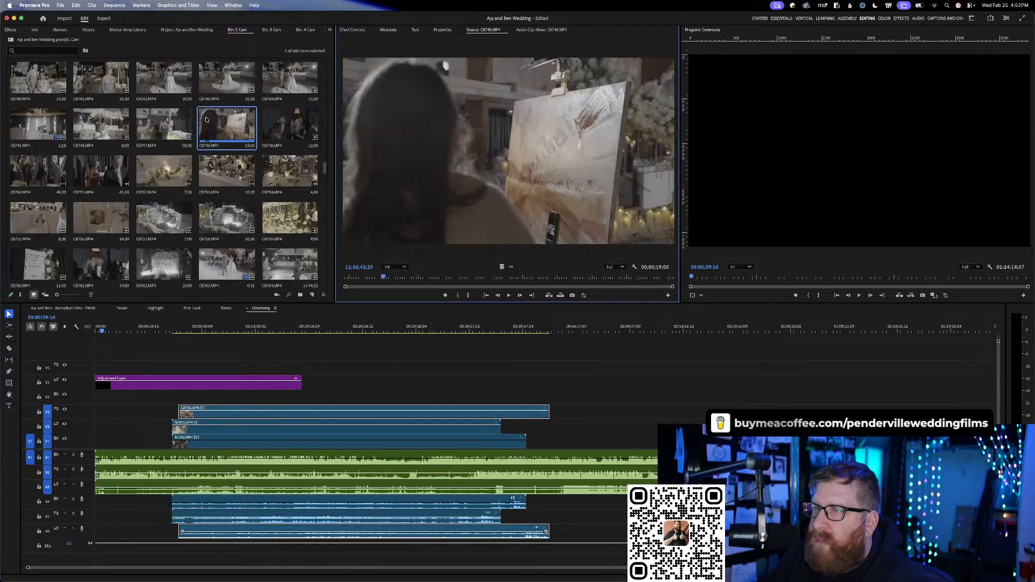
left_click(474, 277)
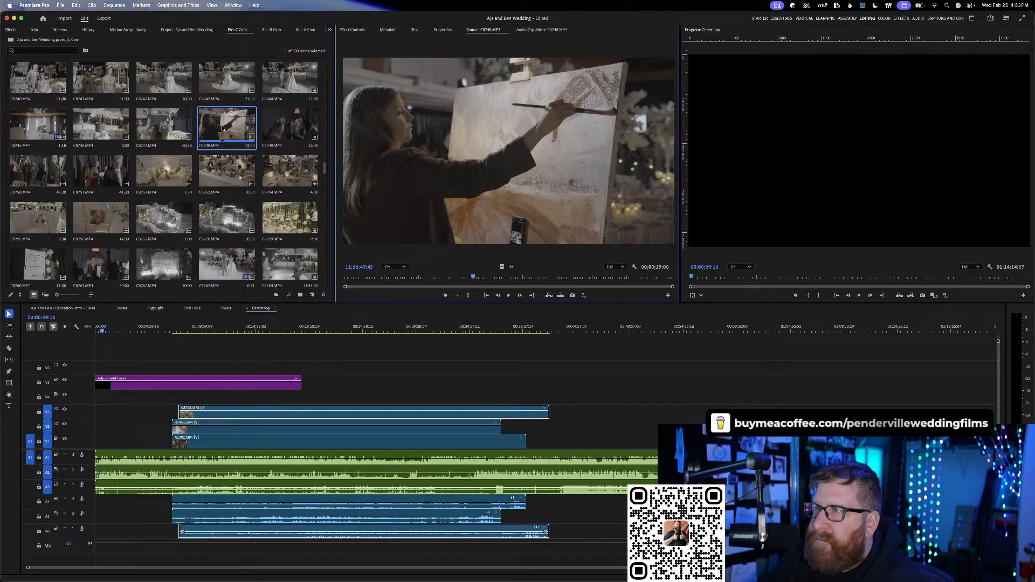
- Find C8763.MP4 among the reception clips and play and scrub through its start and end to check whether it covers the toasts
scroll(222, 127, "down", 2)
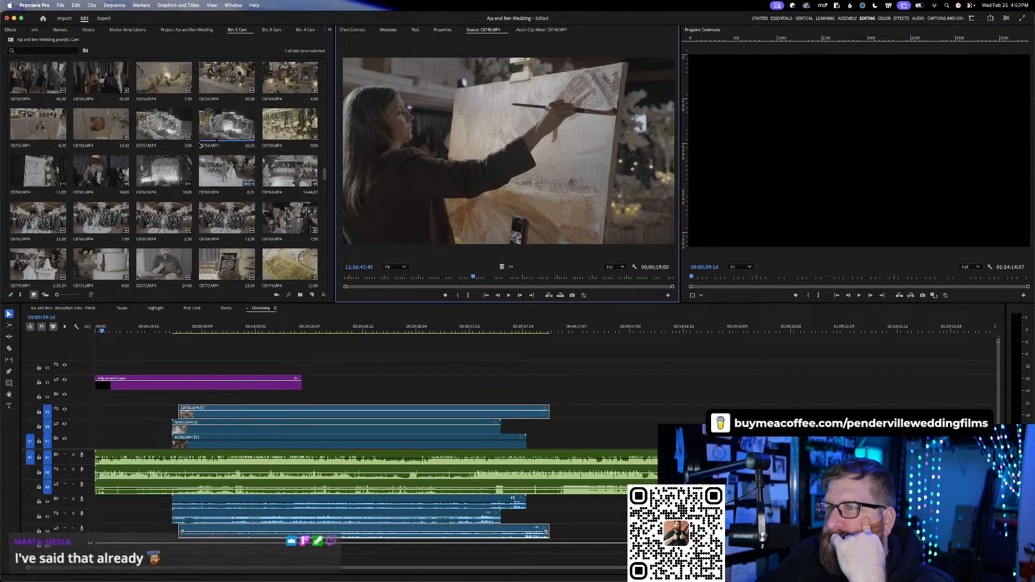
double_click(247, 167)
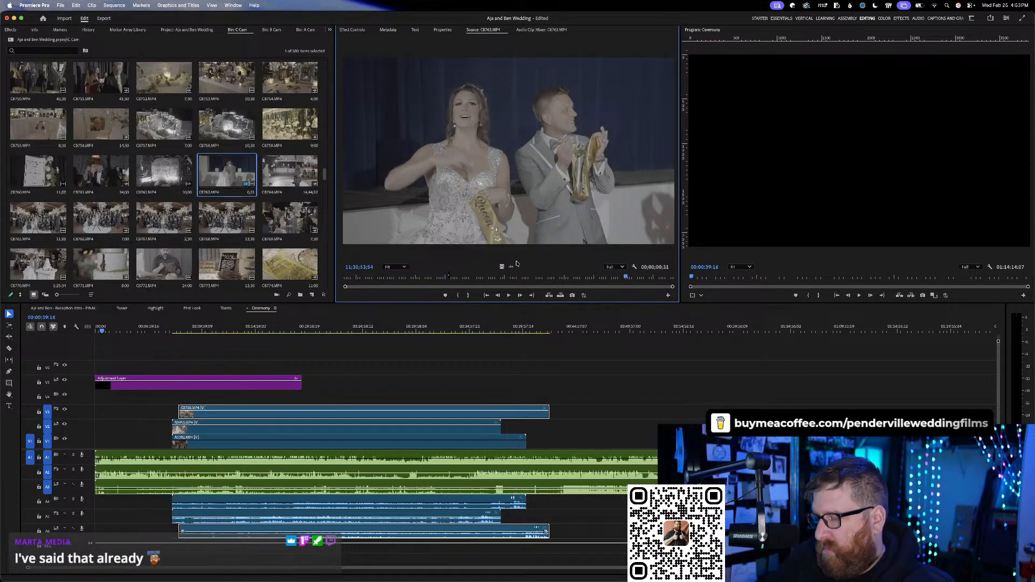
key("space")
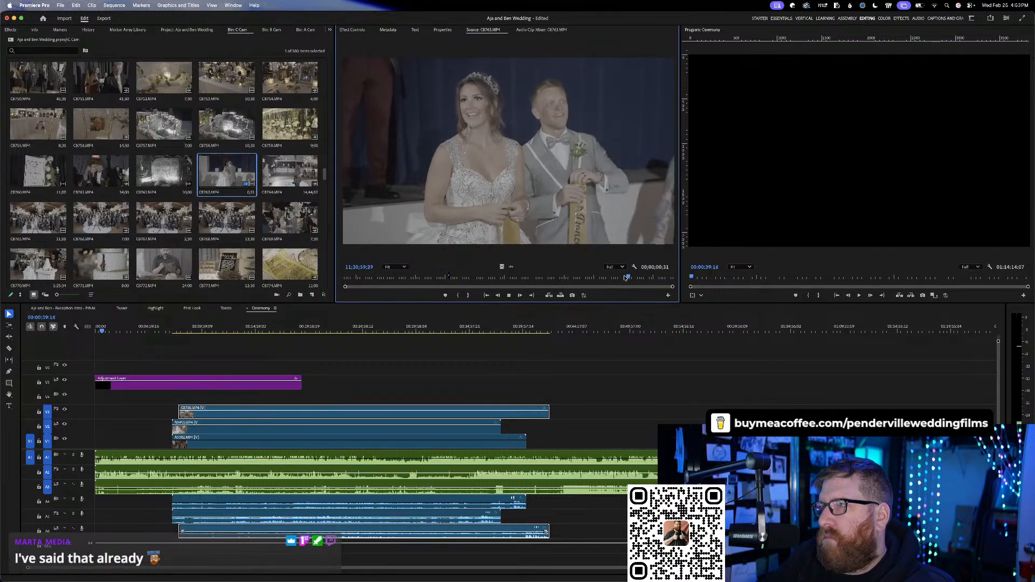
left_click(601, 277)
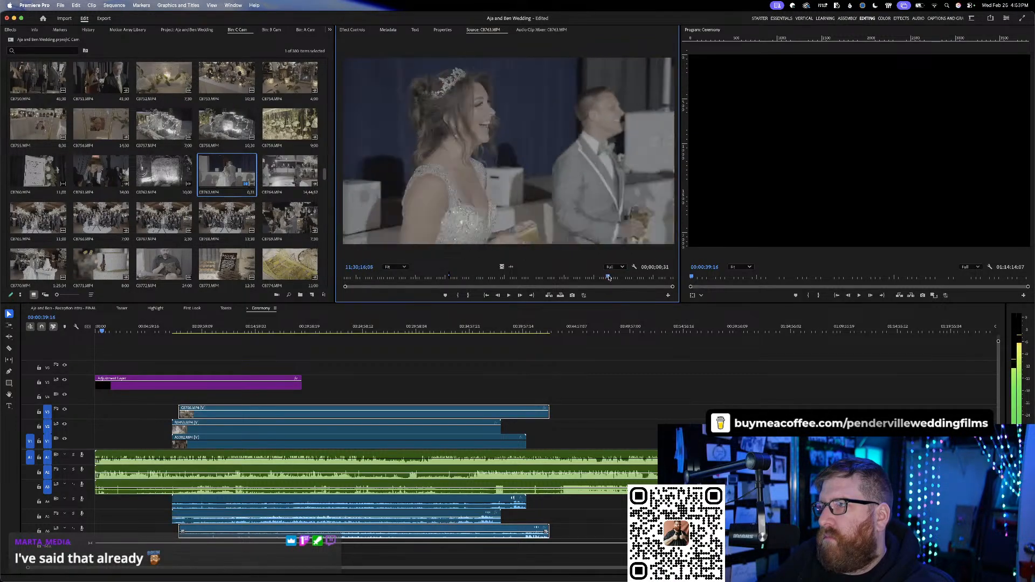
left_click_drag(601, 277, 667, 265)
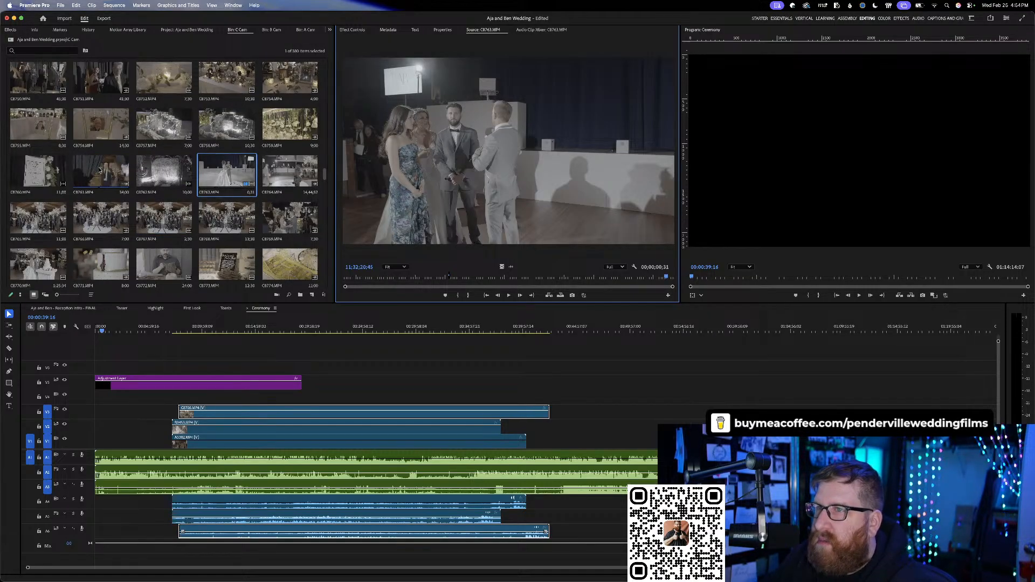
left_click(361, 278)
left_click_drag(365, 278, 403, 278)
key("space")
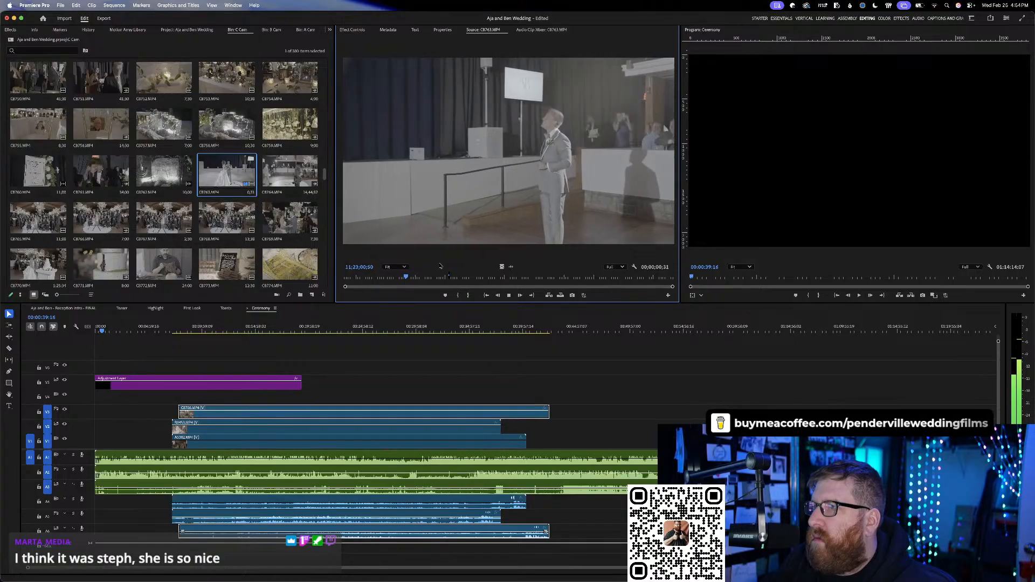
- Scrub through C8763.MP4 from about 11;23 to 11;32 to check whether the dance floor footage includes any toasts
left_click(410, 277)
left_click_drag(410, 277, 502, 276)
key("space")
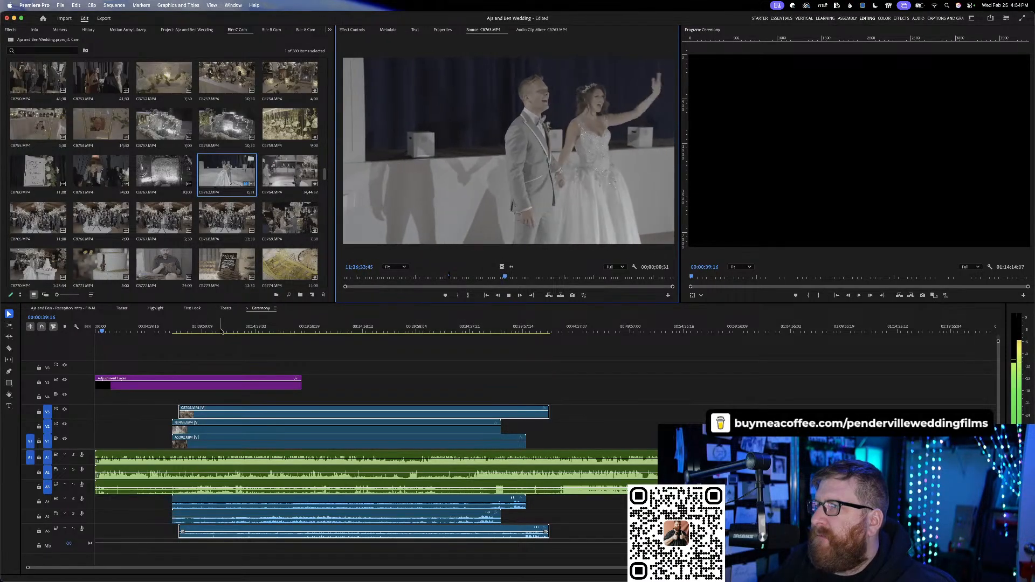
left_click(513, 277)
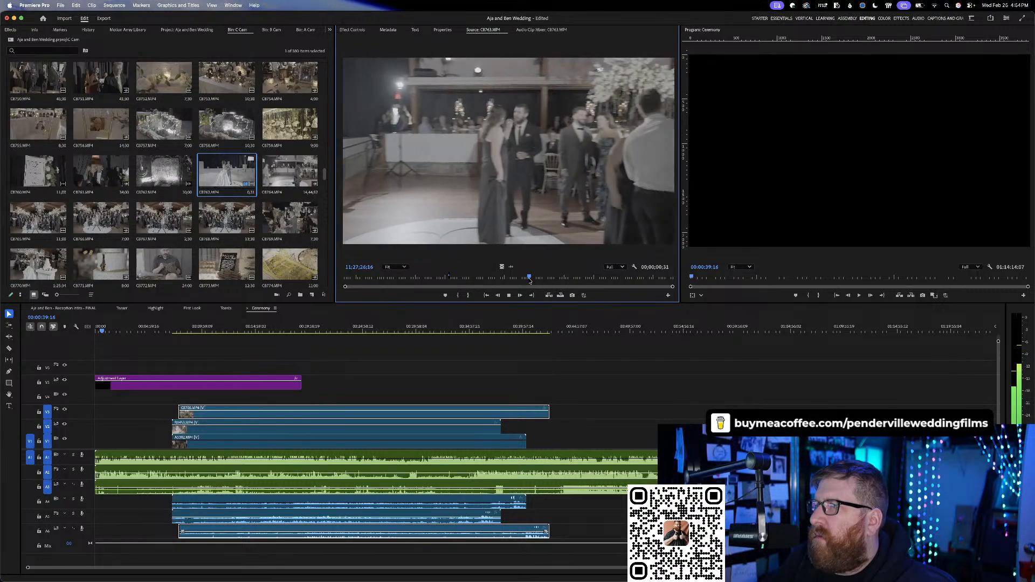
left_click_drag(530, 278, 535, 278)
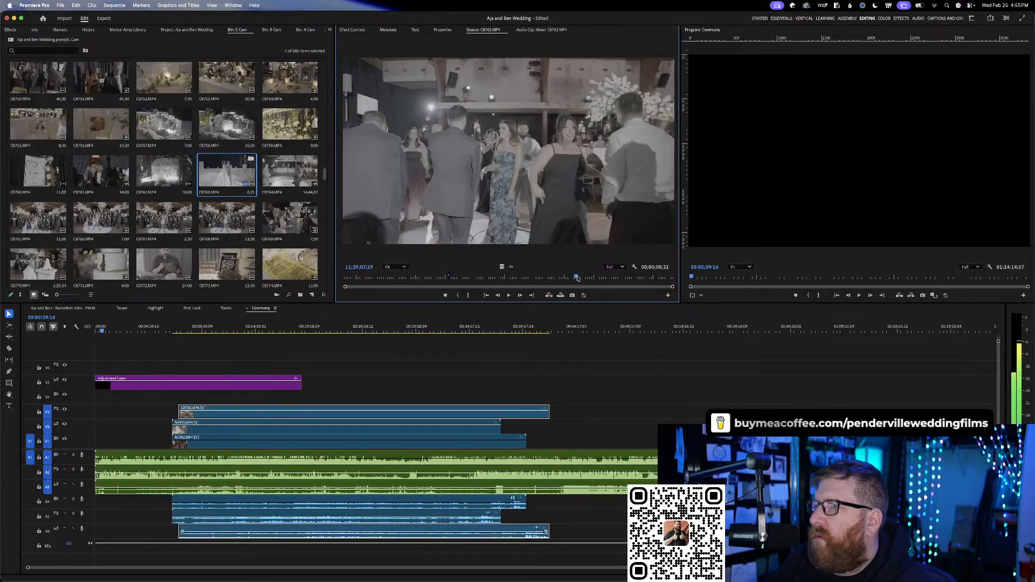
left_click_drag(577, 278, 615, 277)
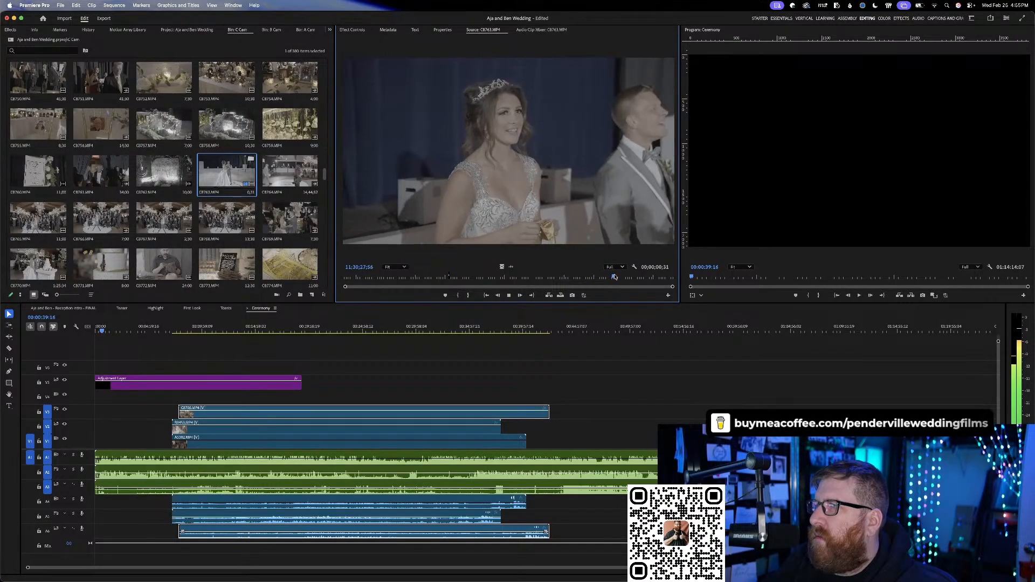
key("space")
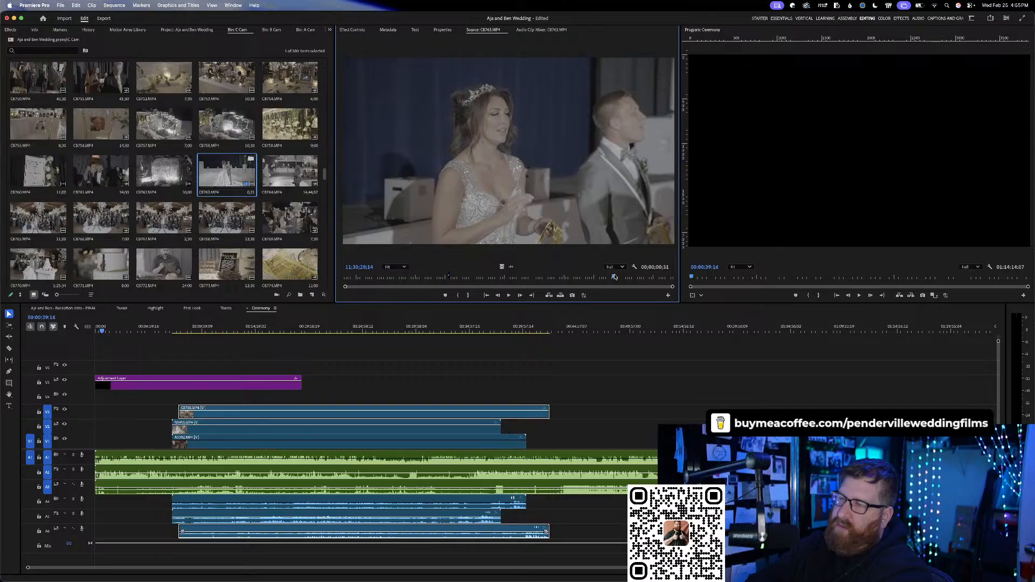
left_click_drag(614, 277, 645, 275)
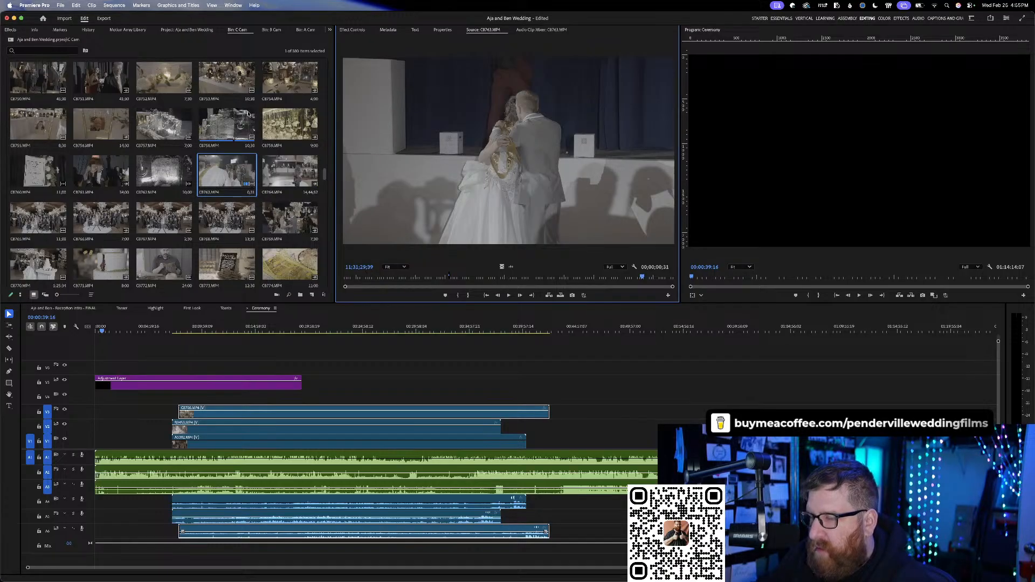
- Go back to the live painter clip C8748.MP4 and scrub through it to about 11;16;51
scroll(209, 128, "up", 5)
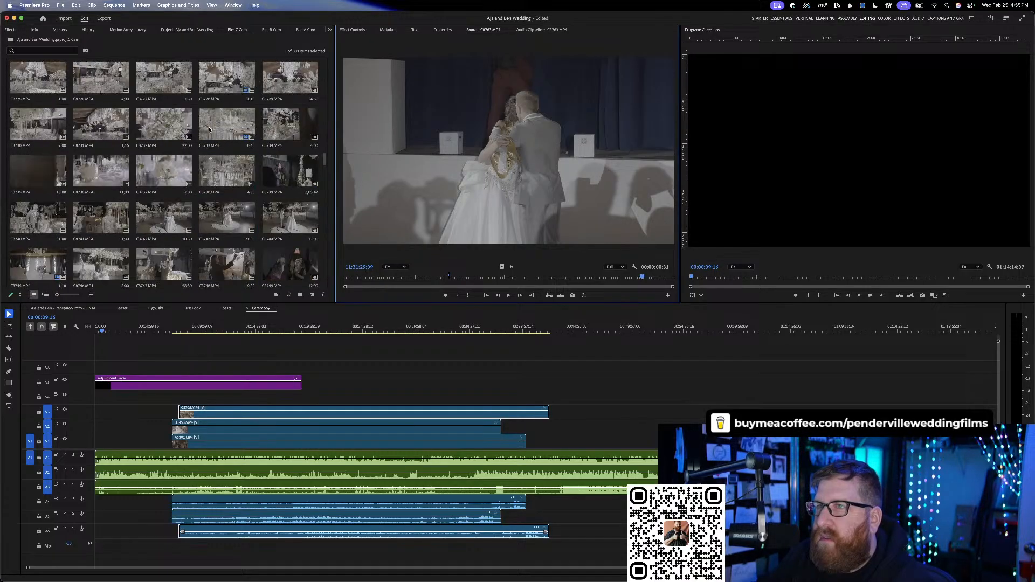
scroll(210, 129, "down", 2)
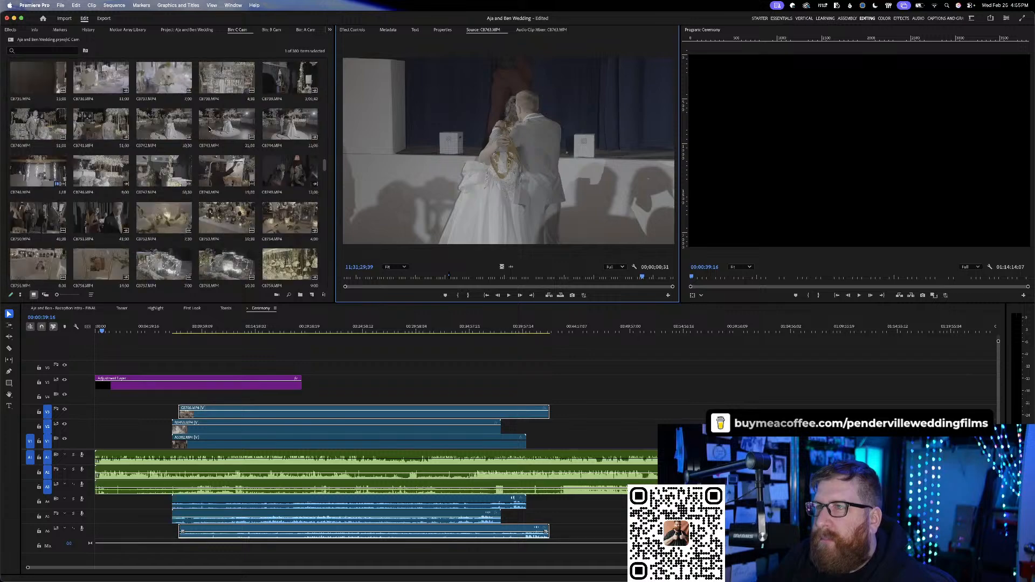
double_click(225, 171)
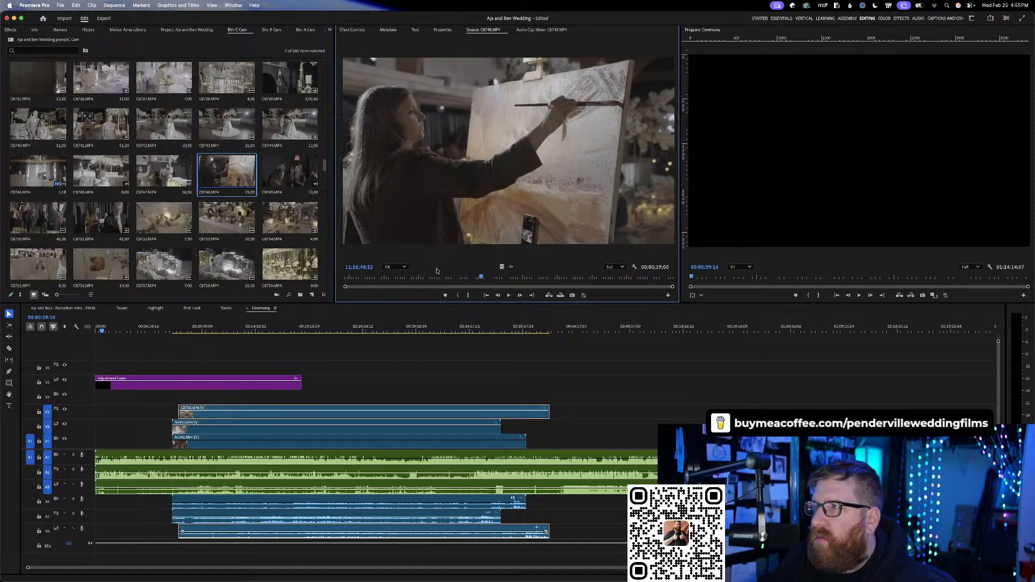
mouse_move(431, 275)
left_mouse_down()
mouse_move(621, 243)
mouse_move(547, 242)
left_mouse_up()
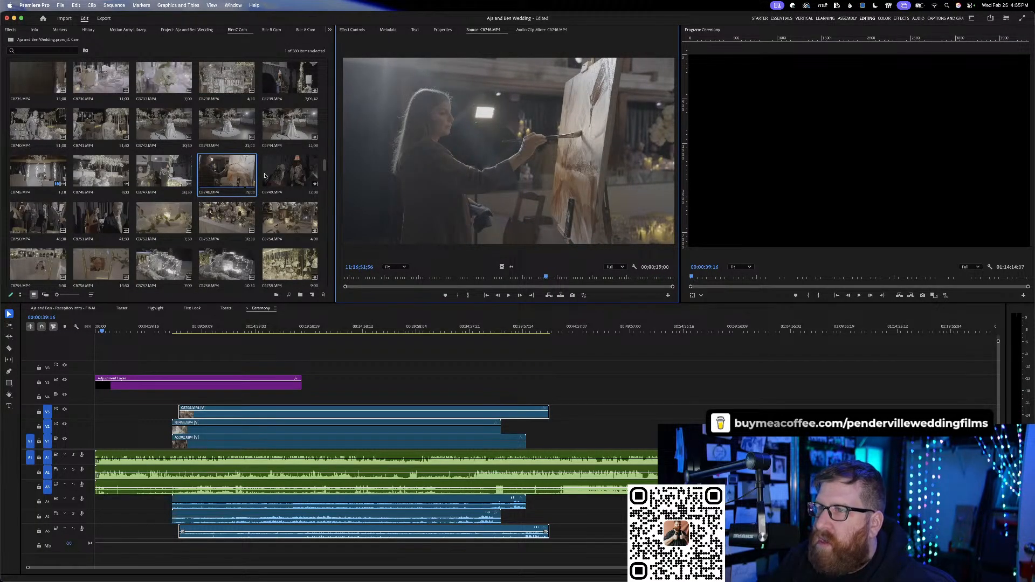
- Look through the following C Cam reception and portrait thumbnails and preview the wedding cake clip C8771.MP4
scroll(104, 249, "down", 3)
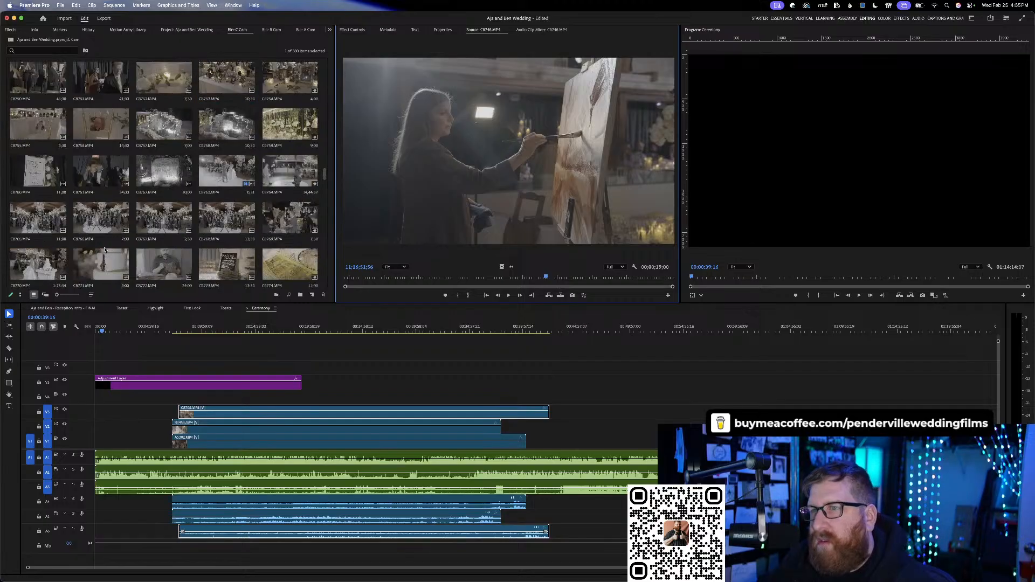
scroll(105, 249, "down", 5)
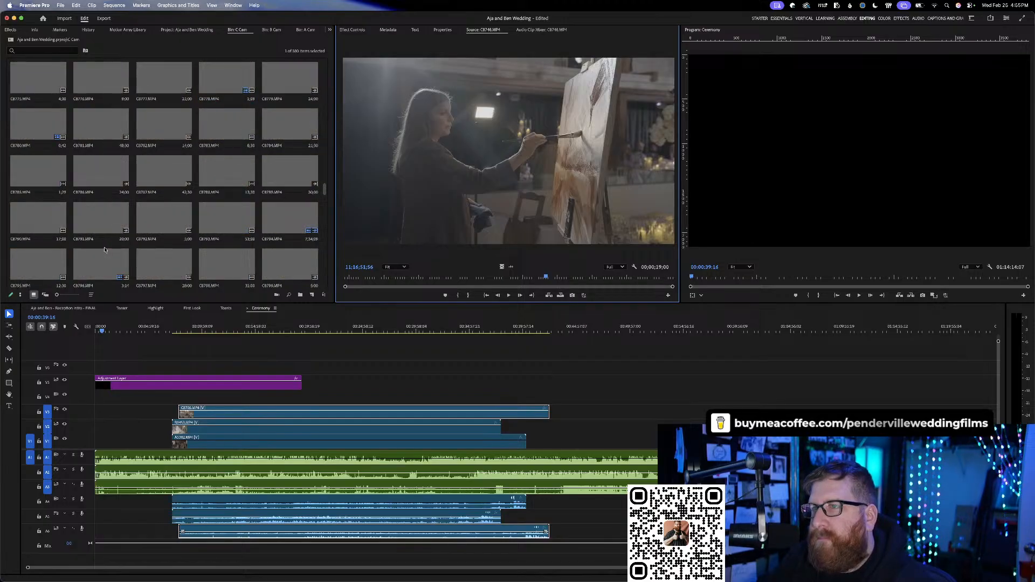
scroll(104, 249, "up", 1)
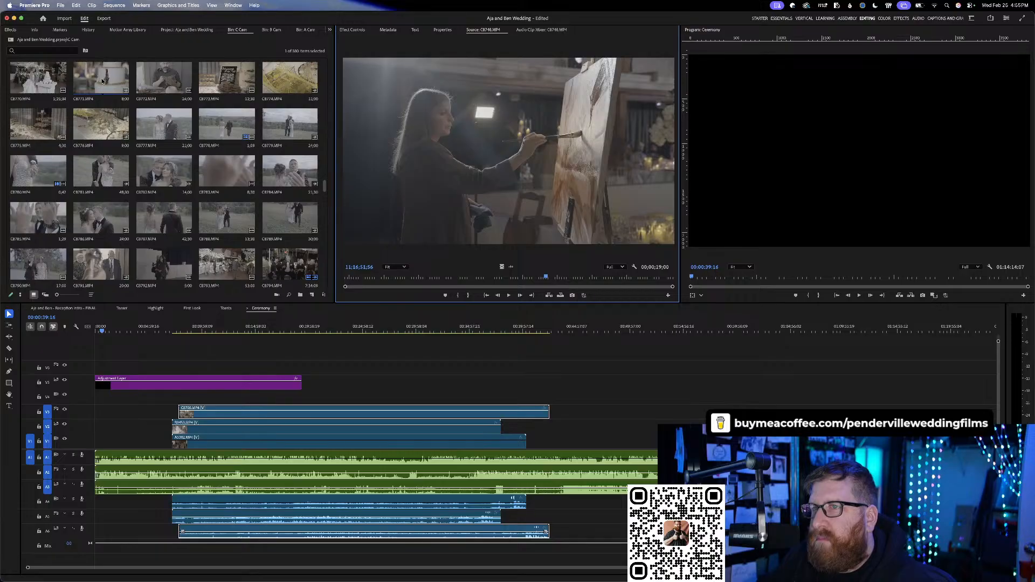
double_click(103, 81)
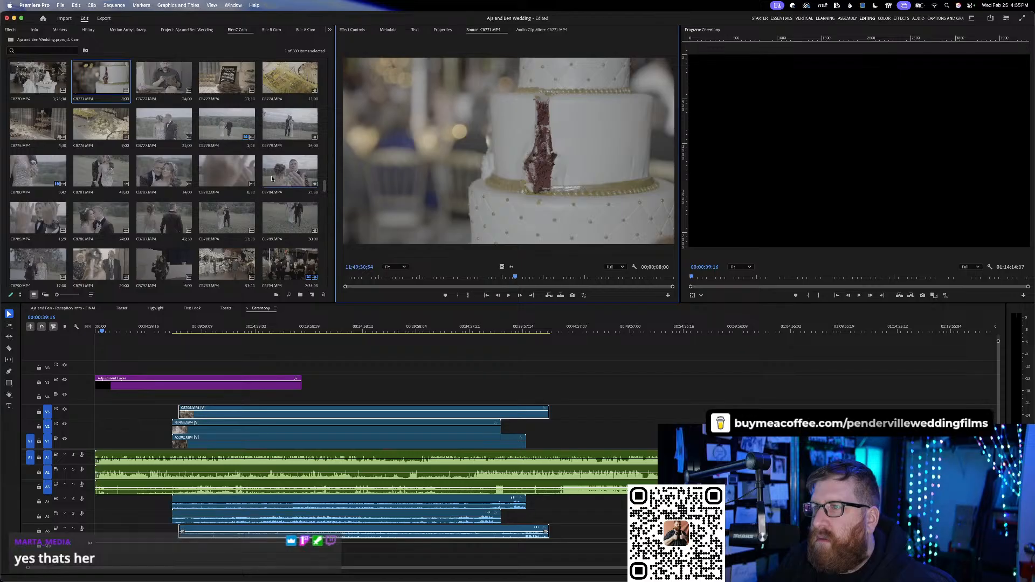
scroll(240, 230, "down", 1)
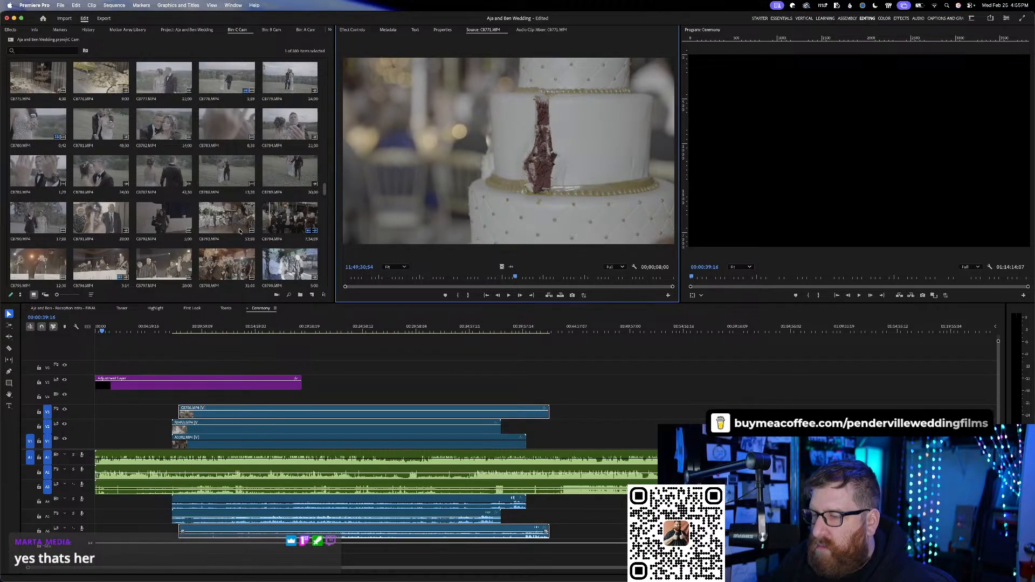
scroll(240, 231, "down", 1)
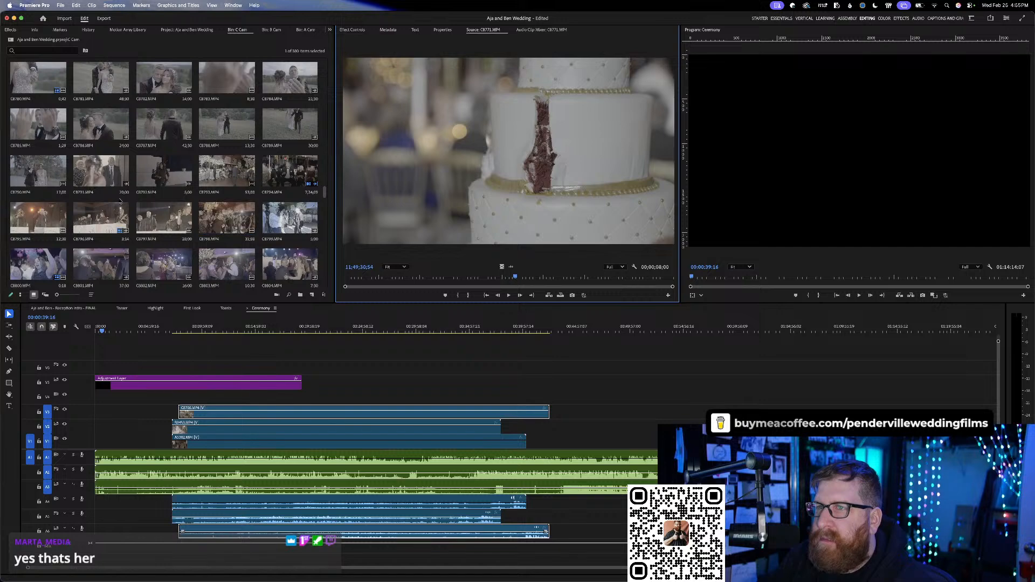
- Play C8793.MP4 of the seated guests and scrub C8794.MP4 to about 12;05;12 to check for toasts
double_click(227, 171)
key("space")
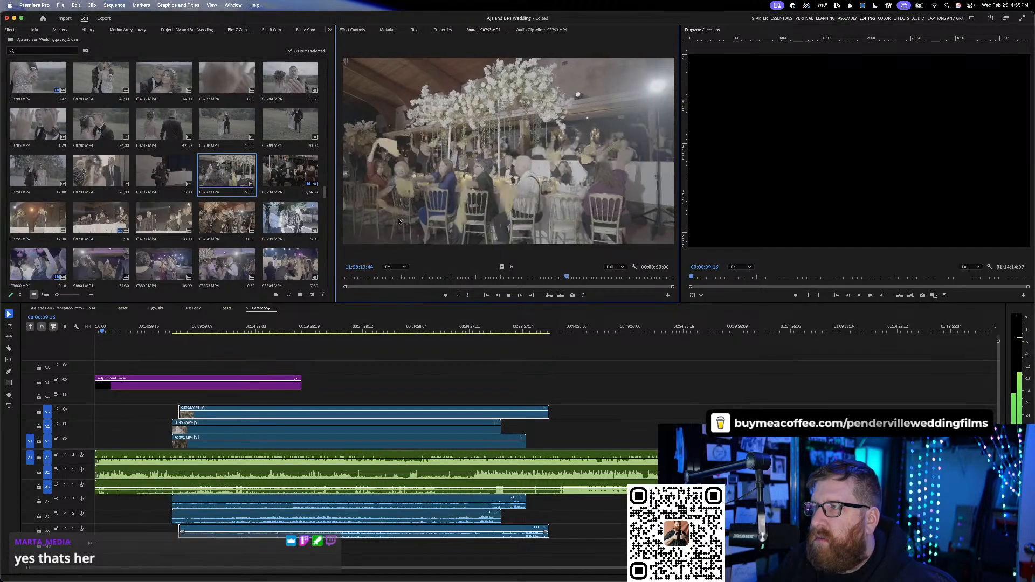
key("space")
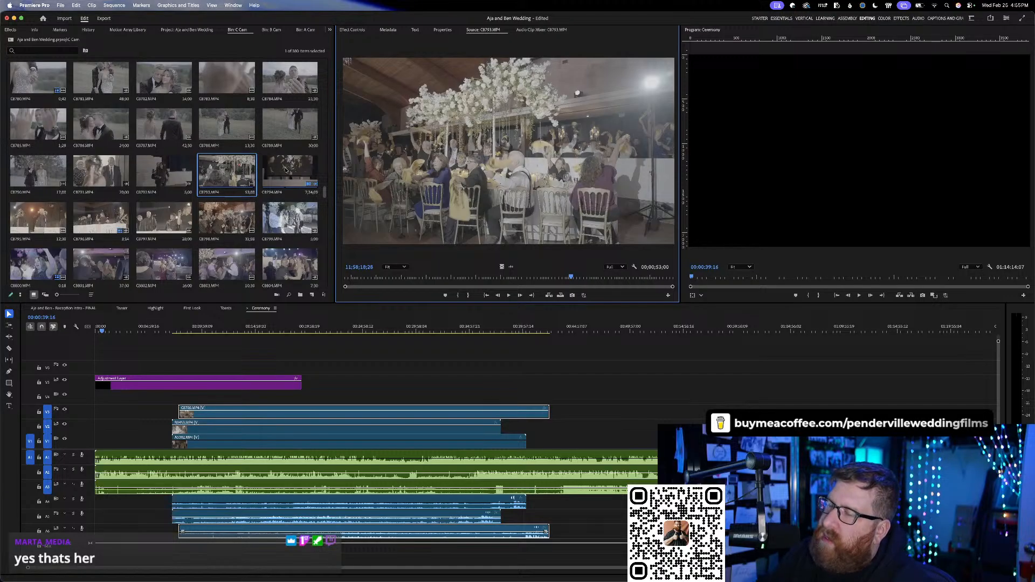
double_click(317, 173)
left_click_drag(401, 274, 632, 247)
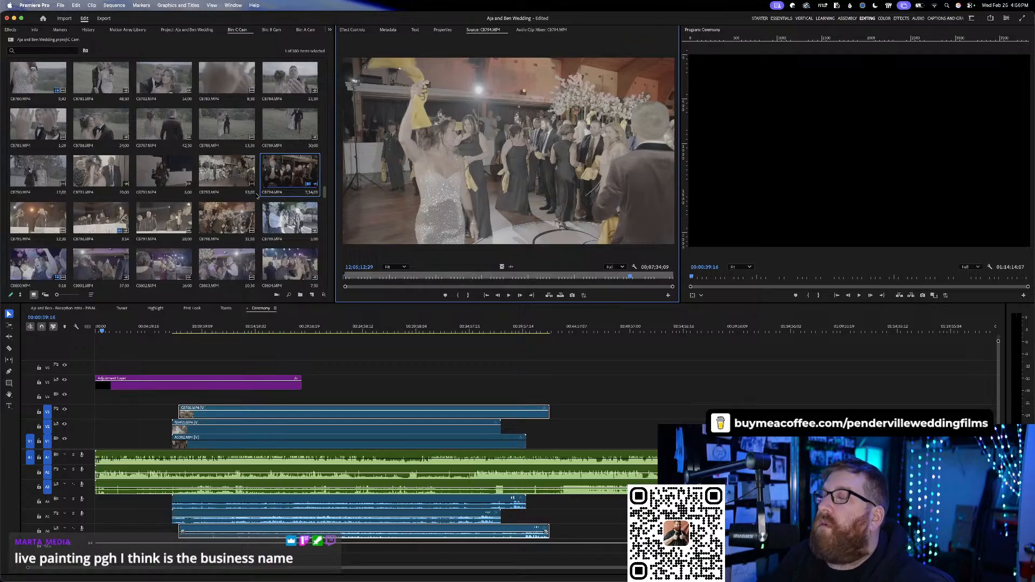
scroll(258, 196, "down", 2)
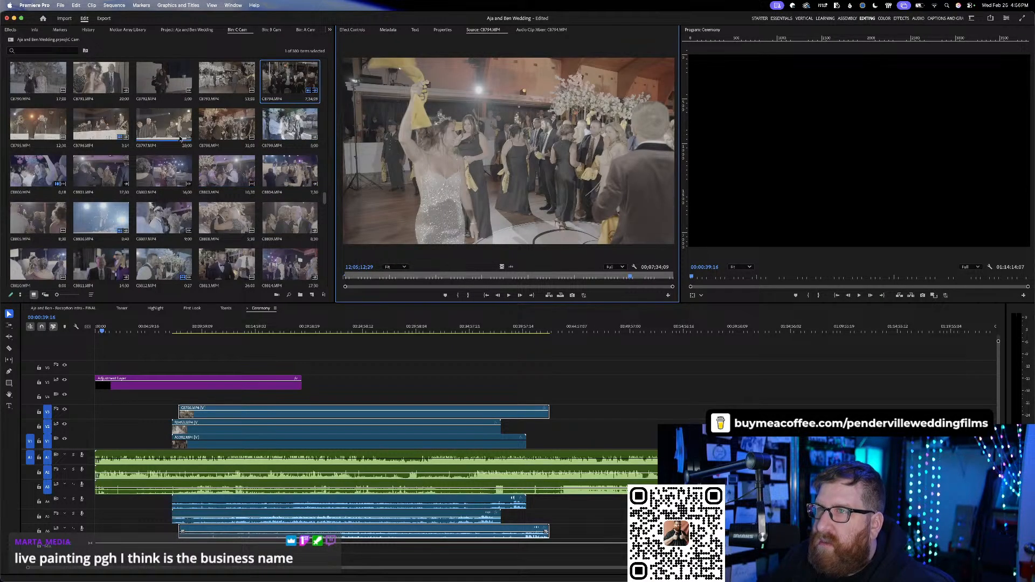
- Find and check the toast footage in C8764.MP4, then place it in the Toasts sequence above the B Cam clip, on V3 and A6
scroll(180, 138, "up", 4)
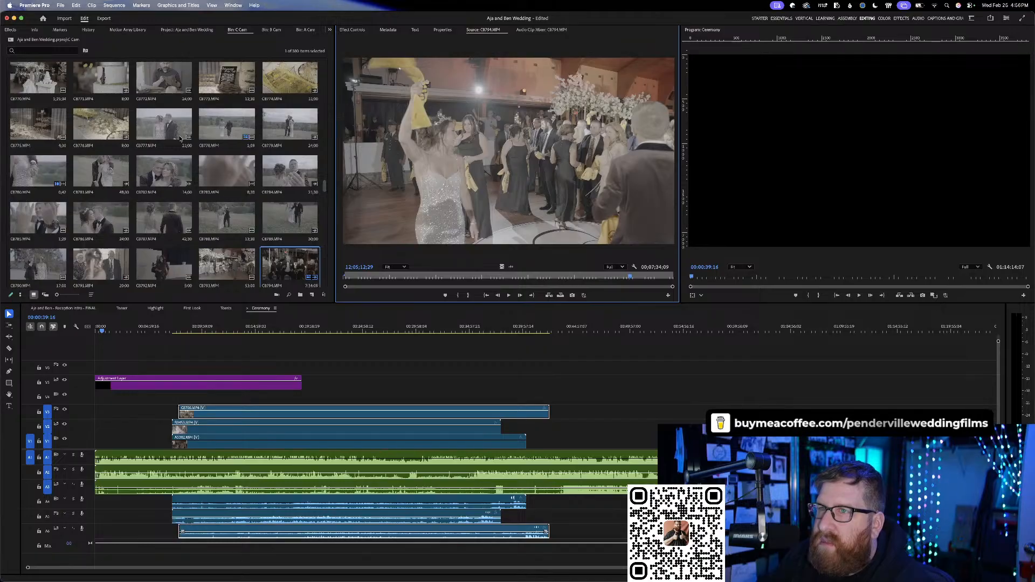
scroll(180, 140, "up", 2)
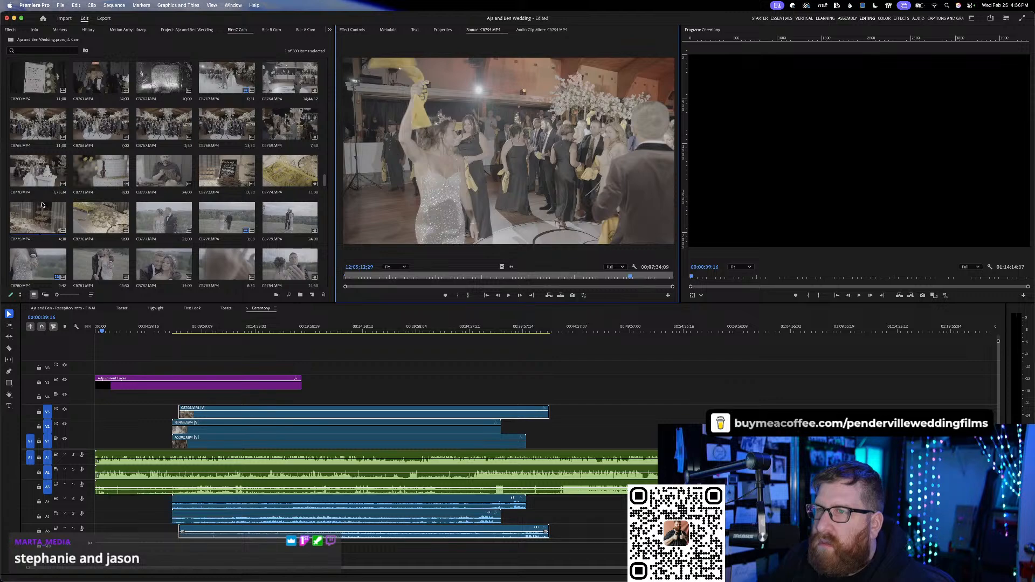
double_click(276, 84)
key("space")
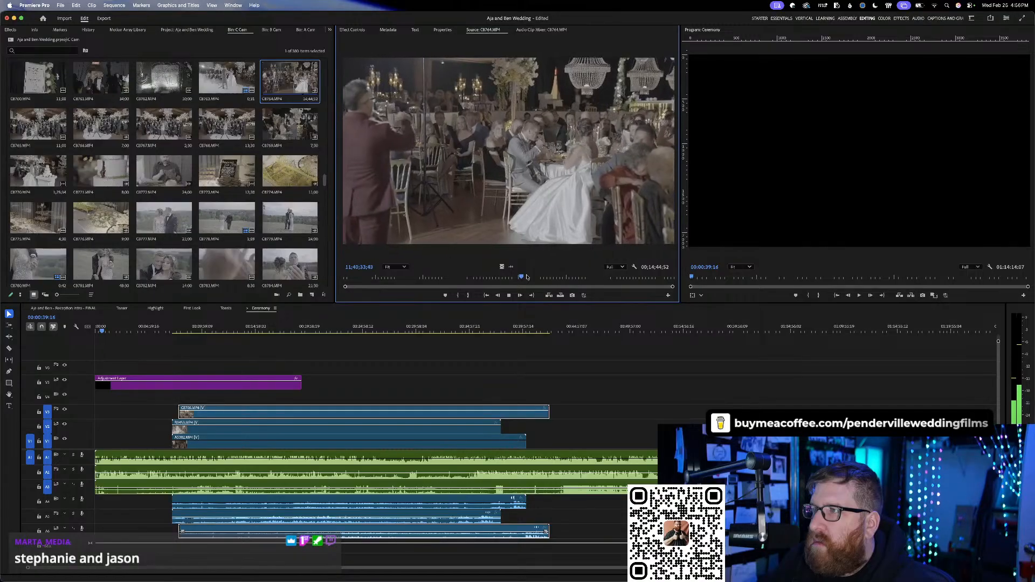
left_click_drag(526, 277, 558, 276)
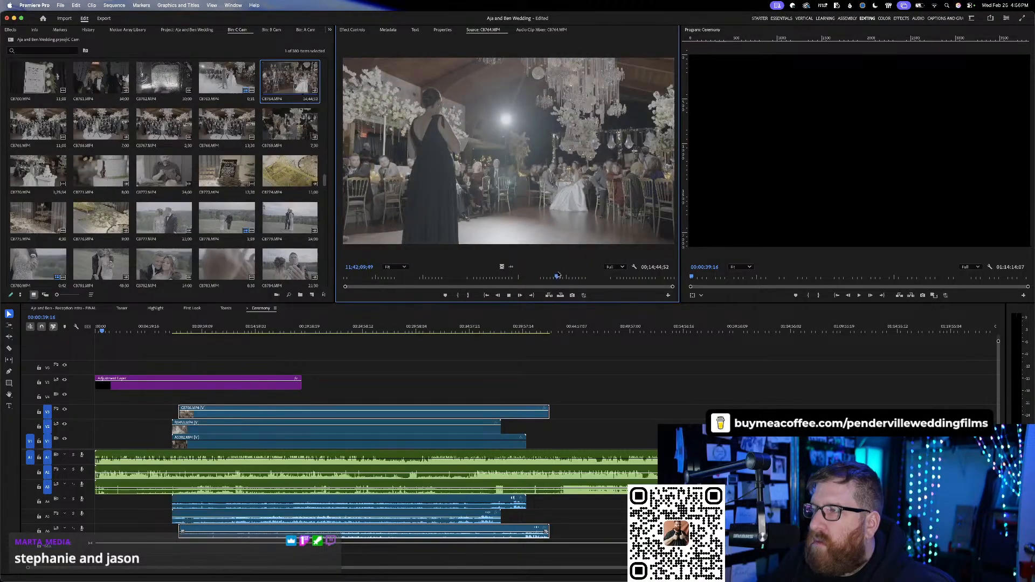
key("space")
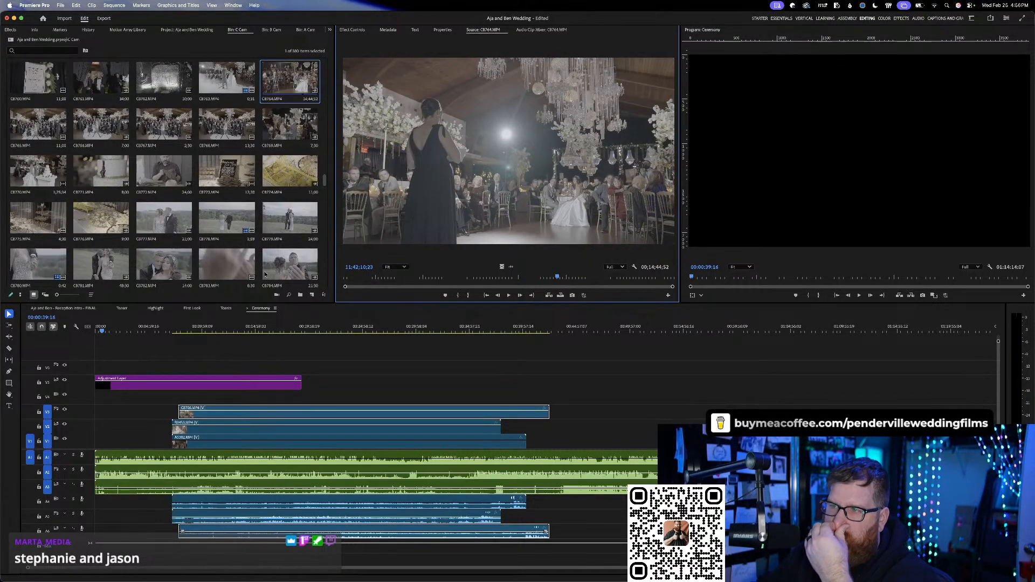
left_click(226, 308)
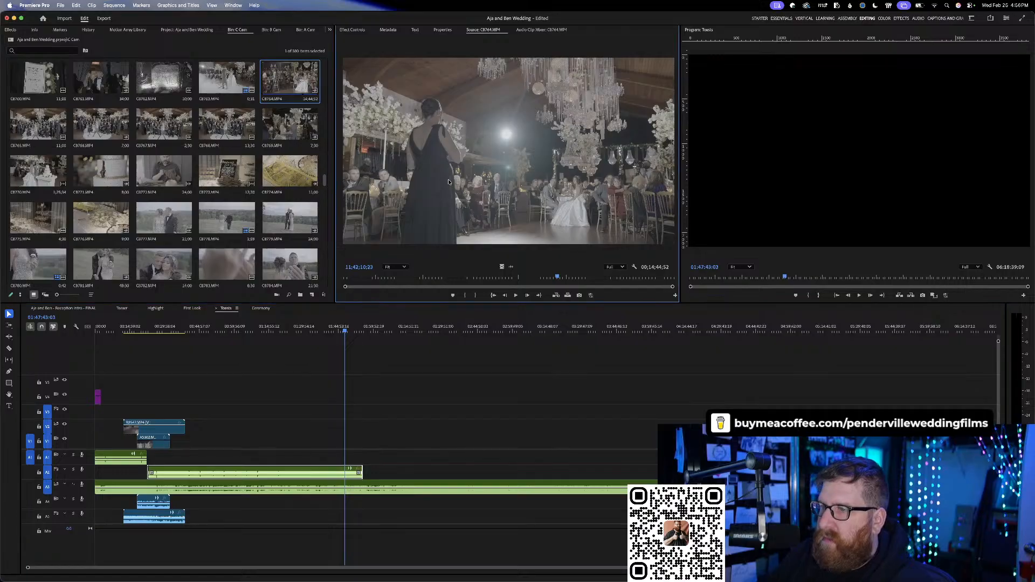
left_click_drag(448, 182, 155, 414)
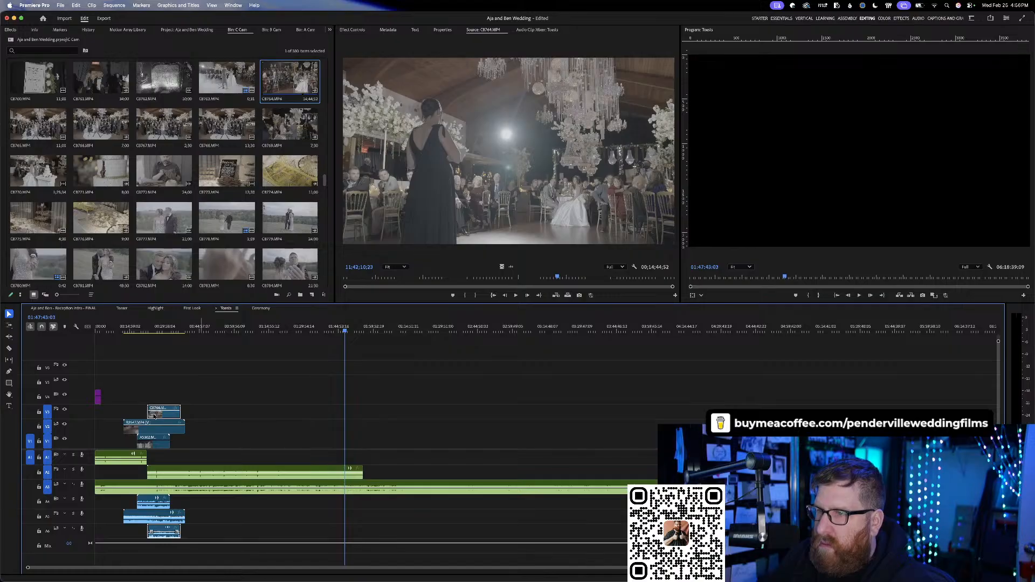
- Show the D Cam bin as thumbnails and place its first clip in the Ceremony sequence above the C Cam clip, on V4 and A7
left_click(188, 30)
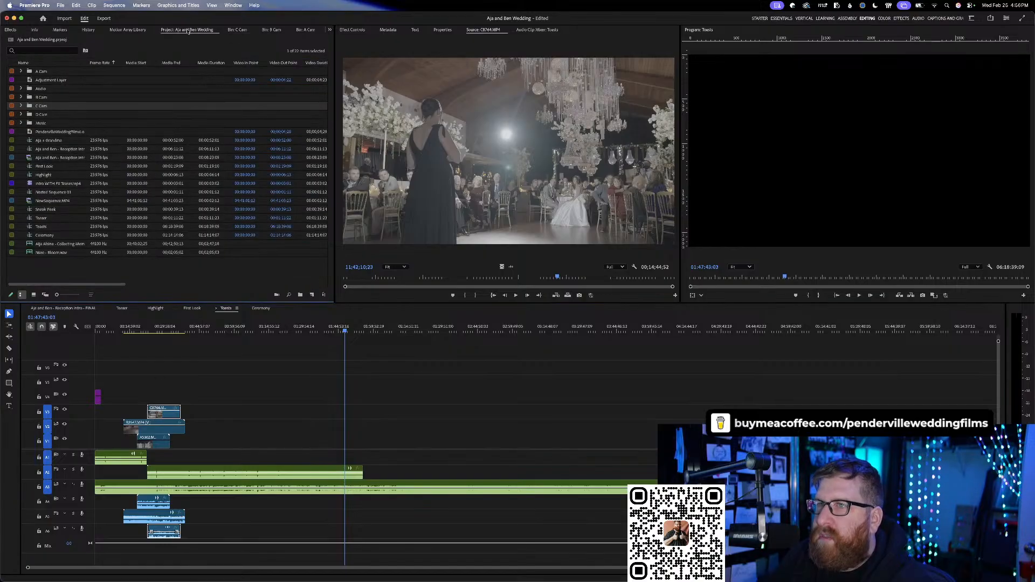
double_click(37, 115)
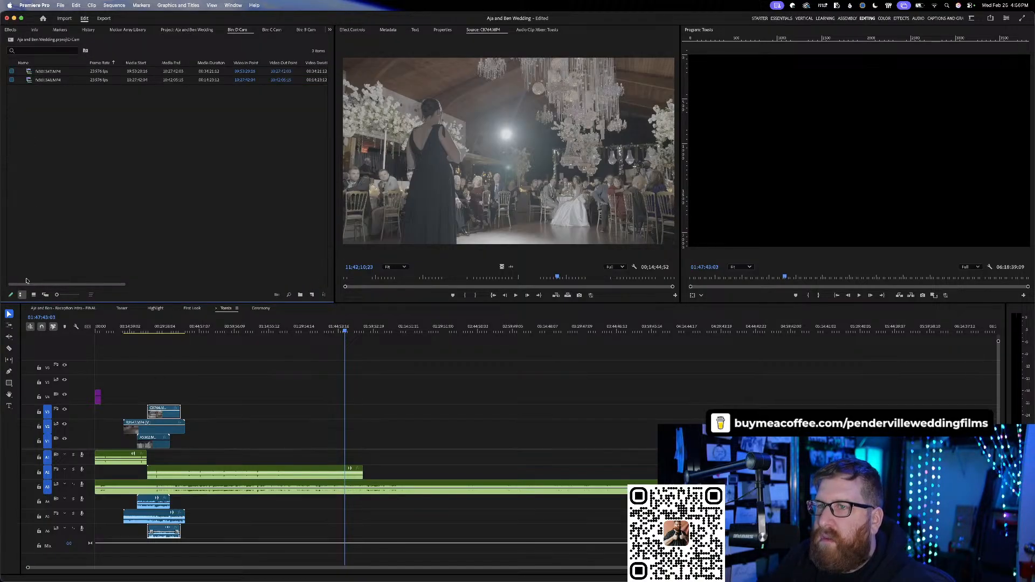
left_click(34, 295)
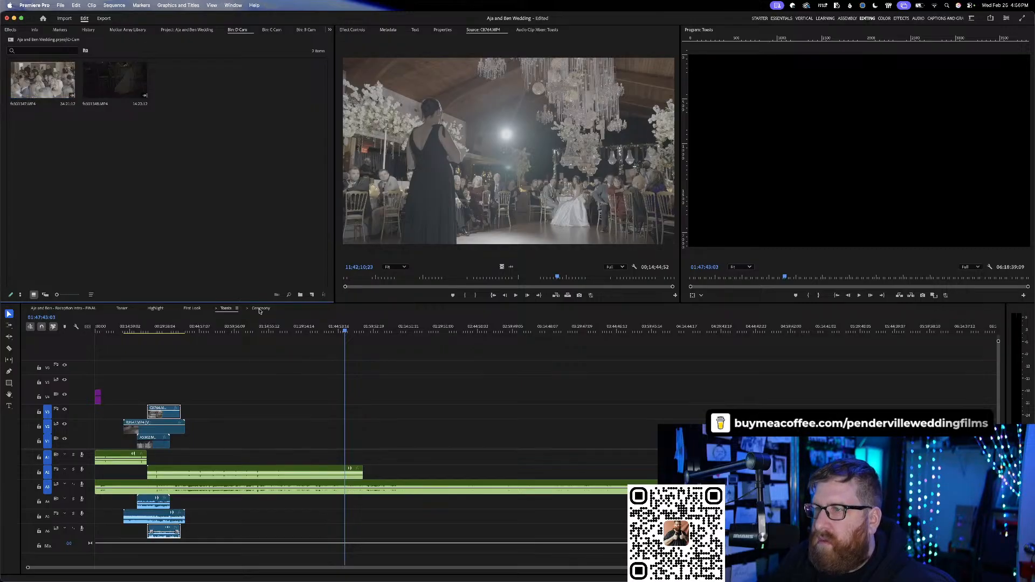
left_click(260, 308)
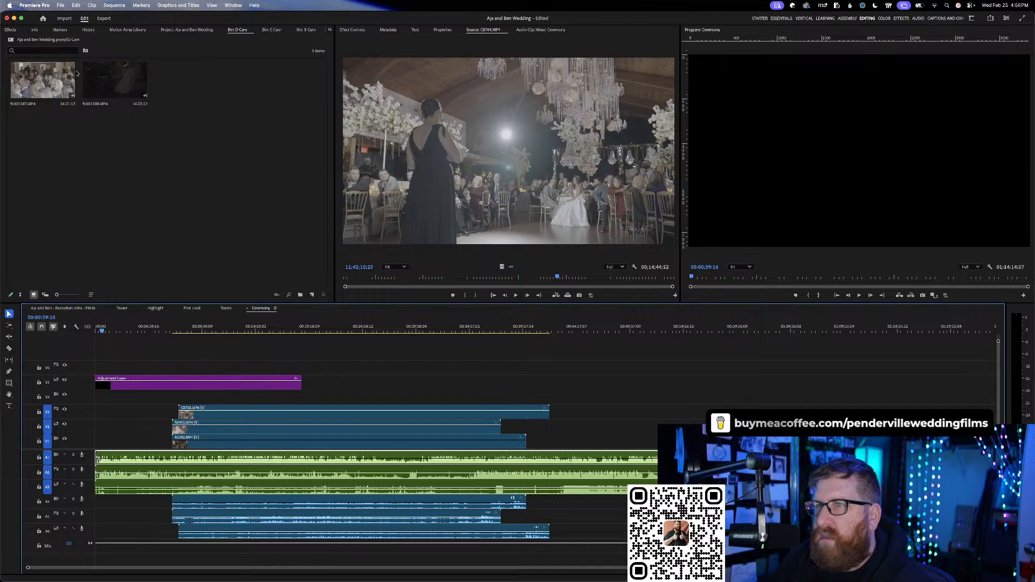
left_click_drag(71, 74, 119, 83)
left_click_drag(337, 279, 193, 400)
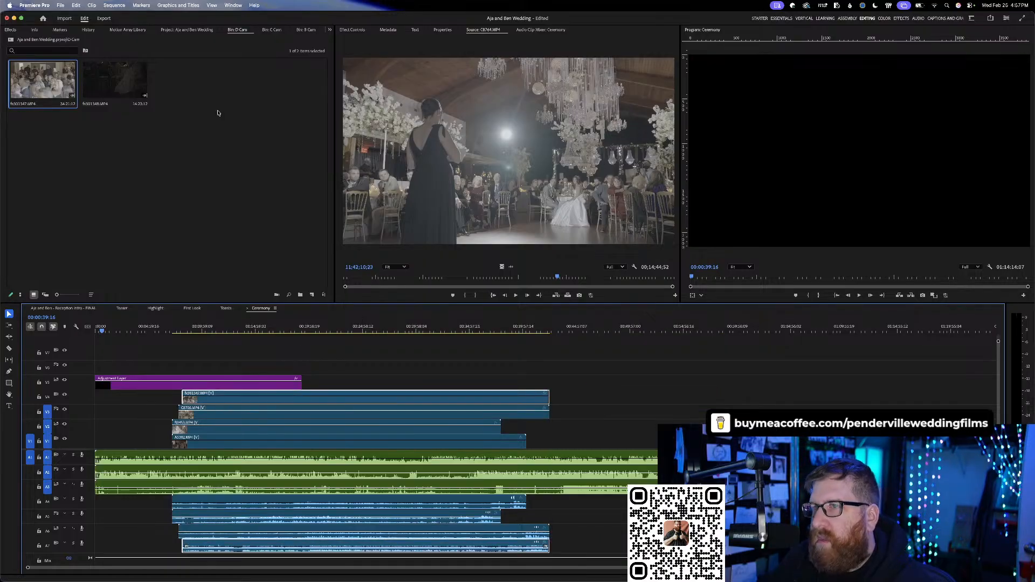
- Open the second D Cam clip and scrub to about 10;32;33 to check what it covers
double_click(112, 84)
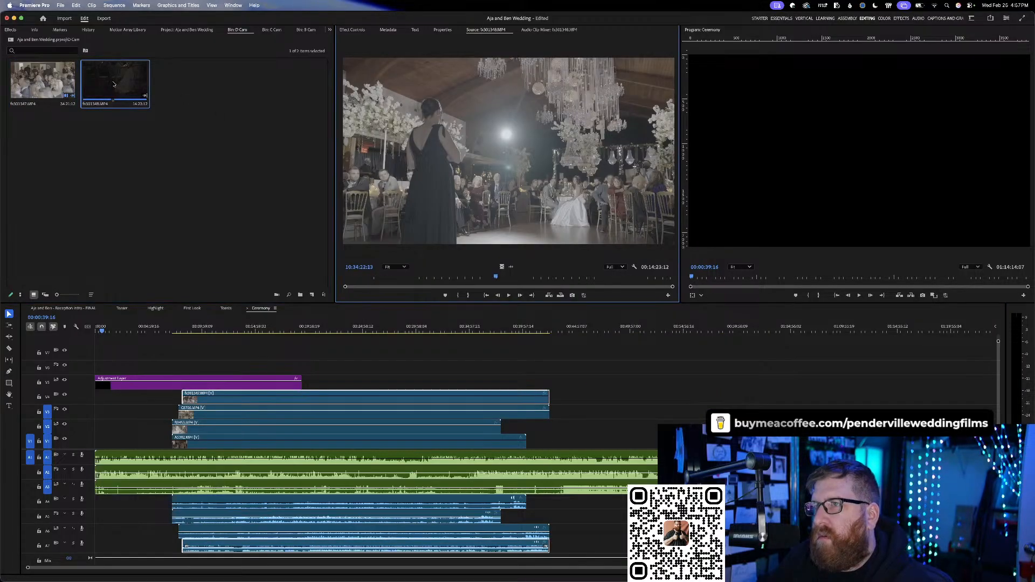
left_click(120, 82)
double_click(120, 81)
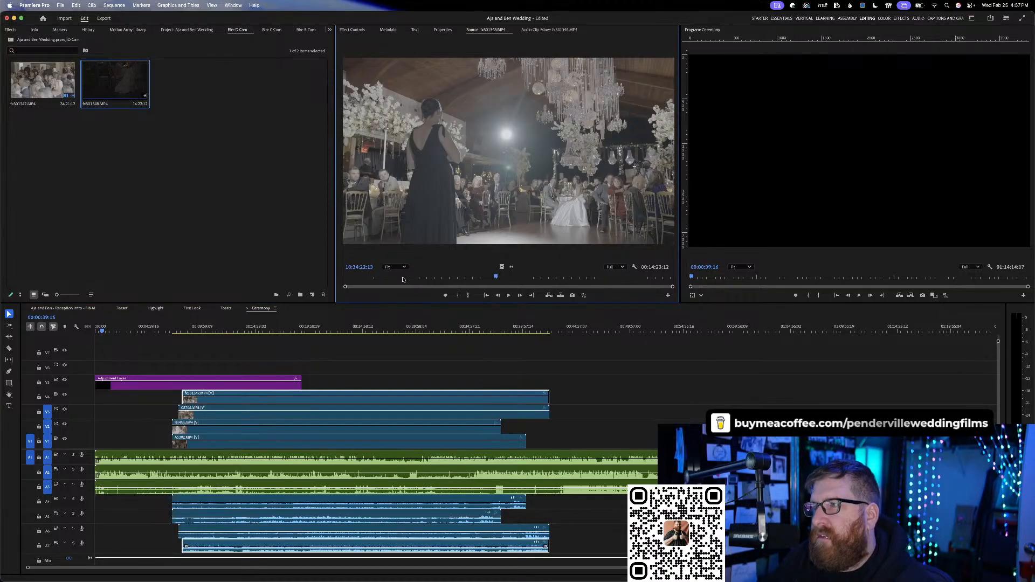
left_click_drag(399, 275, 455, 273)
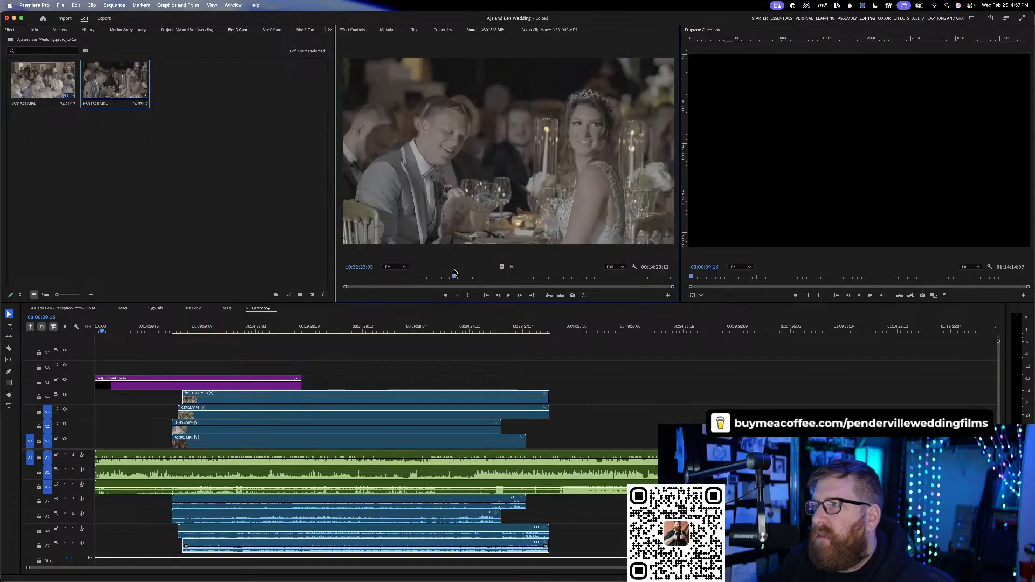
- Place the second D Cam clip in the Toasts sequence above the C Cam clip, on V4 and A7
left_click(225, 308)
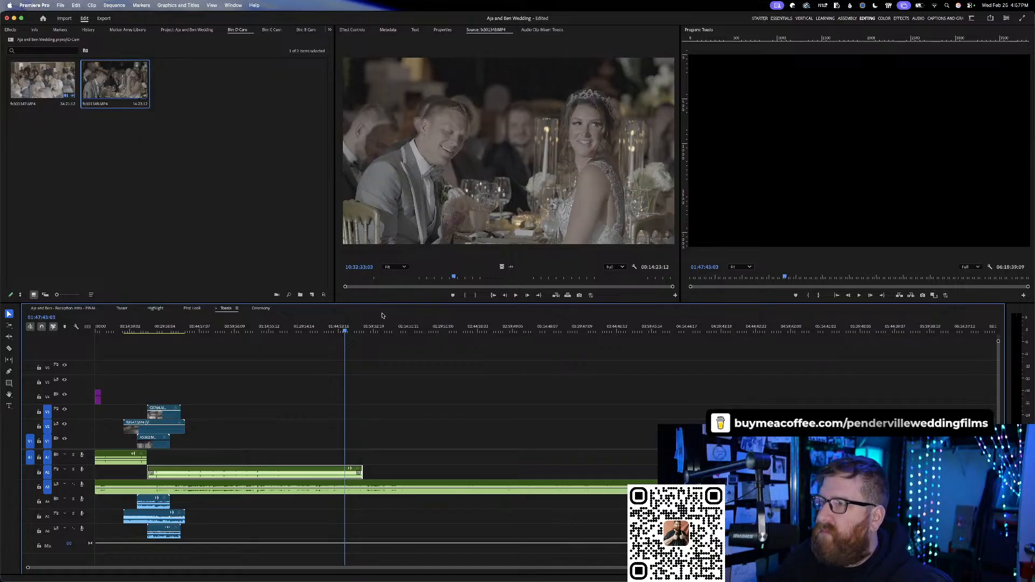
left_click_drag(501, 267, 463, 255)
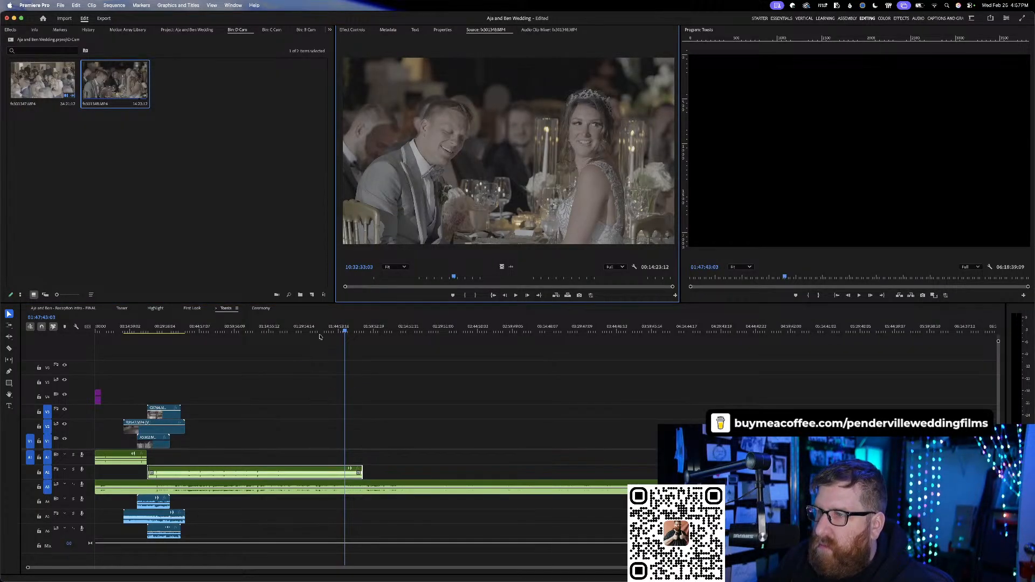
left_click_drag(281, 426, 164, 401)
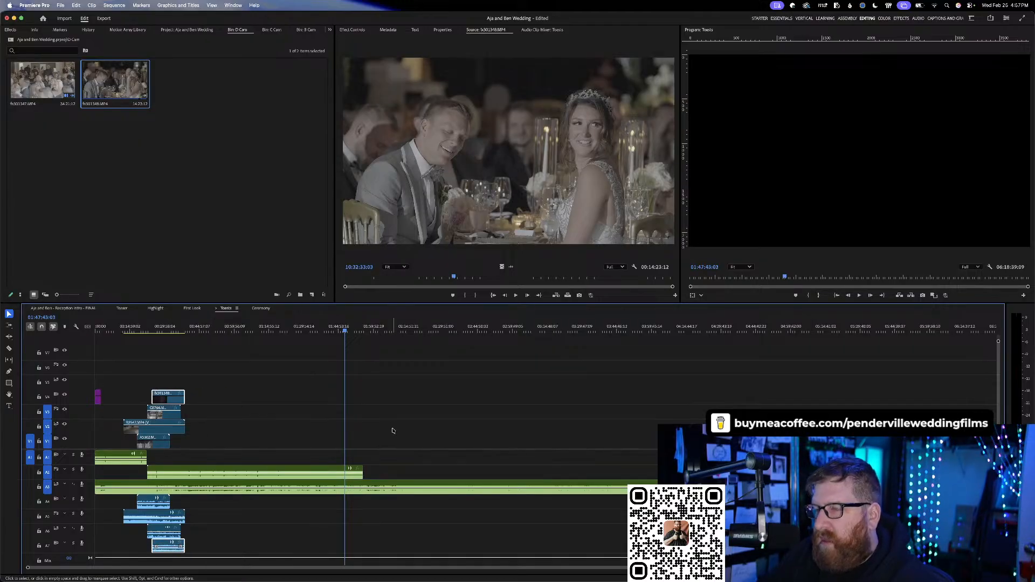
- Synchronize all camera and recorder clips in the Toasts sequence by audio, using track channel 1
left_click_drag(137, 390, 180, 517)
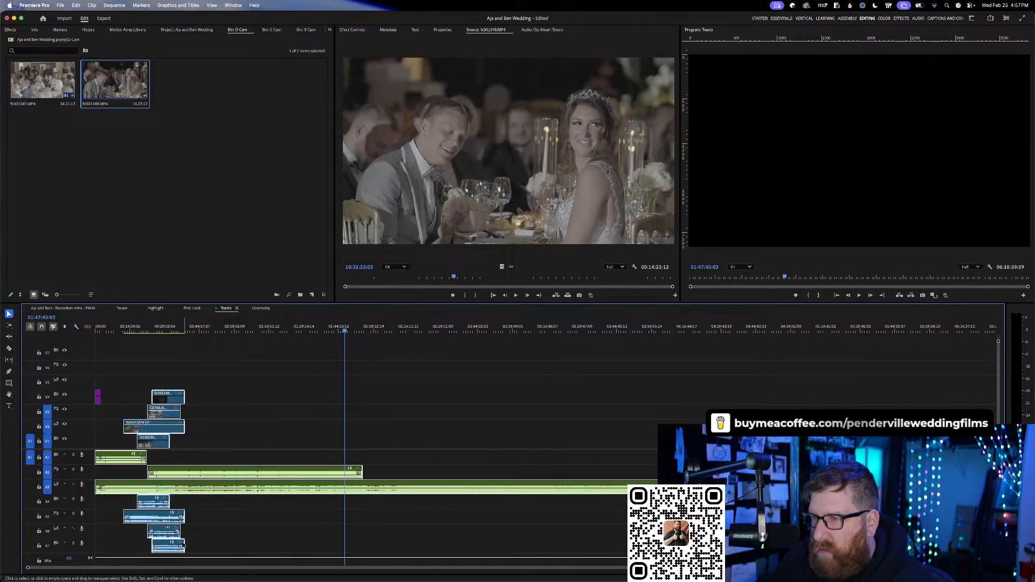
right_click(175, 404)
left_click(208, 306)
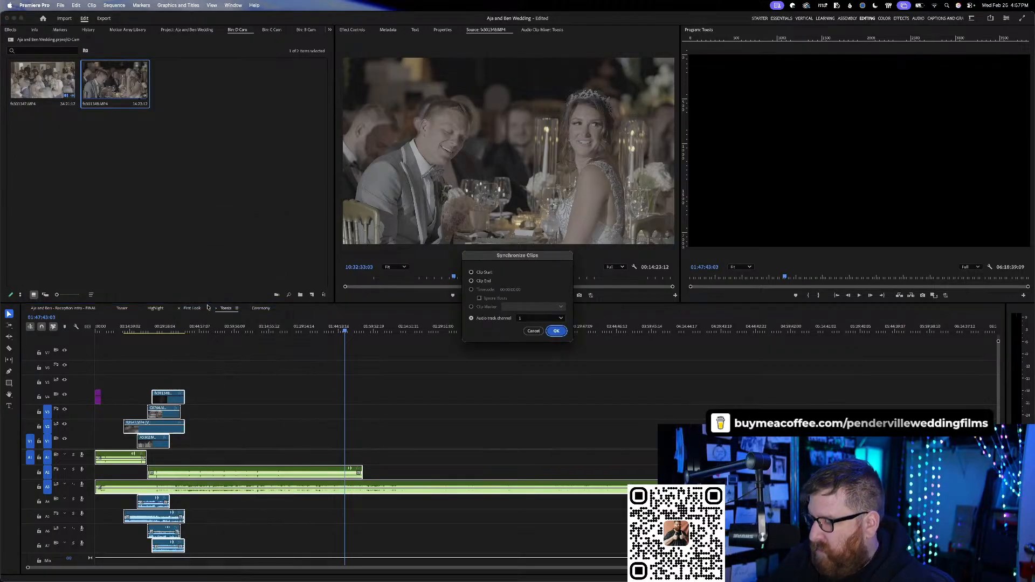
key("Return")
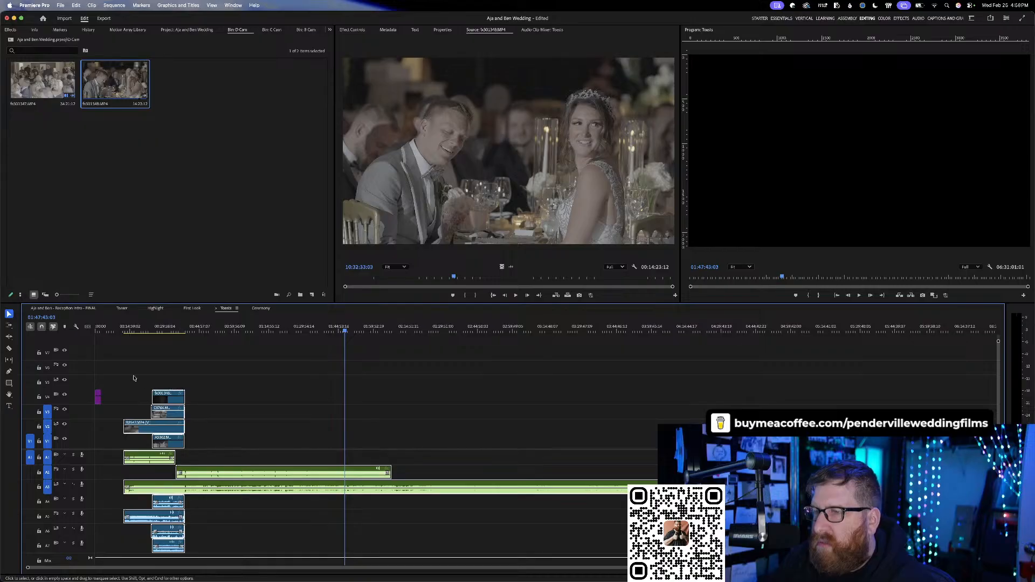
- Split all tracks of the Toasts sequence at 00;24;50;18, where all four cameras are running, and delete everything before the cut
scroll(133, 378, "up", 5)
scroll(217, 388, "left", 3)
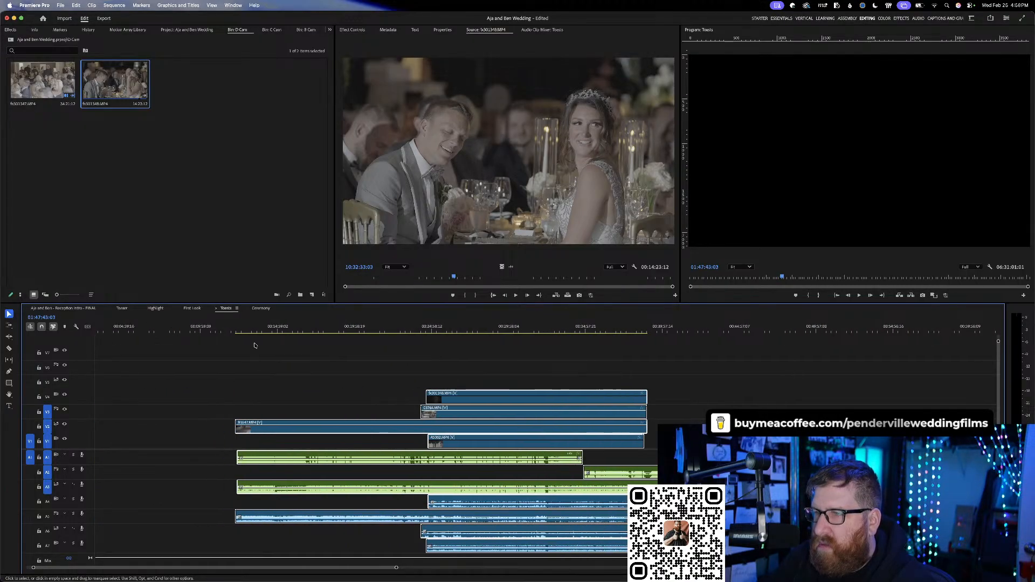
left_click(270, 332)
left_click_drag(270, 330, 389, 324)
scroll(445, 365, "up", 4)
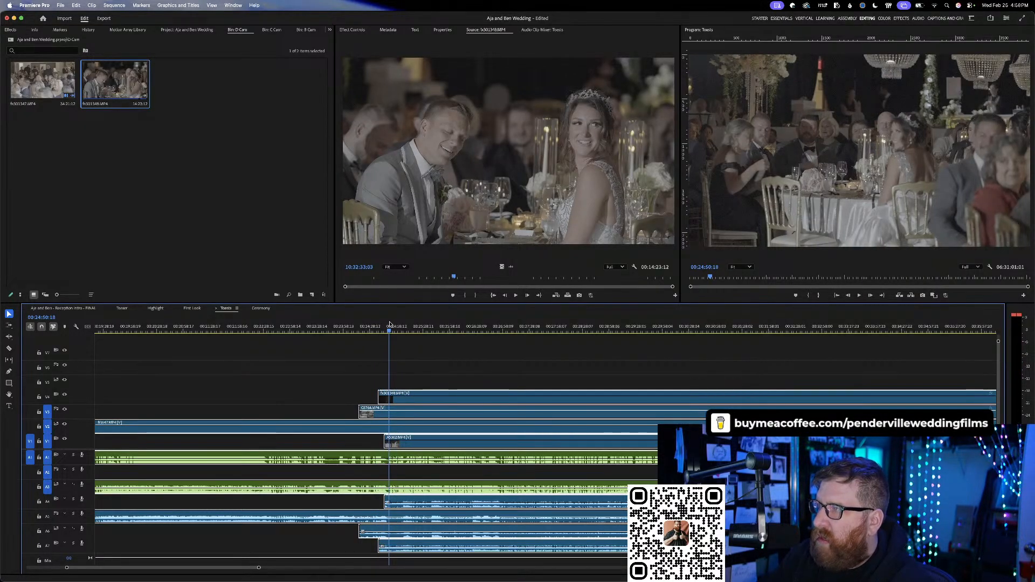
key("c")
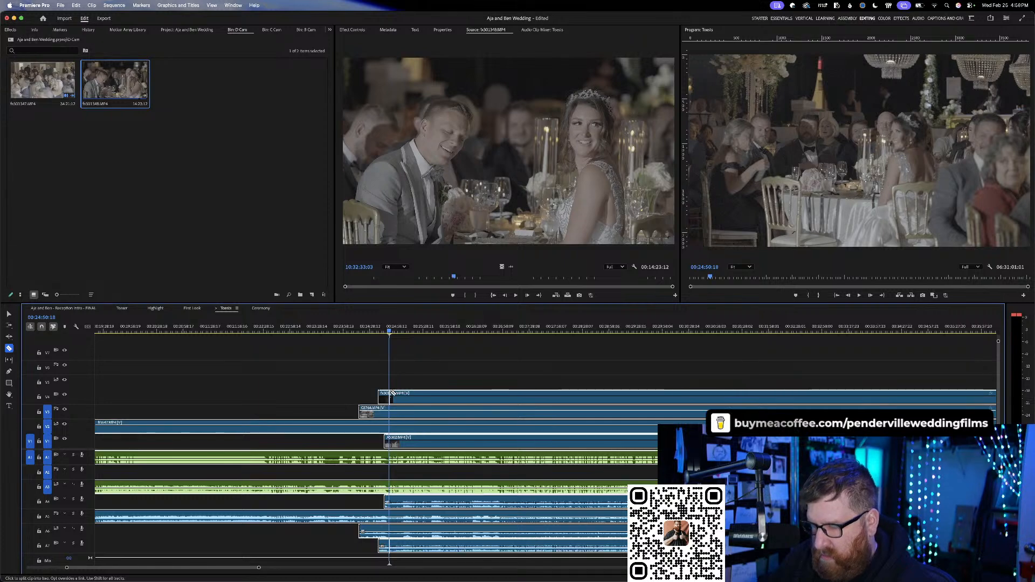
left_click(389, 410, "shift")
key("v")
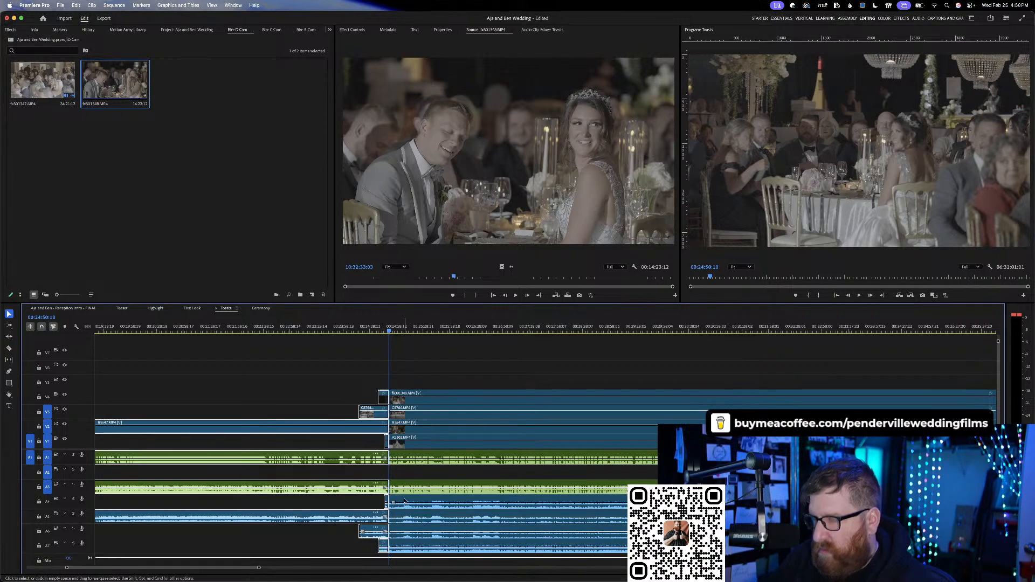
scroll(305, 378, "down", 5)
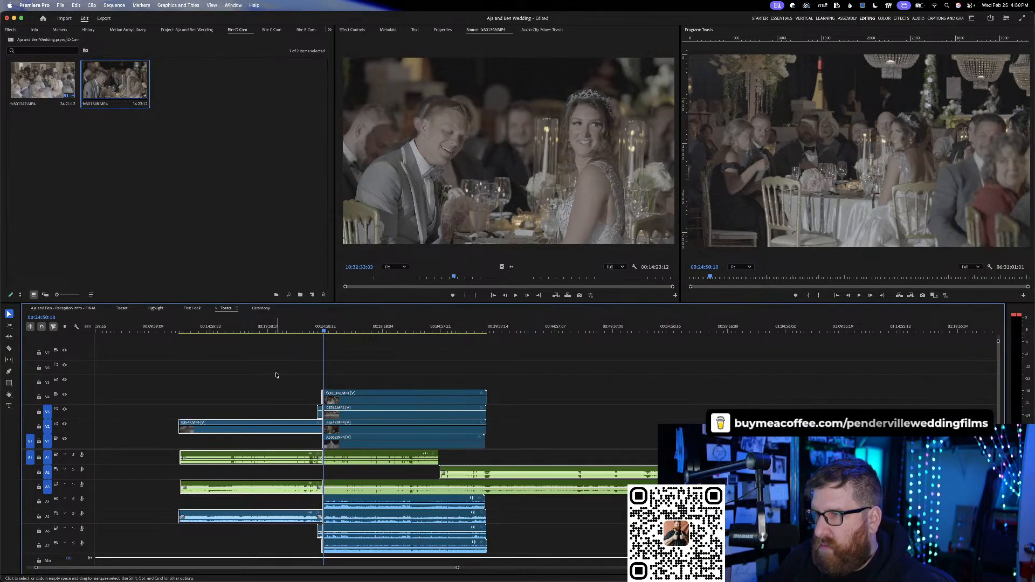
left_click_drag(227, 374, 323, 555)
key("Delete")
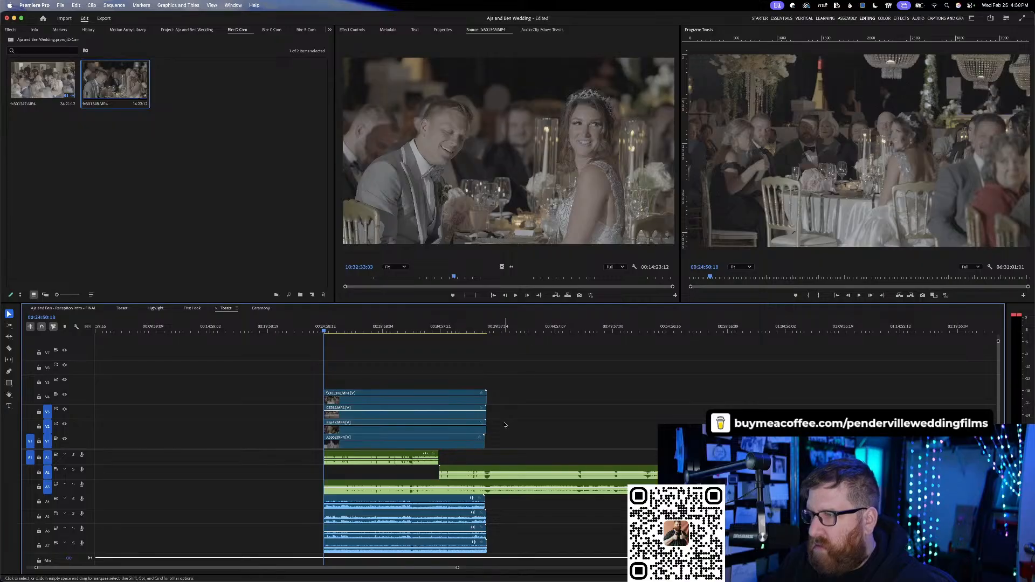
- Check the end of the toasts, split all tracks where the V1 A Cam clip ends, and delete everything after the cut
left_click(468, 327)
key("space")
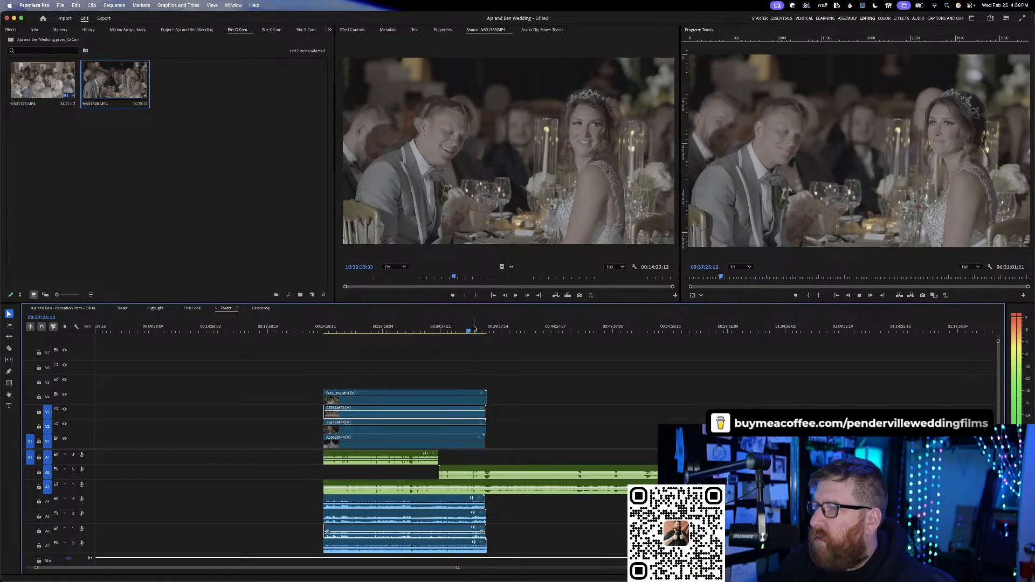
left_click(477, 329)
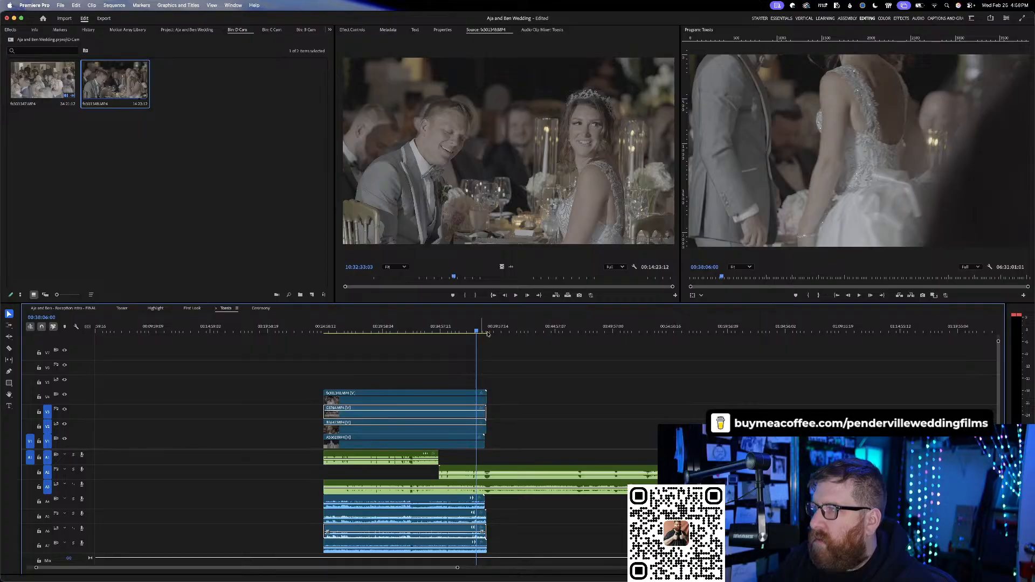
left_click(487, 330)
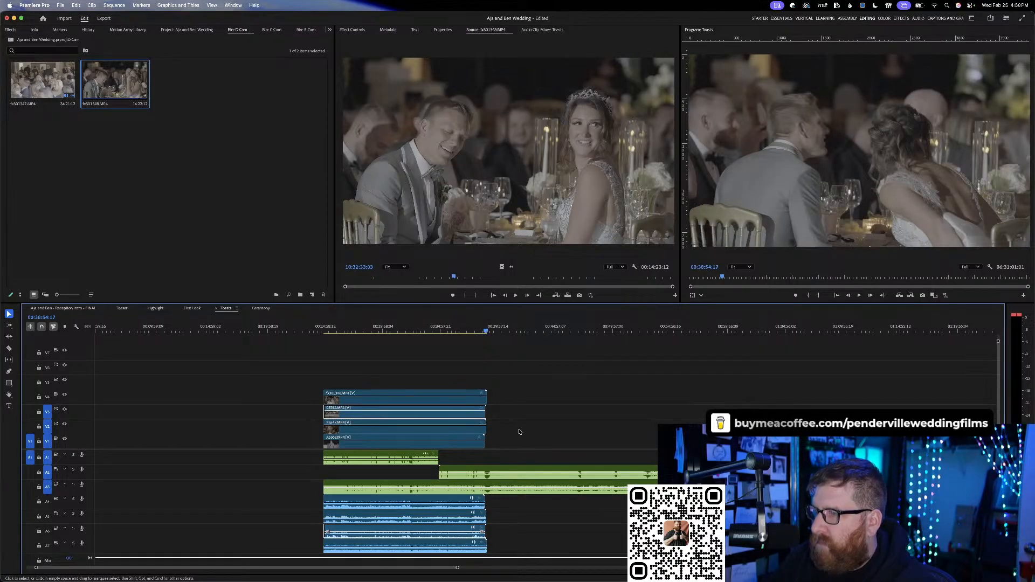
scroll(508, 432, "up", 4)
left_click(415, 331)
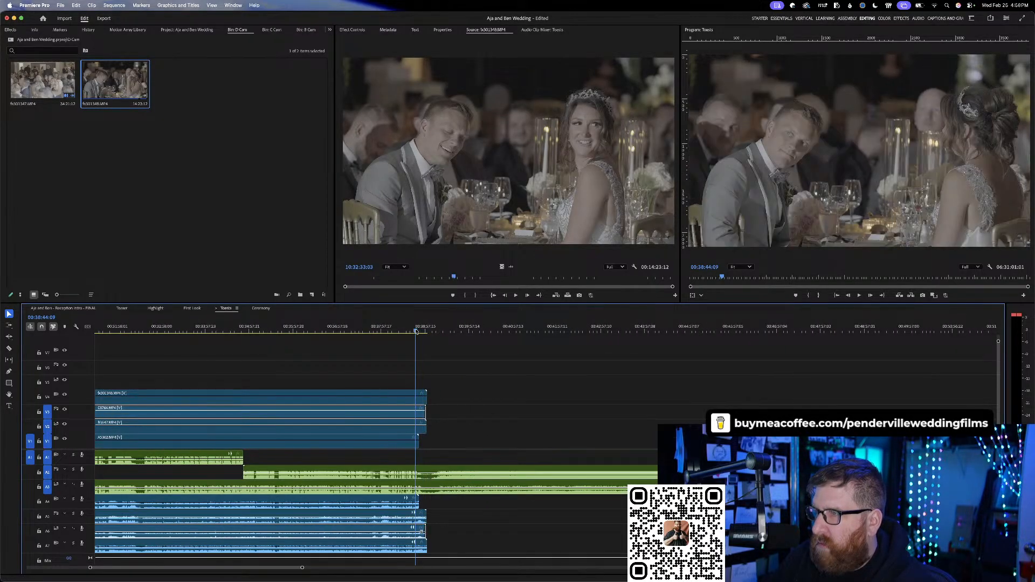
key("space")
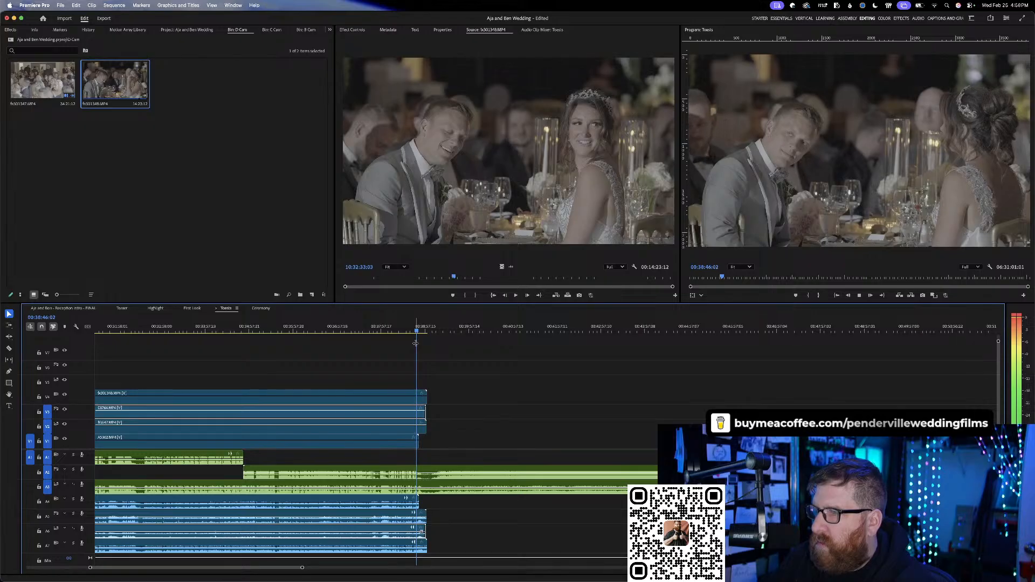
scroll(423, 371, "up", 4)
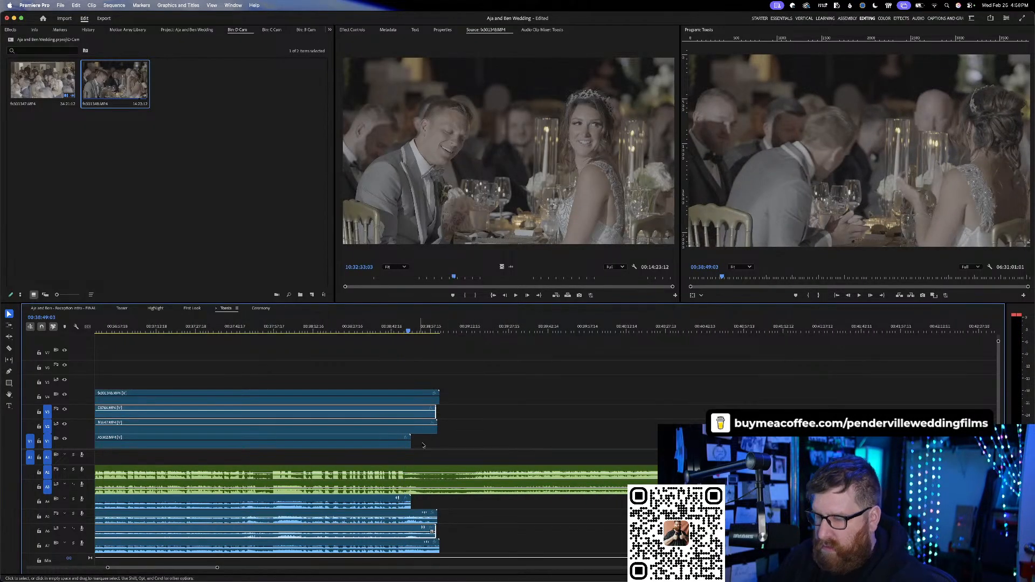
key("c")
left_click(416, 475, "shift")
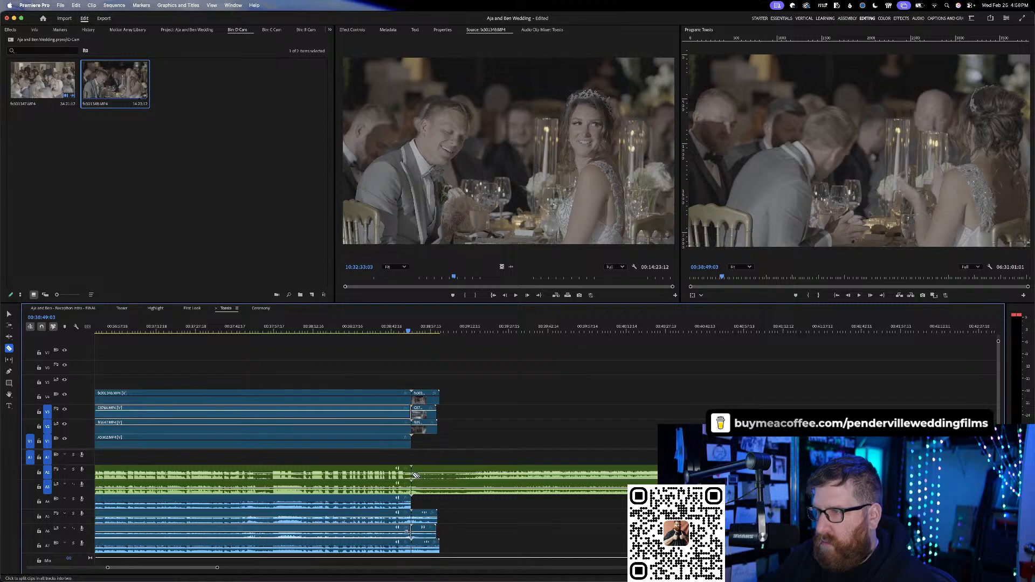
key("v")
left_click_drag(428, 379, 464, 543)
key("Delete")
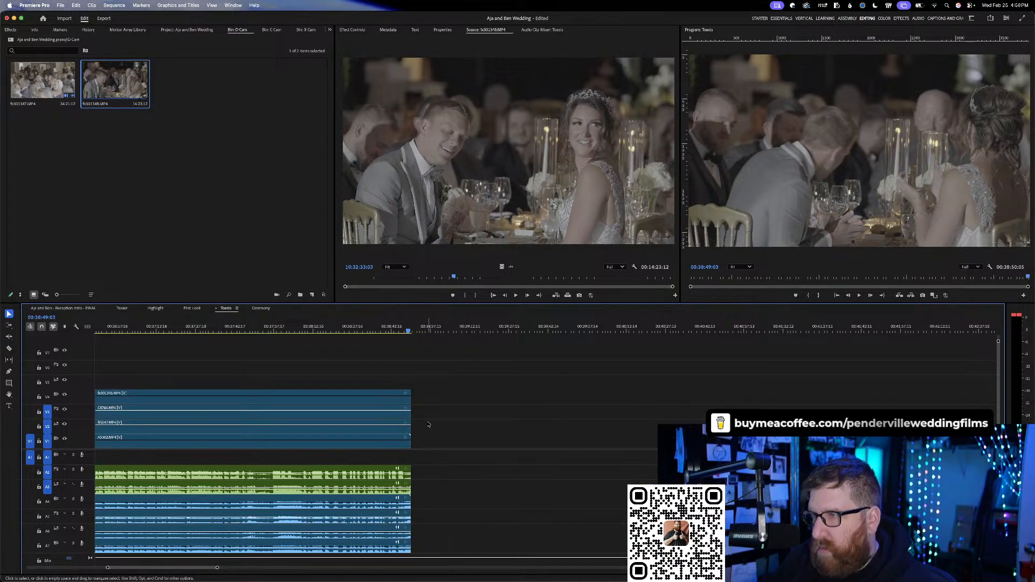
- Move the adjustment layer to V7, close the gap before the synchronized clips, and extend the layer to their end
scroll(428, 425, "down", 4)
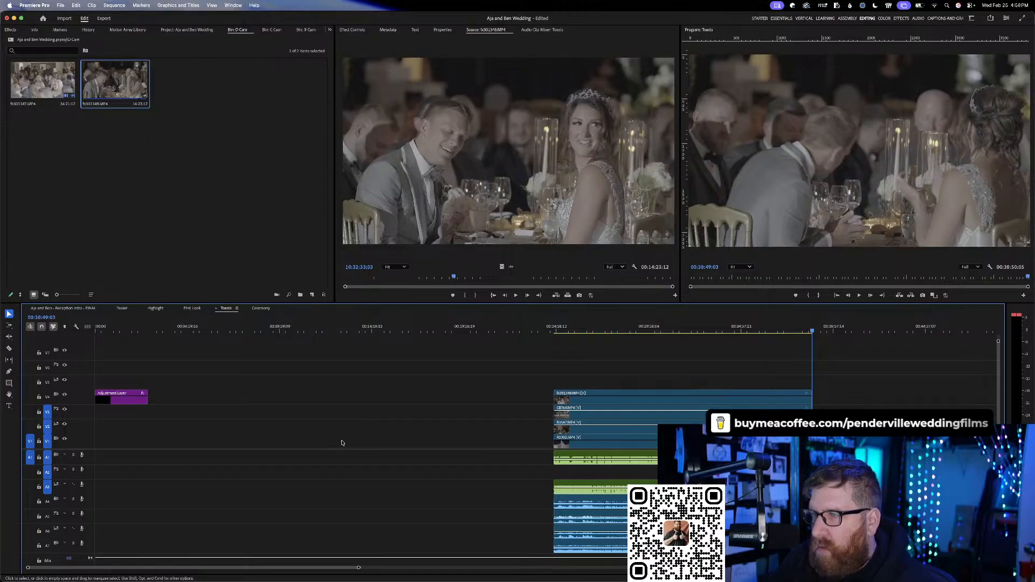
left_click(316, 442)
left_click_drag(129, 397, 129, 353)
left_click(187, 437)
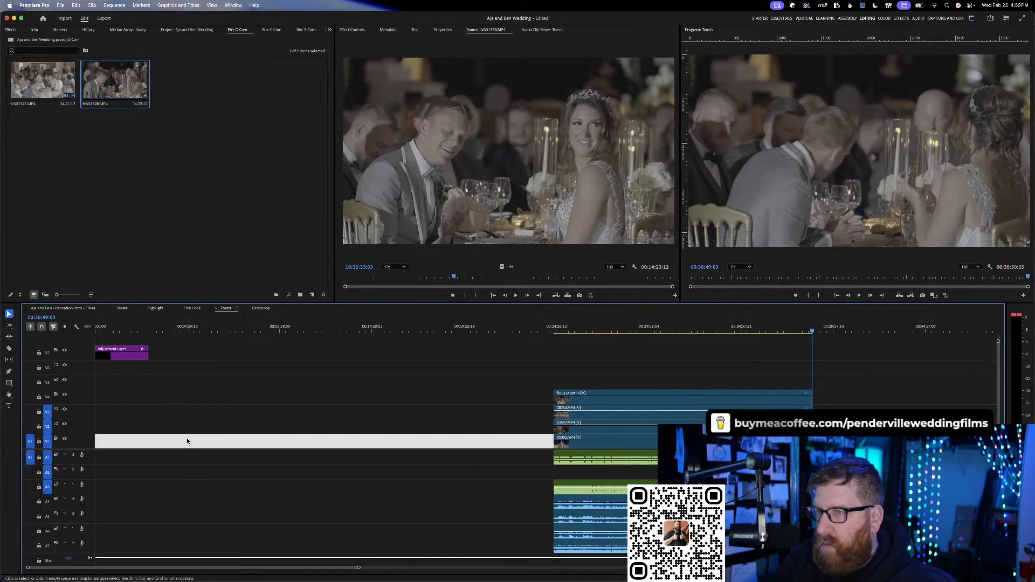
key("Delete")
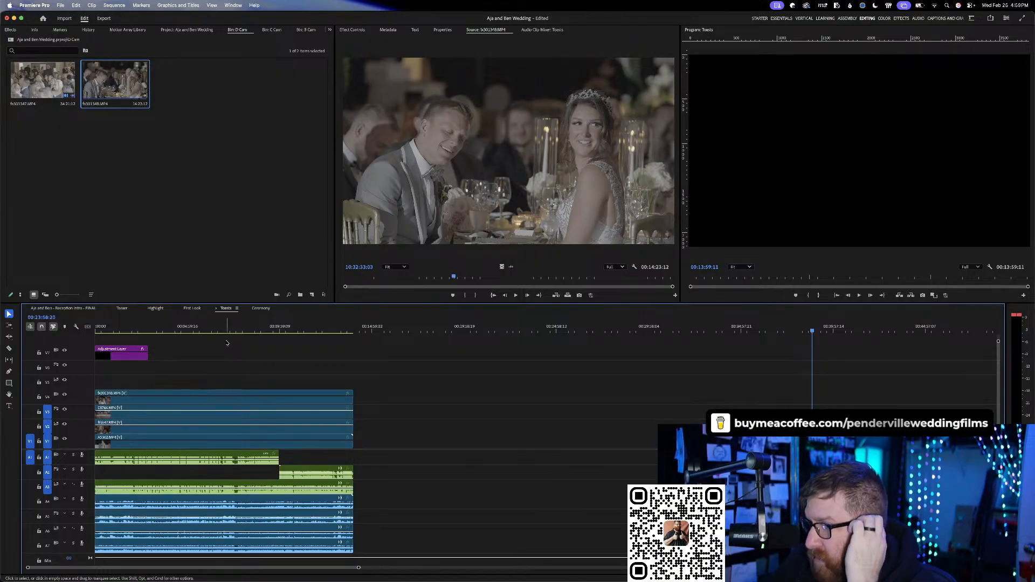
left_click_drag(148, 350, 353, 348)
- Hide tracks V4, V3 and V2 in turn around 00;06;28;16 to check each camera angle of the toasts
left_click(215, 327)
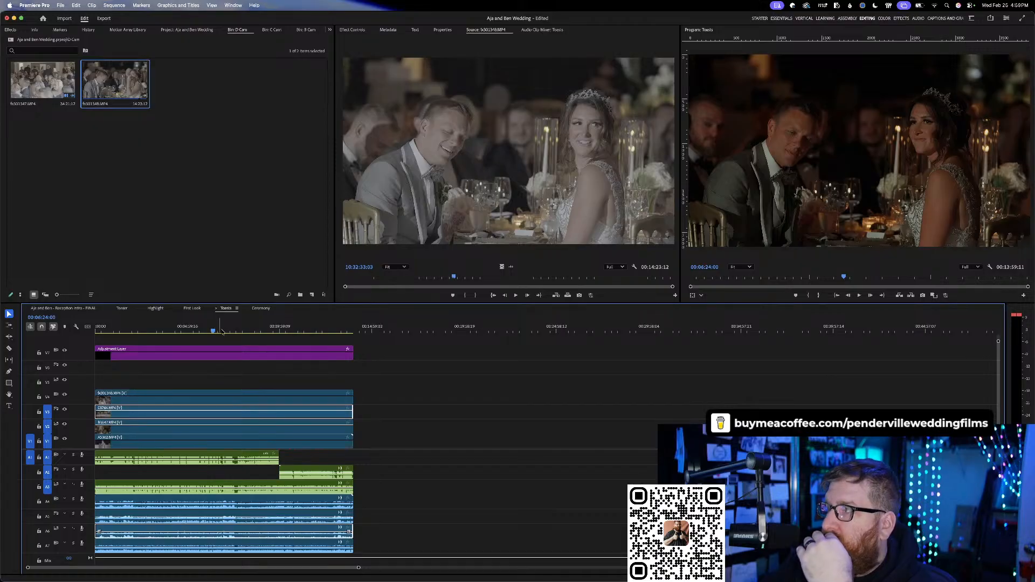
left_click(65, 394)
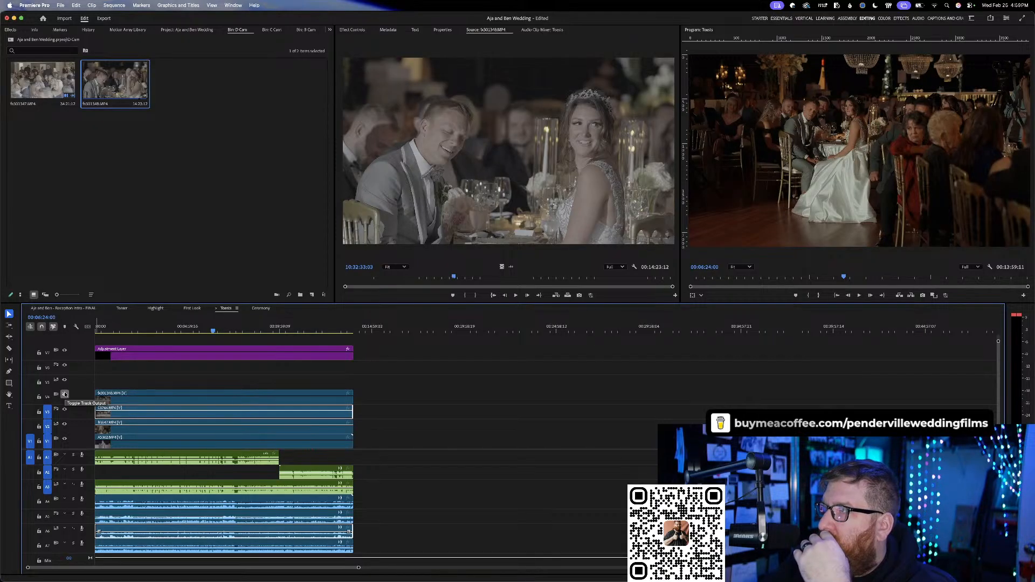
left_click(65, 409)
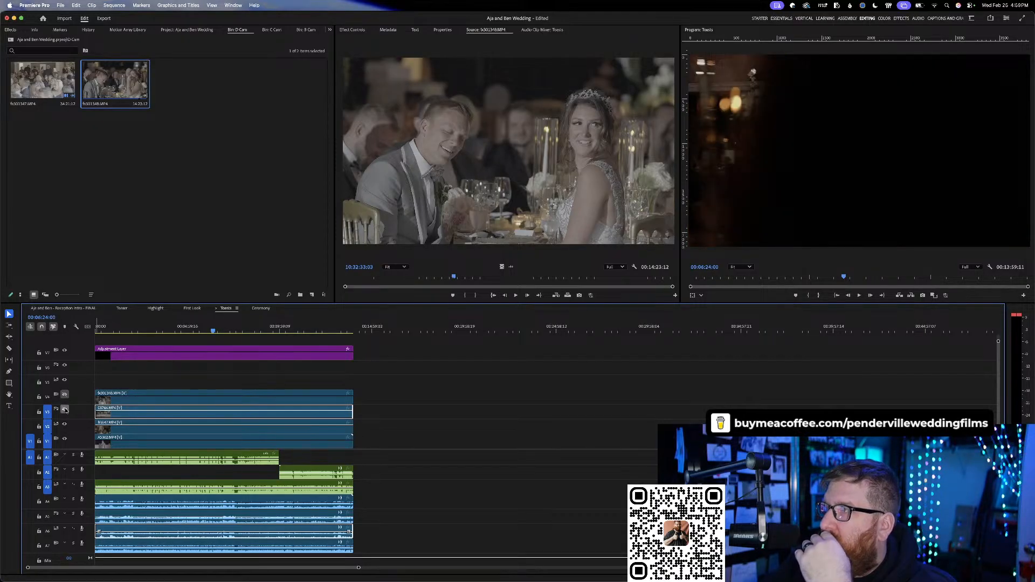
mouse_move(211, 328)
left_mouse_down()
mouse_move(200, 332)
mouse_move(215, 331)
left_mouse_up()
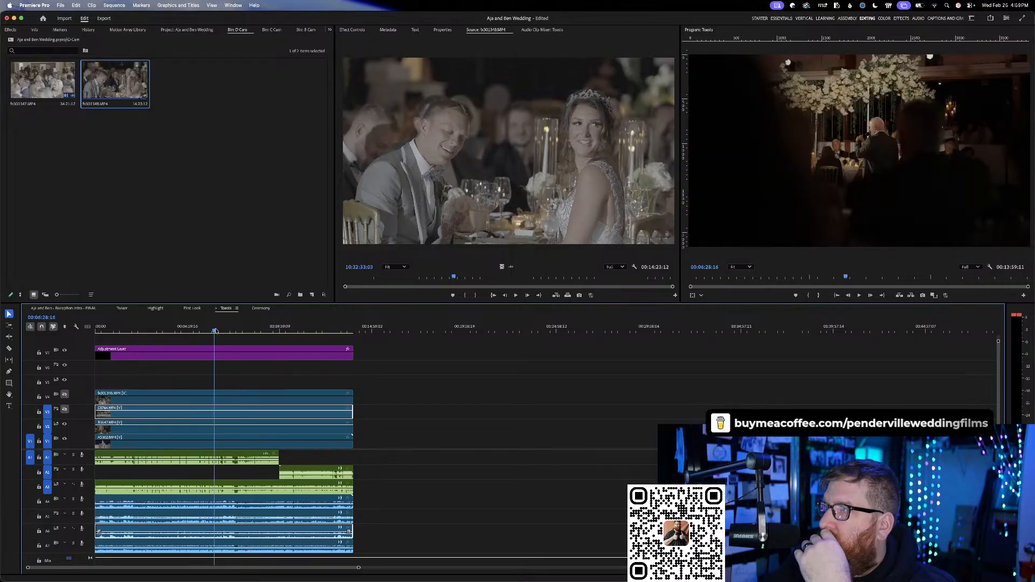
left_click(64, 424)
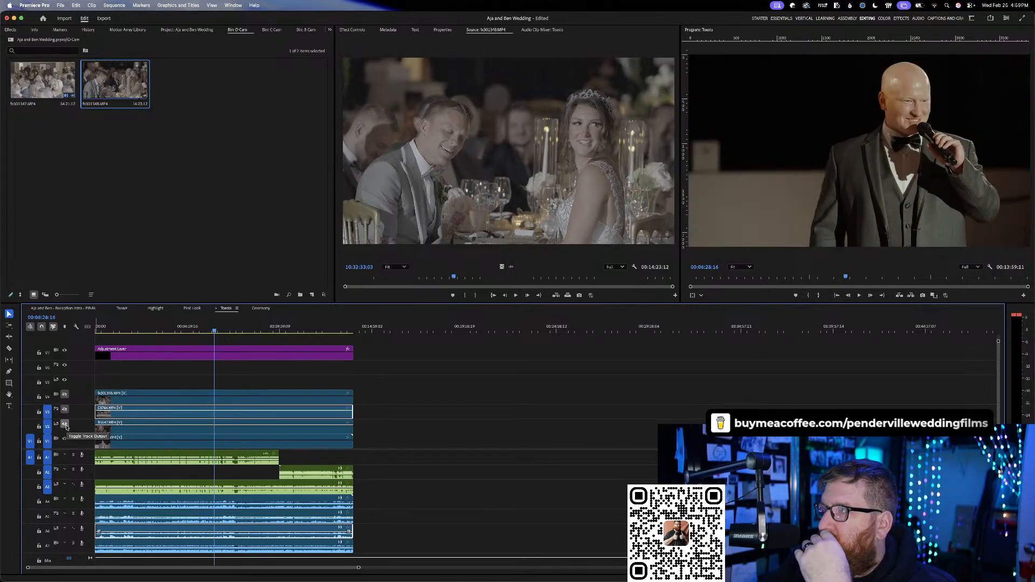
- Move the A Cam clip above the other cameras, show V2 to V4 again, and shift the video stack down to V1 through V4
left_click(224, 443)
left_click_drag(224, 443, 185, 393)
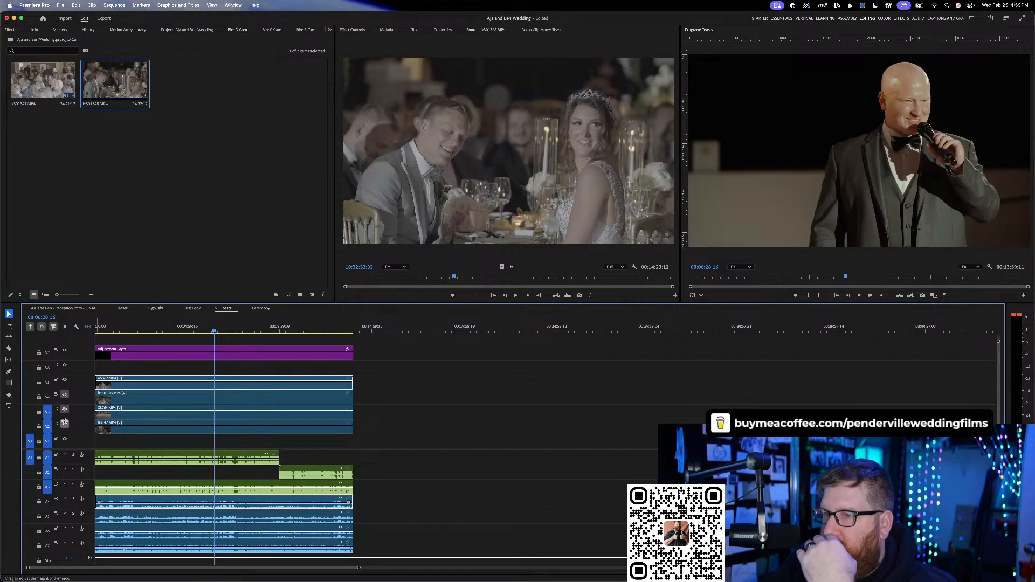
left_click_drag(64, 424, 65, 408)
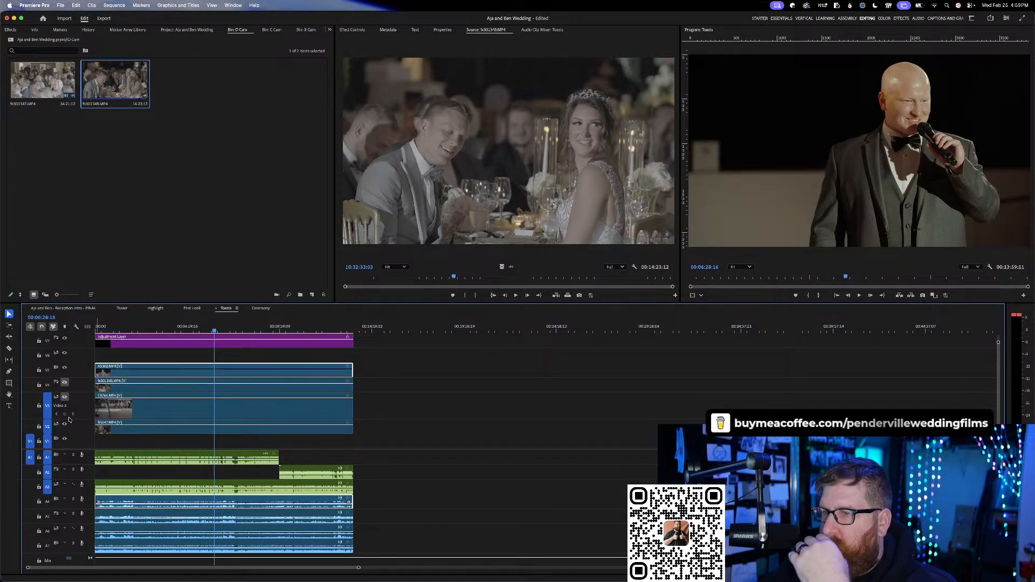
double_click(85, 416)
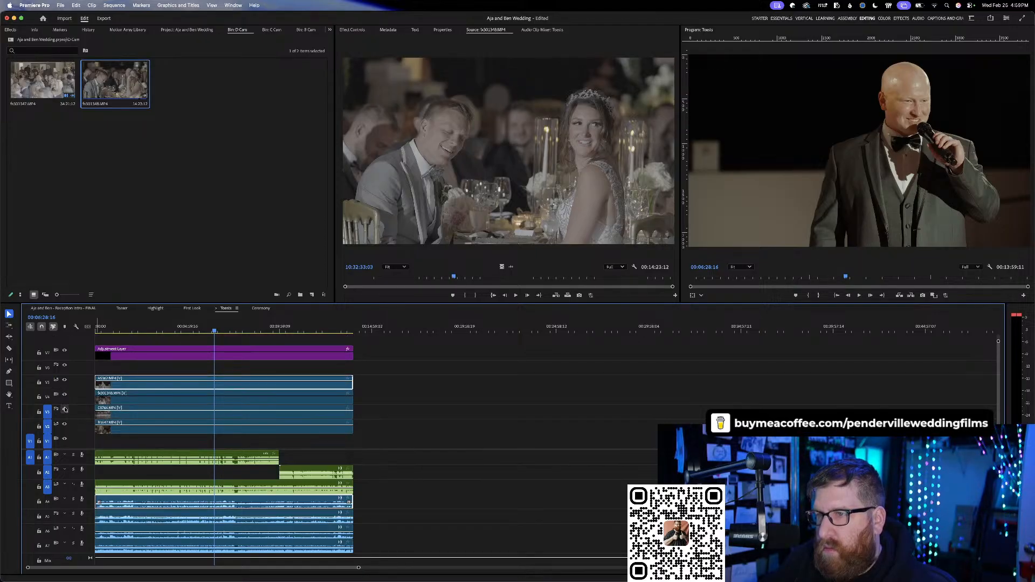
left_click_drag(151, 372, 205, 423)
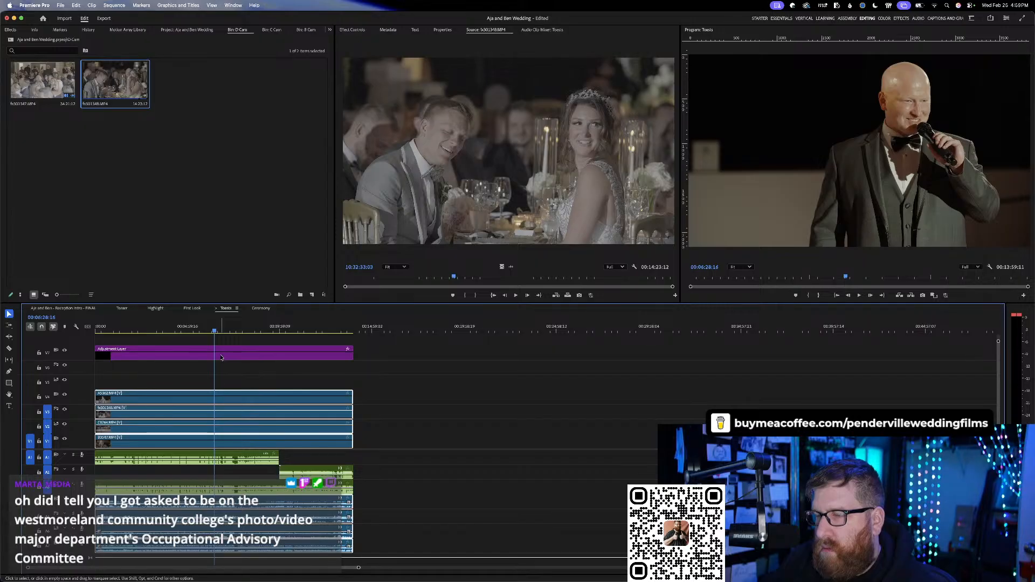
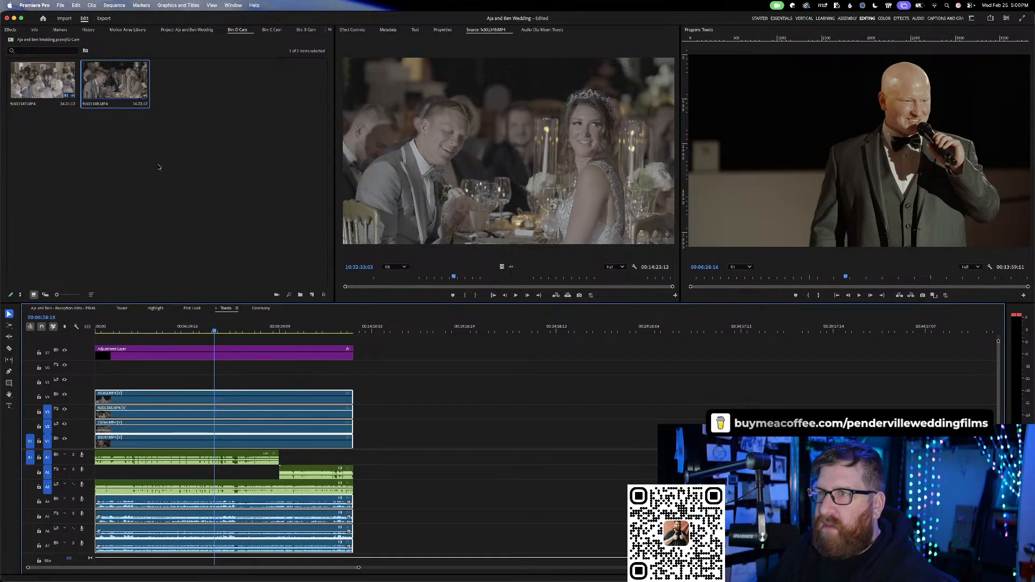
- Switch to the Ceremony sequence and synchronize its selected camera and recorder clips by audio, using track channel 1
left_click(260, 309)
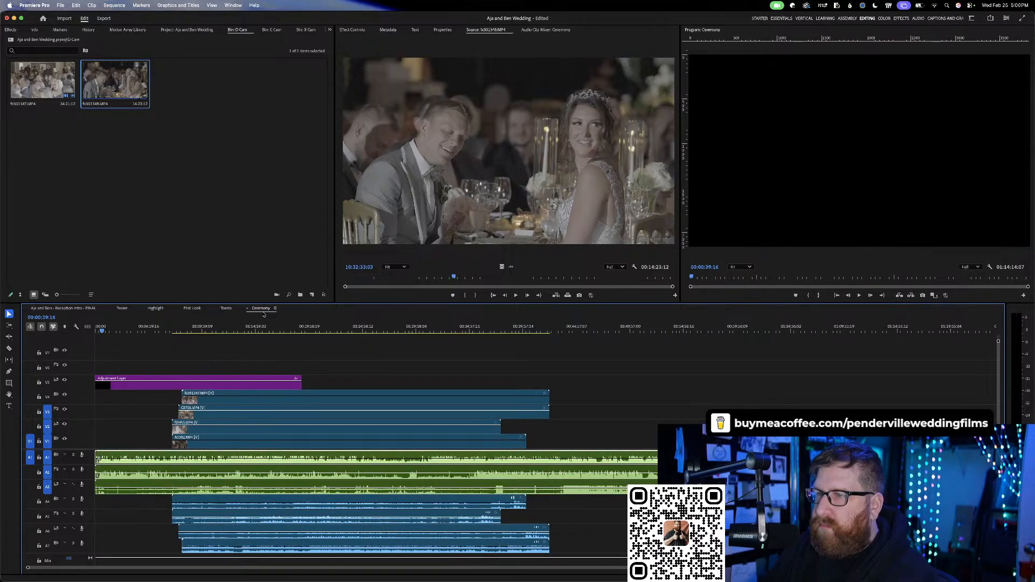
right_click(478, 427)
left_click(512, 305)
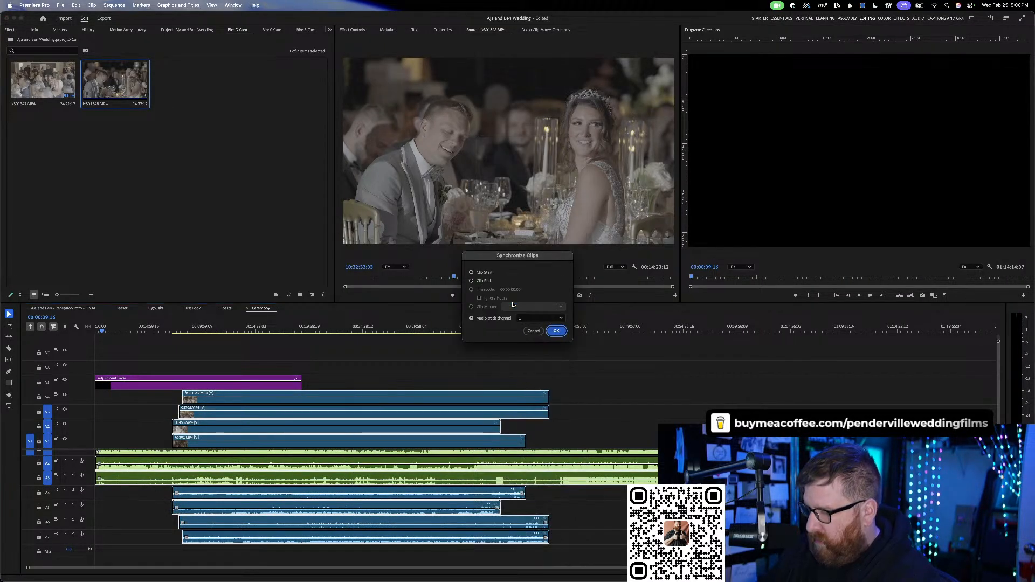
key("Return")
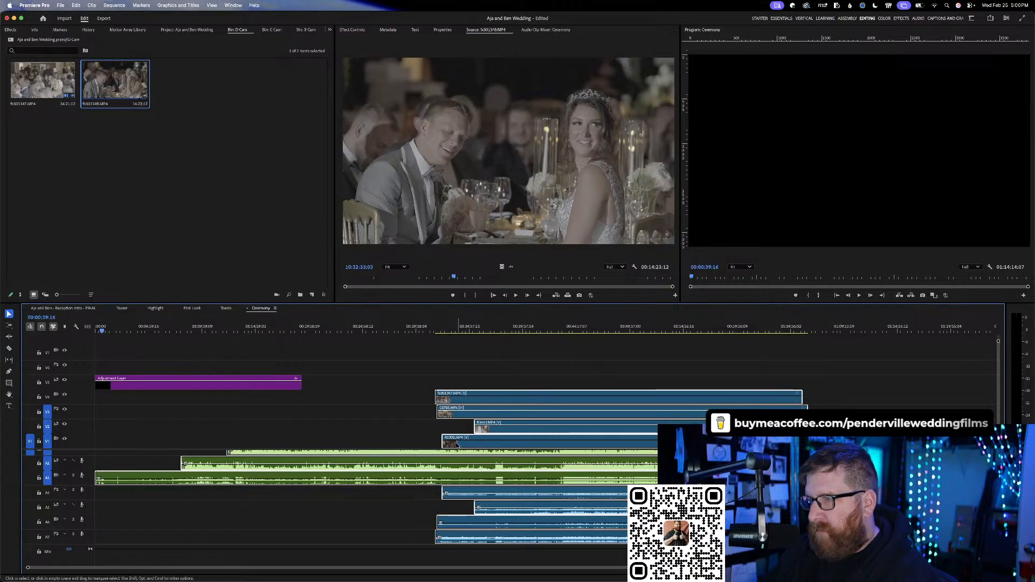
- Play the synchronized ceremony from about 00;33;17 to check the top angle, and swap the V3 and V4 camera clips
left_click(452, 330)
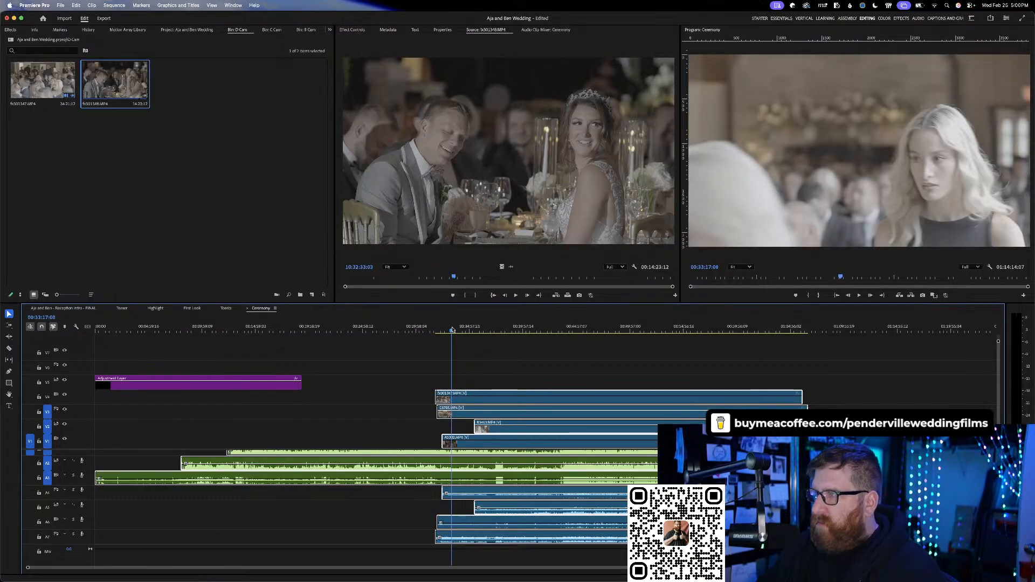
key("space")
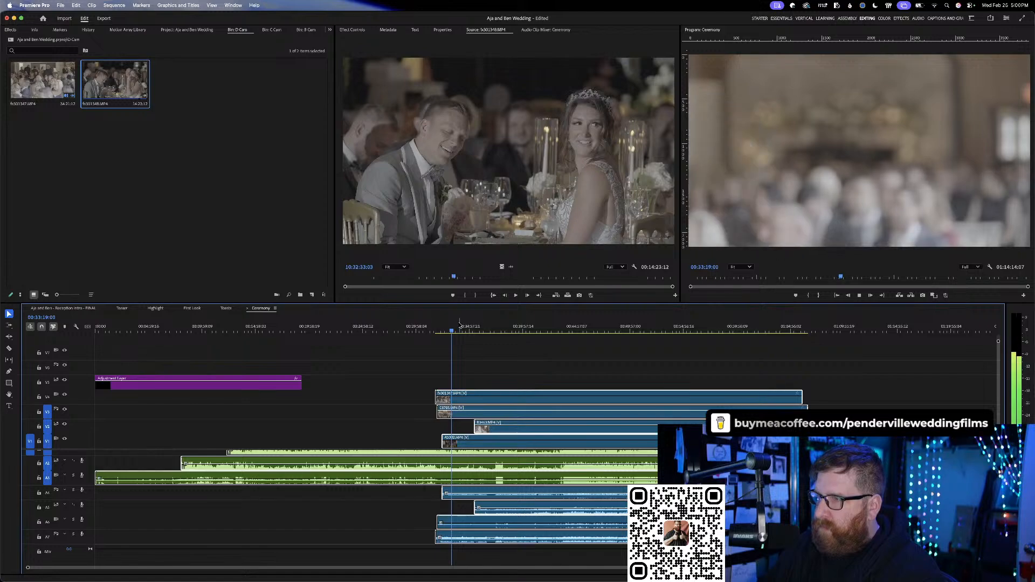
key("space")
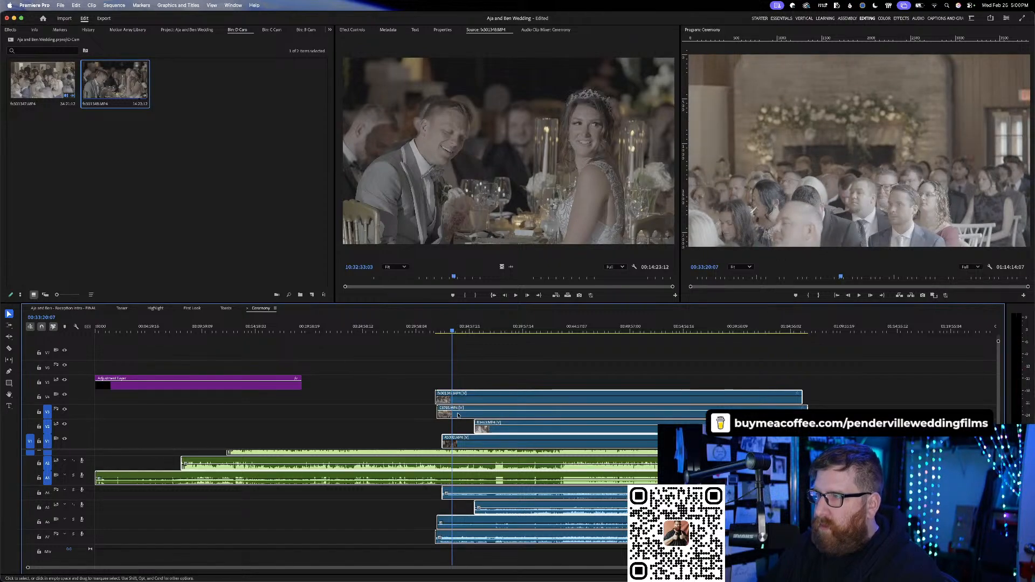
mouse_move(457, 414)
left_mouse_down()
mouse_move(459, 386)
mouse_move(457, 410)
left_mouse_up()
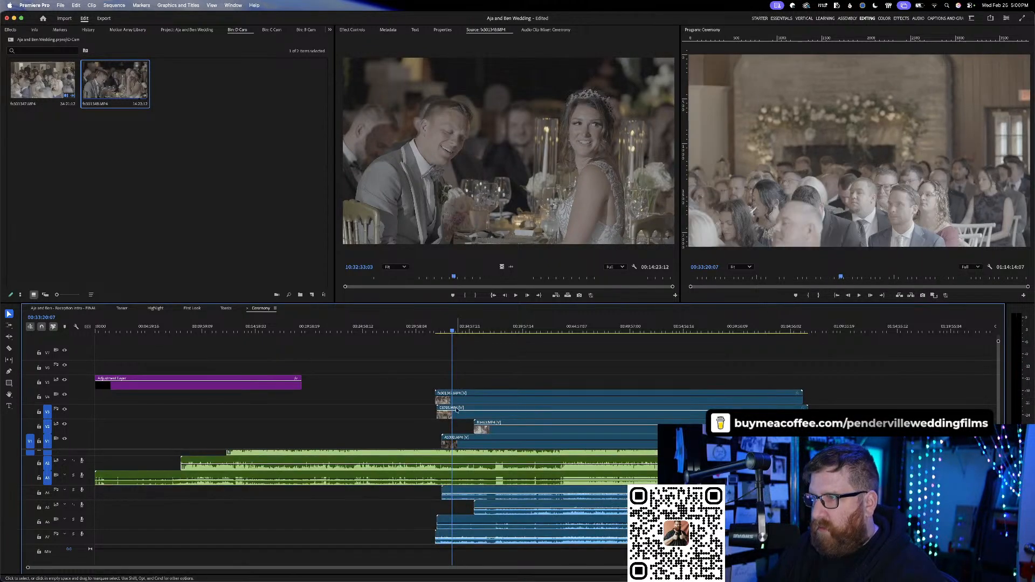
left_click(462, 414)
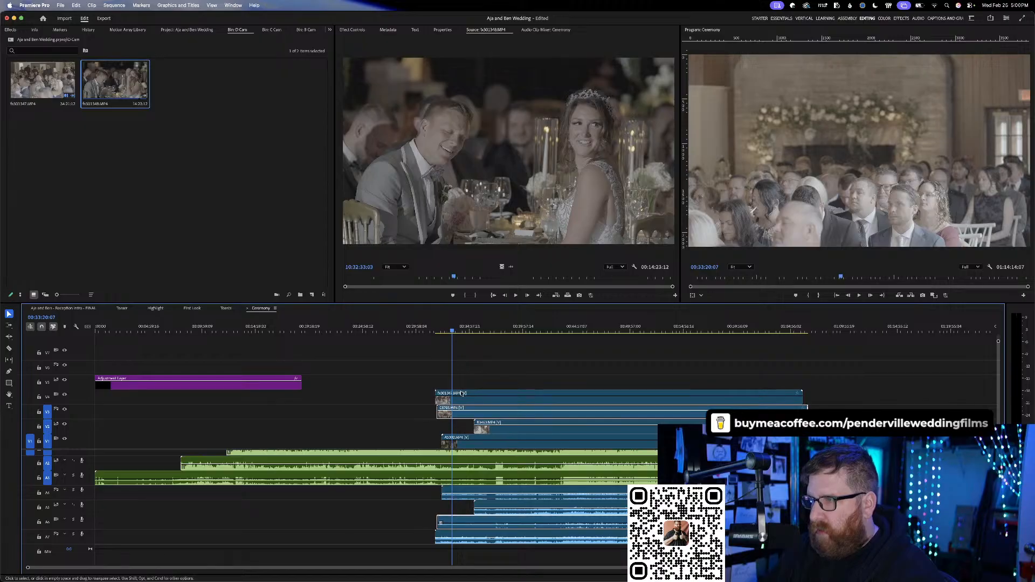
left_click_drag(462, 414, 483, 404)
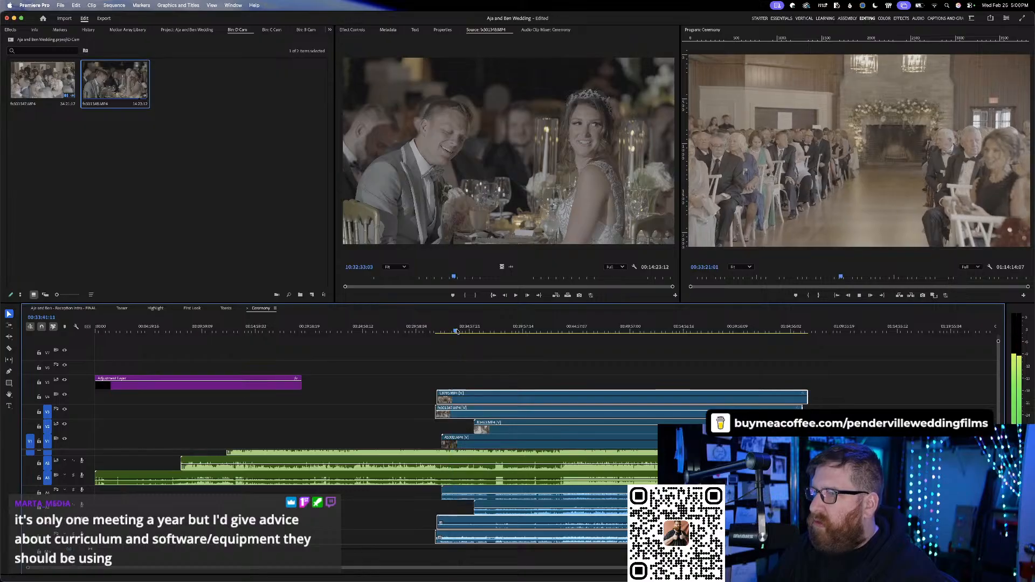
- Split the clips on all tracks of the Ceremony sequence at 00:37:14:22
left_click(468, 332)
left_click_drag(469, 332, 494, 334)
key("c")
left_click(494, 390, "shift")
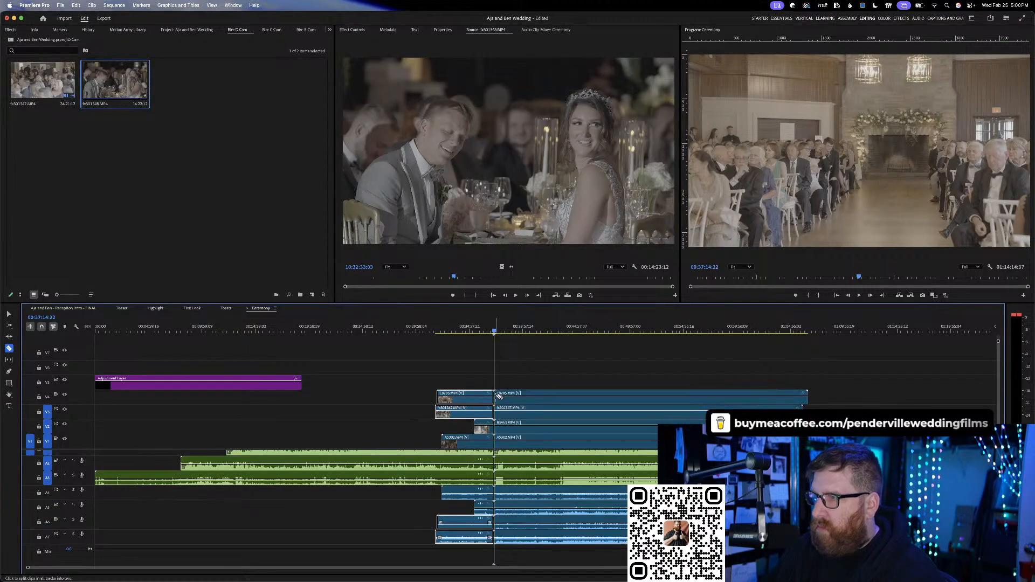
- Delete all video and audio before the cut and close the gap so the ceremony footage begins at the sequence start
key("v")
left_click_drag(430, 372, 487, 536)
key("Delete")
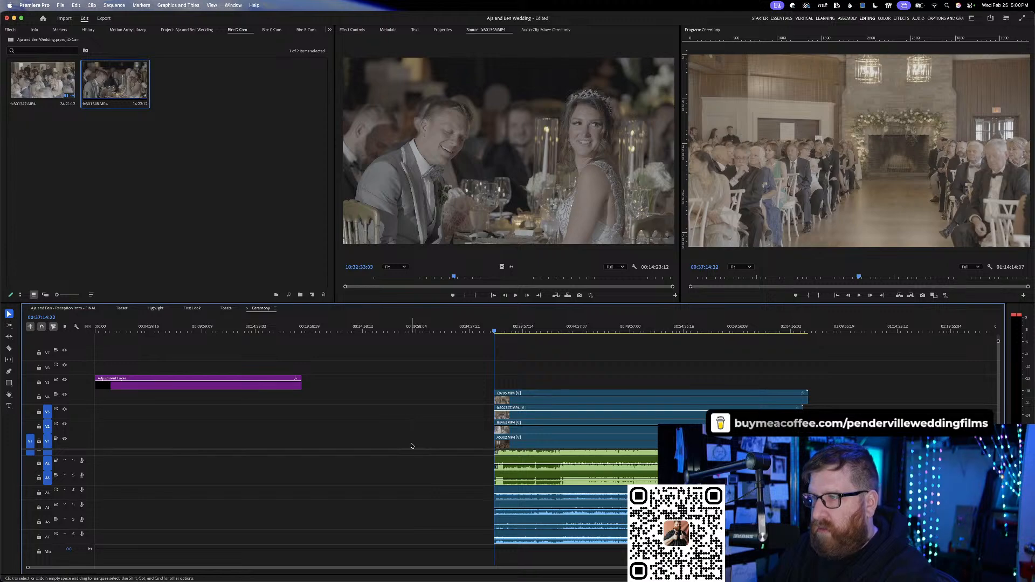
left_click(411, 440)
key("Delete")
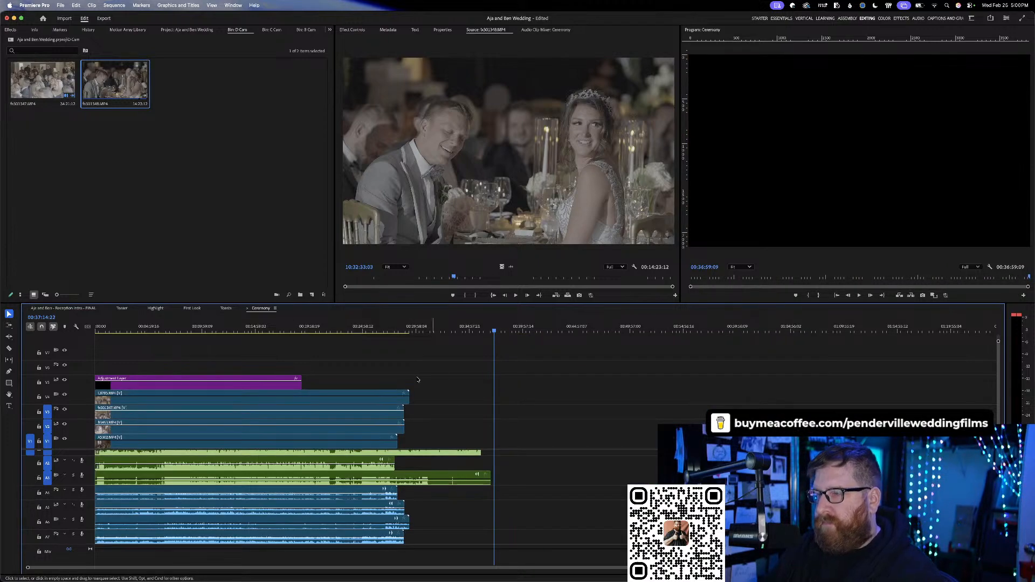
- Cut the green audio clips where the longest ceremony video clip ends and remove the excess audio after it
left_click(379, 328)
left_click_drag(379, 328, 403, 328)
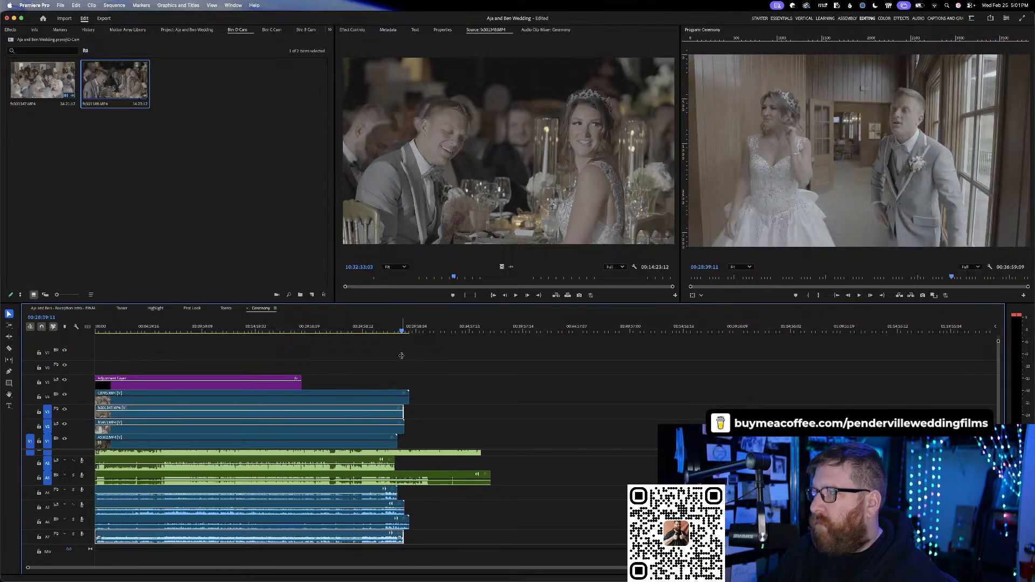
scroll(399, 359, "up", 5)
scroll(399, 360, "right", 4)
scroll(399, 359, "right", 2)
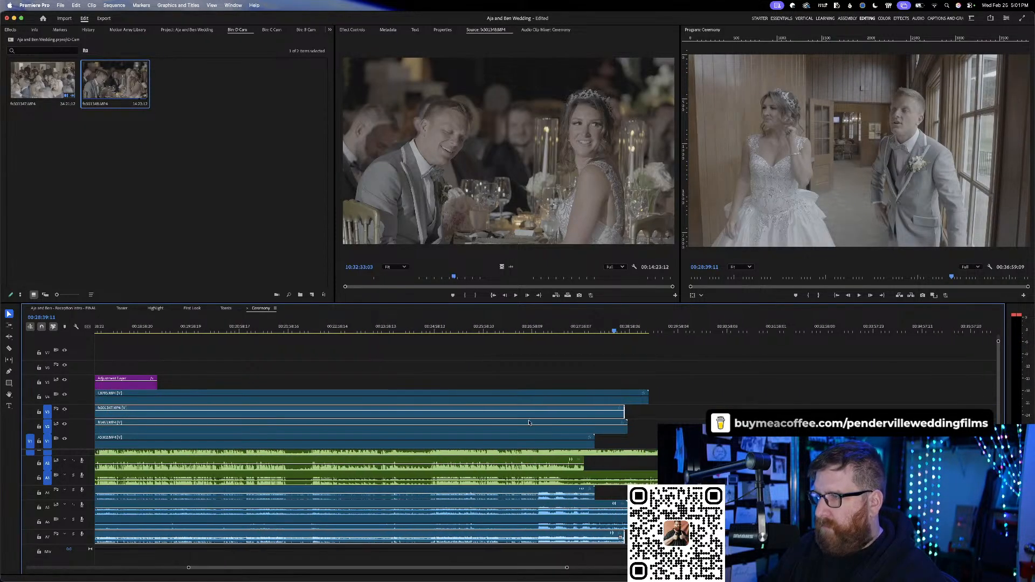
scroll(545, 472, "up", 1)
left_click_drag(613, 332, 660, 333)
key("c")
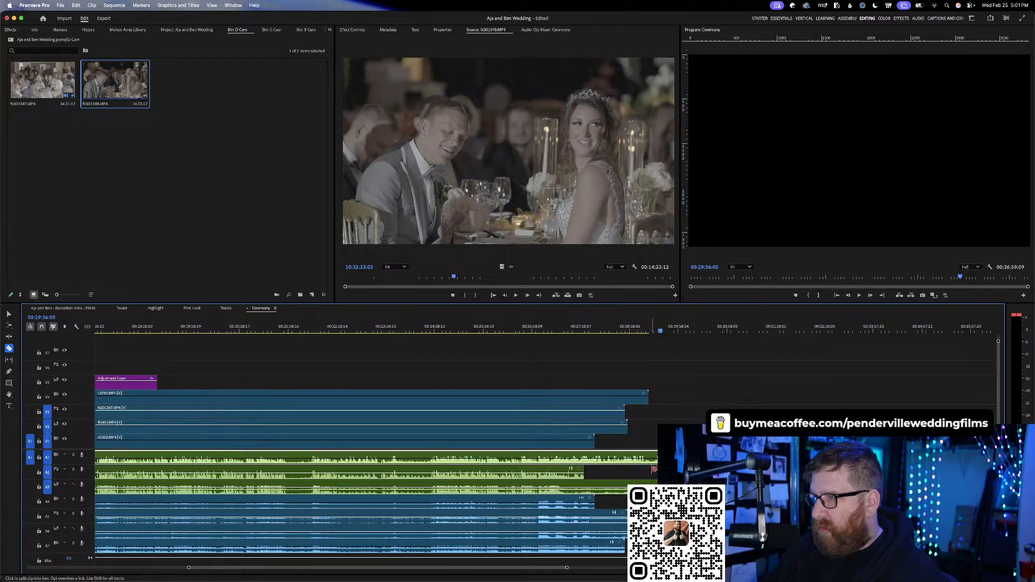
key("shift")
key("v")
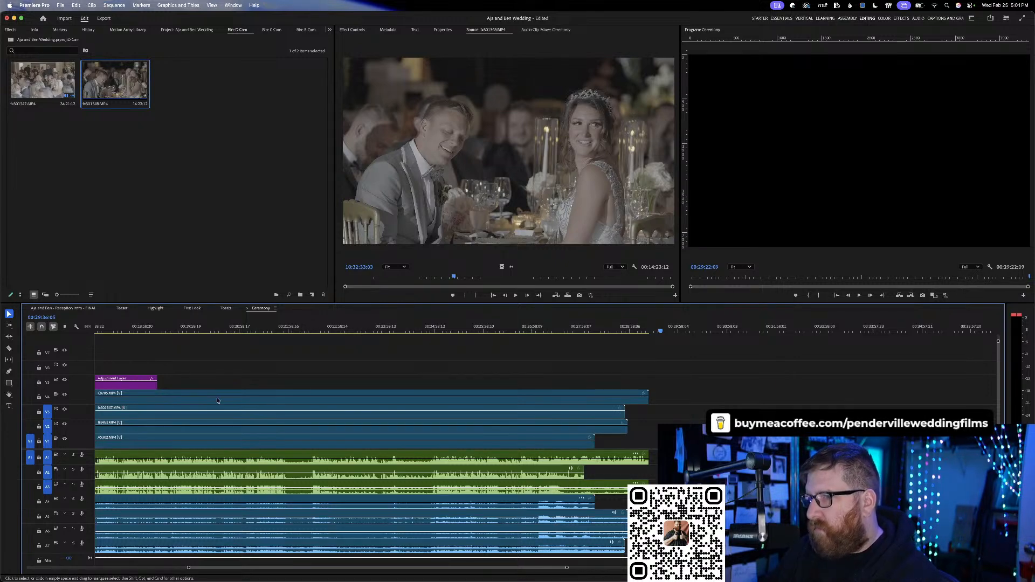
- Extend the adjustment layer to the end of the longest video clip and fit the whole sequence in the timeline
left_click_drag(157, 382, 648, 380)
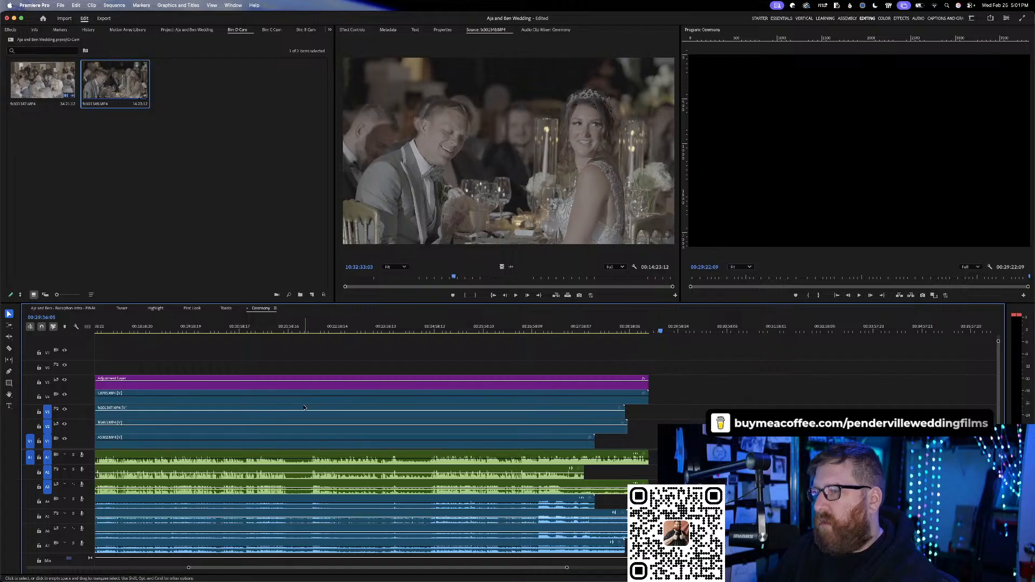
key("backslash")
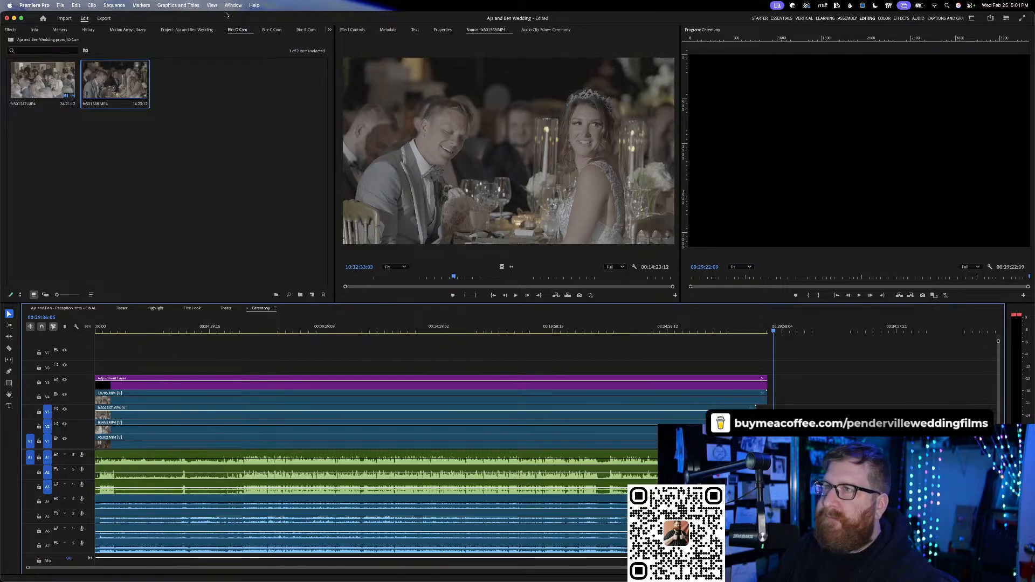
- Look through the clip thumbnails in the C Cam bin
left_click(272, 30)
scroll(247, 135, "down", 10)
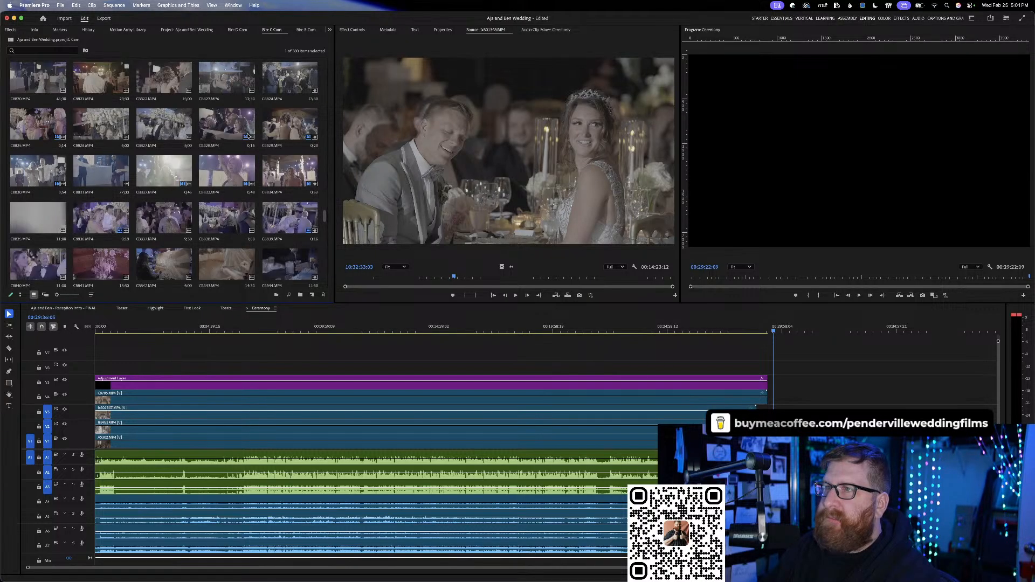
scroll(247, 136, "down", 15)
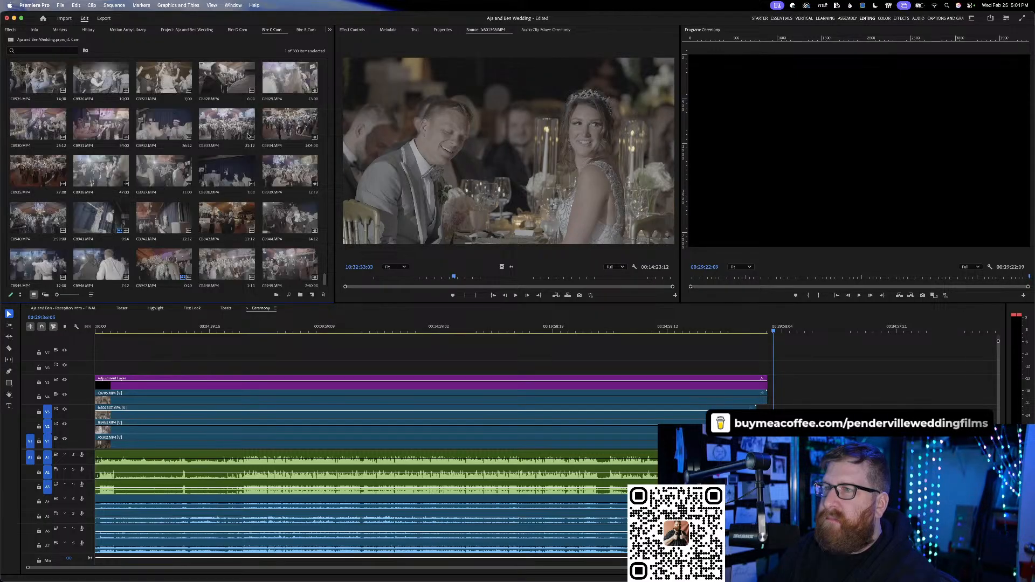
scroll(248, 136, "down", 1)
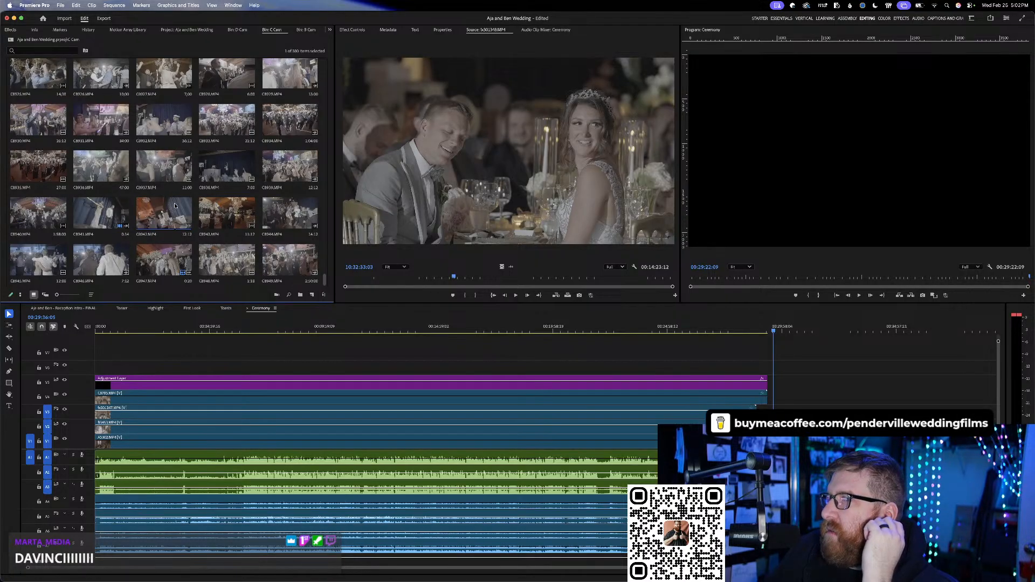
scroll(167, 206, "up", 2)
scroll(174, 206, "up", 1)
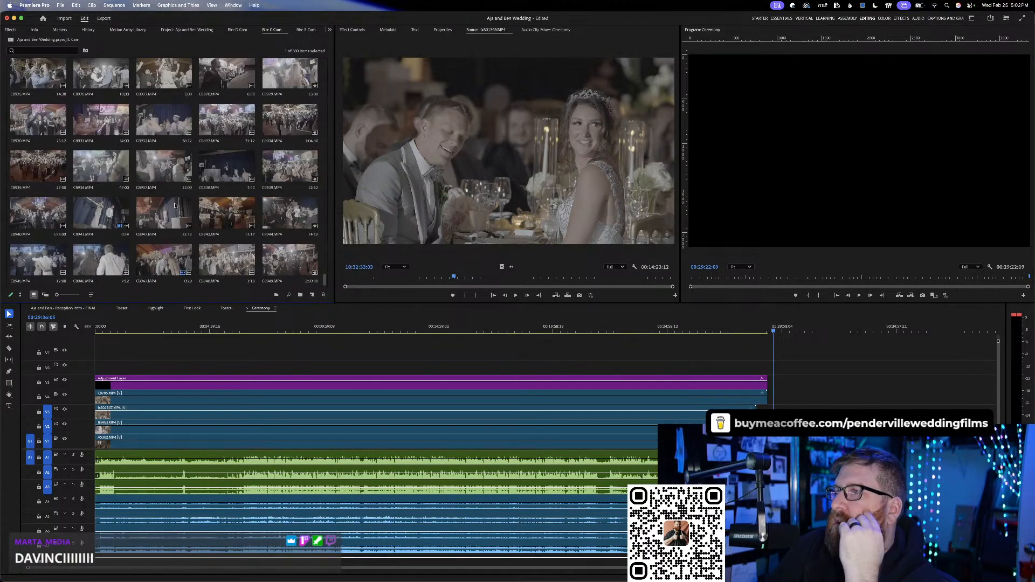
scroll(174, 205, "up", 4)
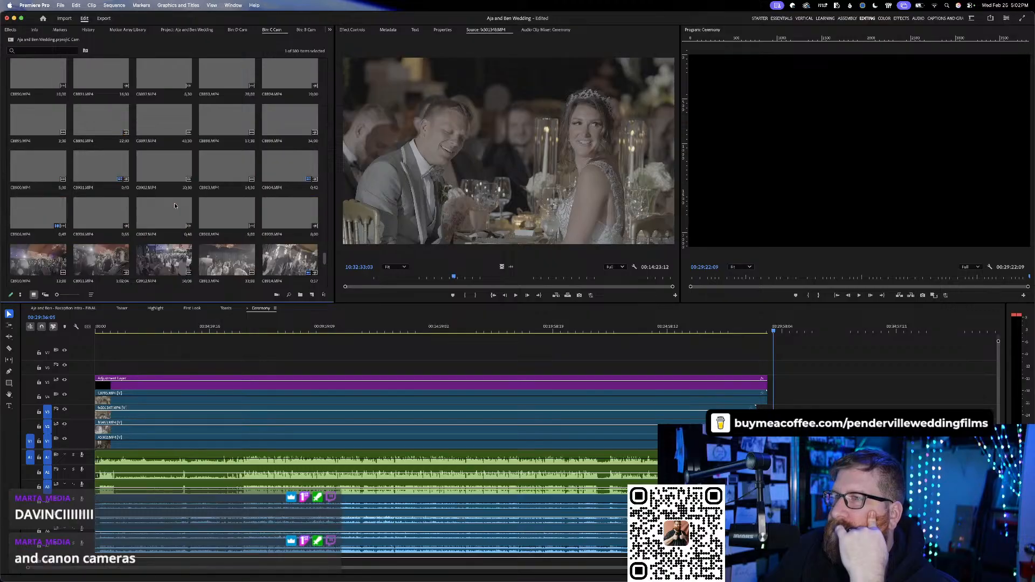
scroll(174, 206, "up", 2)
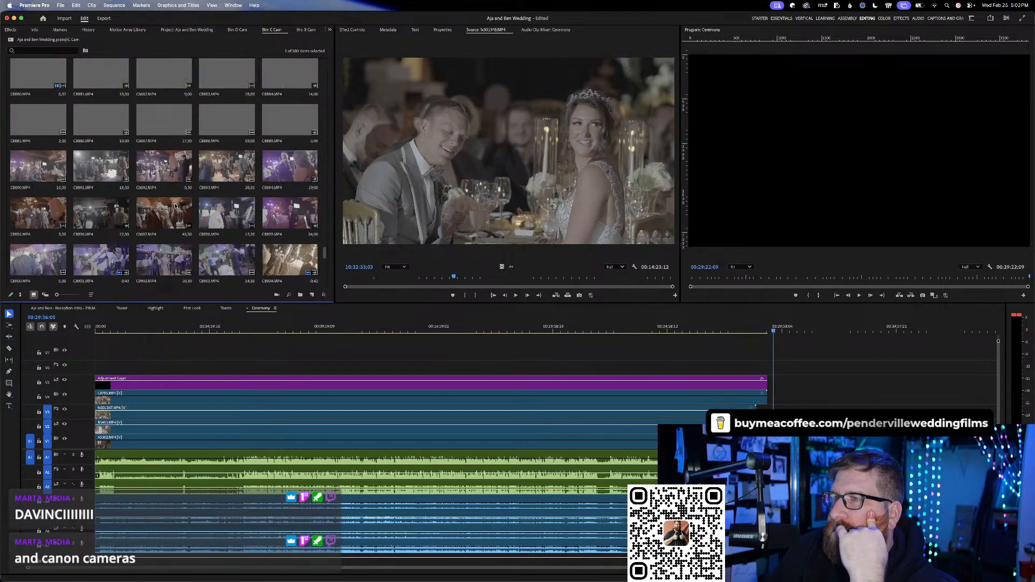
- Look through the B Cam bin and check which sequences use clip B3577.MP4
left_click(298, 30)
scroll(296, 149, "down", 3)
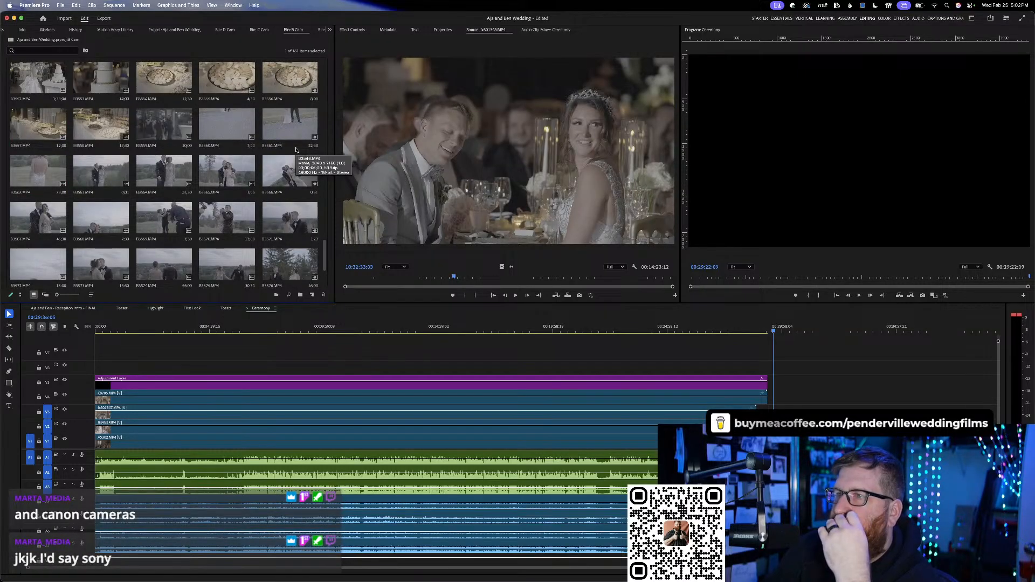
scroll(296, 150, "down", 2)
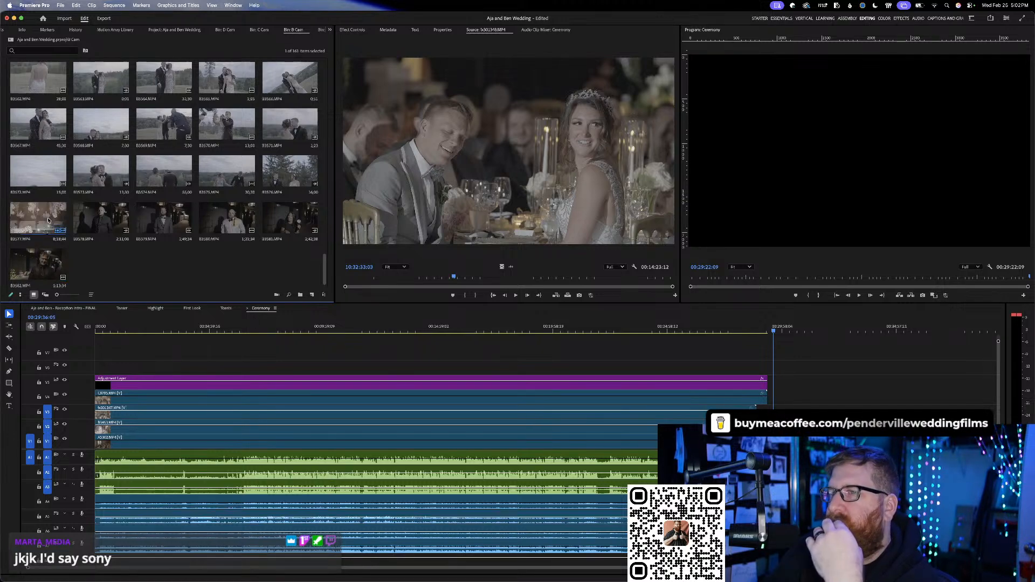
left_click(58, 231)
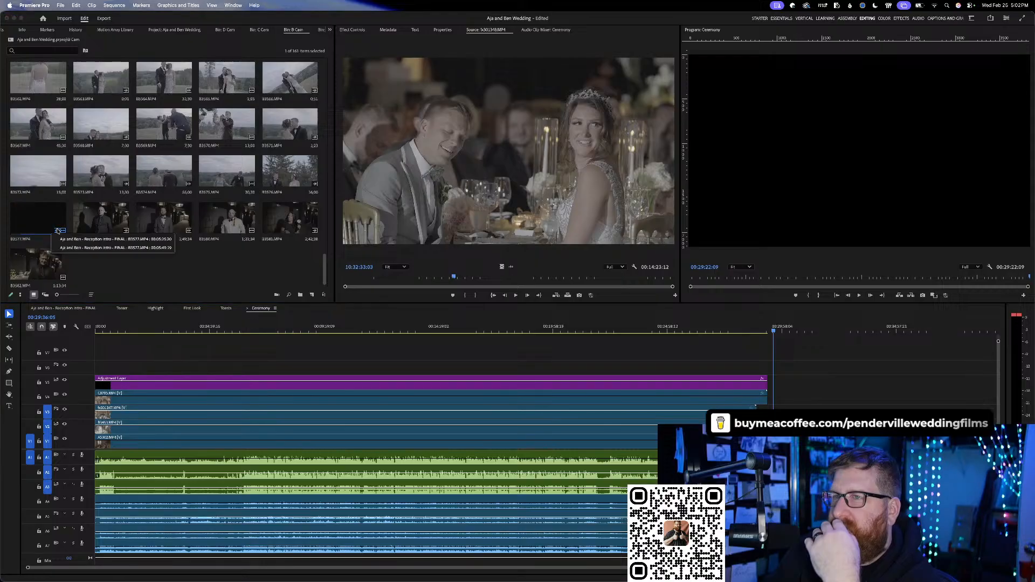
left_click(138, 278)
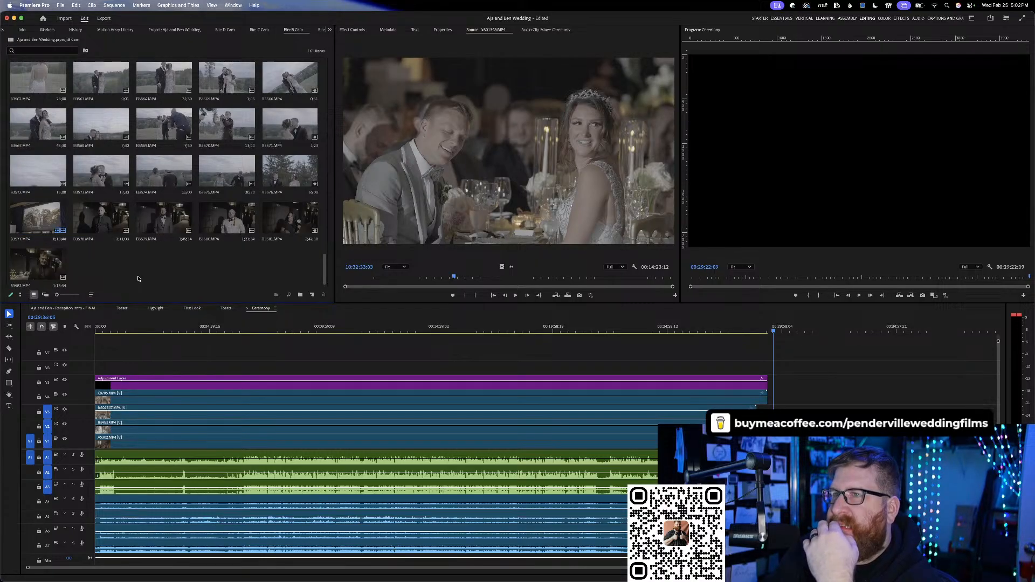
- Preview the outdoor couple clips B3573.MP4, B3574.MP4 and B3566.MP4 in the Source Monitor
double_click(108, 173)
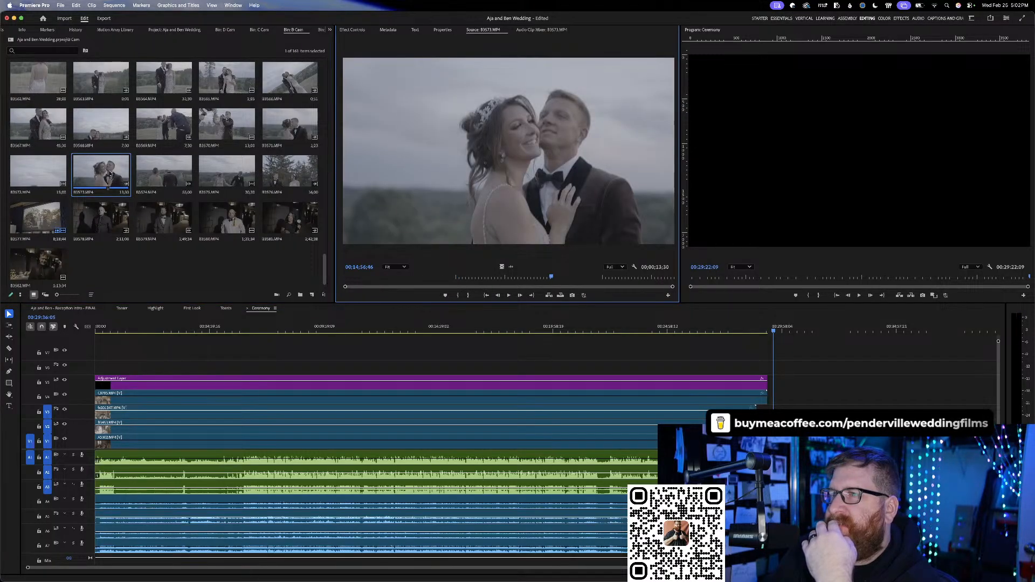
double_click(164, 176)
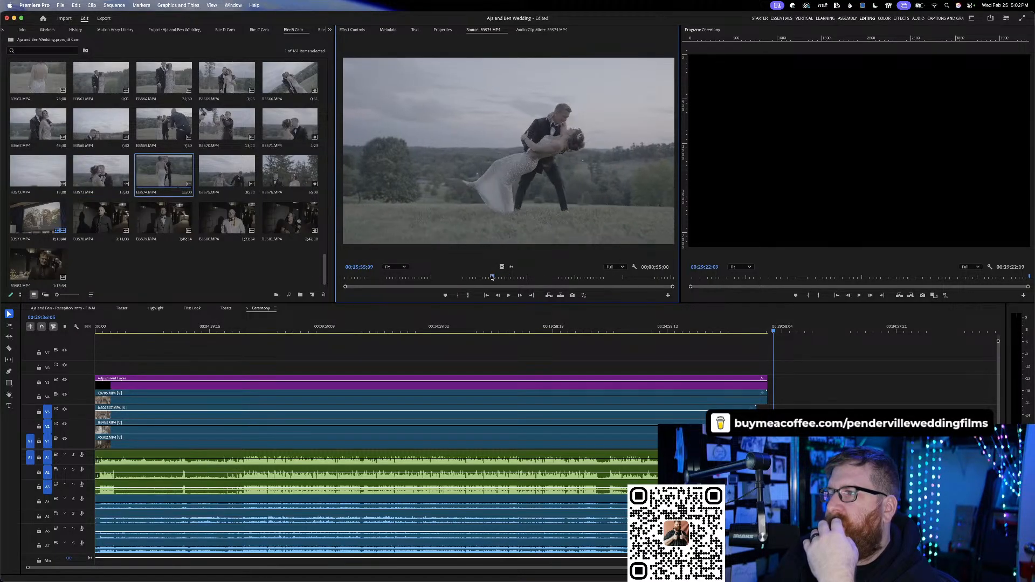
left_click_drag(492, 277, 485, 278)
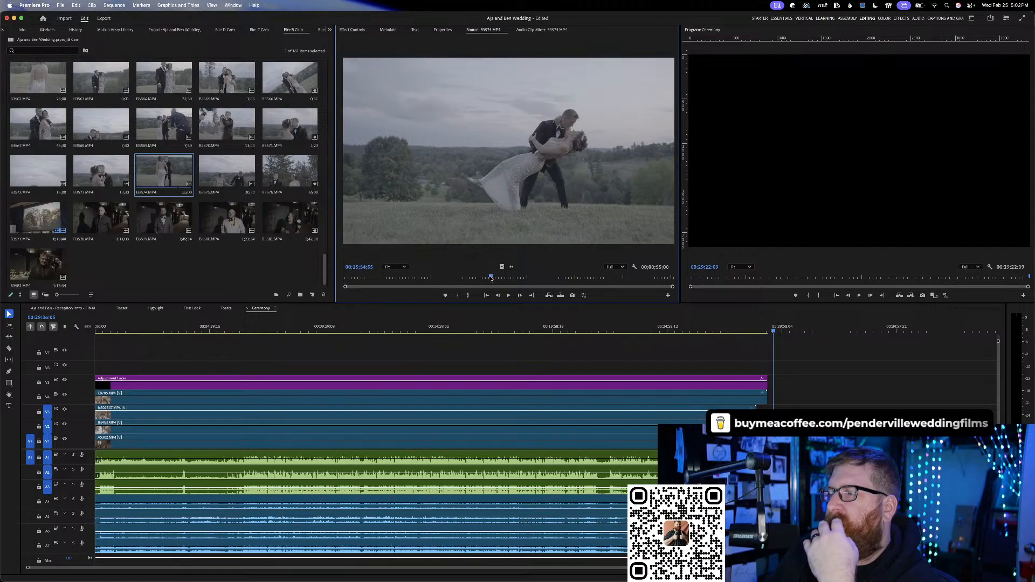
double_click(289, 78)
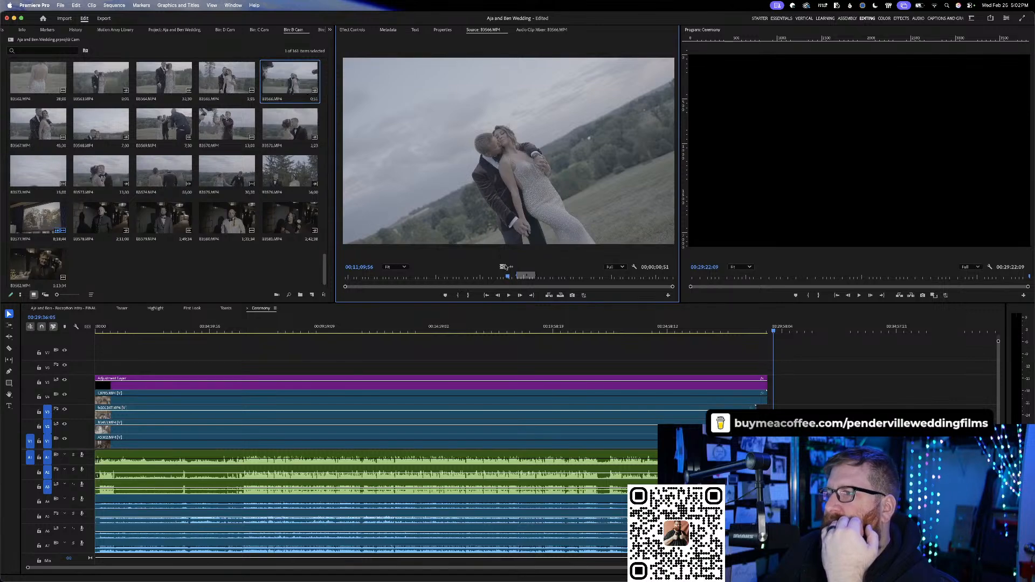
left_click_drag(508, 277, 458, 276)
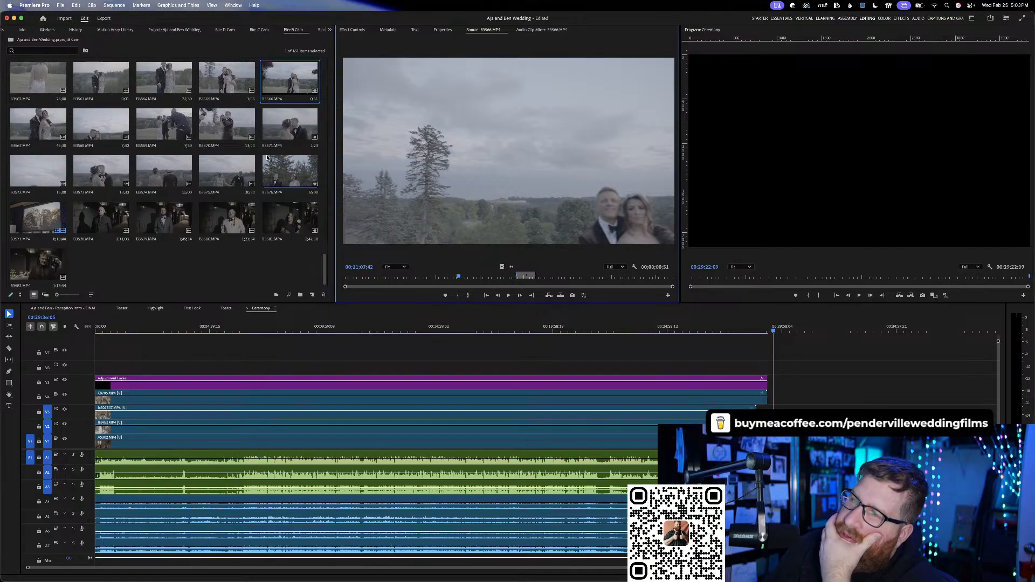
scroll(267, 158, "up", 3)
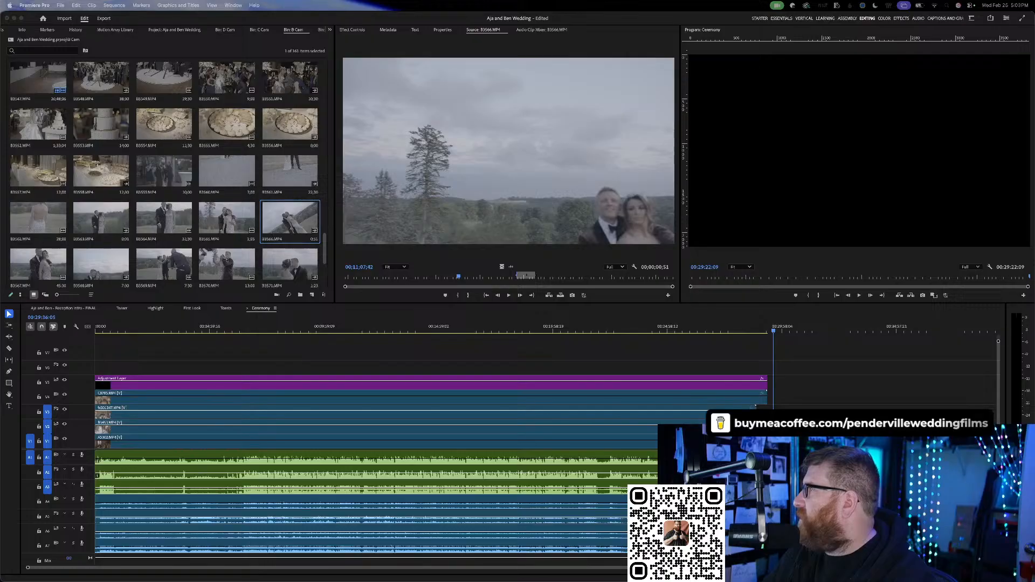
- Bring up the Chrome window with the wedding videography proposal PDF and read through its scope of work and deliverables
left_click_drag(1034, 54, 181, 12)
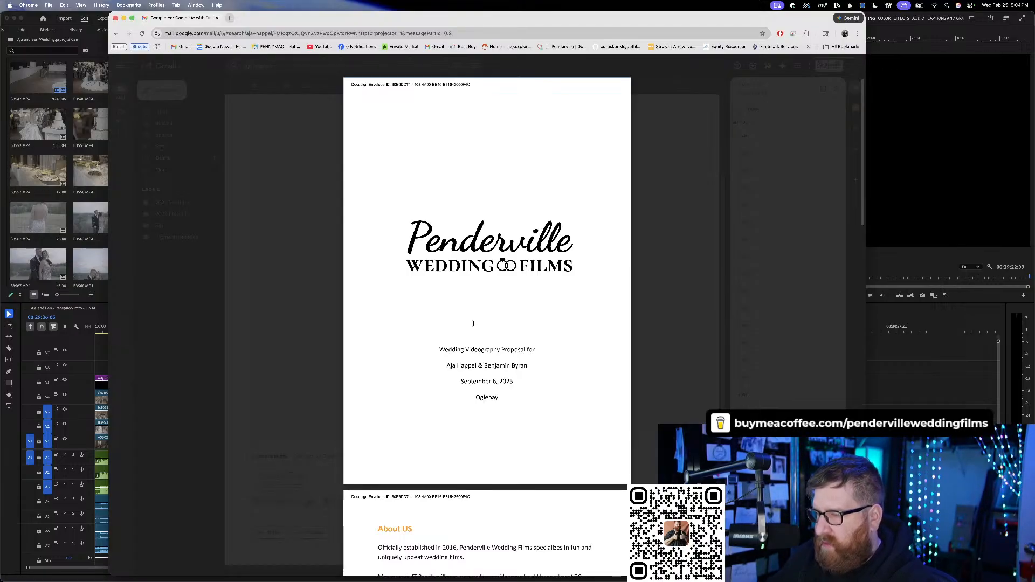
scroll(474, 323, "down", 1)
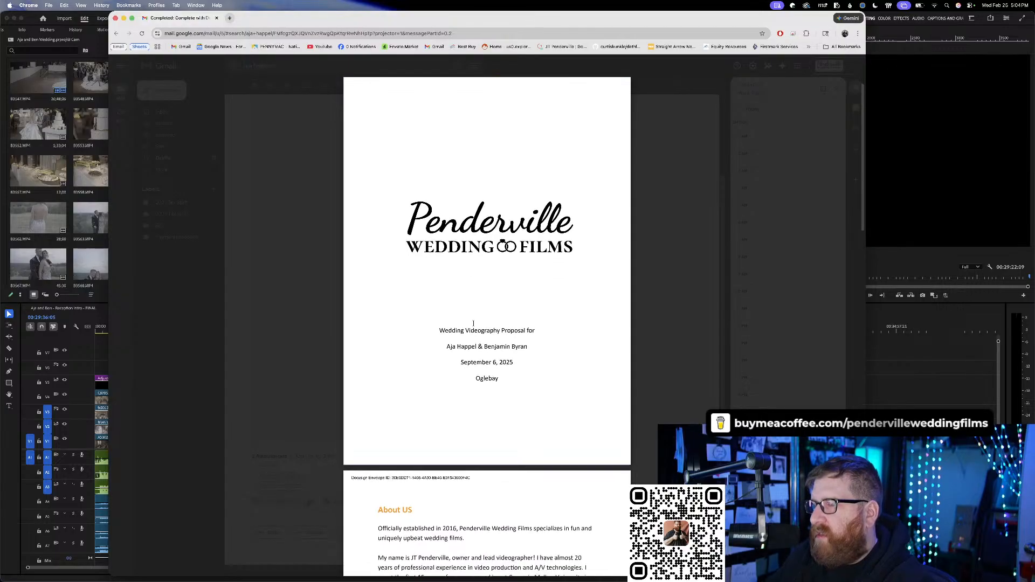
scroll(473, 323, "down", 2)
scroll(473, 323, "down", 5)
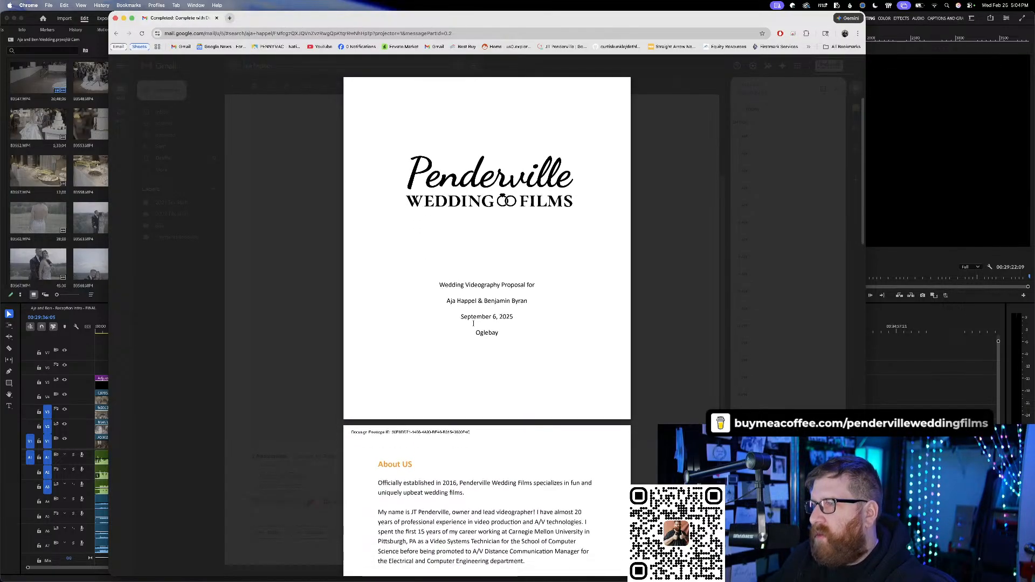
scroll(473, 324, "down", 10)
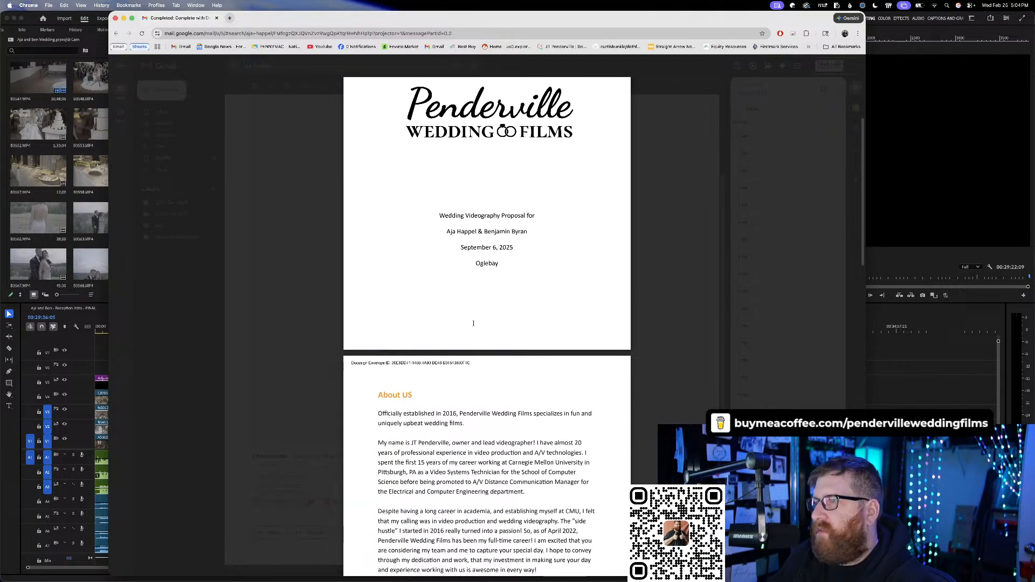
scroll(474, 324, "down", 20)
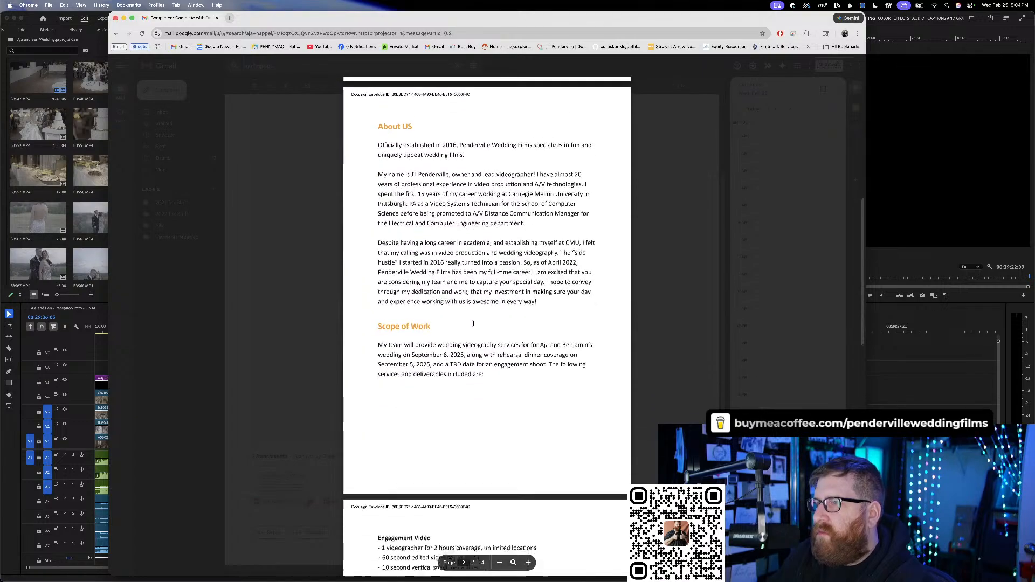
scroll(473, 324, "down", 7)
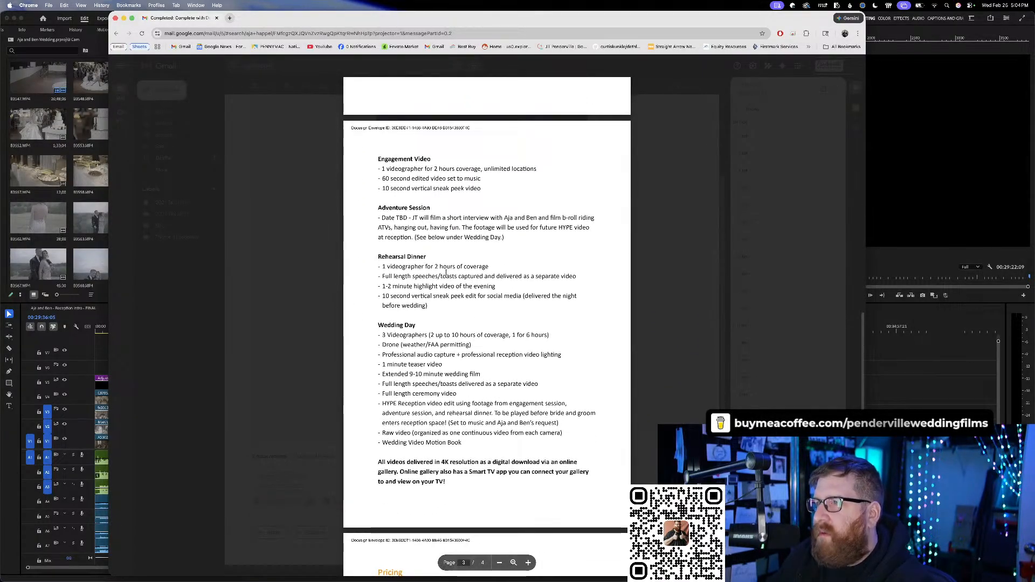
- Review the proposal's pricing table and return to the Wedding Day deliverables list
scroll(483, 411, "down", 3)
scroll(484, 411, "down", 18)
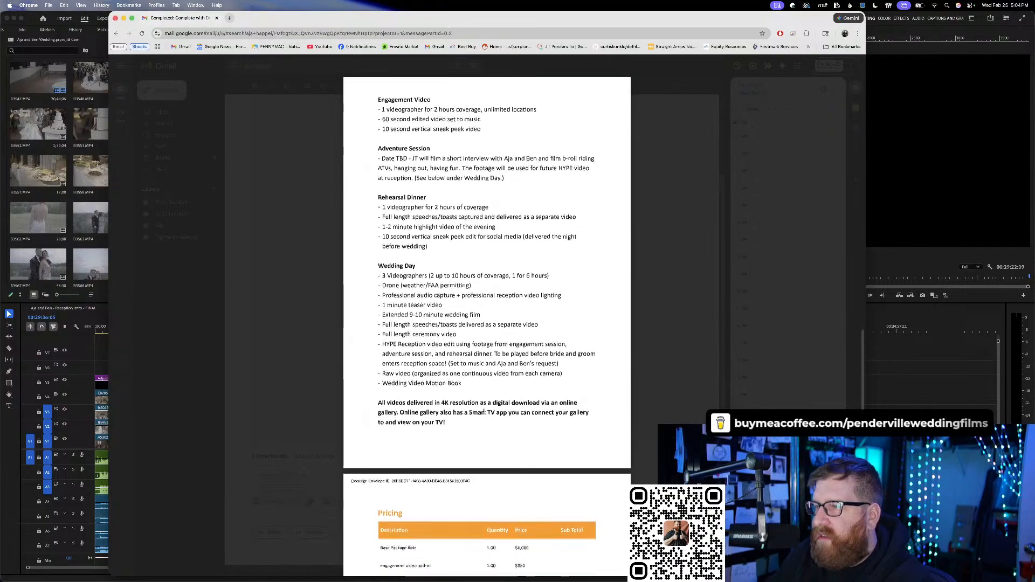
scroll(484, 411, "down", 1)
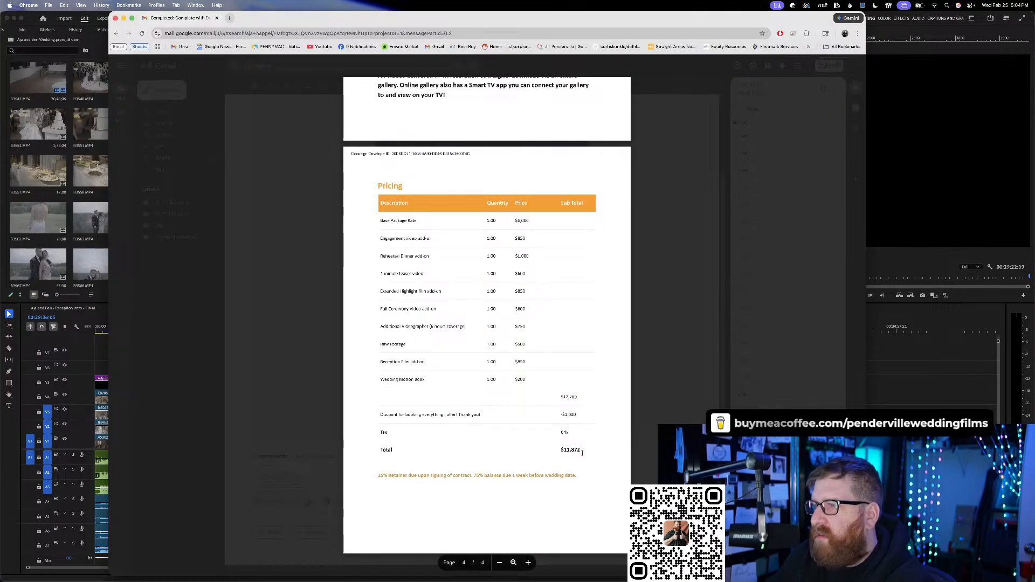
scroll(556, 412, "up", 10)
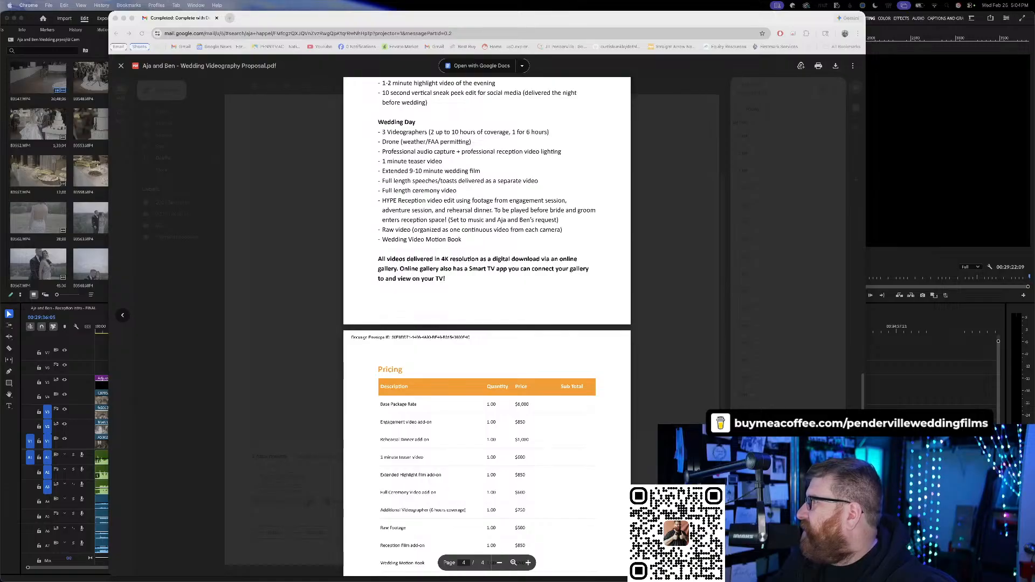
scroll(591, 443, "up", 2)
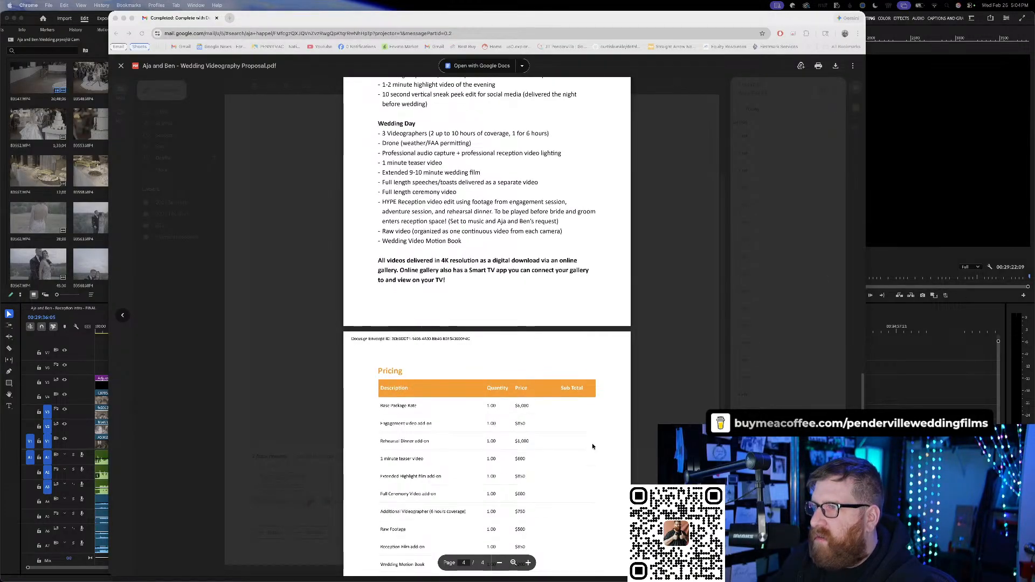
- Read through the proposal's engagement, adventure session, rehearsal dinner and Wedding Day deliverables
scroll(592, 443, "up", 4)
scroll(490, 319, "up", 1)
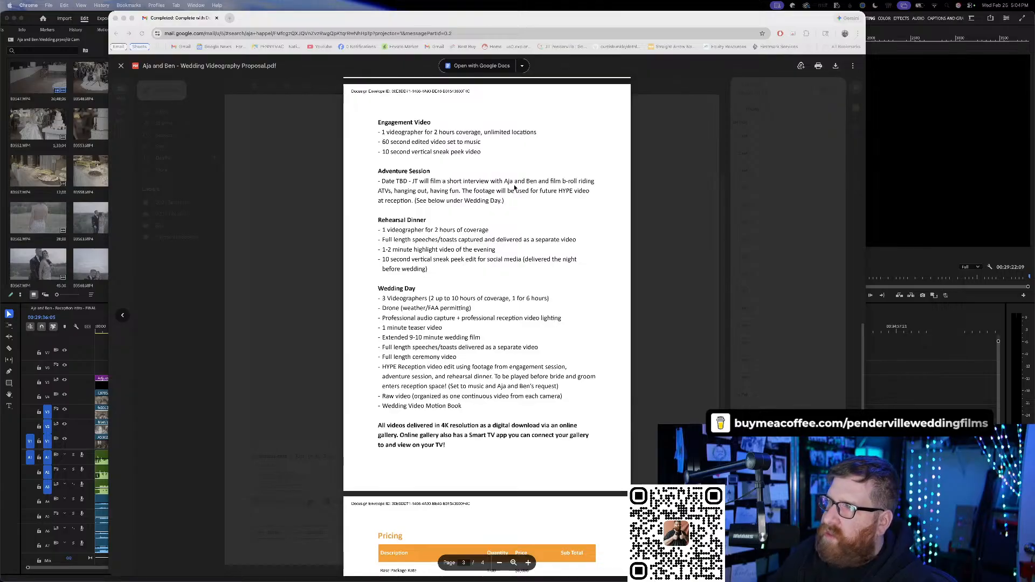
scroll(512, 208, "down", 1)
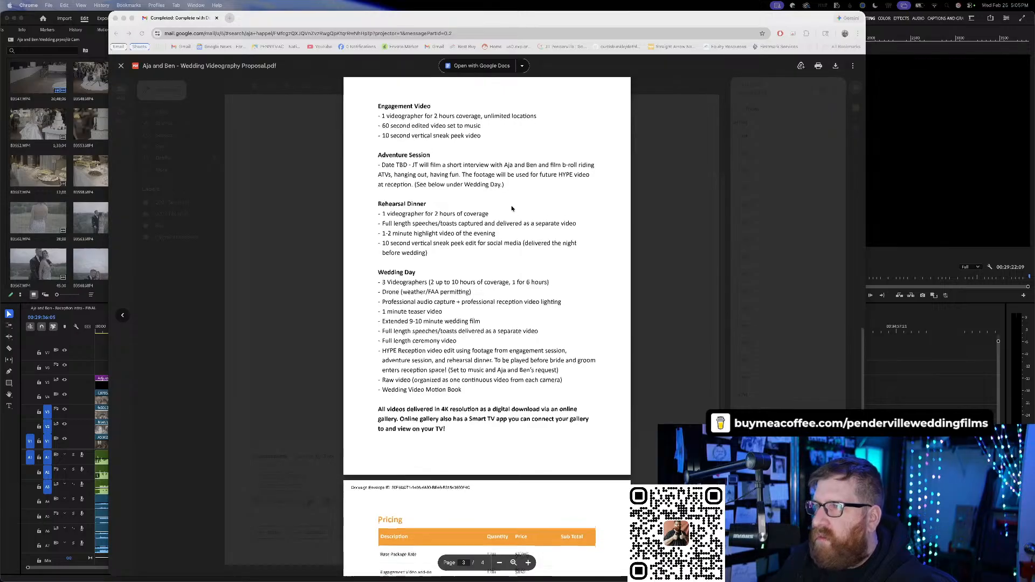
scroll(512, 209, "down", 1)
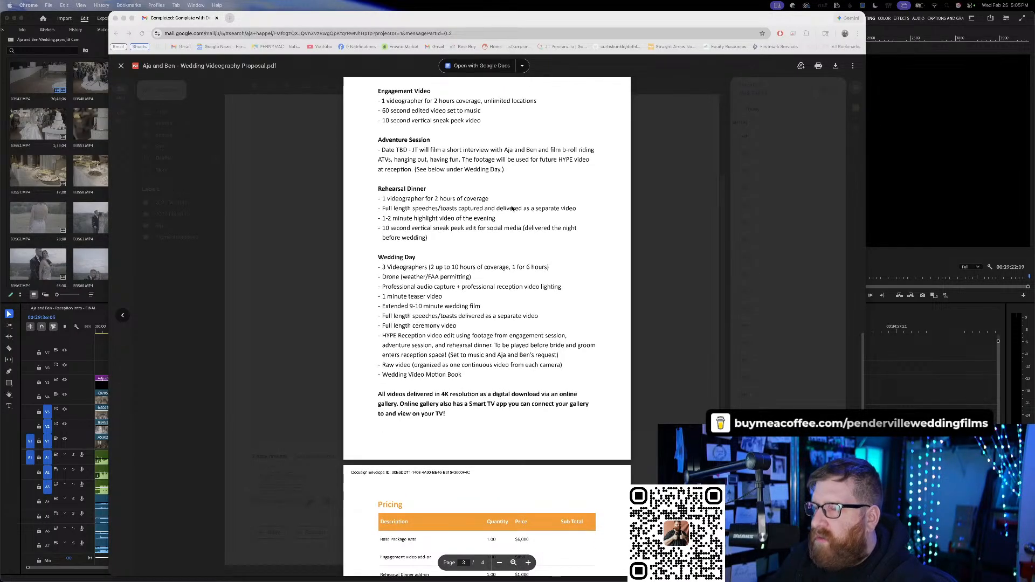
scroll(512, 209, "down", 1)
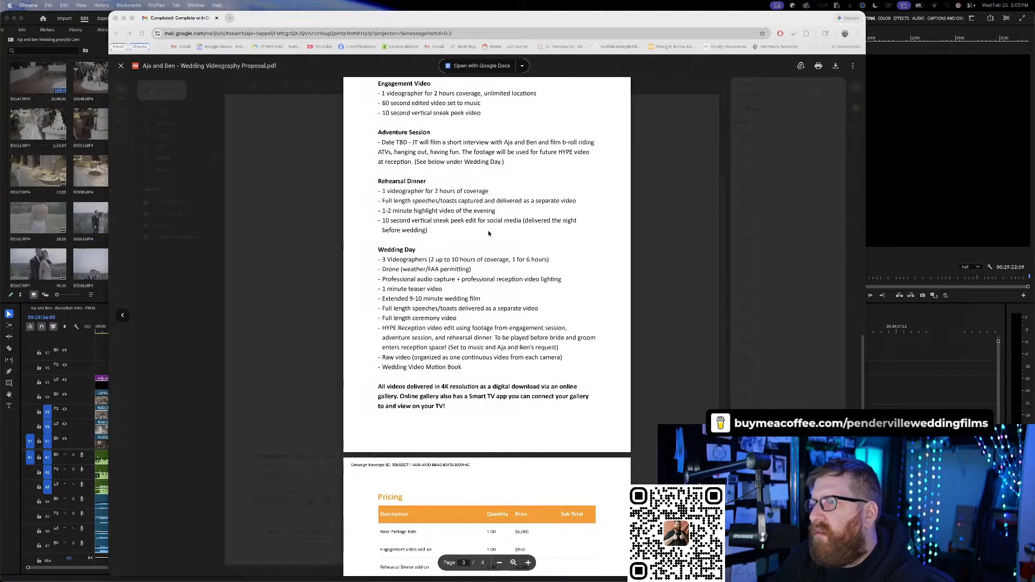
- Switch back to Premiere Pro and show the wedding project's main list of bins and sequences
left_click(909, 174)
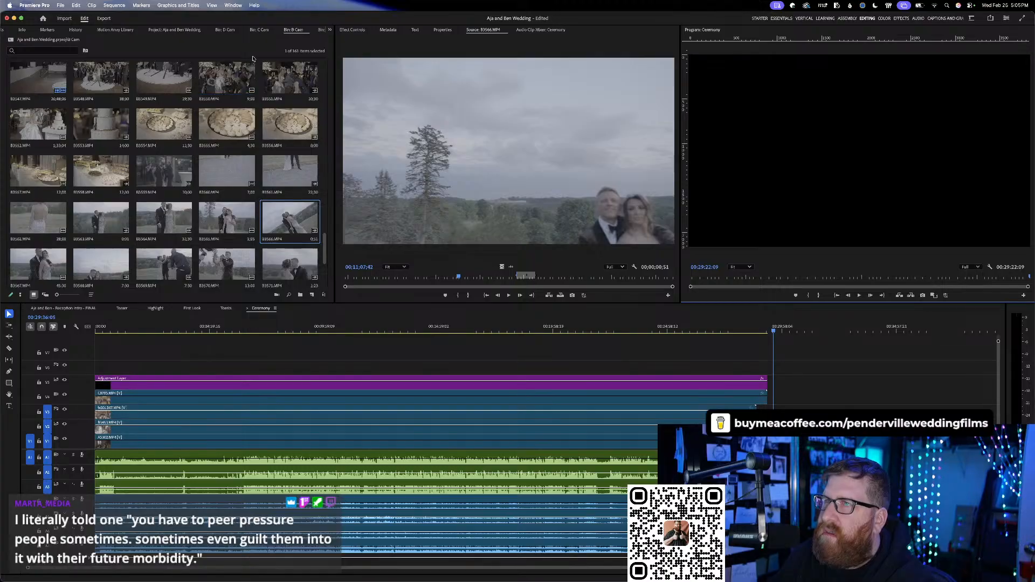
left_click(178, 30)
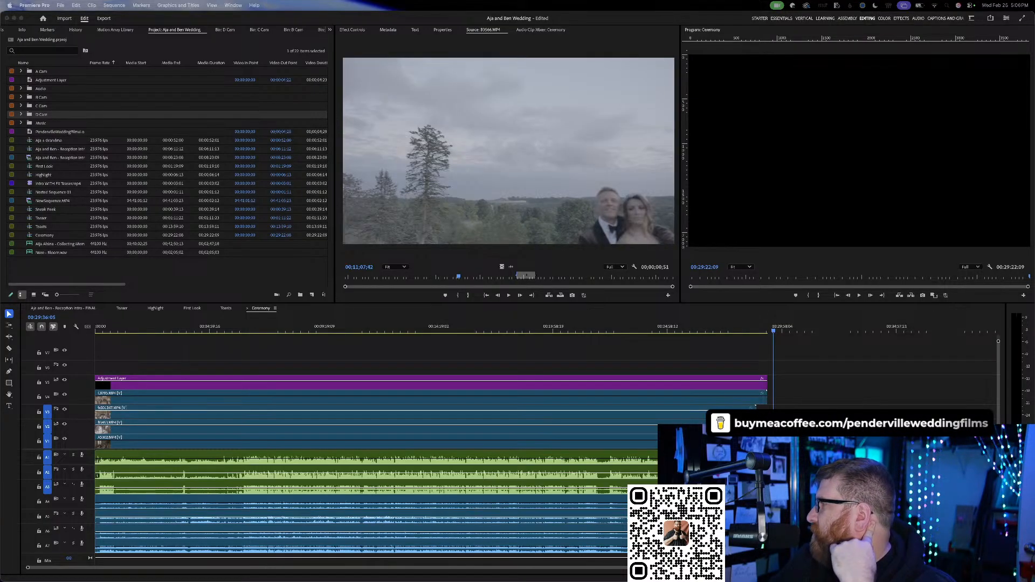
- Bring the Chrome proposal back up and check the rehearsal dinner's 1-2 minute highlight video line
key("ctrl+Up")
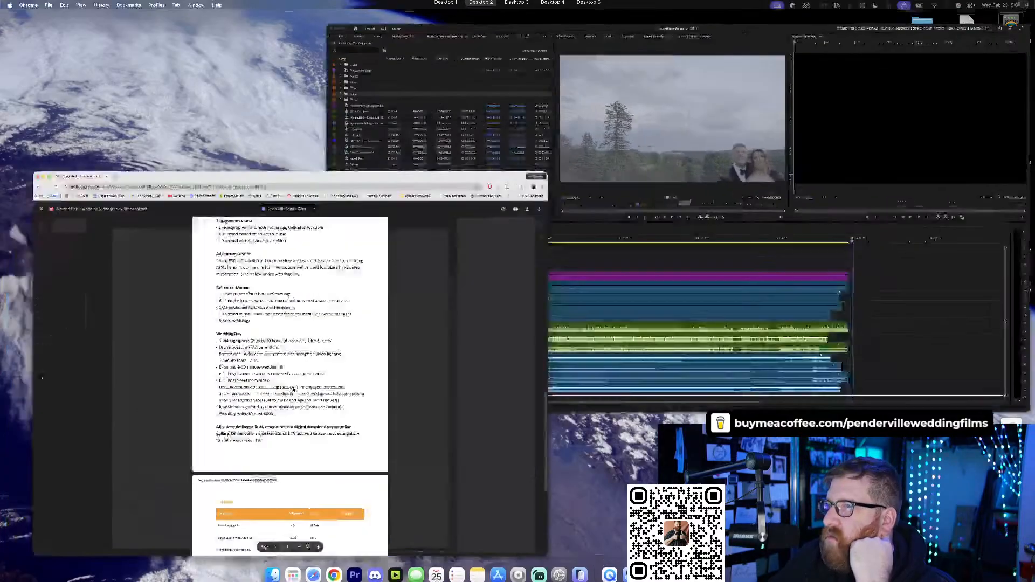
left_click(292, 388)
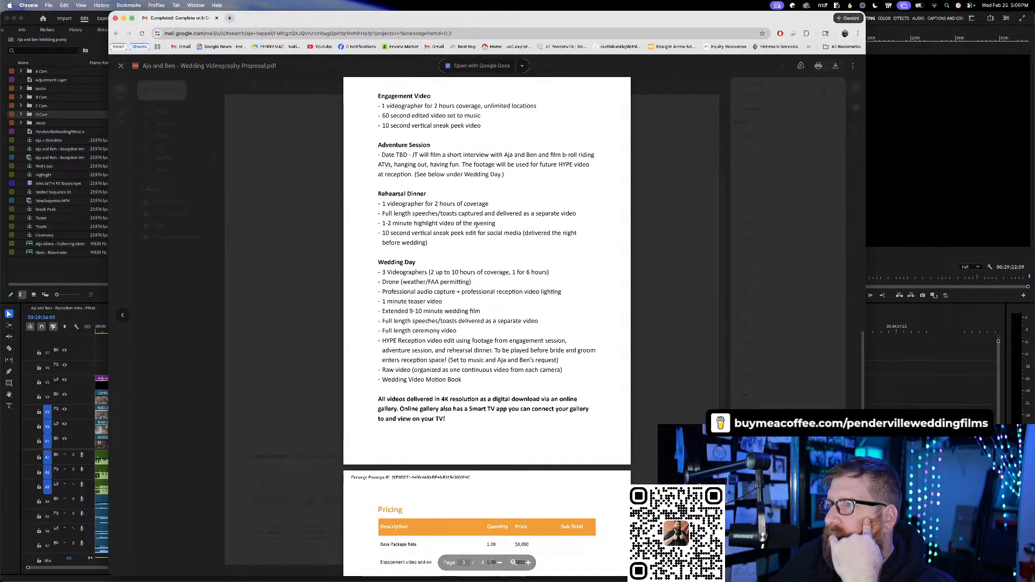
left_click_drag(496, 224, 381, 225)
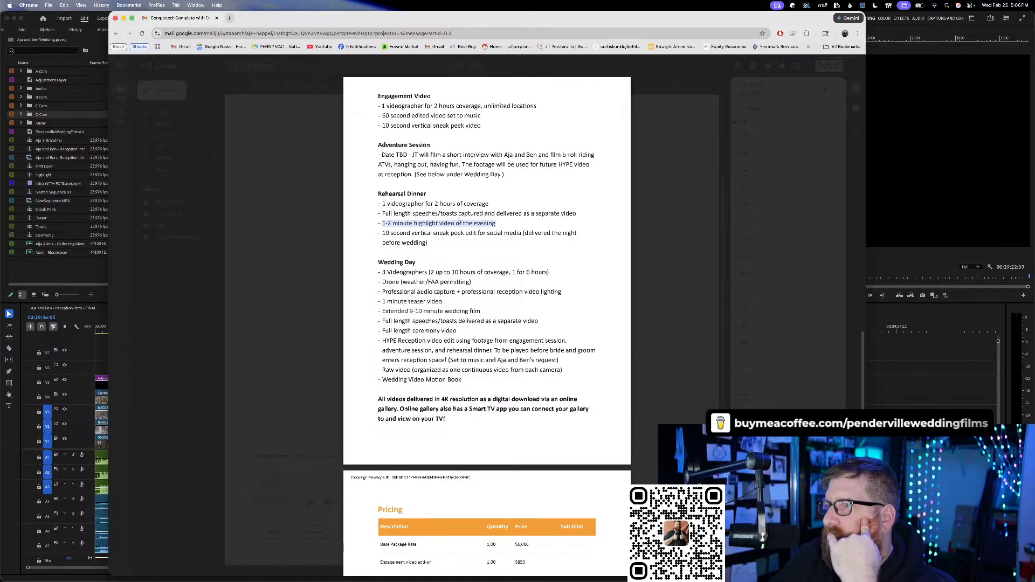
left_click(448, 241)
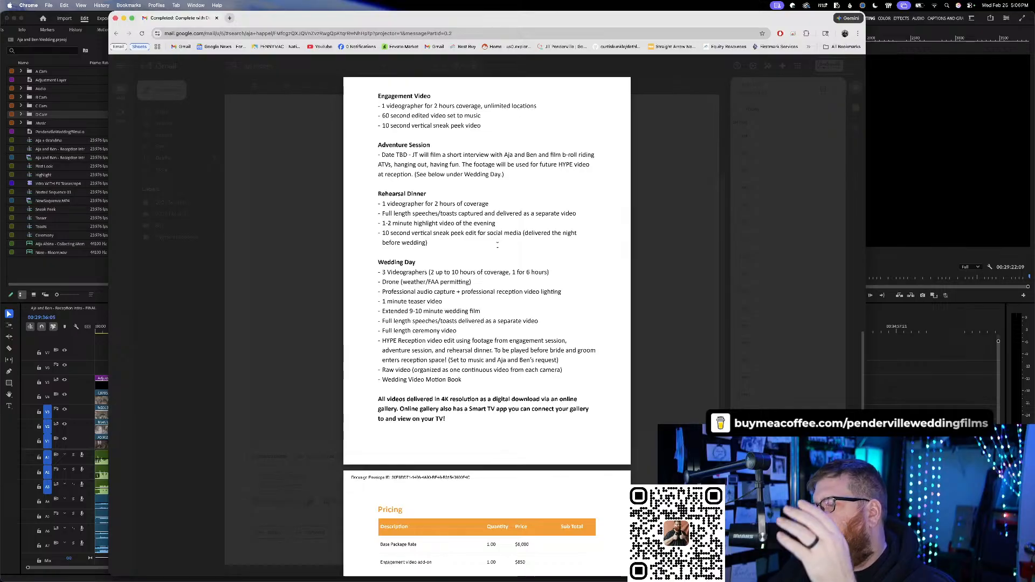
- Enlarge the proposal and reread the scope from Engagement Video through the Wedding Day items, then restore the smaller page view
scroll(467, 256, "down", 2)
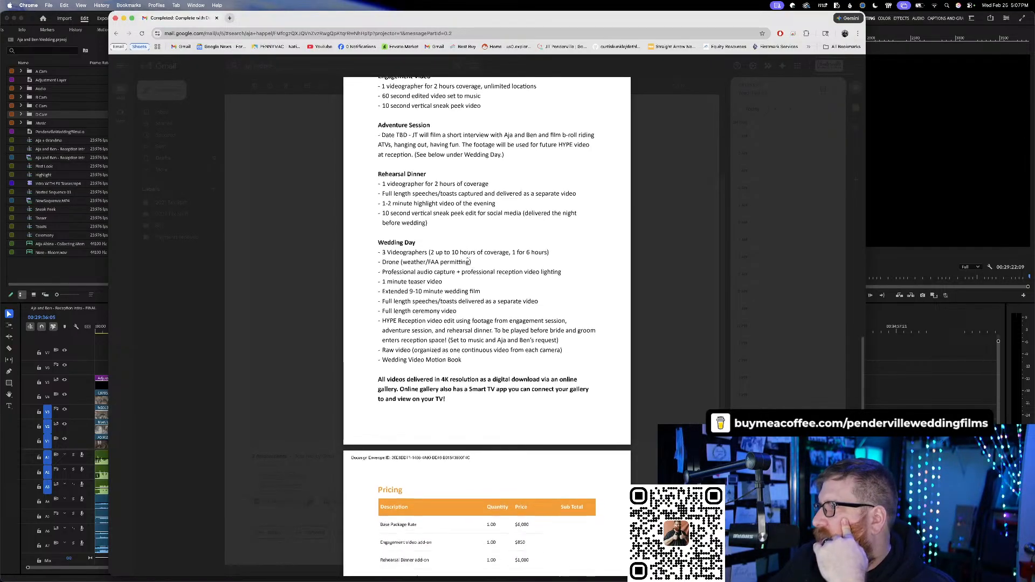
scroll(467, 259, "down", 1)
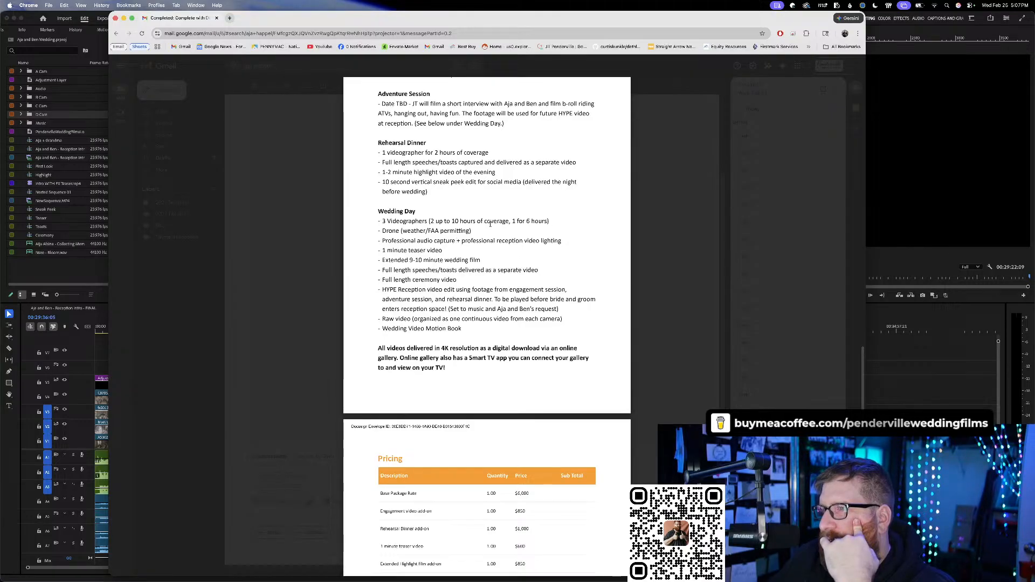
scroll(489, 226, "up", 3)
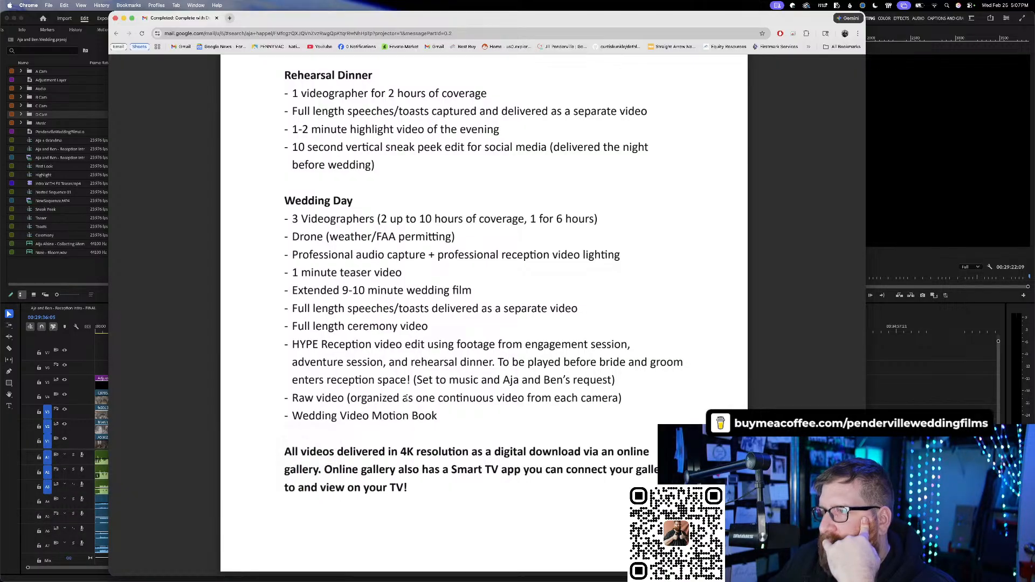
scroll(423, 377, "up", 5)
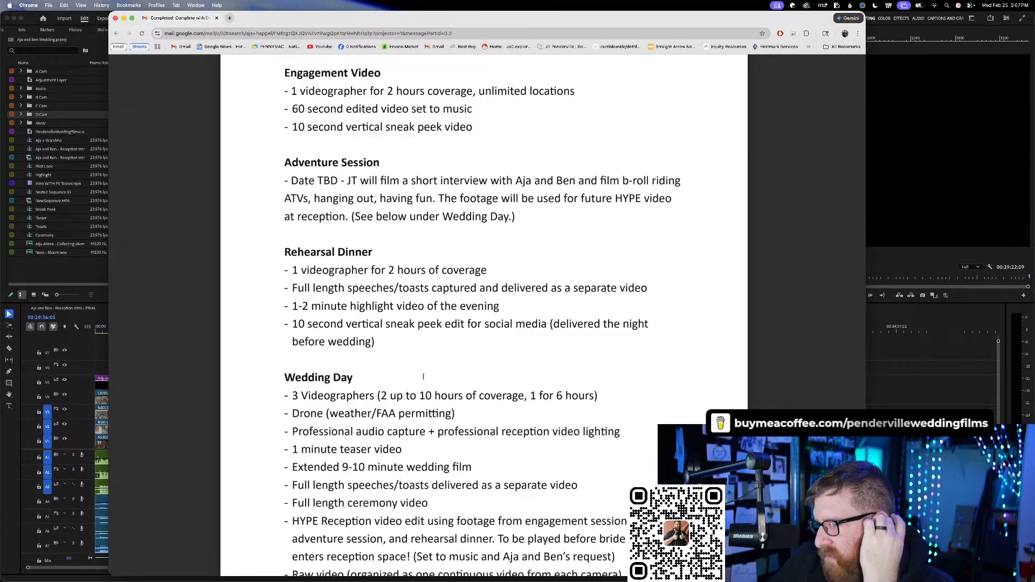
scroll(424, 376, "up", 2)
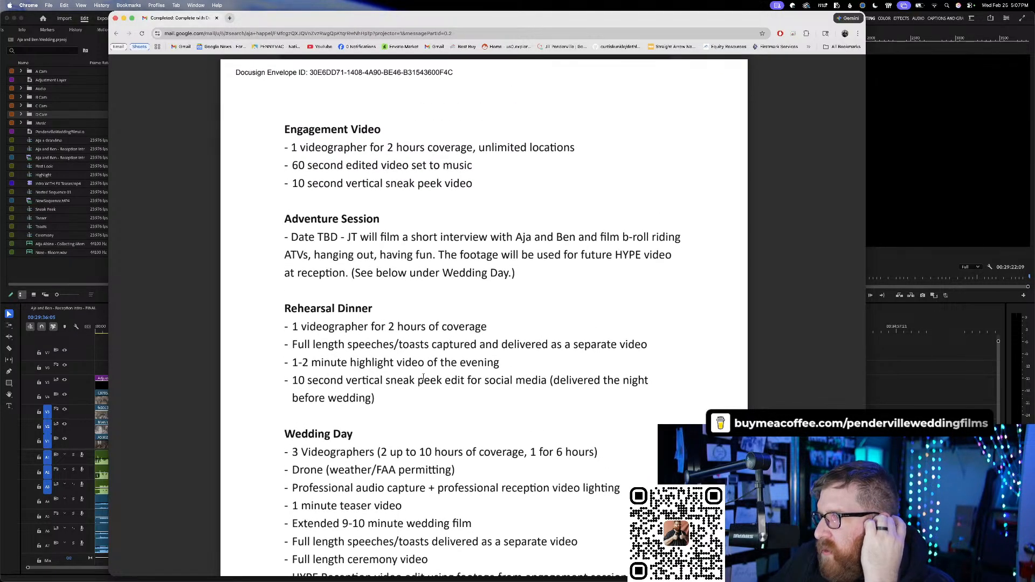
scroll(423, 376, "down", 4)
scroll(423, 376, "down", 2)
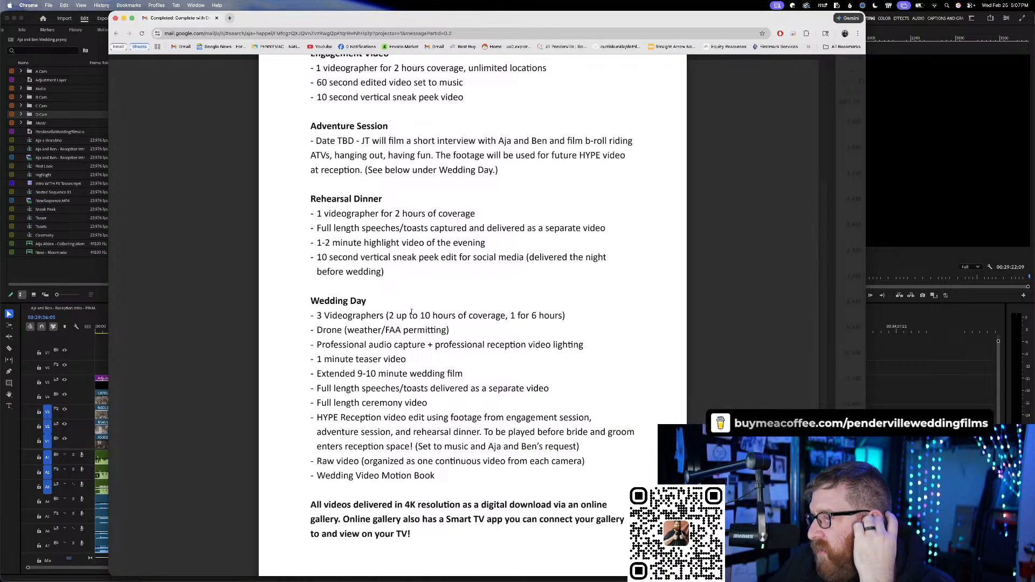
scroll(411, 312, "down", 5)
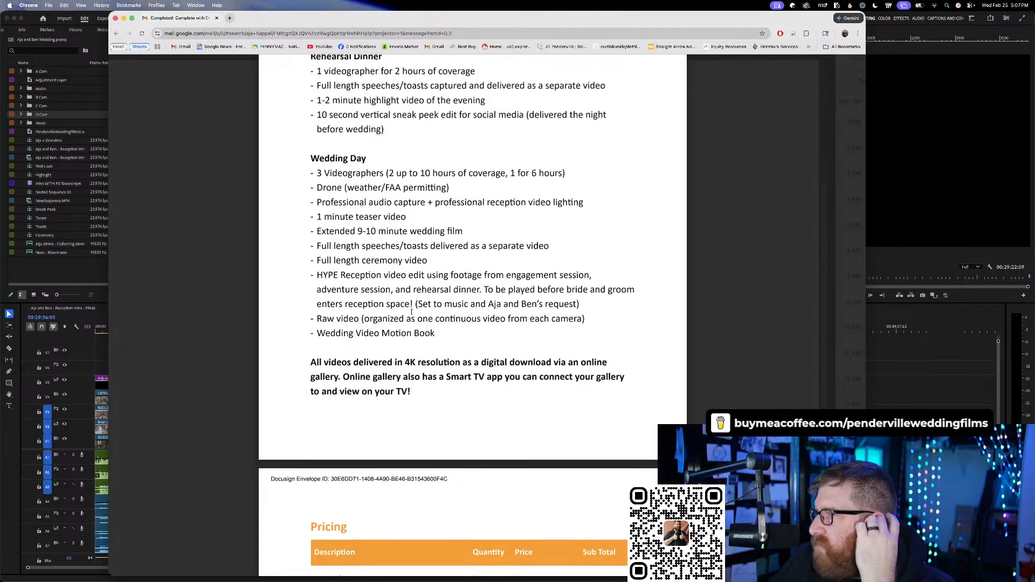
scroll(412, 313, "down", 2)
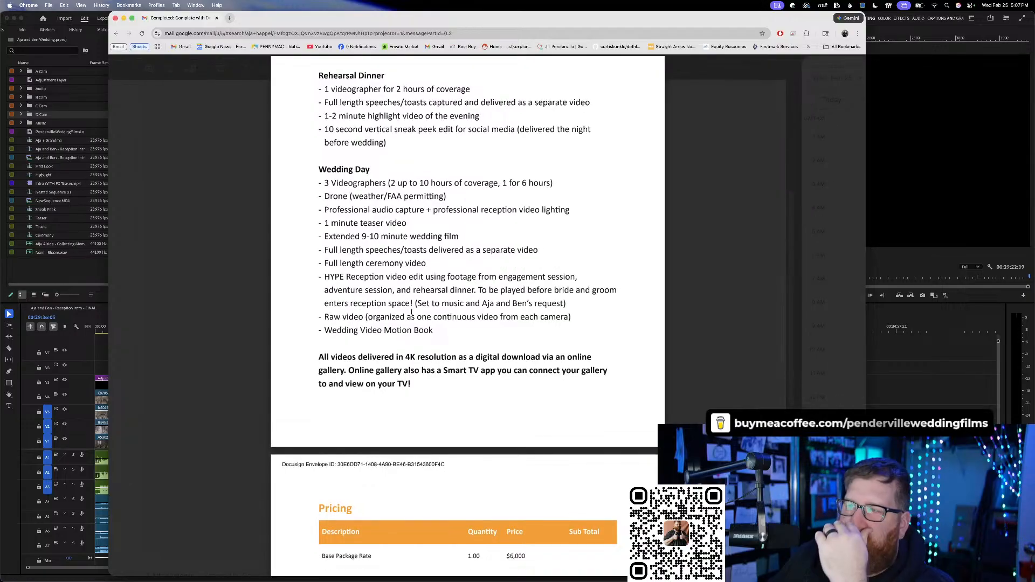
key("super+minus")
key("super+minus")
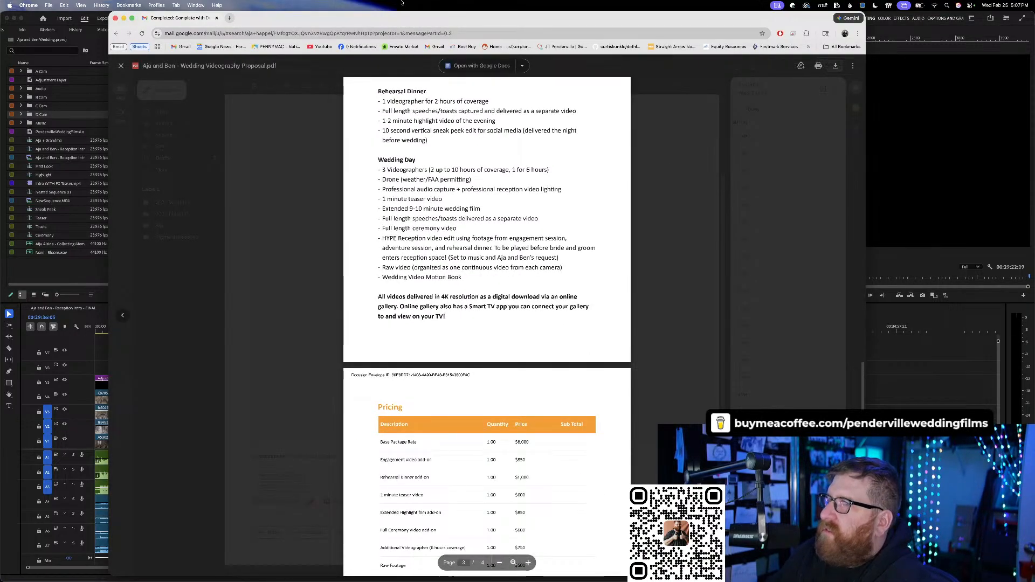
- Close the browser tab with the proposal and return to the Ceremony timeline in Premiere Pro
left_click(216, 19)
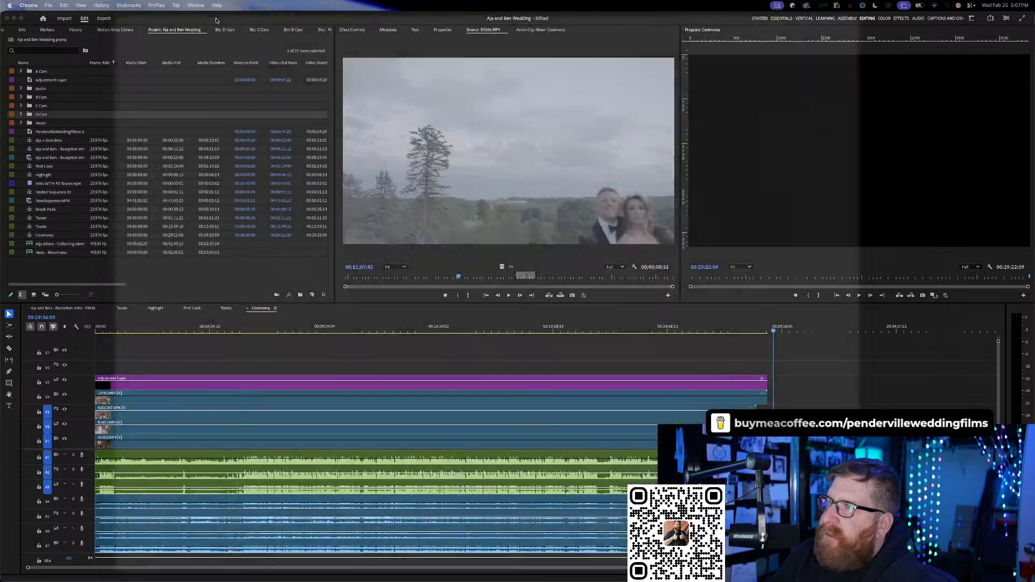
left_click(655, 355)
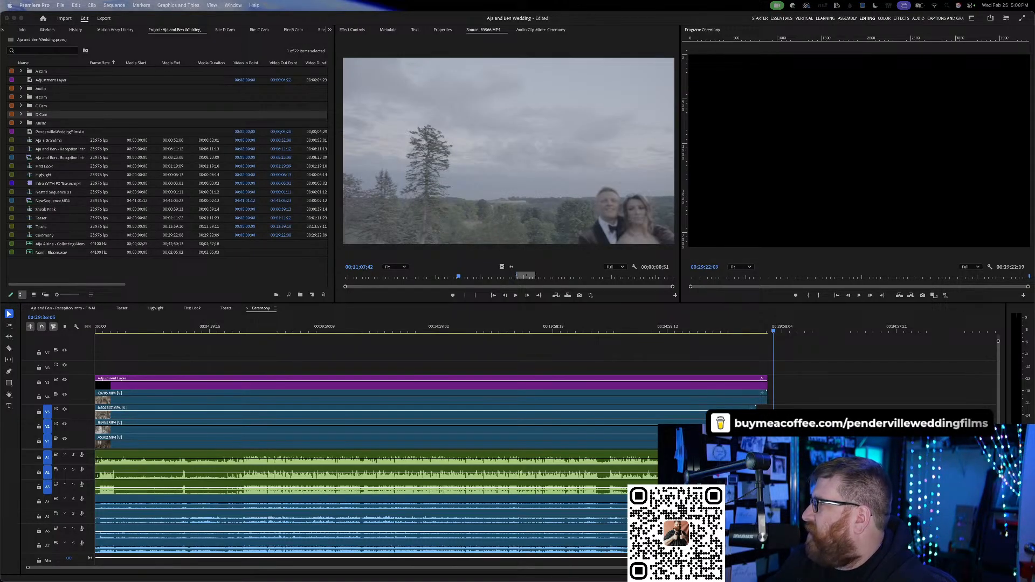
left_click(747, 362)
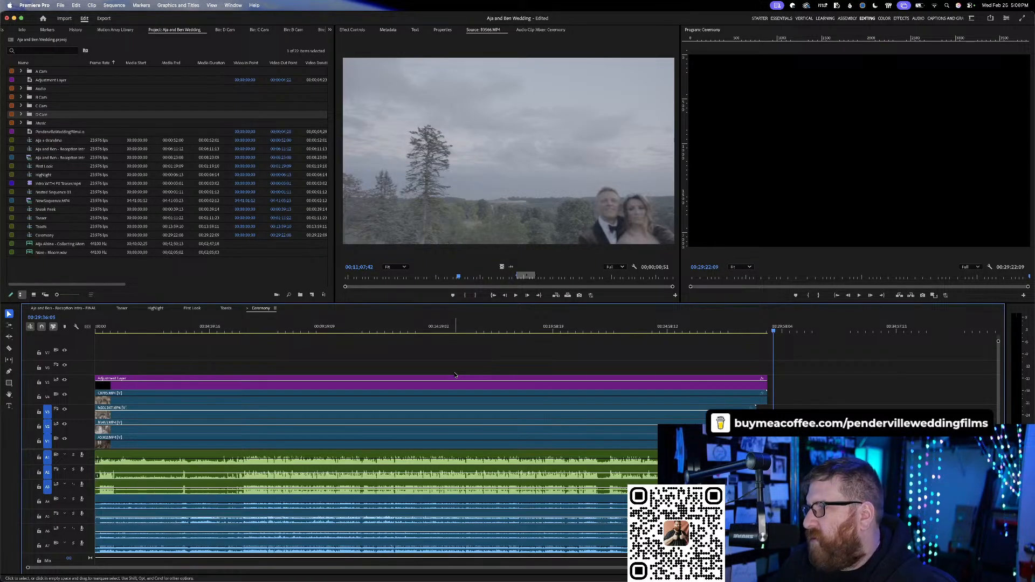
- Skim the Ceremony sequence from its start through the vows and play a short passage near 00:13:48
key("Home")
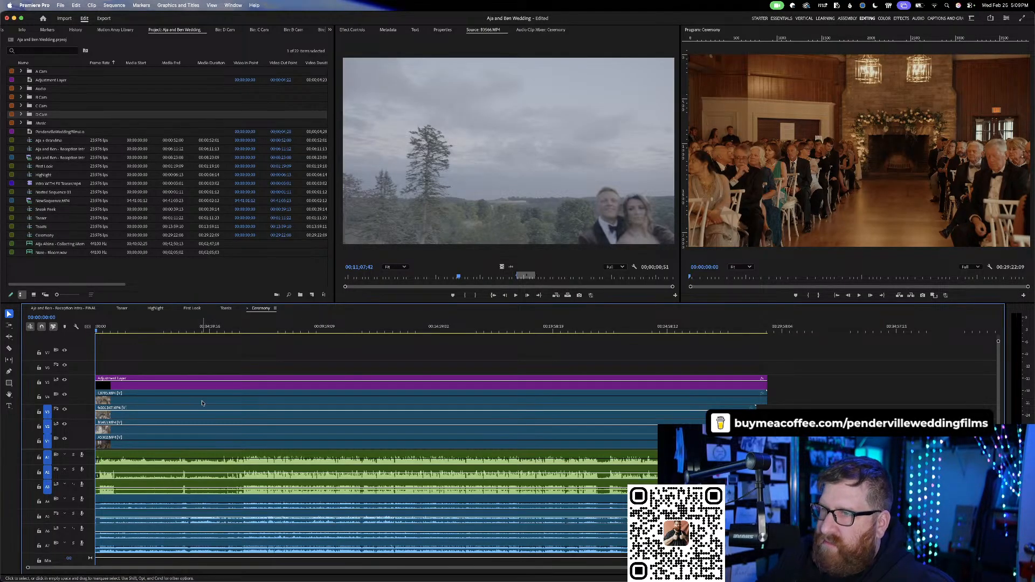
left_click_drag(133, 325, 213, 329)
left_click_drag(239, 331, 251, 334)
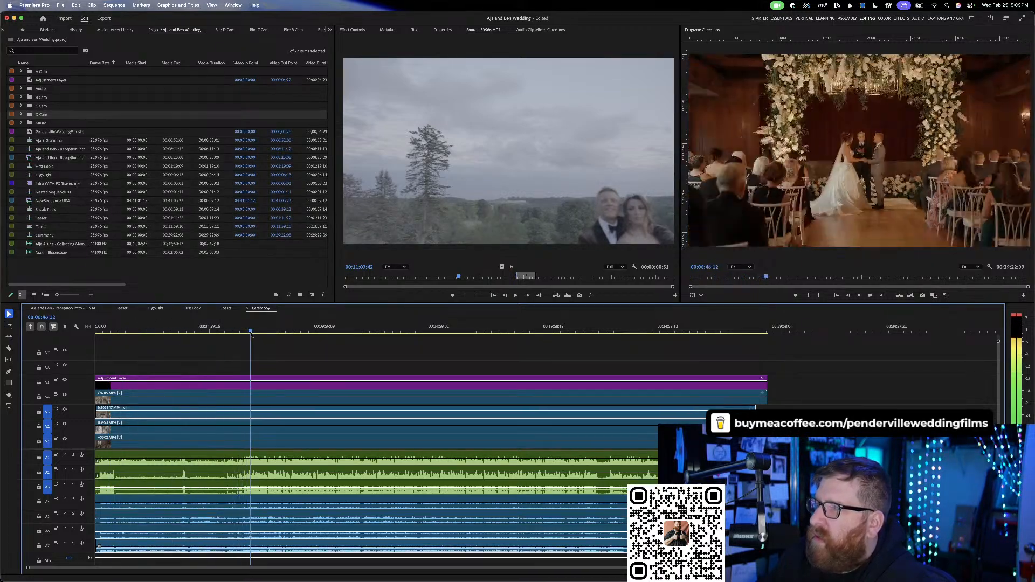
left_click_drag(367, 329, 412, 331)
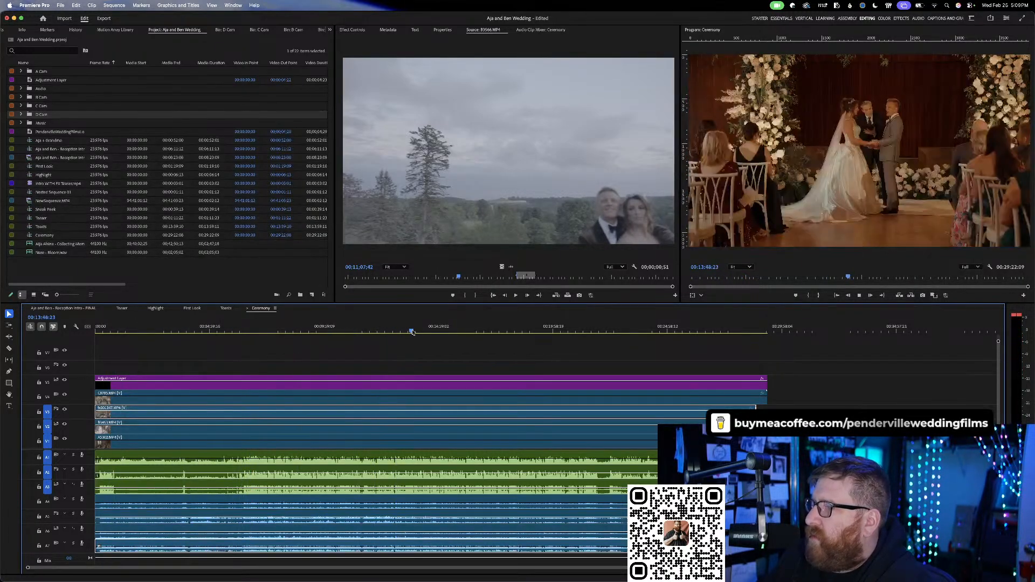
key("space")
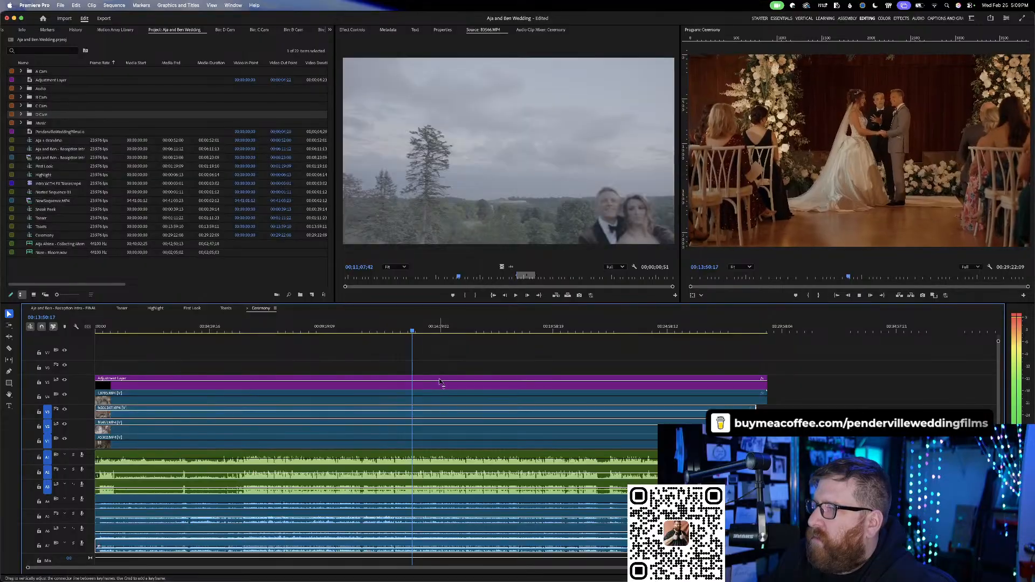
key("space")
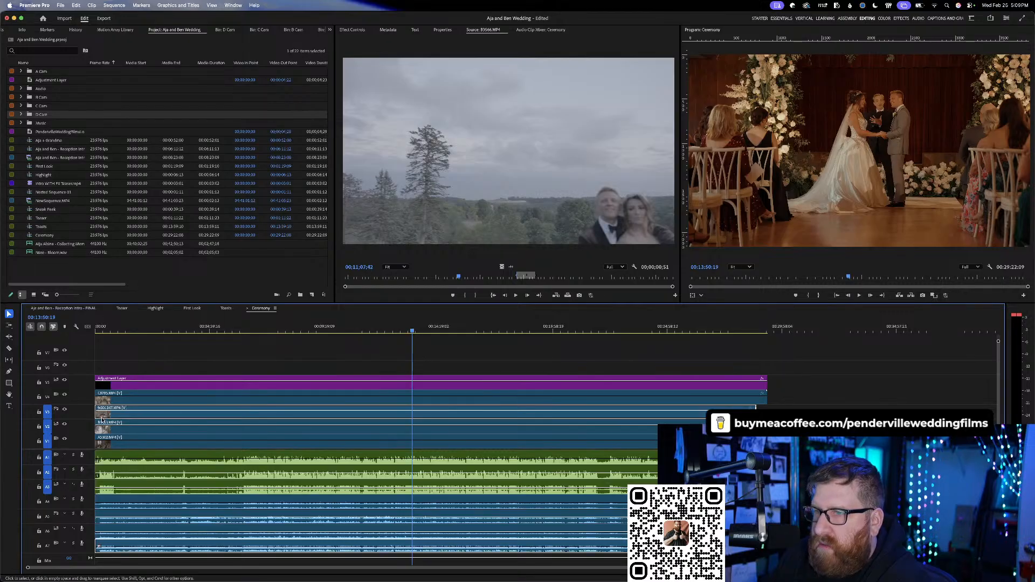
- Mute and lock audio tracks A4 to A7, audition A1 on its own, and leave only A2 soloed
left_click(73, 455)
key("space")
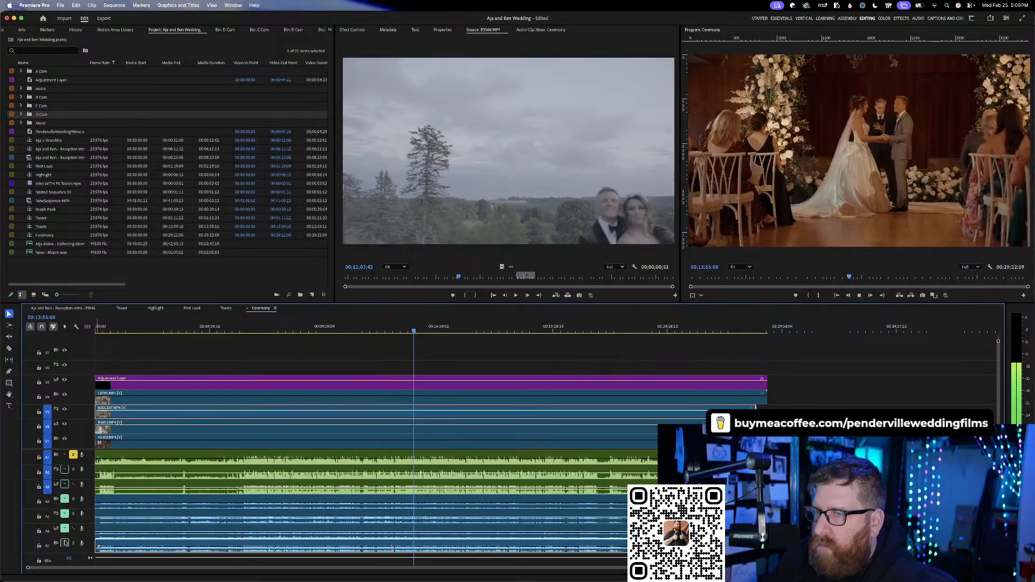
scroll(66, 544, "down", 1)
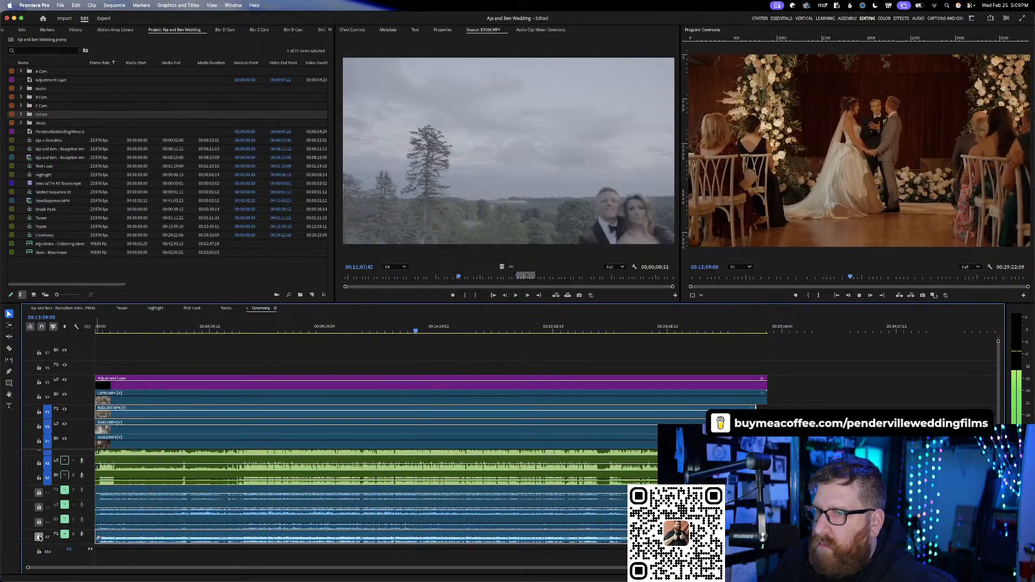
scroll(41, 537, "up", 1)
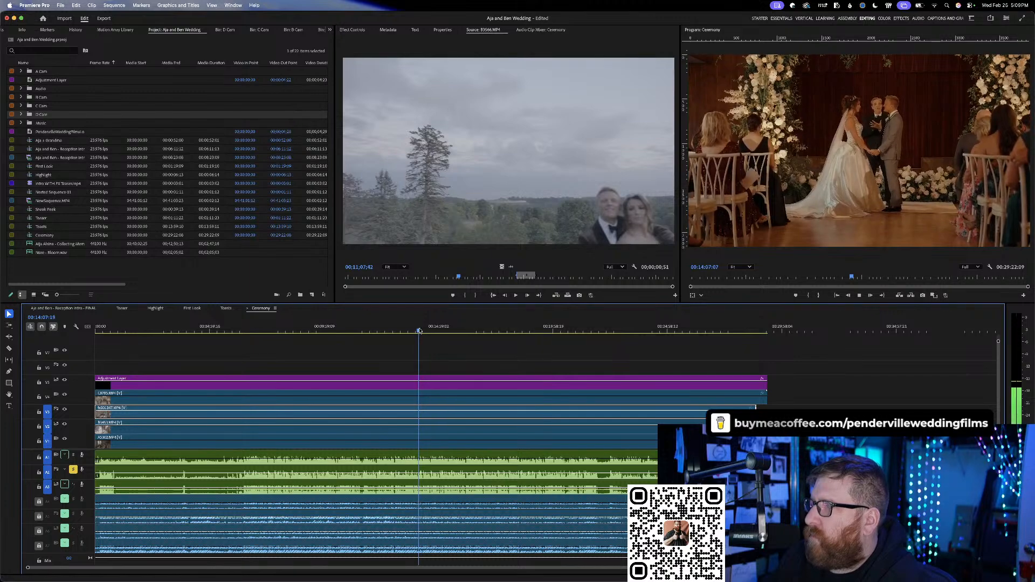
- Review the rest of the ceremony with A2 soloed, listening around 00:23:29 and 00:25:30 before returning to about 00:13:12
left_click_drag(420, 330, 452, 336)
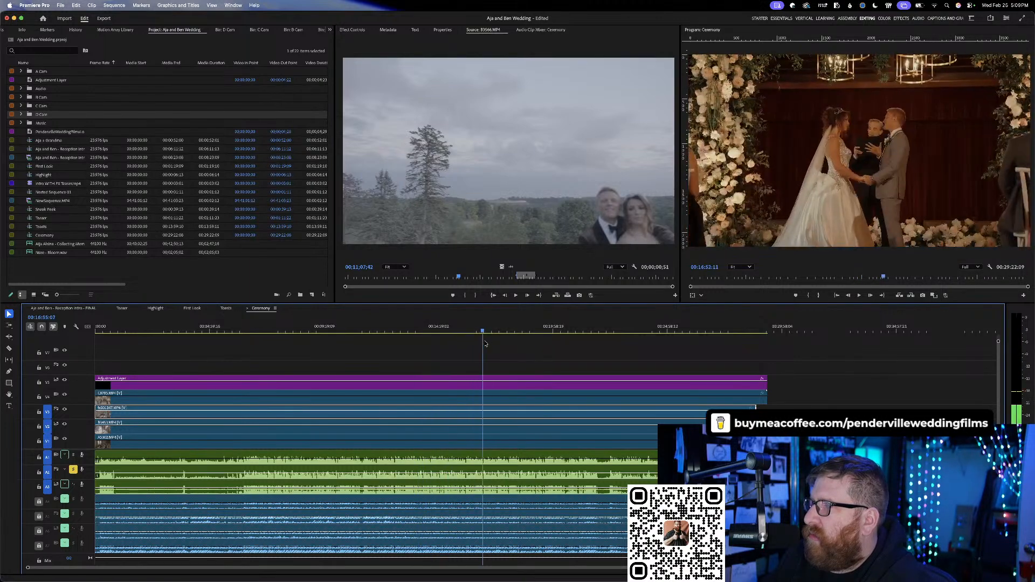
key("space")
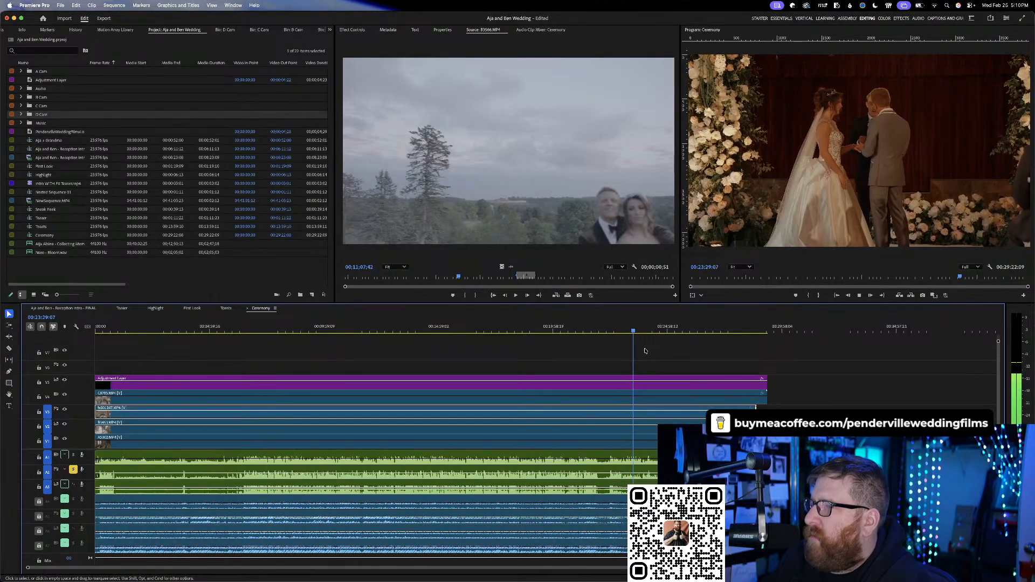
left_click_drag(636, 330, 680, 338)
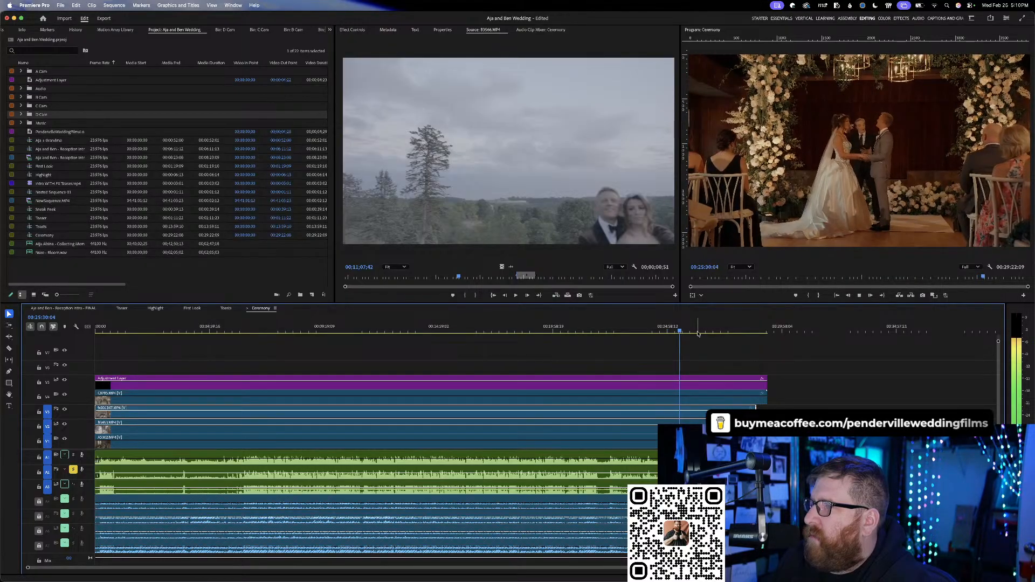
key("space")
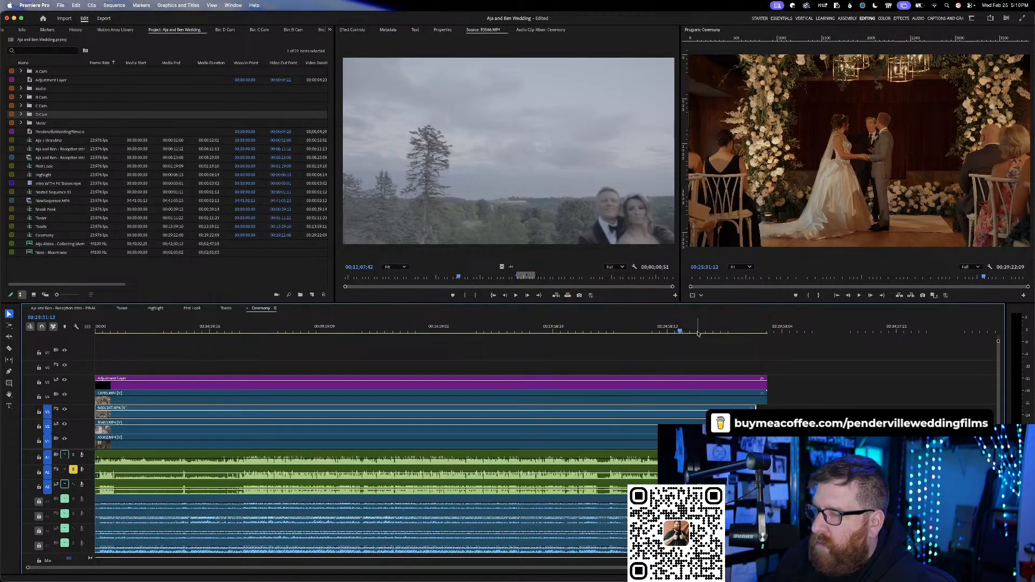
left_click_drag(478, 330, 396, 327)
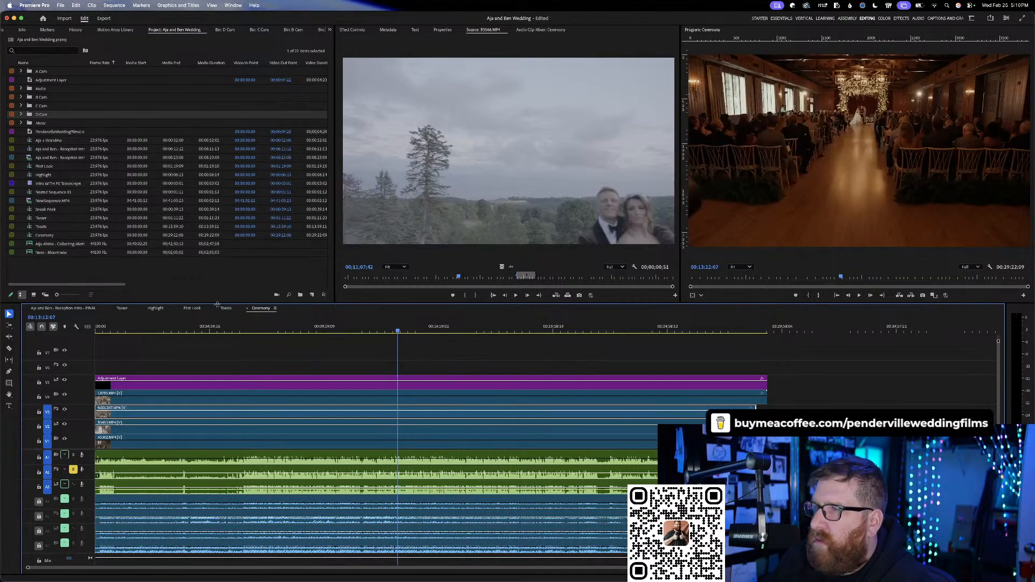
- Open the First Look sequence, check the footage up to about 00:01:09, and save the project
left_click(190, 308)
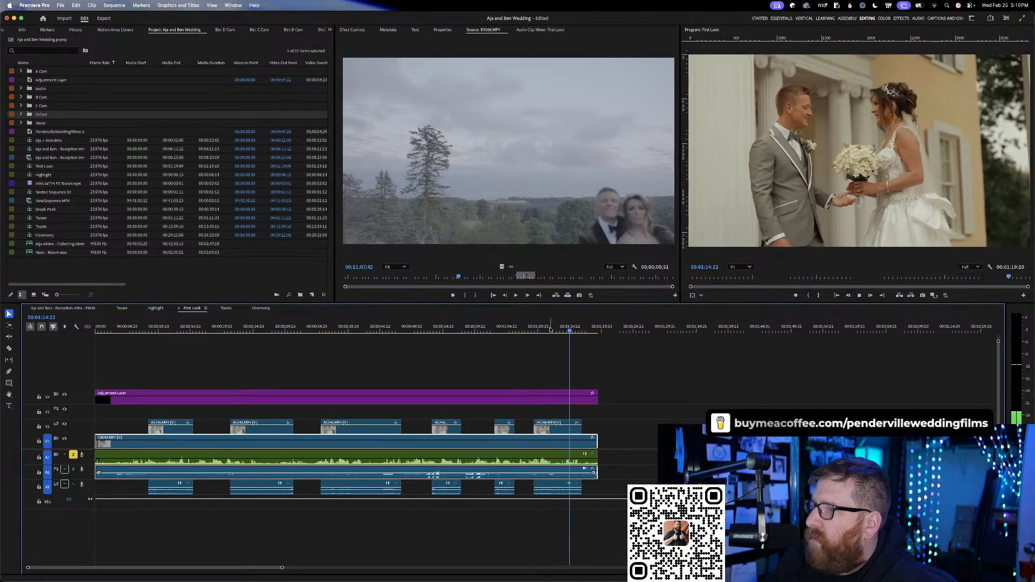
left_click(451, 330)
left_click_drag(450, 330, 535, 329)
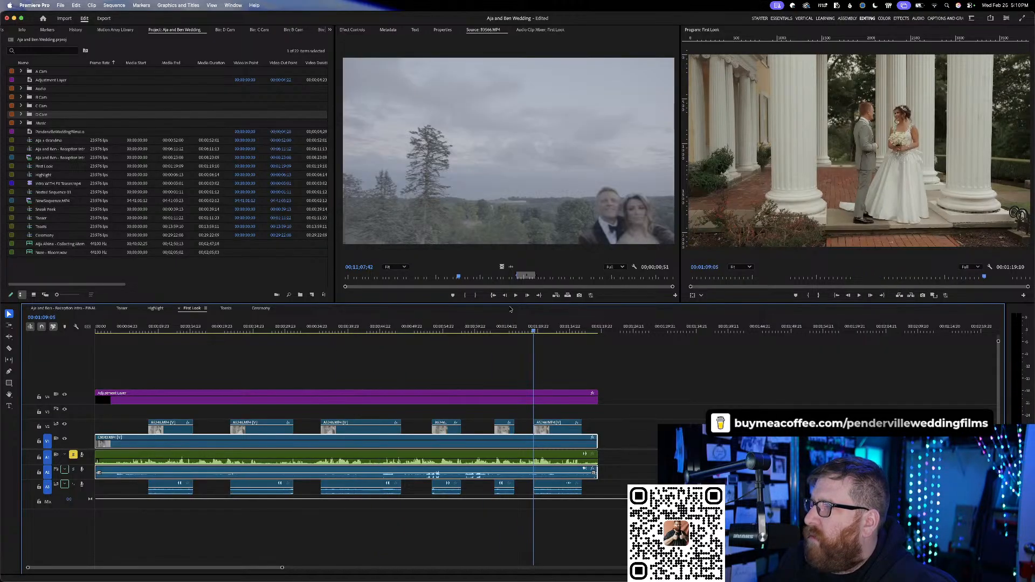
key("super+s")
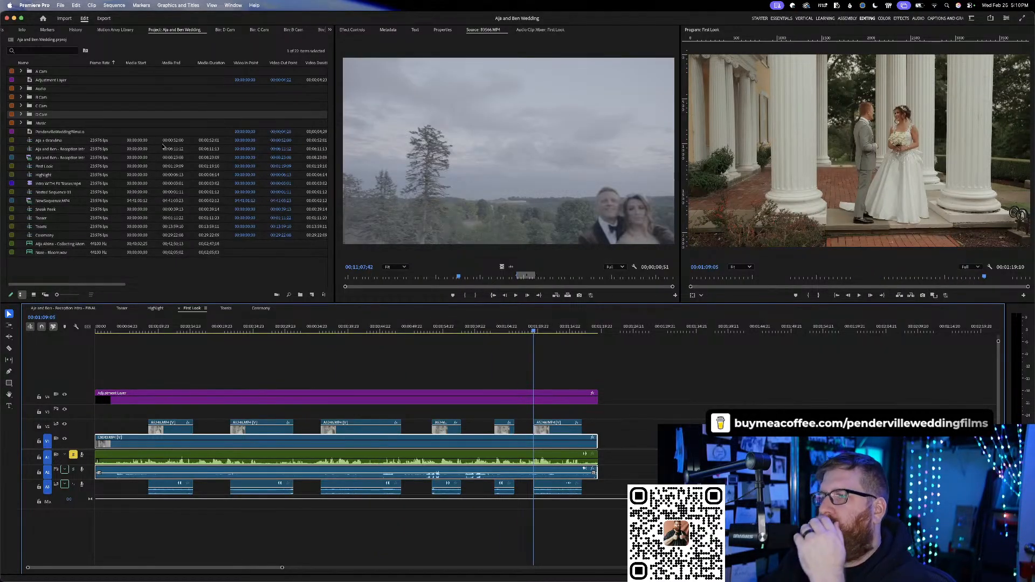
- In the Toasts sequence, move the lower recorder audio up onto A1 and A2, then mute and lock tracks A4 to A7
left_click(226, 308)
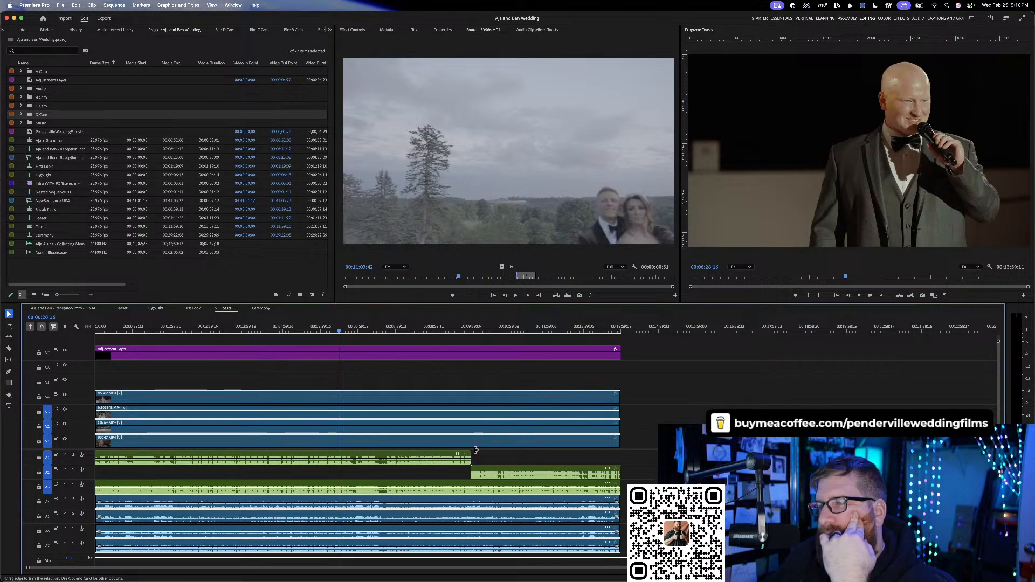
left_click(491, 457)
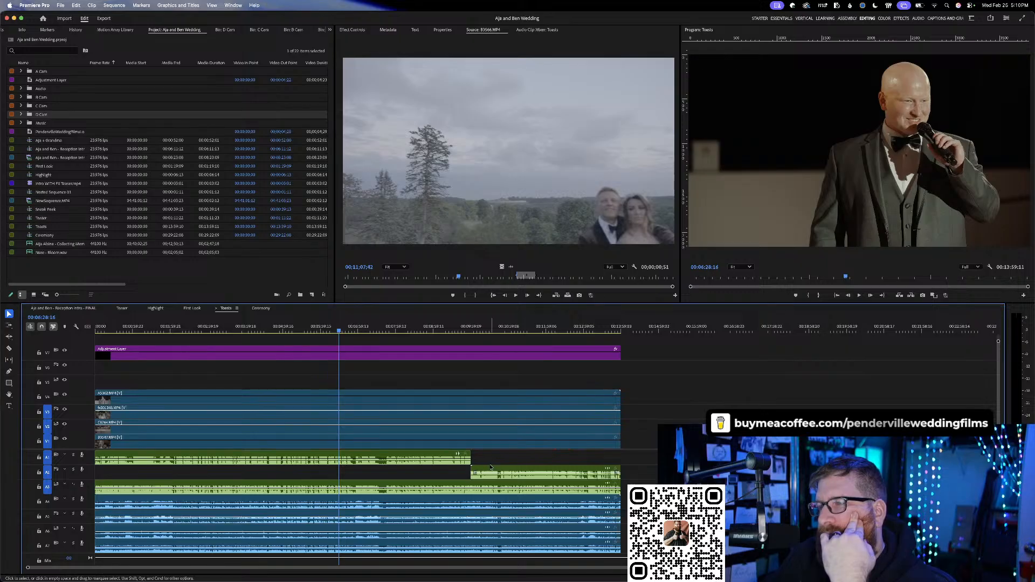
mouse_move(491, 468)
left_mouse_down()
mouse_move(490, 453)
mouse_move(488, 474)
left_mouse_up()
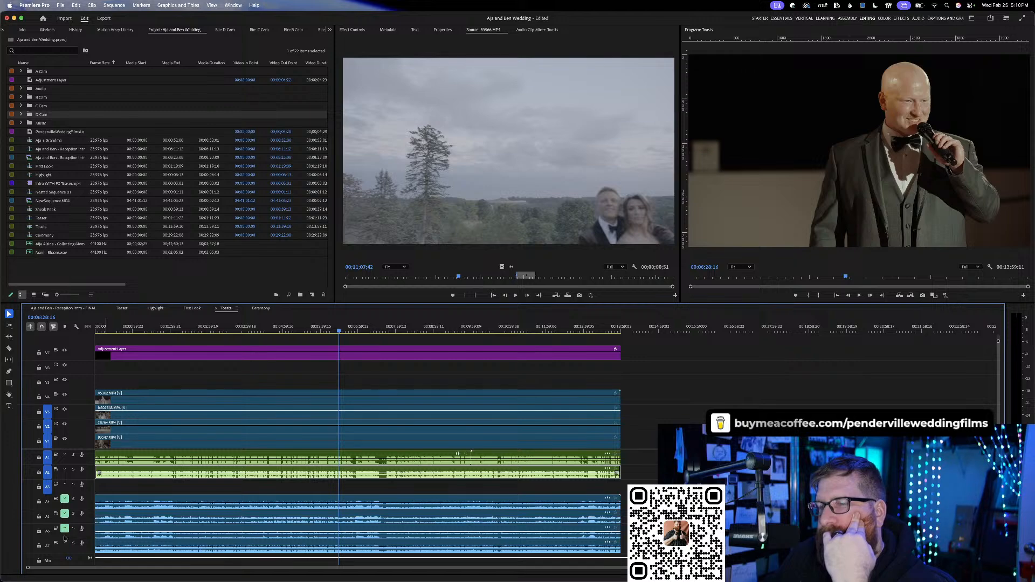
left_click(38, 546)
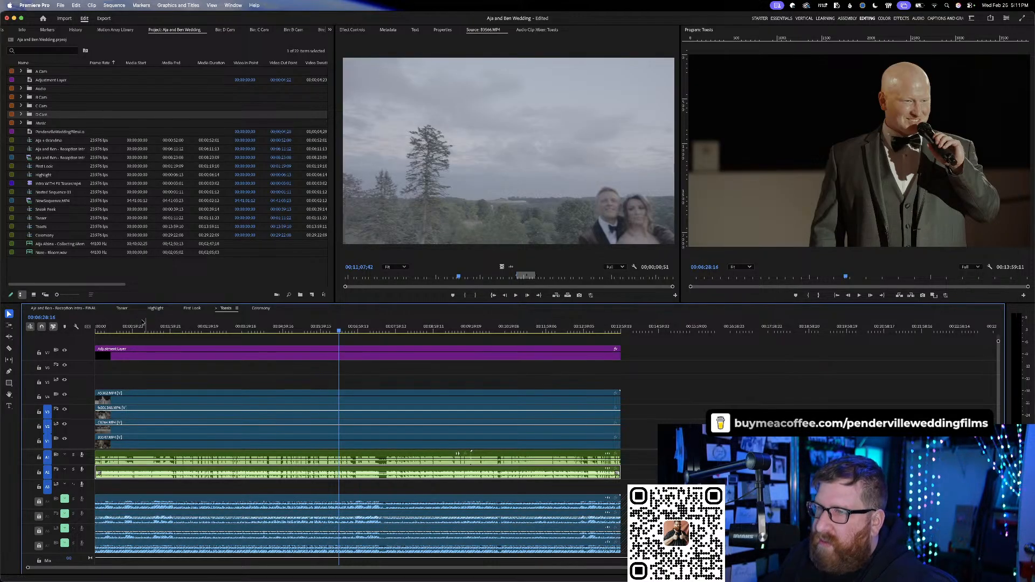
- Skim the Toasts sequence, play it from the start to compare A1 and A2, and leave only A1 soloed
left_click(123, 329)
left_click_drag(119, 329, 574, 309)
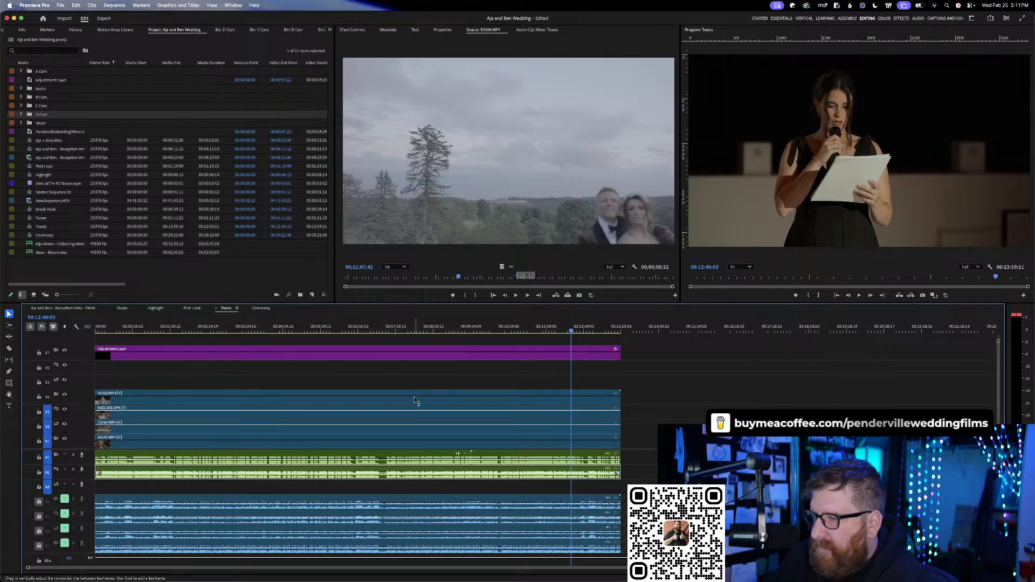
left_click(109, 327)
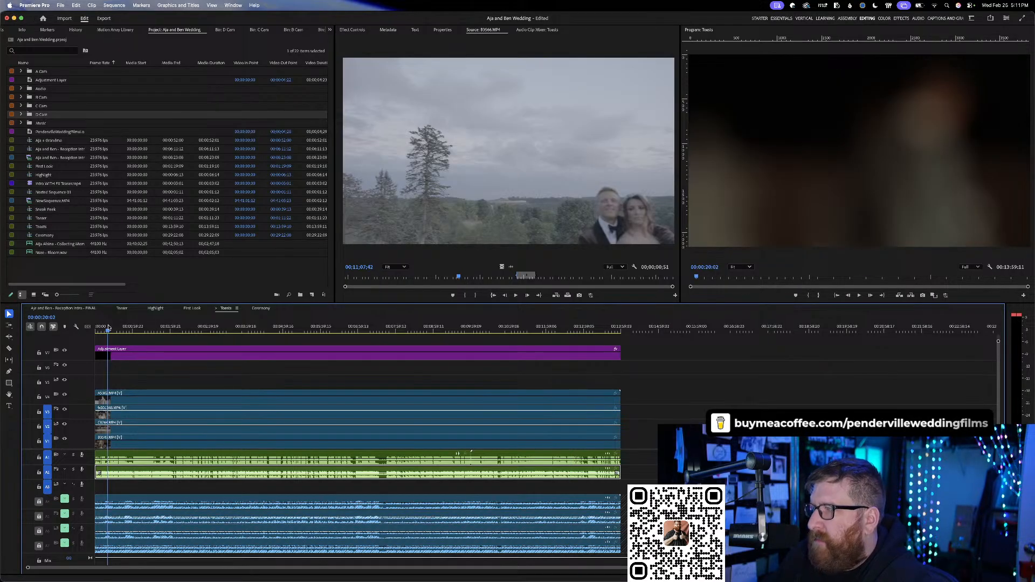
left_click_drag(108, 326, 96, 327)
key("space")
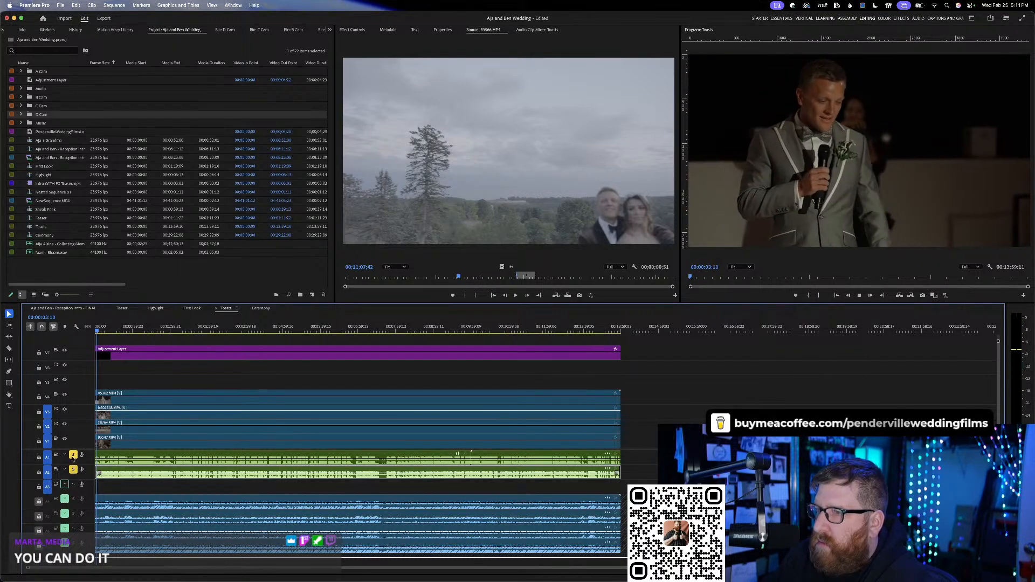
left_click(74, 455)
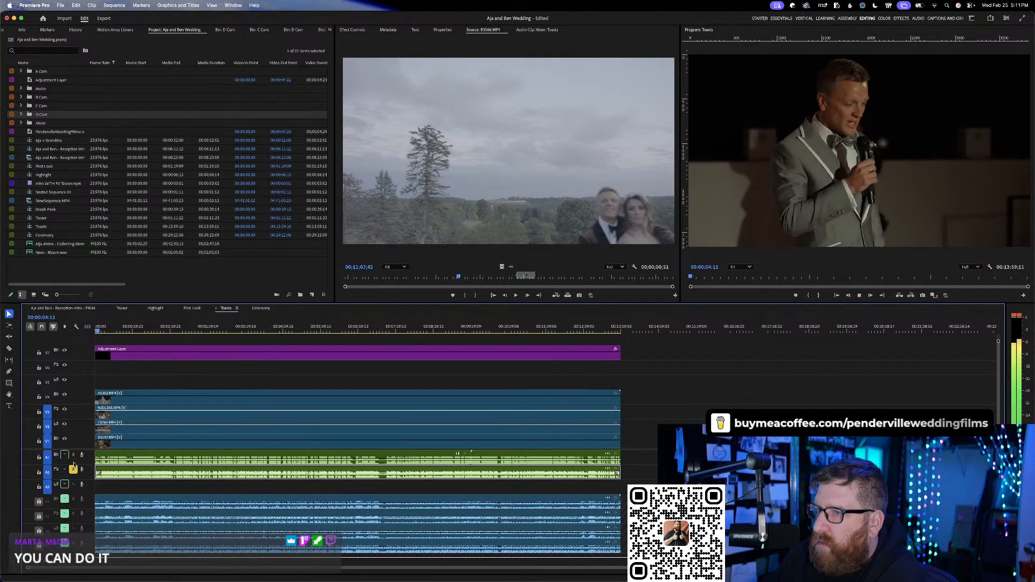
left_click(74, 456)
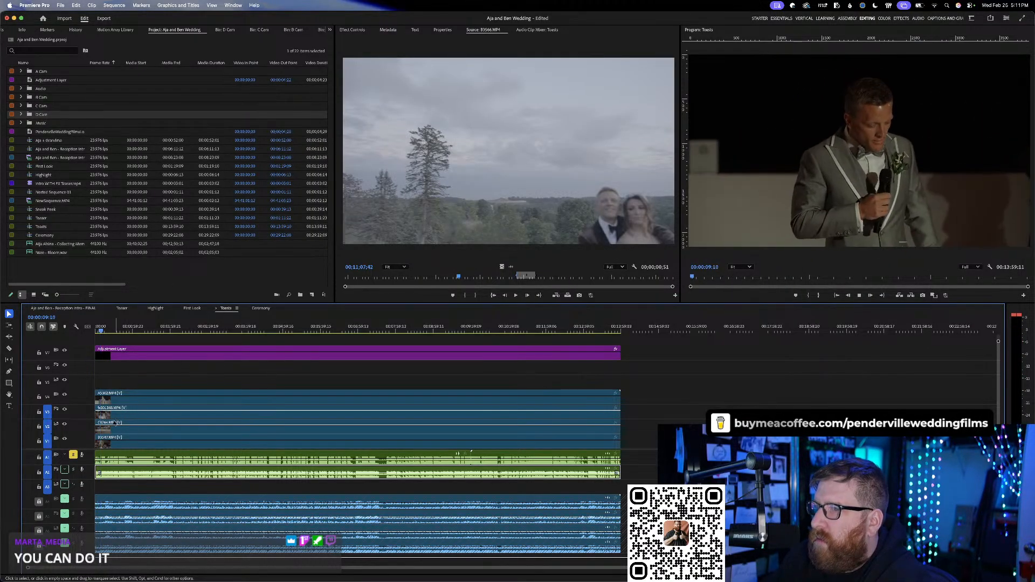
- Listen through the opening toast and cut the A1 audio at 00:00:54:05 to mark the excerpt's end
key("equal")
key("equal")
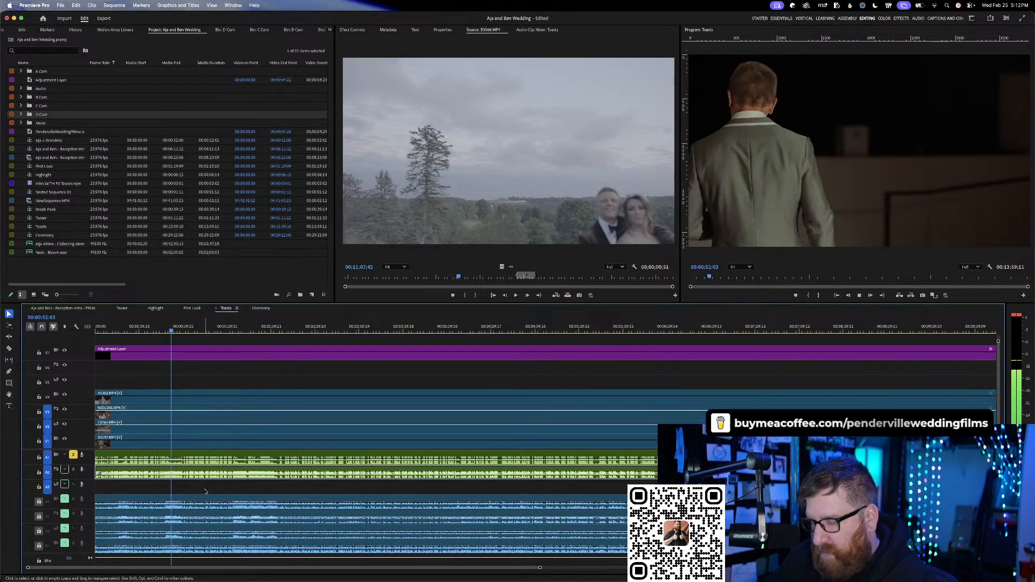
key("c")
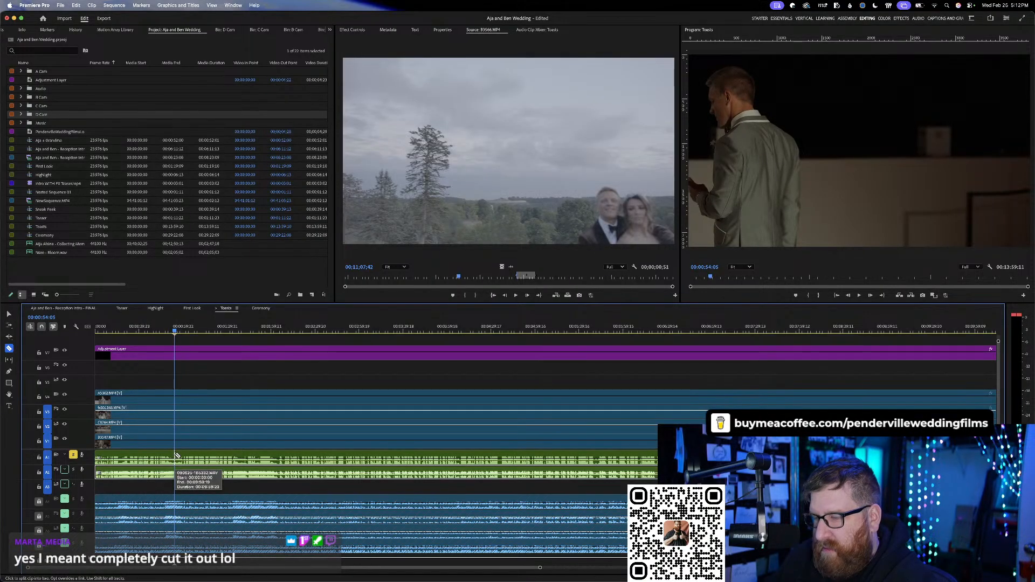
left_click(174, 453)
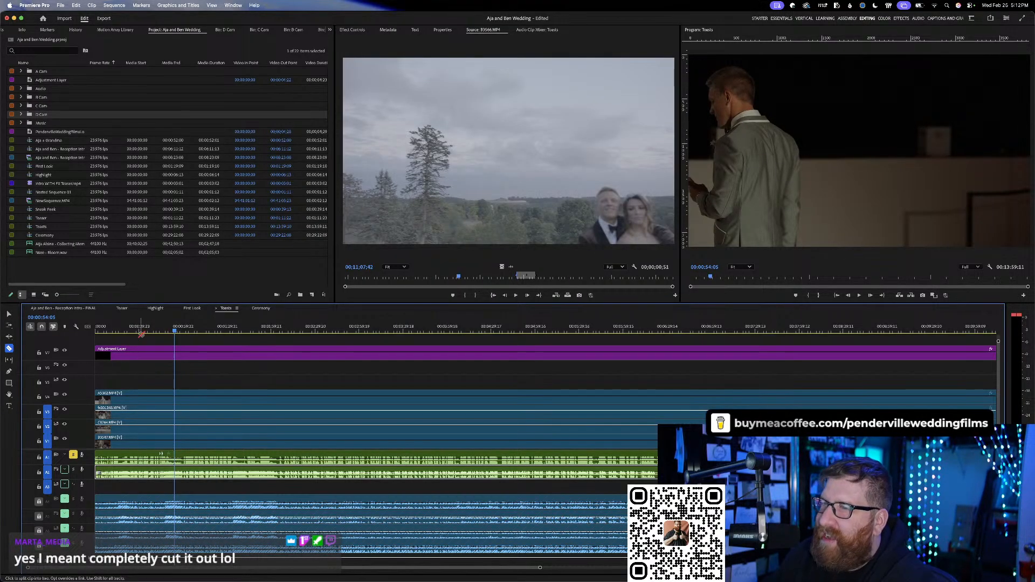
- Replay the toast from about 00:00:20 and cut A1 and video tracks V1 to V4 at about 00:00:24
left_click(125, 330)
key("space")
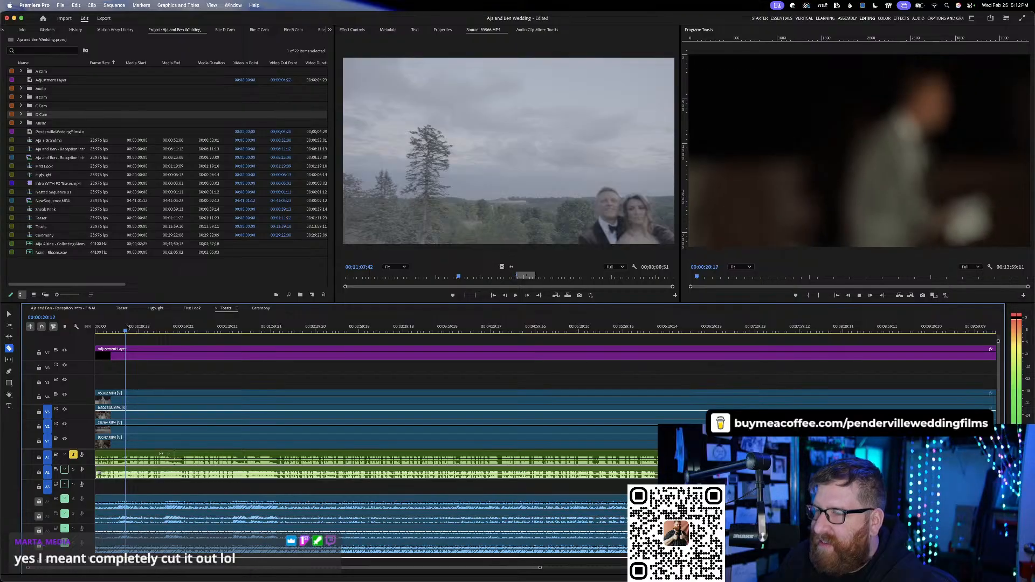
key("=")
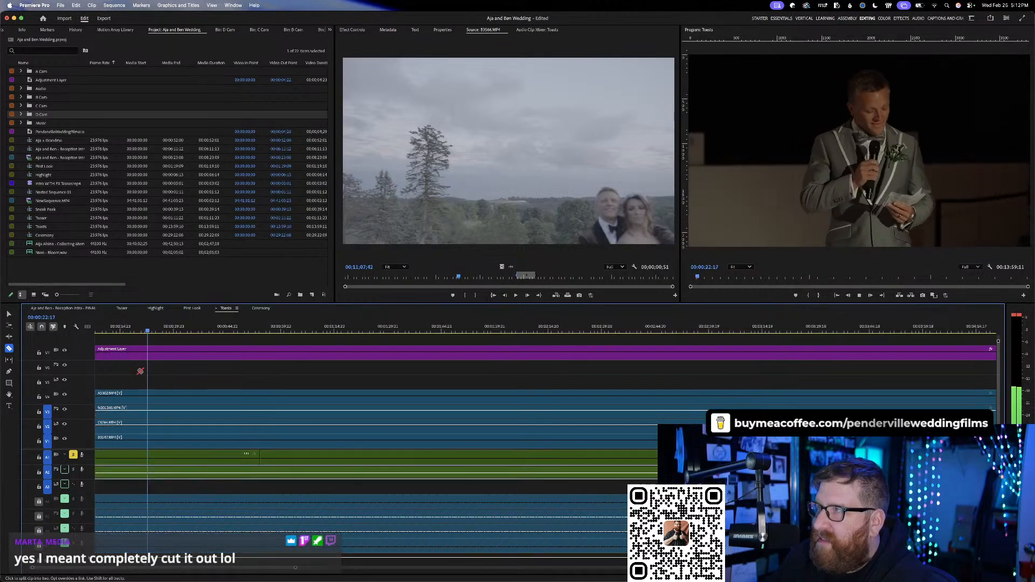
scroll(140, 371, "up", 1)
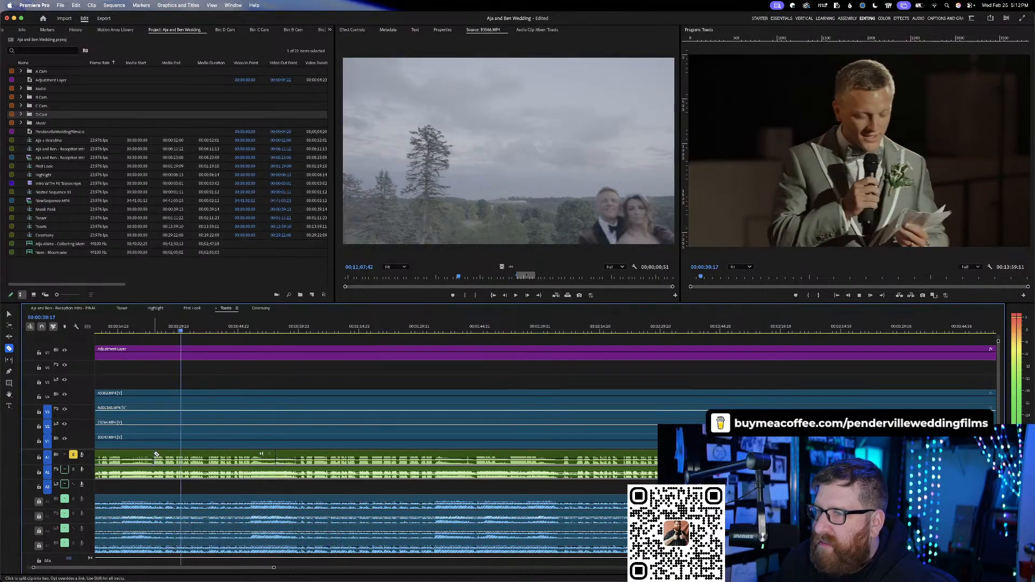
left_click(155, 441)
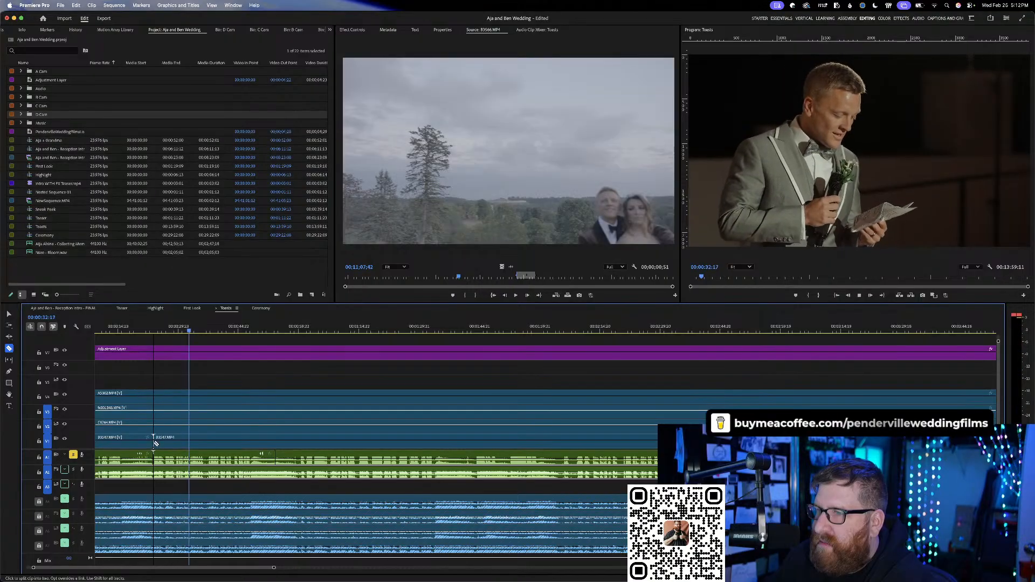
left_click(155, 426)
left_click(155, 411)
left_click(157, 400)
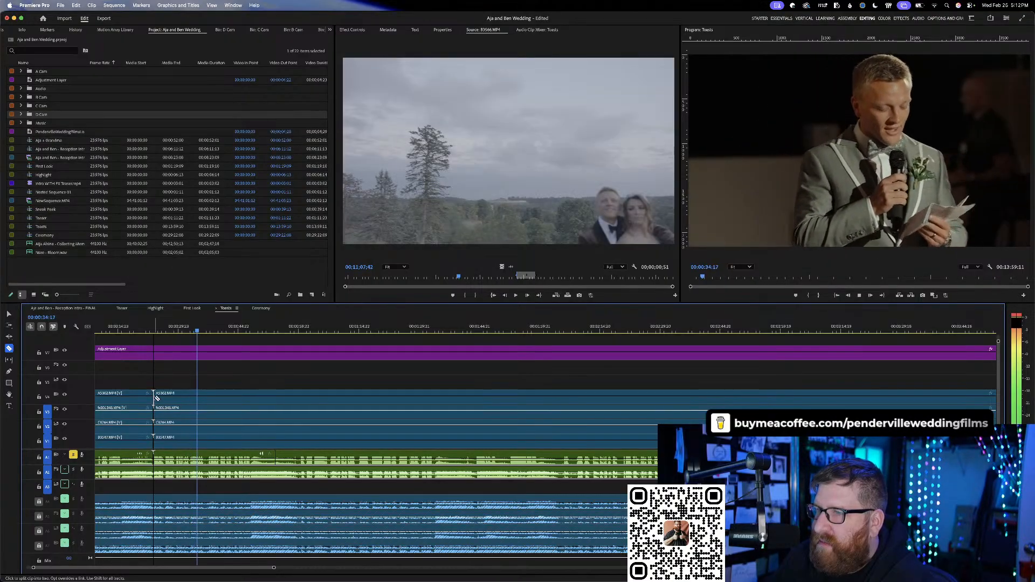
- Cut video tracks V1 to V4 at 00:00:54:05 to match the A1 cut
left_click(277, 441)
left_click(278, 426)
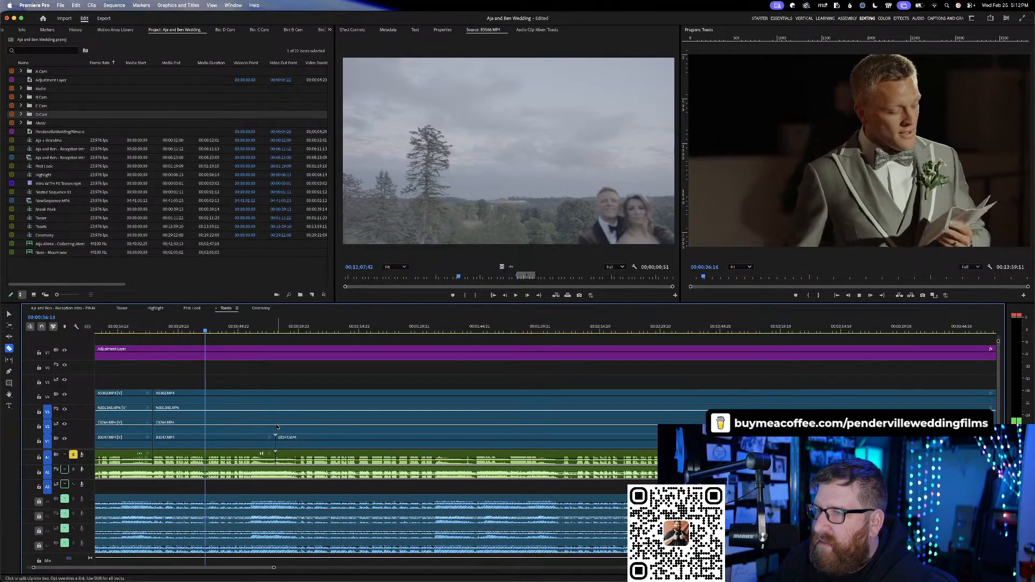
left_click(278, 411)
left_click(279, 399)
key("space")
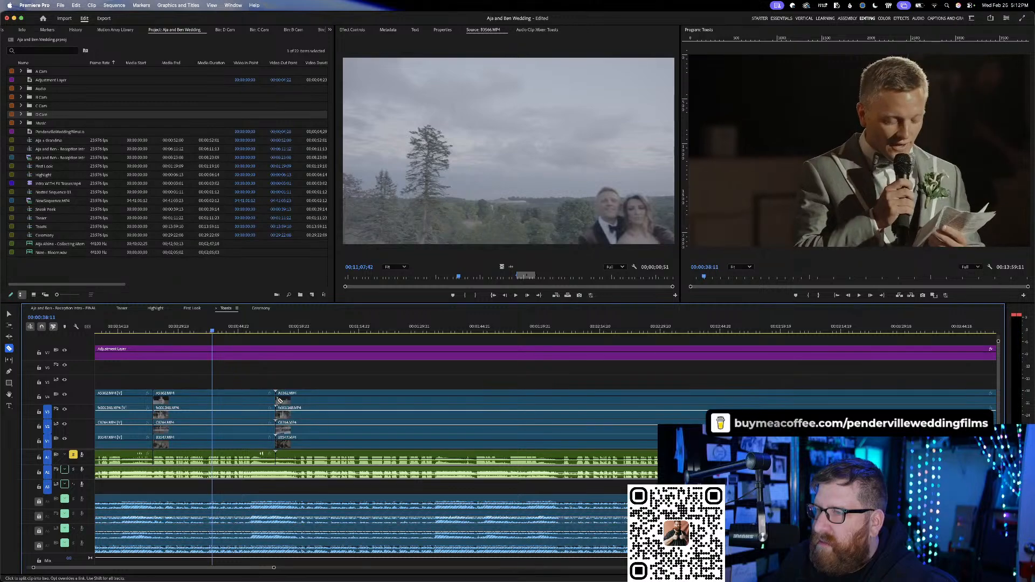
key("v")
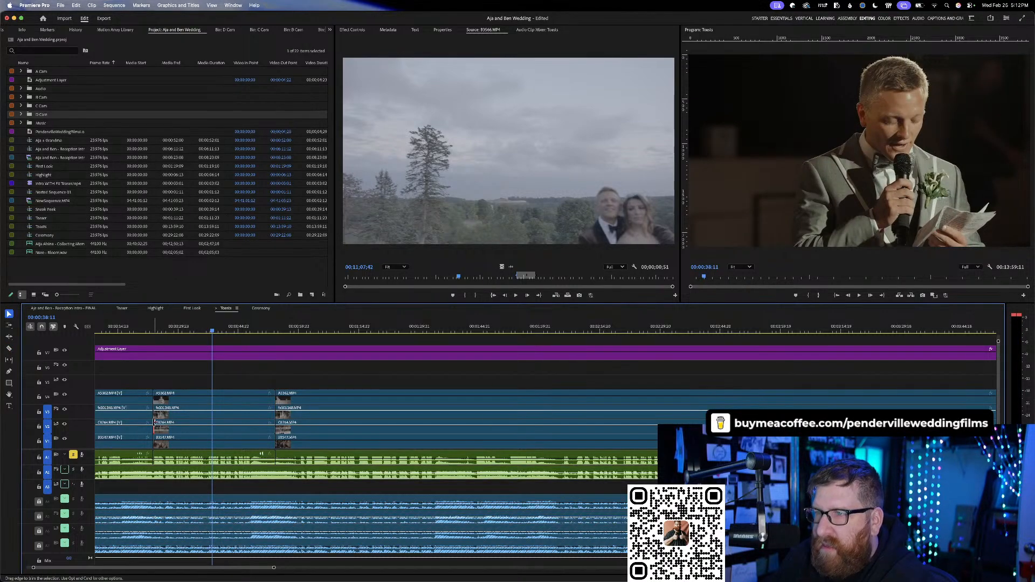
- Review the footage around the first cut with V4 temporarily hidden, then scrub through the excerpt to its end
left_click(168, 328)
left_click(123, 329)
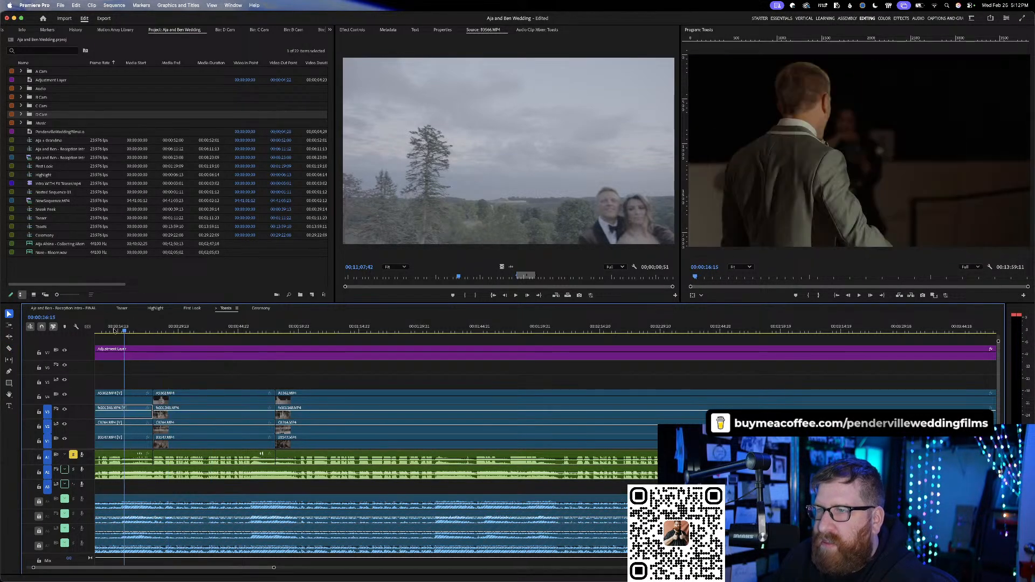
key("space")
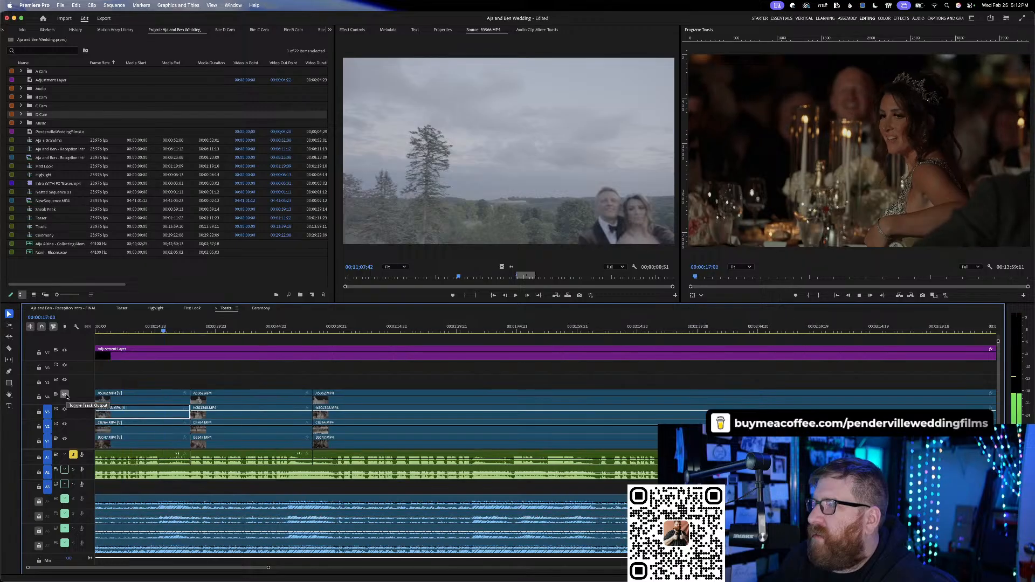
left_click(142, 328)
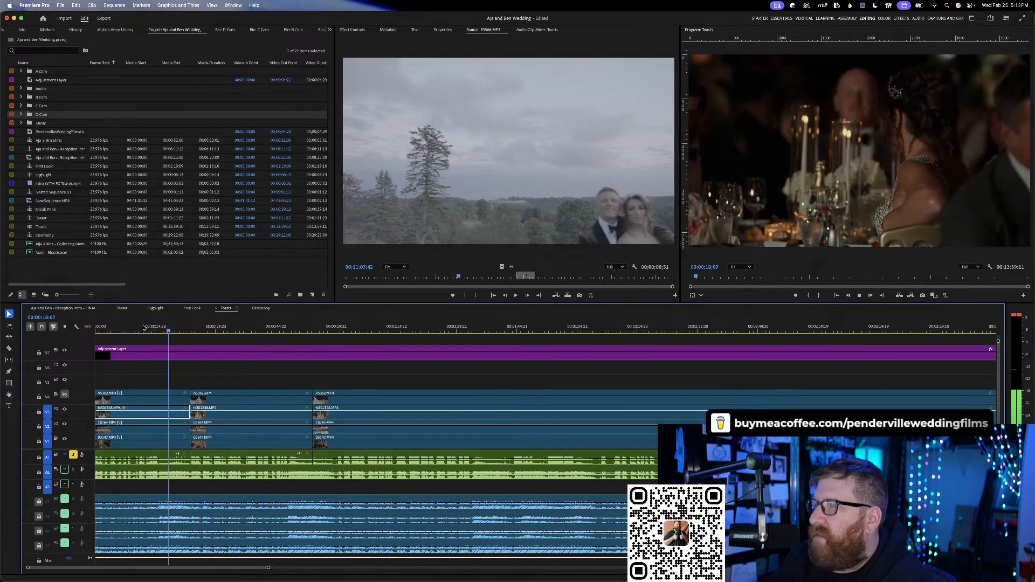
key("space")
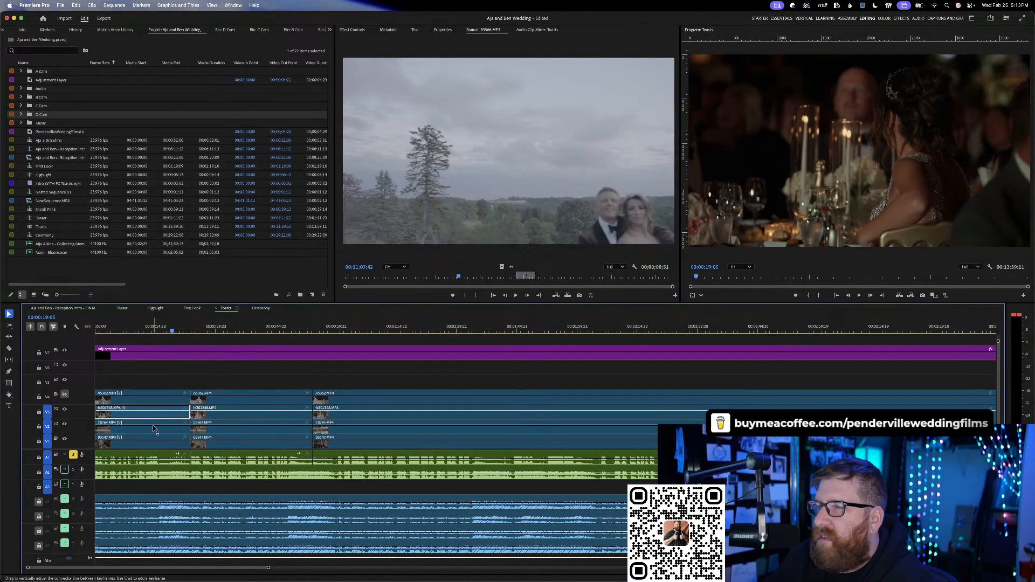
left_click(64, 395)
left_click_drag(196, 330, 307, 343)
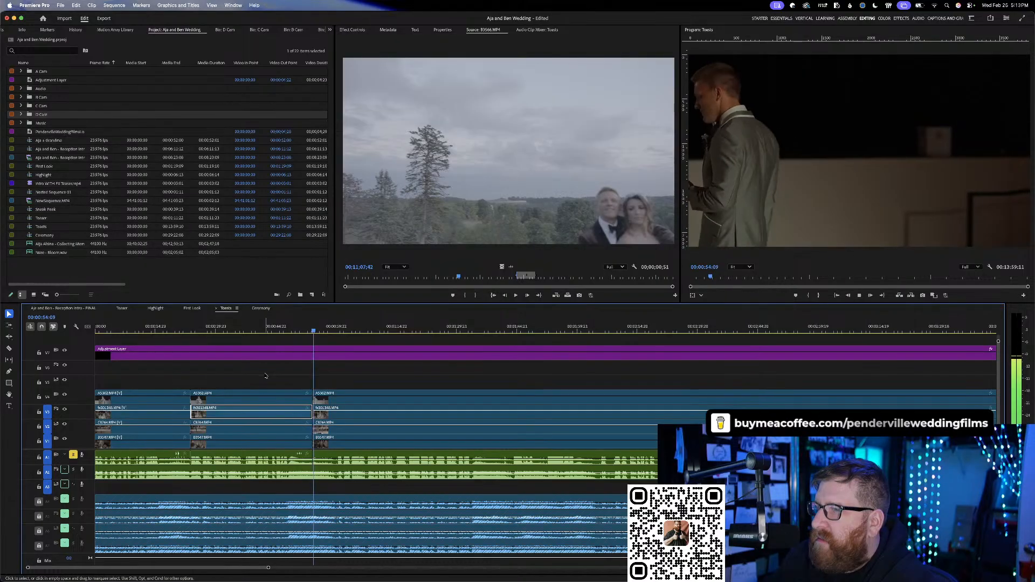
- Copy the isolated toast excerpt across V1 to V4 and A1, and open the Highlight sequence
left_click_drag(265, 376, 272, 457)
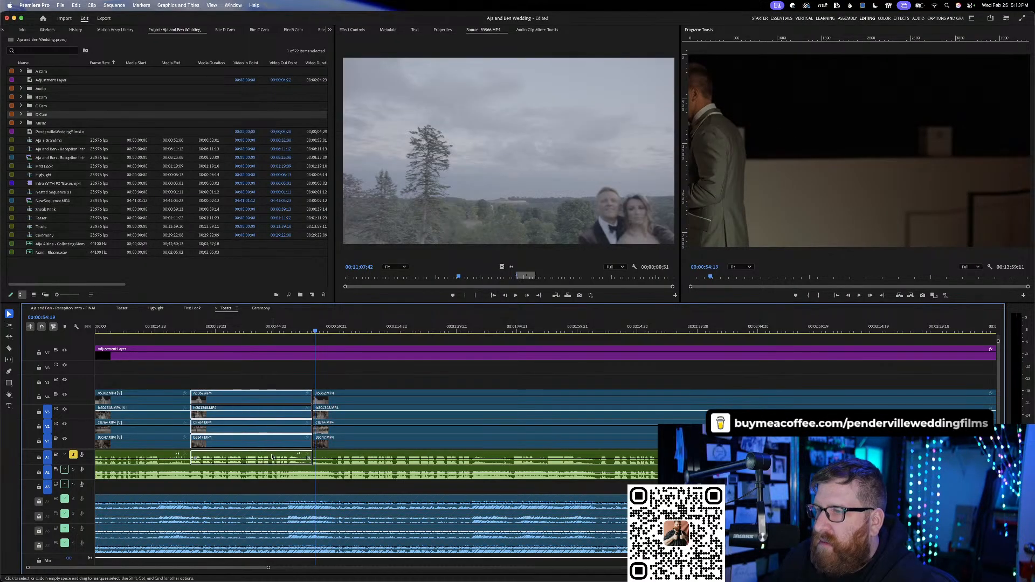
left_click(164, 309)
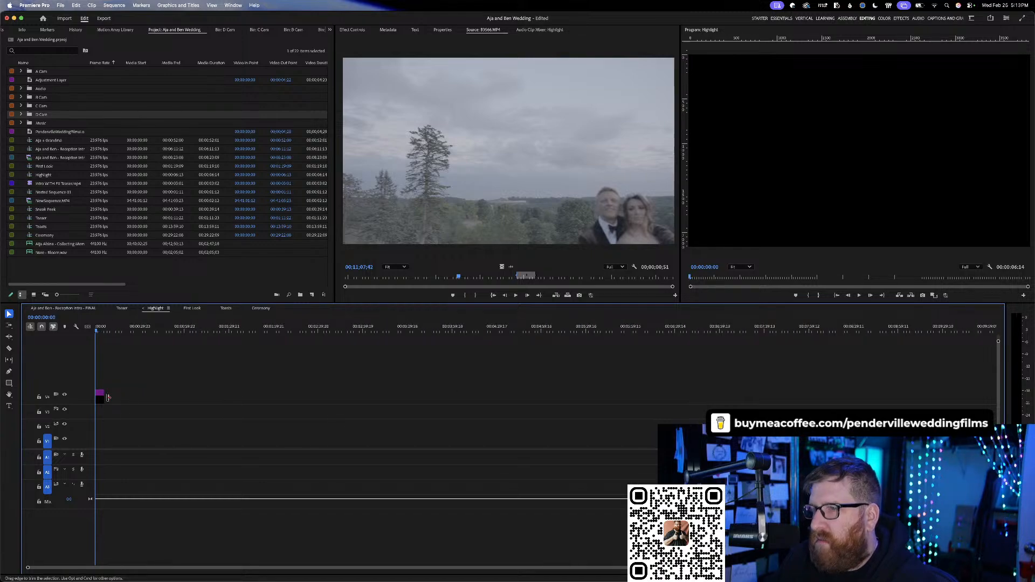
- Extend the Highlight sequence's adjustment layer to about 00:10:39 and paste the toast excerpt beyond its end, at about 00:11:24
left_click_drag(104, 395, 938, 382)
scroll(938, 367, "right", 3)
key("minus")
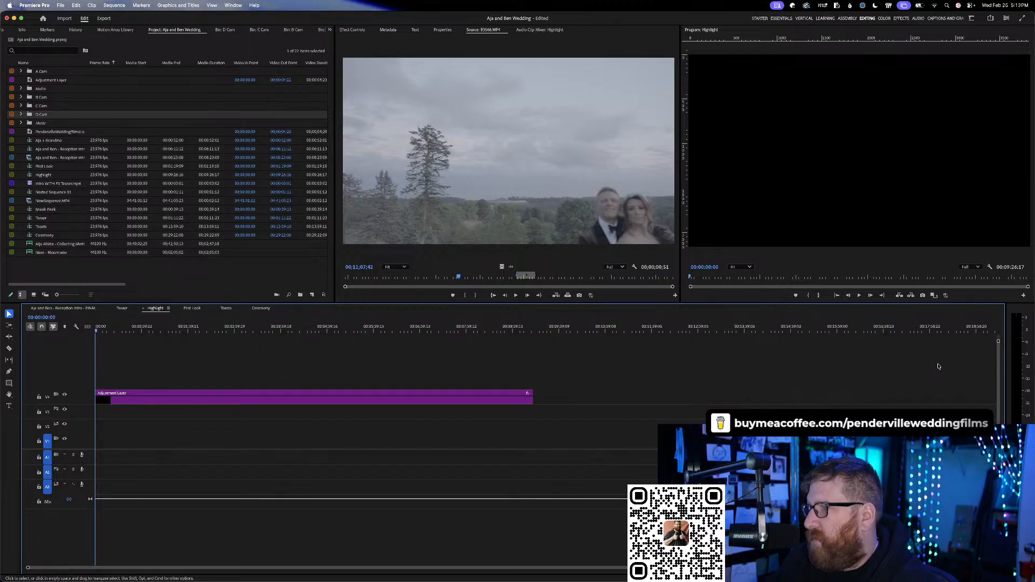
left_click_drag(531, 400, 588, 398)
left_click(624, 330)
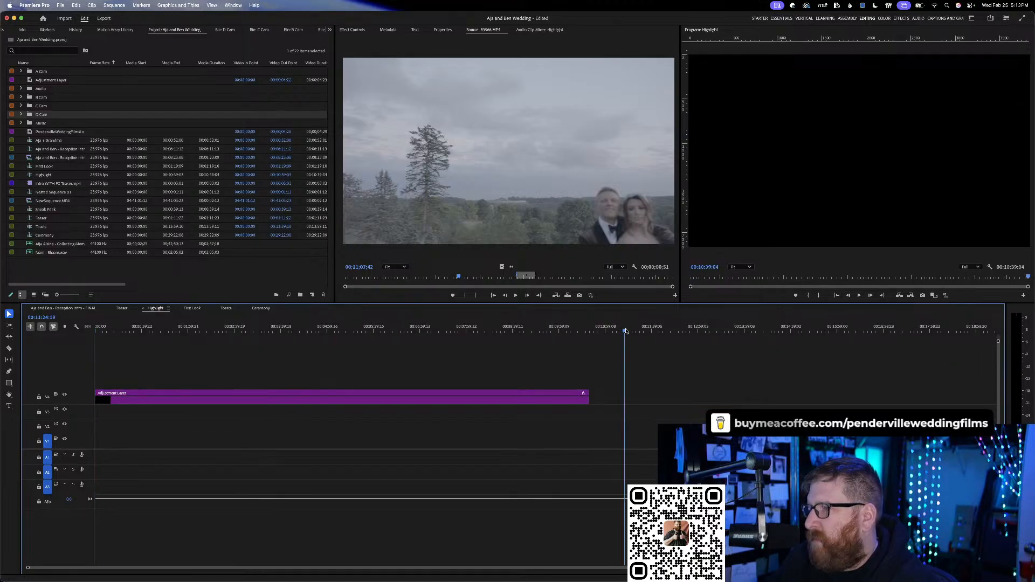
key("cmd+v")
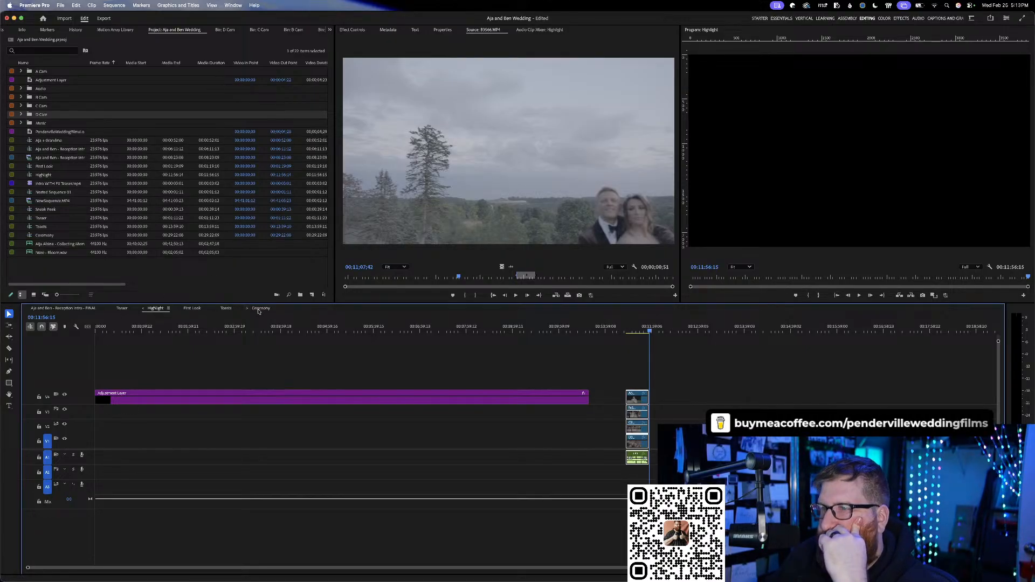
- Open the Toasts sequence and review the speech from about 00:00:54 to 00:01:33 for another strong excerpt
left_click(225, 308)
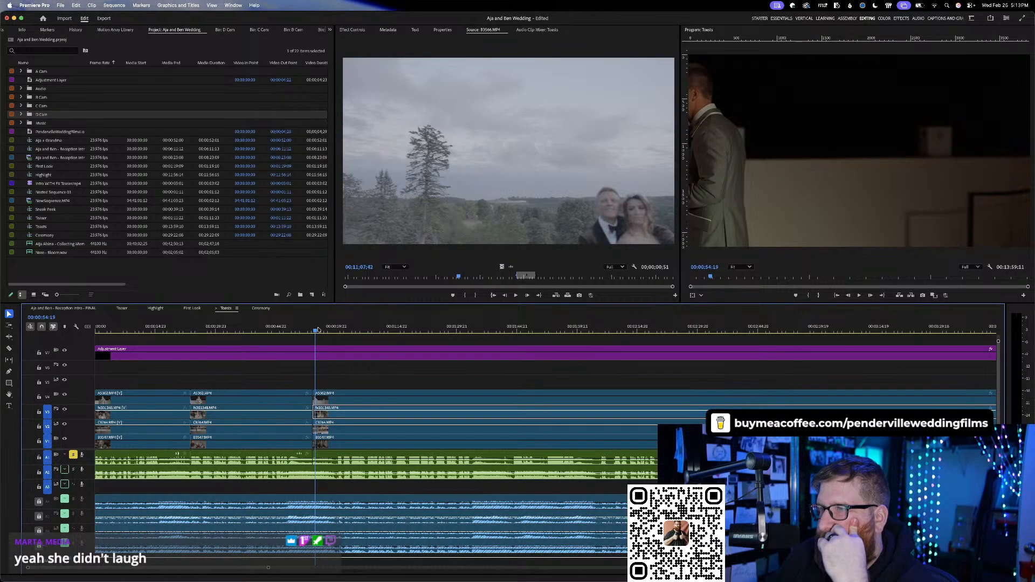
left_click_drag(318, 329, 331, 330)
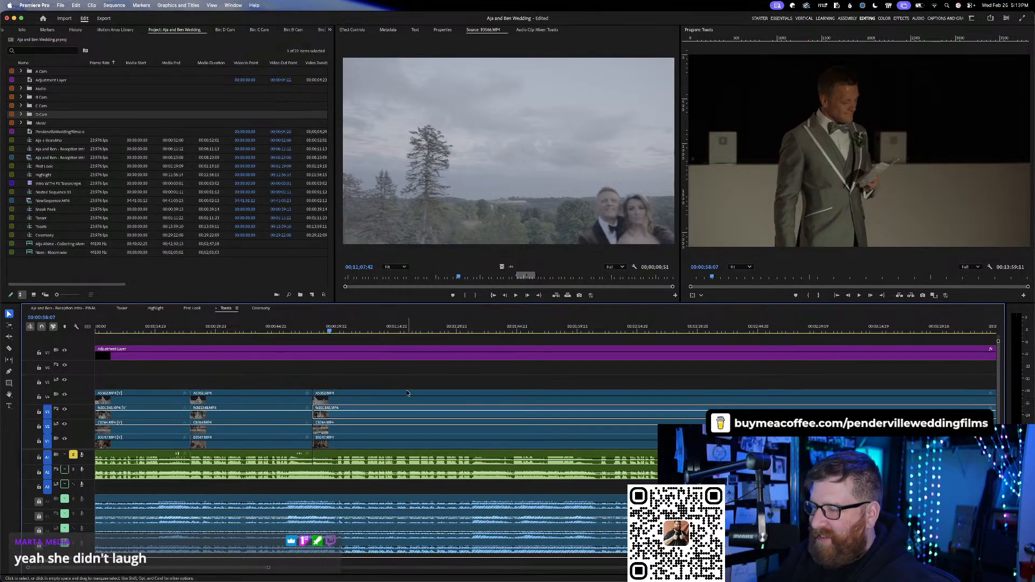
left_click(344, 331)
key("space")
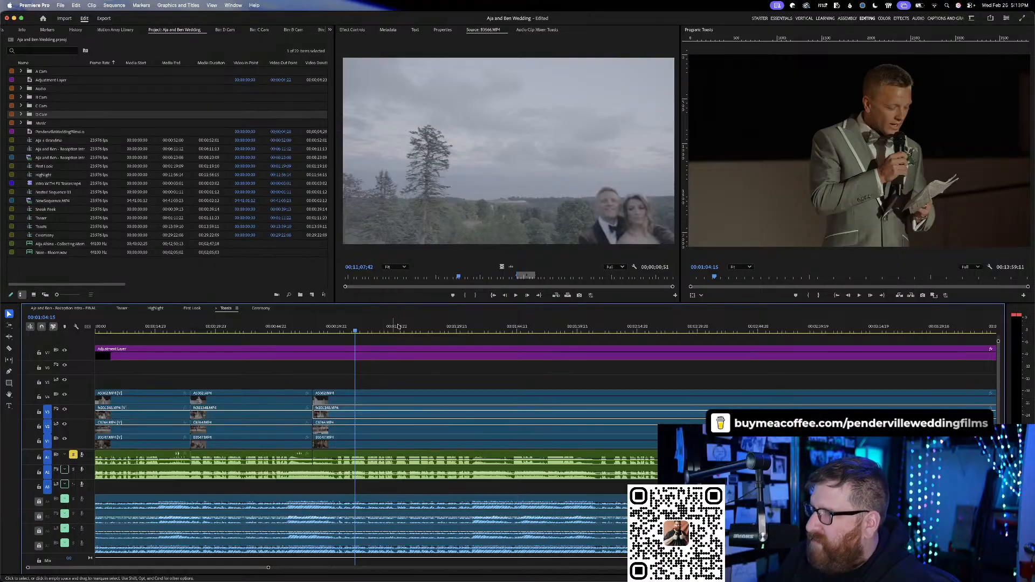
left_click(362, 331)
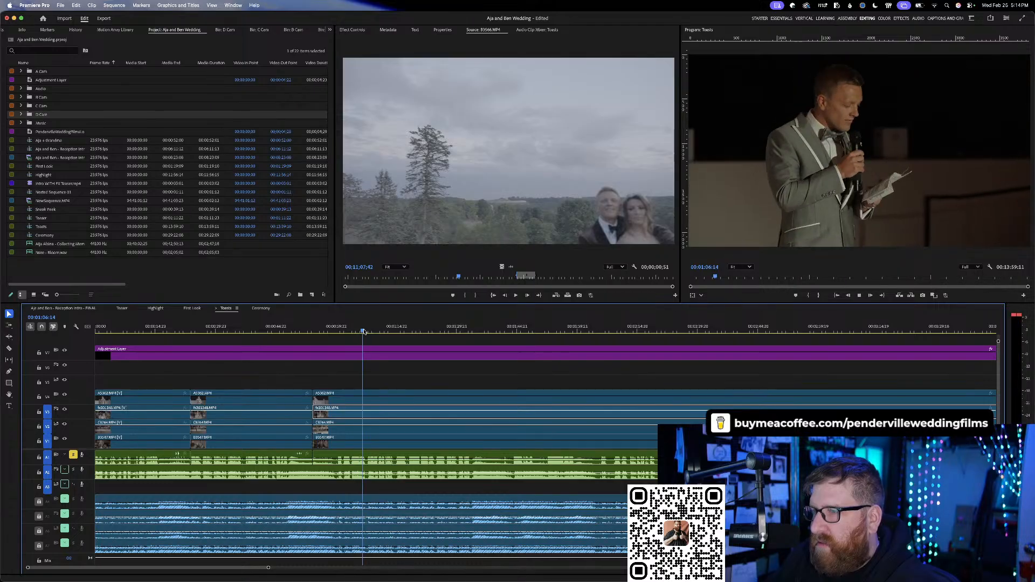
key("space")
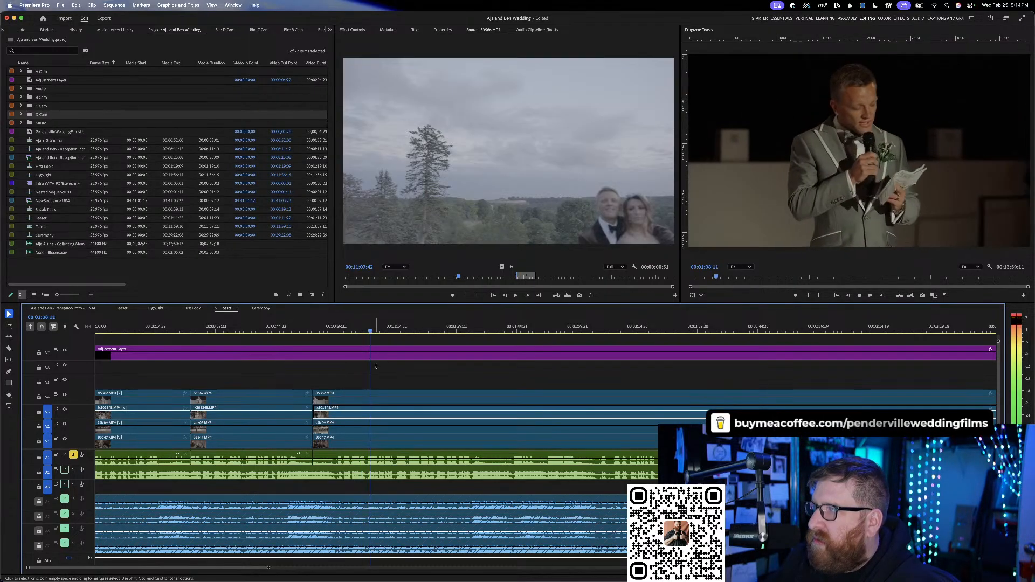
left_click_drag(370, 331, 365, 331)
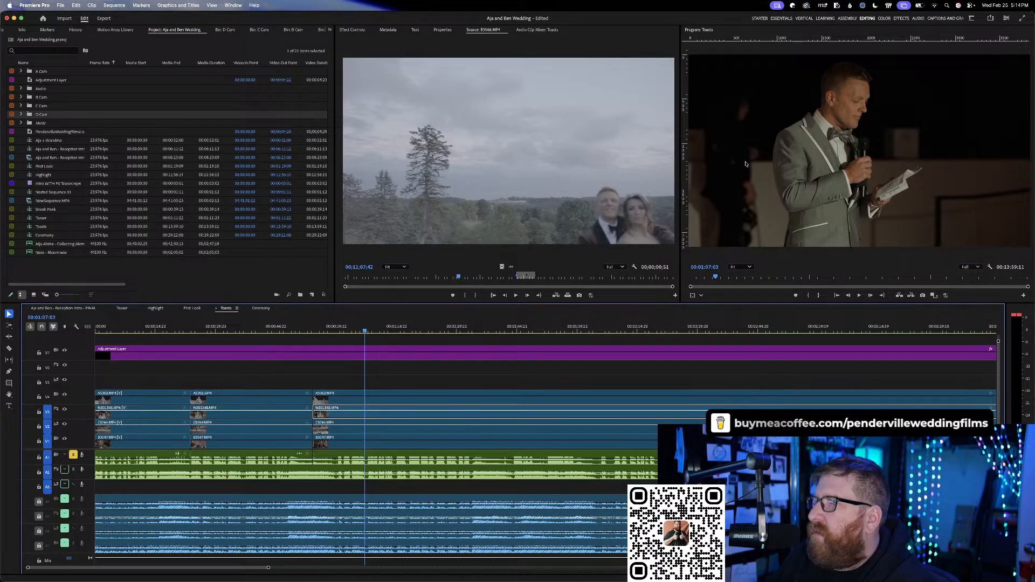
key("space")
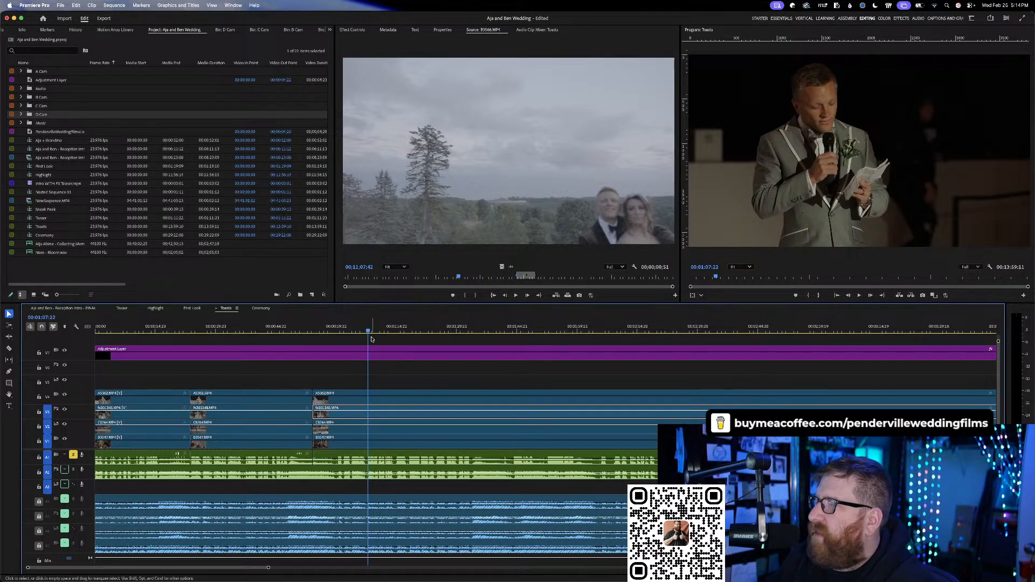
left_click_drag(371, 331, 375, 332)
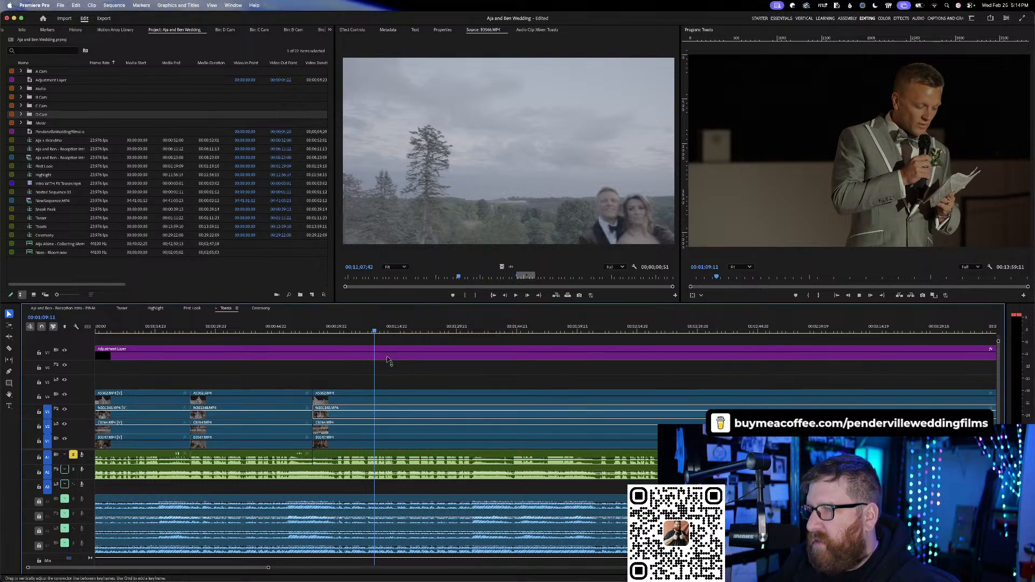
key("space")
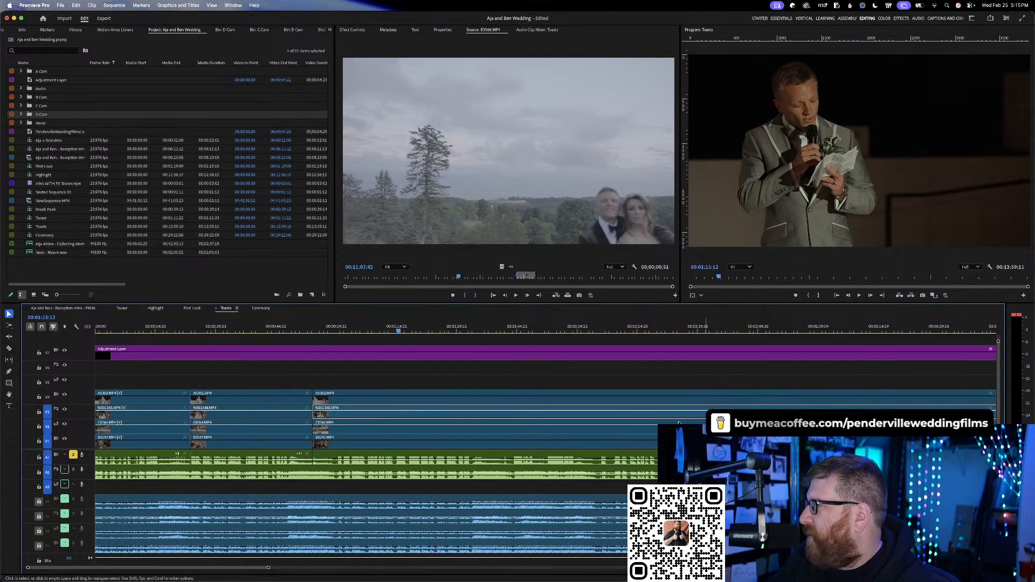
left_click(407, 330)
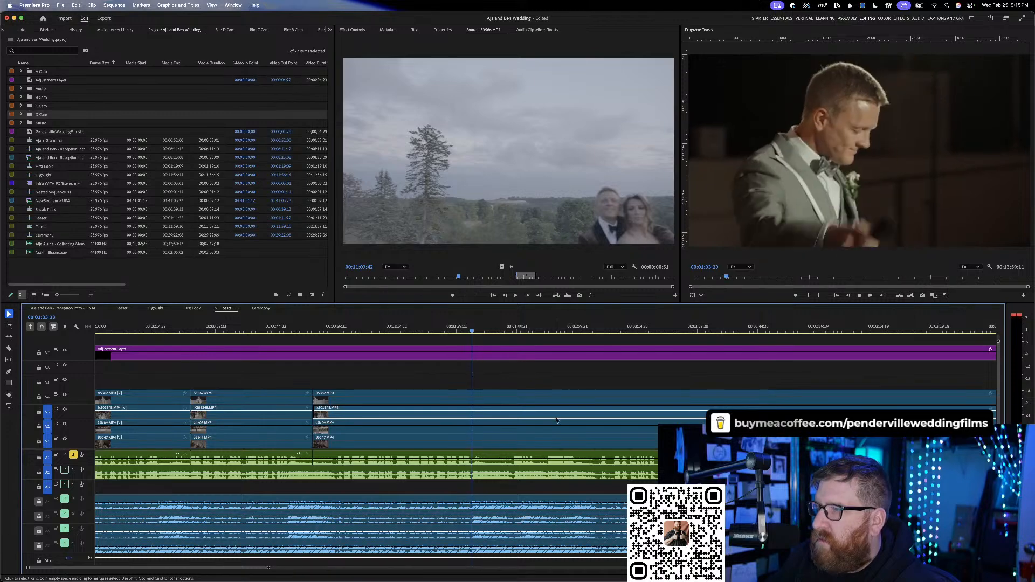
- Cut video tracks V1 to V4 and audio track A1 at 00:01:38:03 to mark the excerpt's end
left_click_drag(479, 331, 490, 334)
key("c")
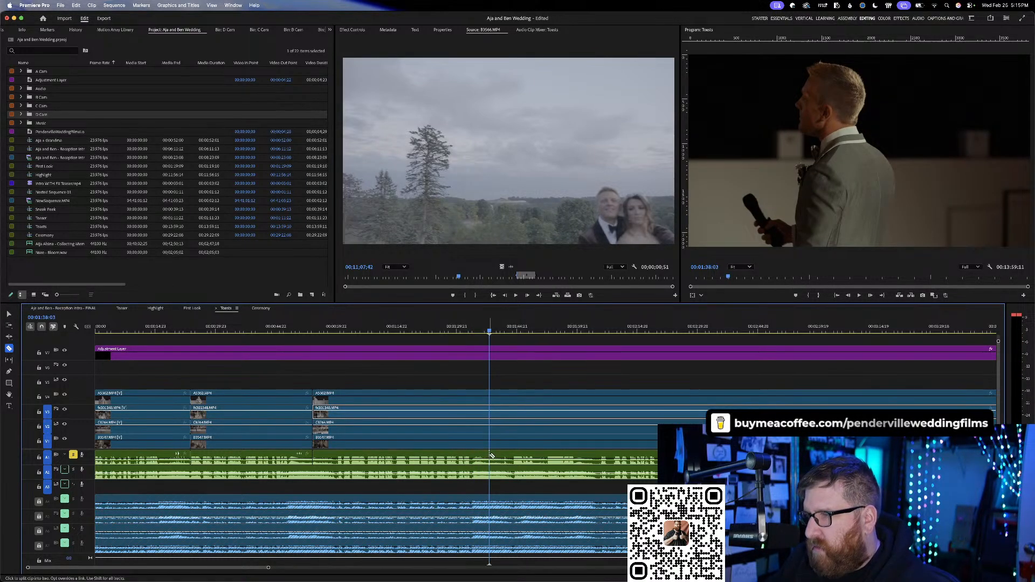
left_click(490, 437)
left_click(490, 414)
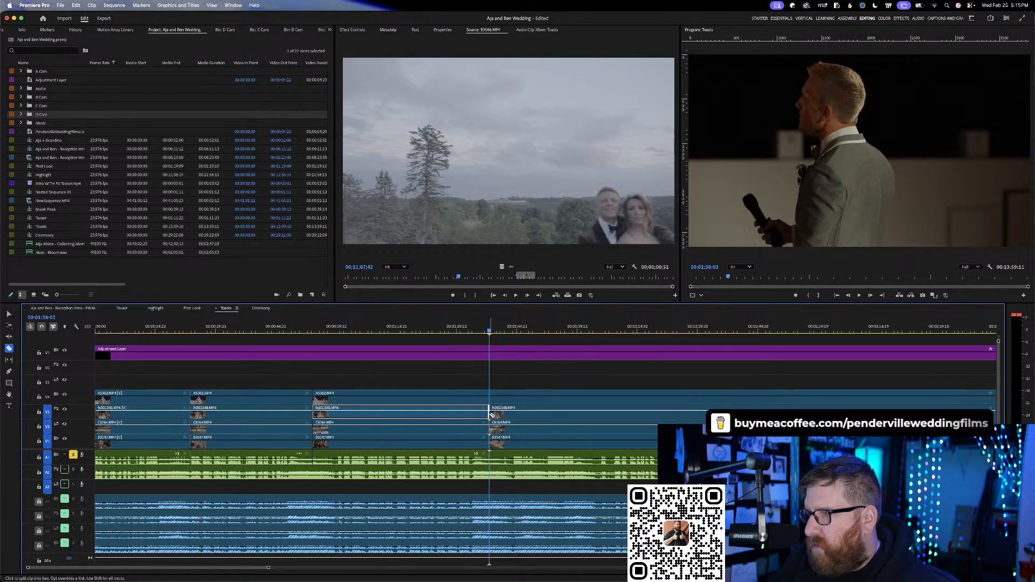
- Cut tracks V1 to V4 and A1 at about 00:01:00 to mark the excerpt's start
left_click(338, 328)
key("space")
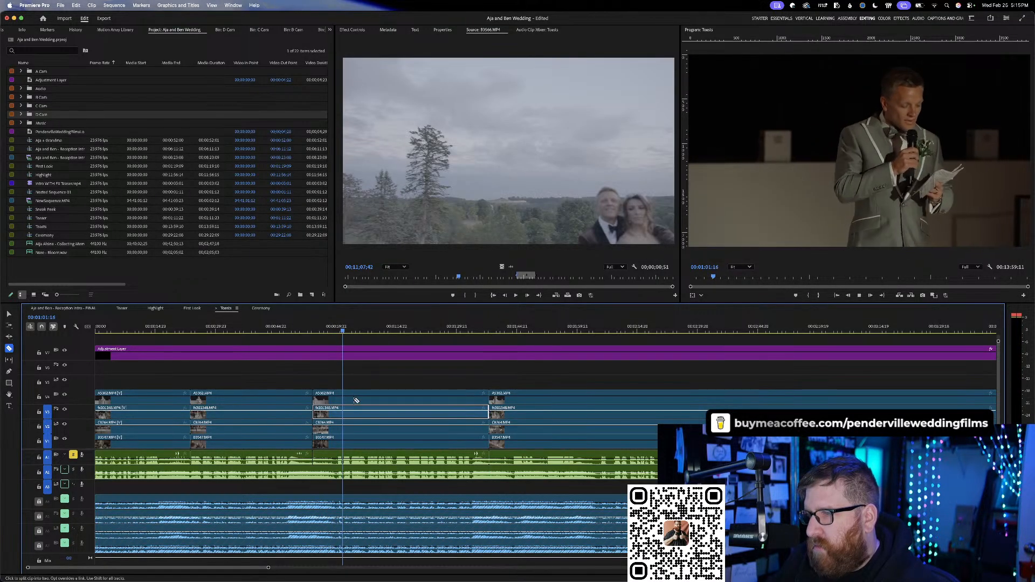
left_click(337, 454)
left_click(338, 439)
left_click(338, 424)
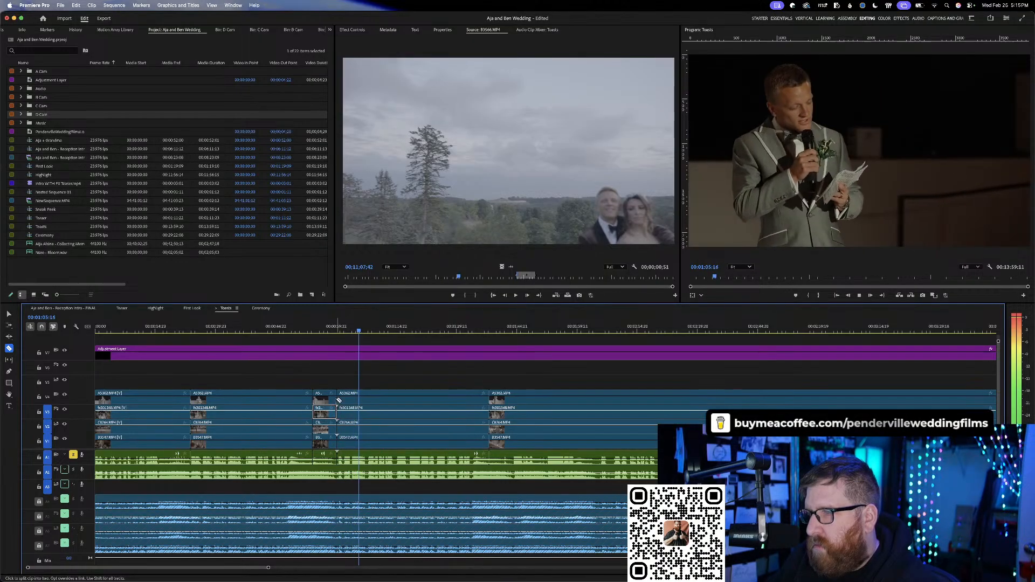
left_click(338, 412)
left_click(338, 398)
- Copy the isolated excerpt across V1 to V4 and A1, and paste it into the Highlight sequence at 00:11:56:15
key("v")
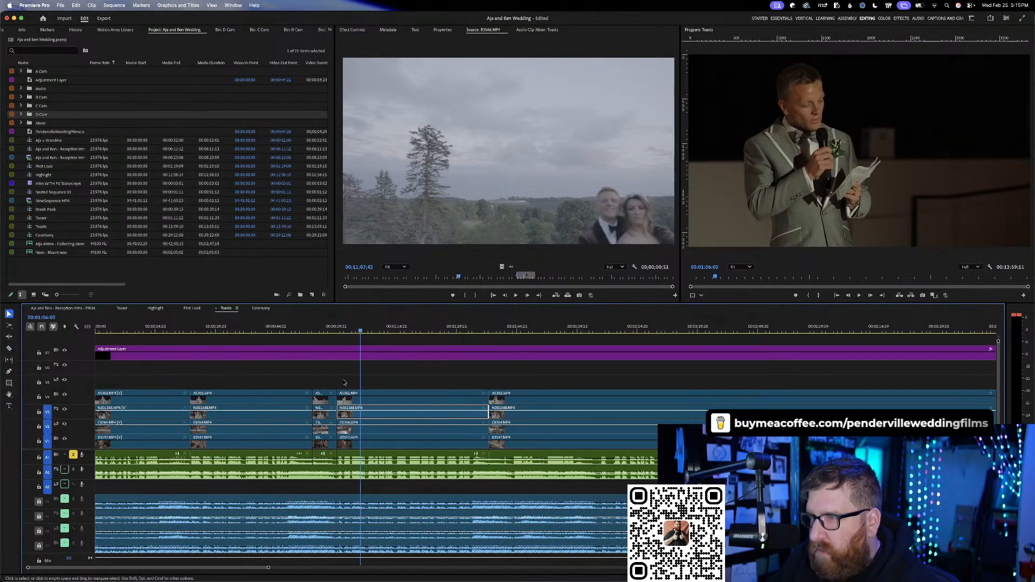
left_click_drag(348, 384, 385, 459)
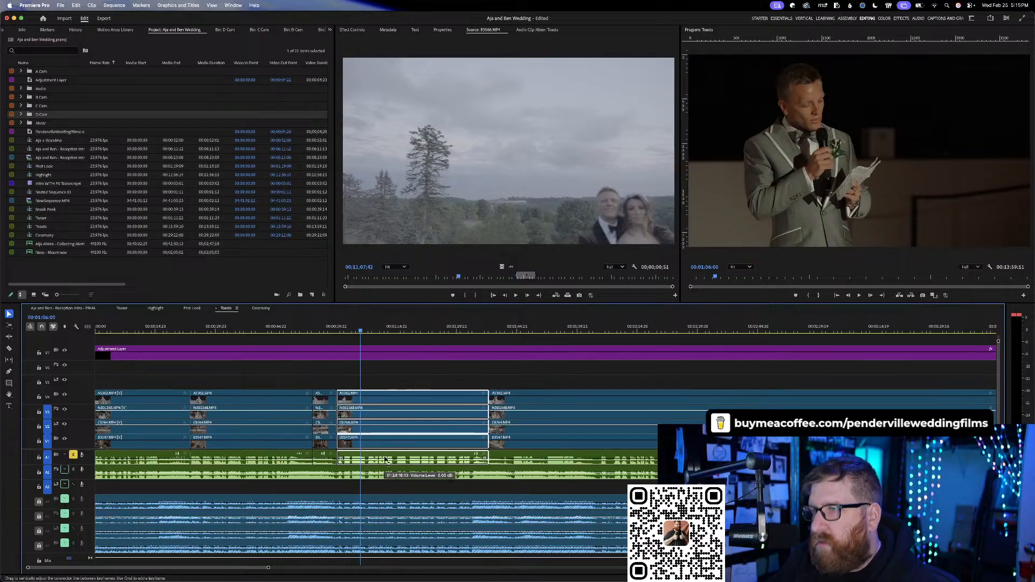
left_click(155, 309)
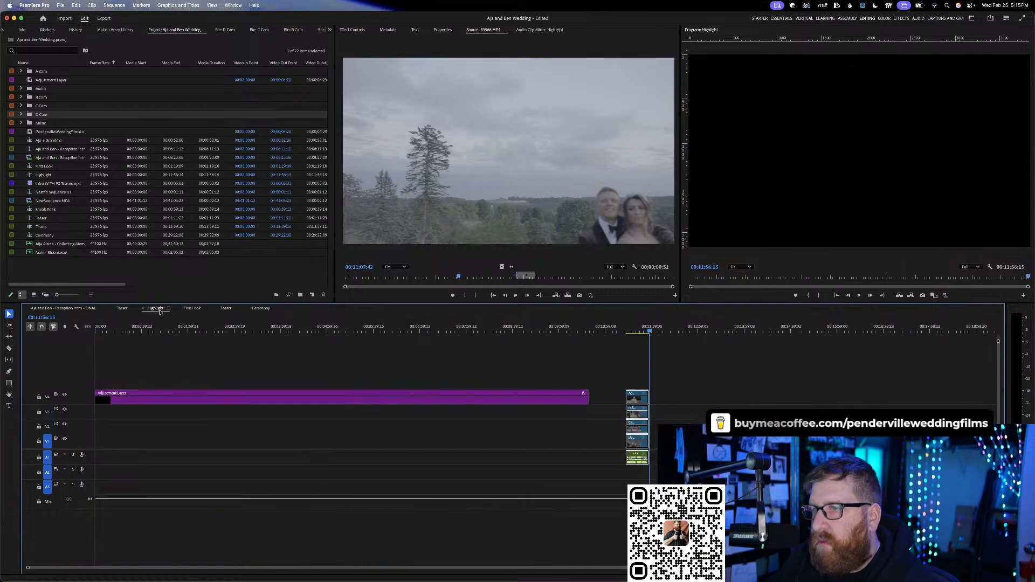
key("ctrl+v")
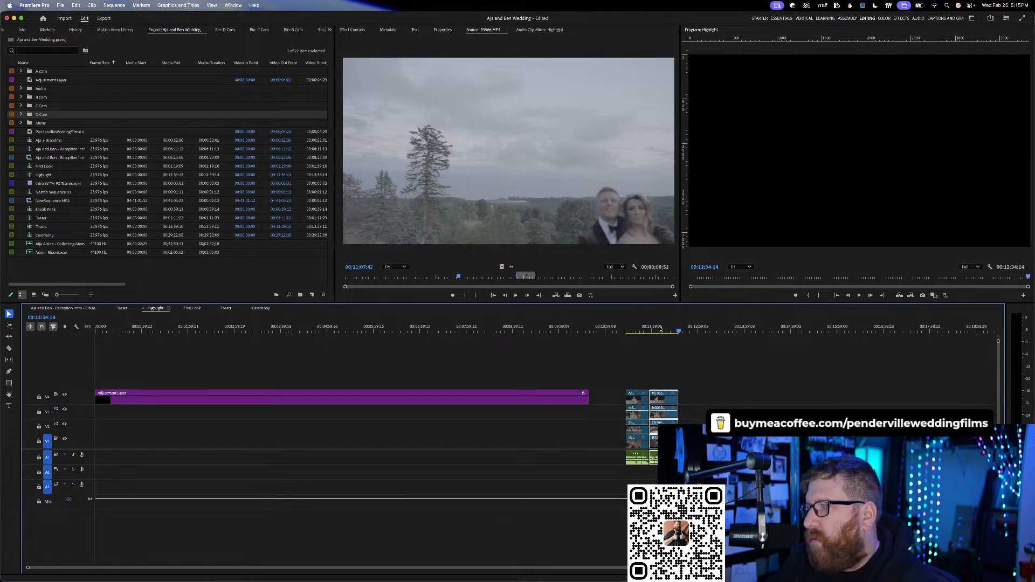
- Examine the second toast excerpt in the Highlight sequence at around 00:12:07 to 00:12:09
left_click(660, 329)
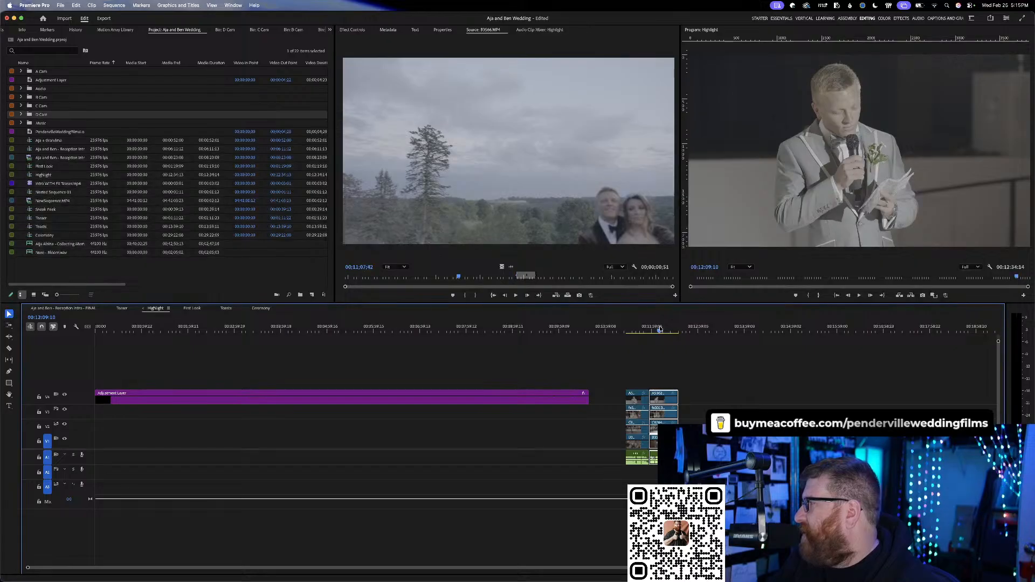
scroll(667, 404, "up", 5)
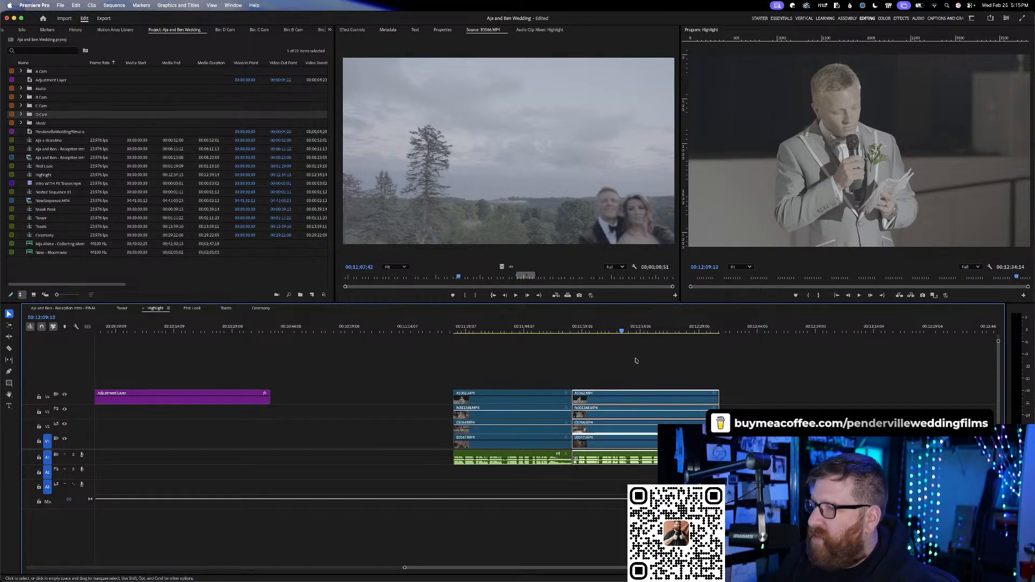
left_click(615, 328)
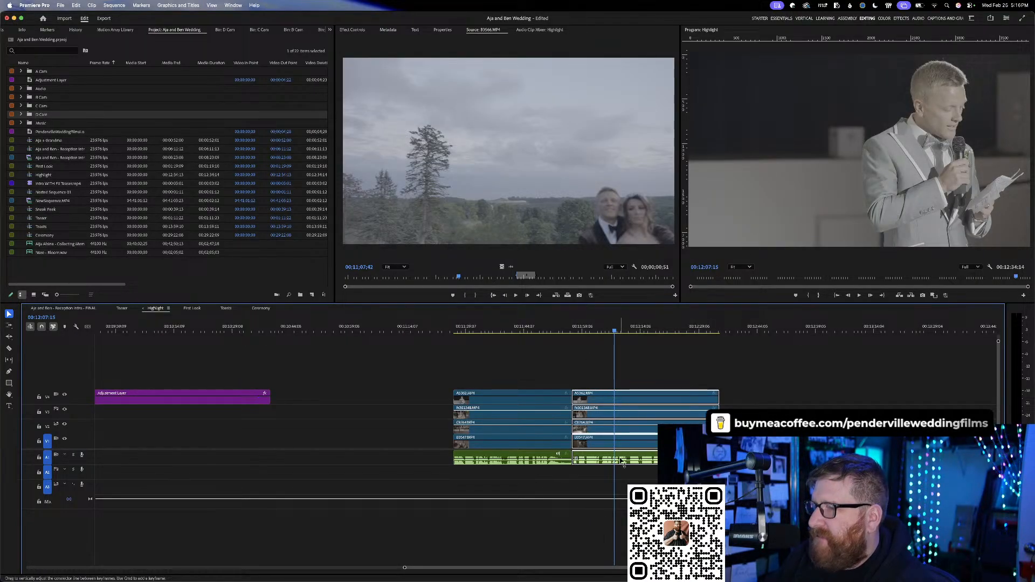
right_click(613, 399)
left_click(594, 371)
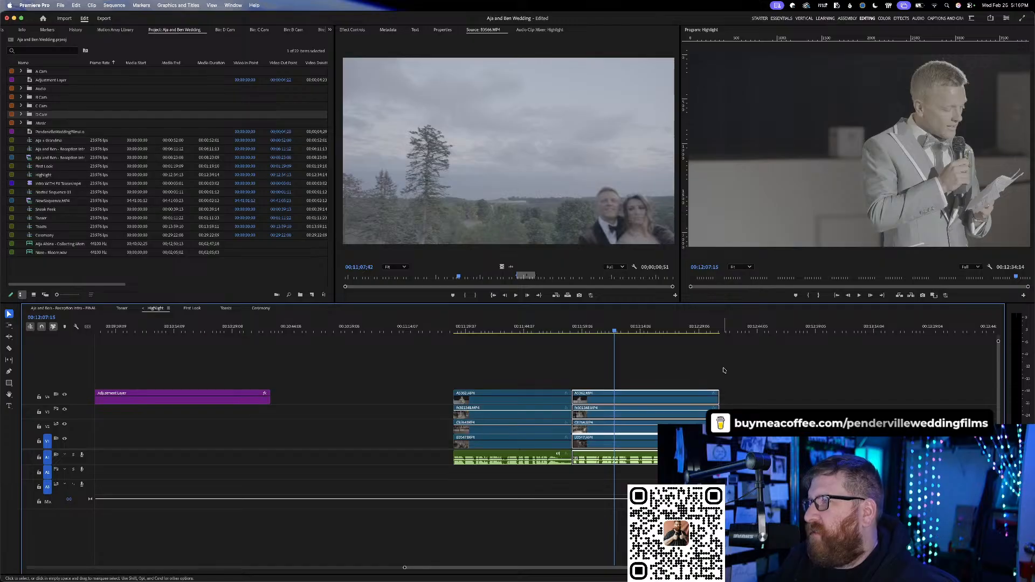
left_click(622, 329)
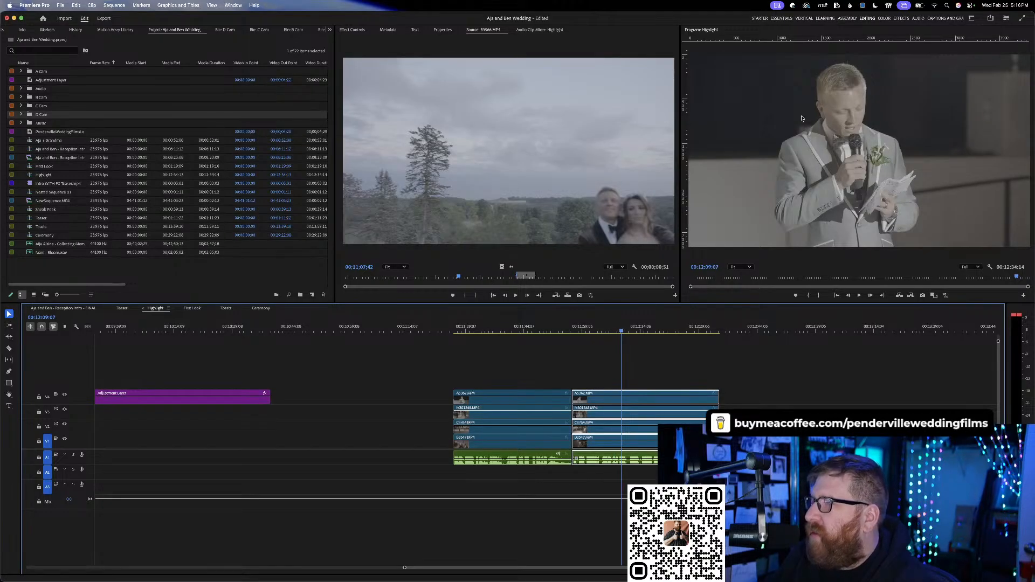
- In the Audio workspace, tag the second toast excerpt's audio as Dialogue, apply the Balanced Low Tone Voice preset, and play it back
left_click(917, 19)
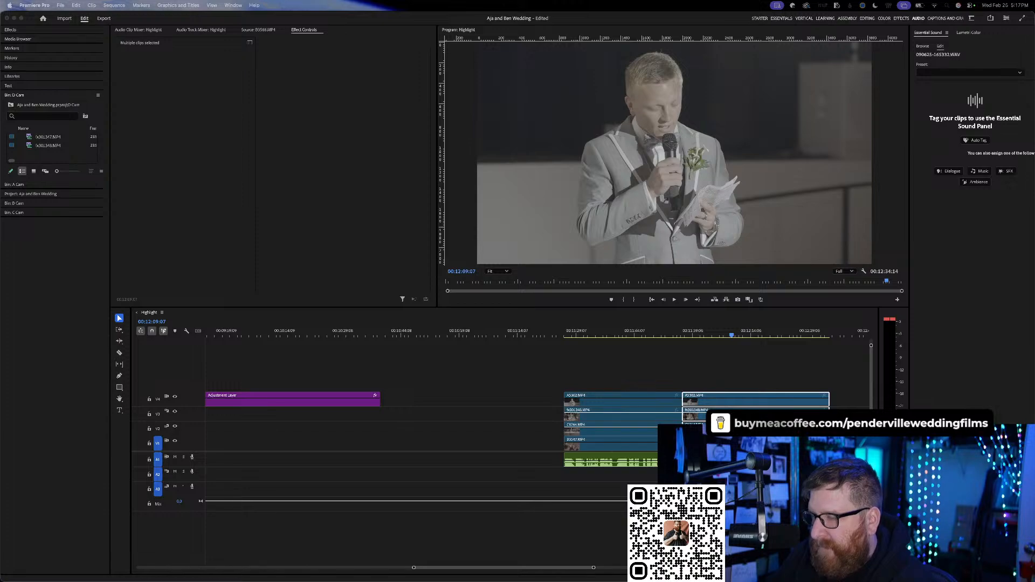
left_click(948, 172)
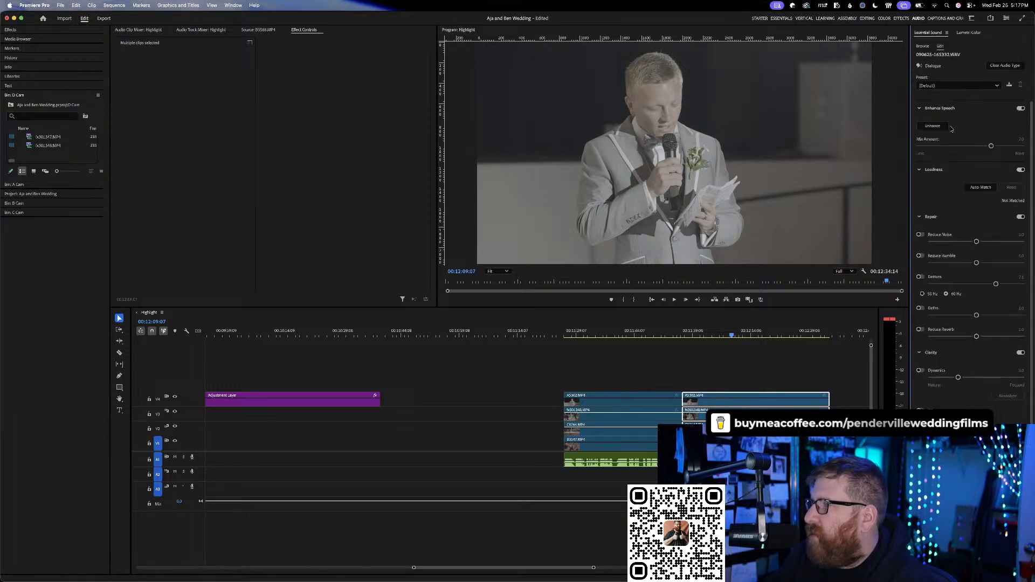
left_click(955, 85)
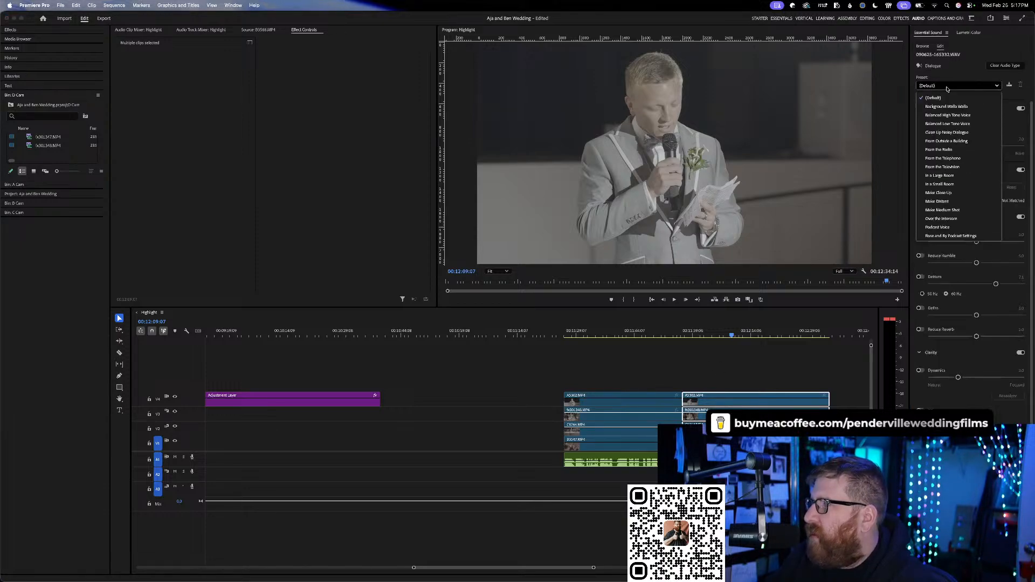
left_click(957, 116)
left_click(947, 86)
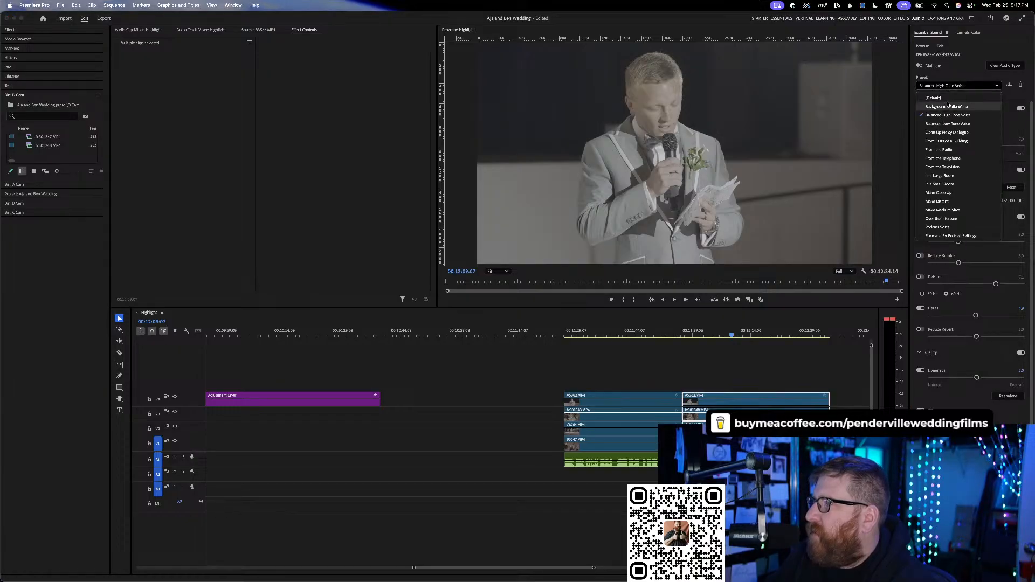
left_click(947, 123)
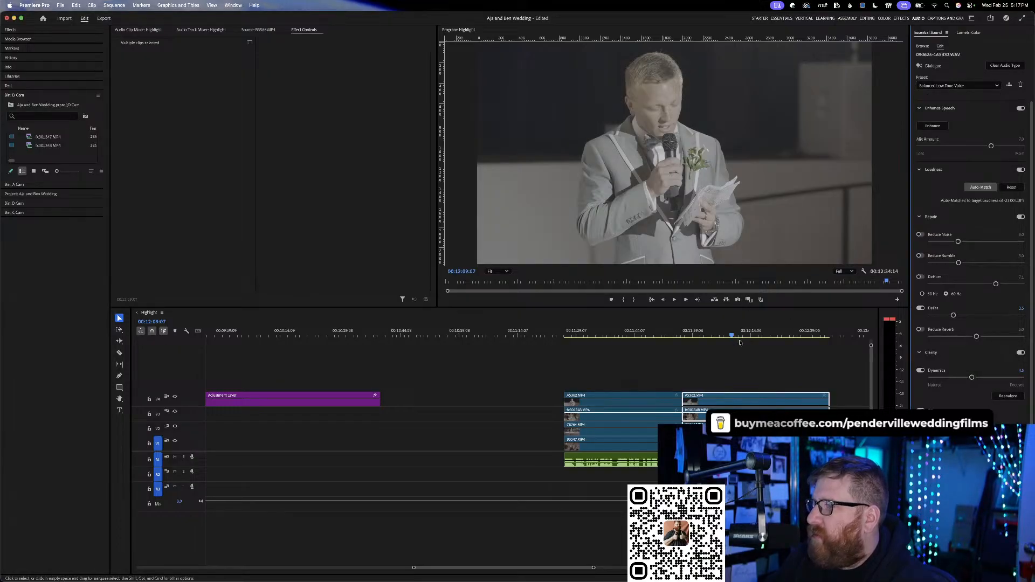
key("space")
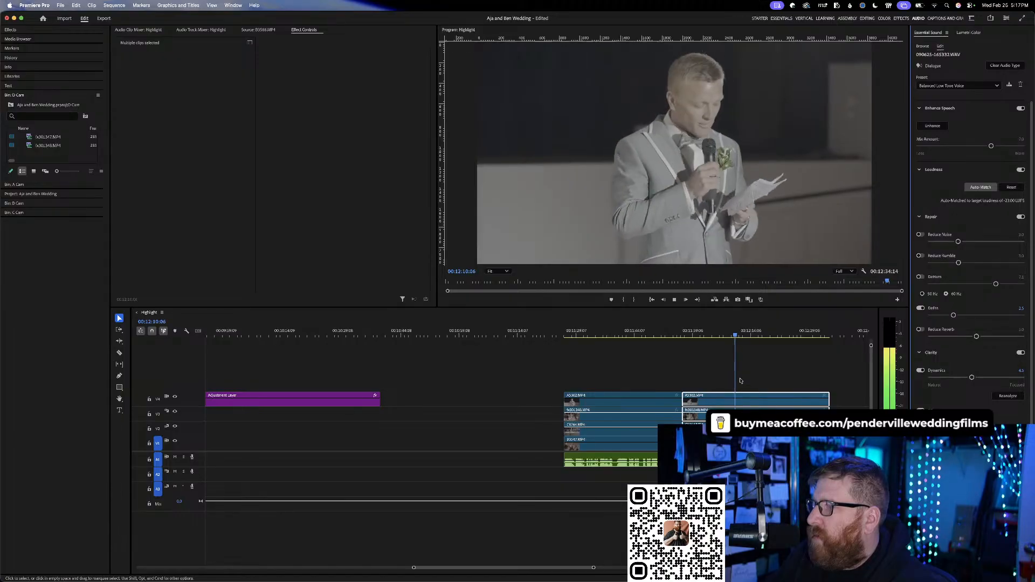
- Tag the first toast excerpt's audio as Dialogue and apply the Balanced Low Tone Voice preset
left_click(619, 459)
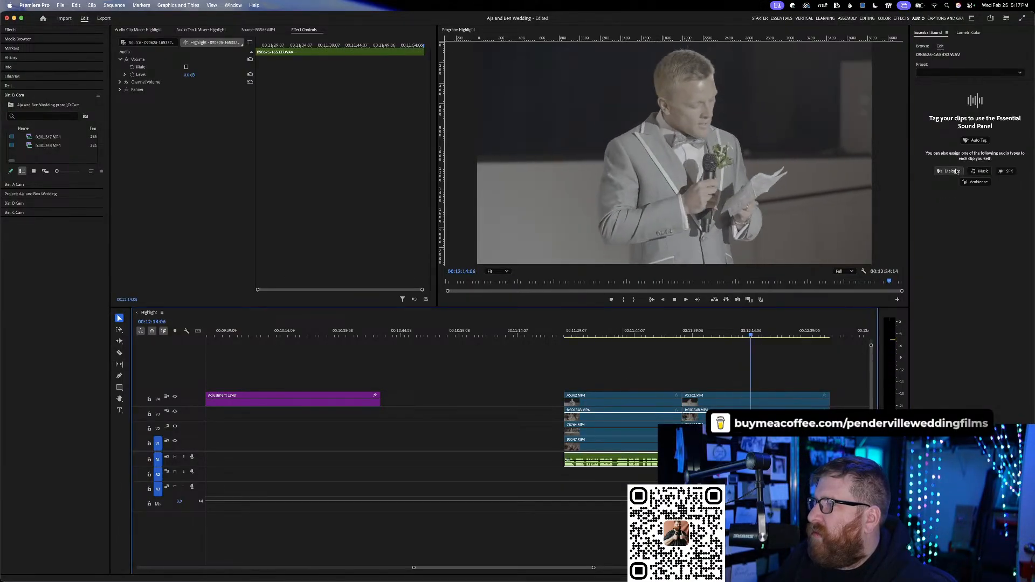
left_click(950, 171)
left_click(943, 86)
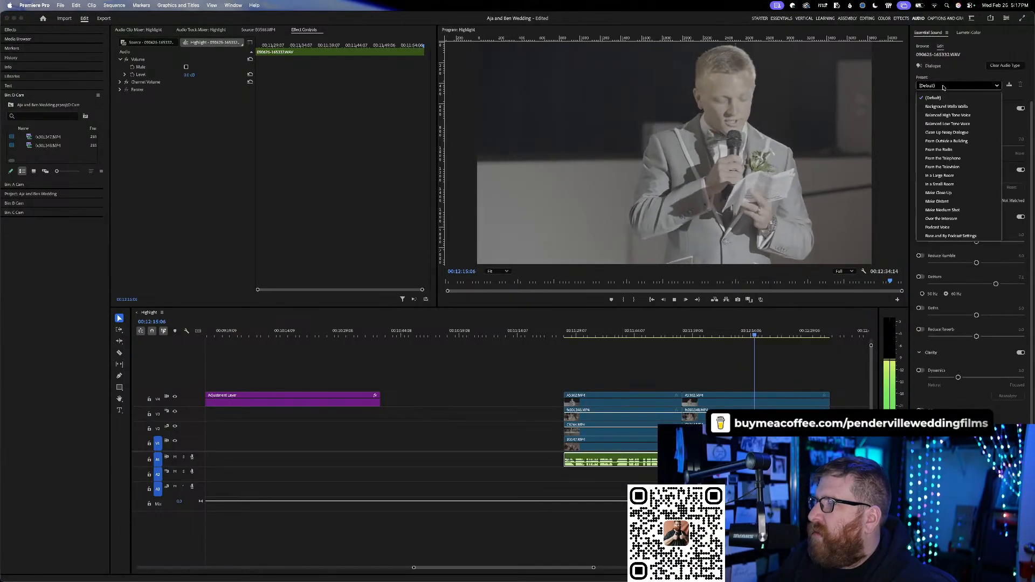
left_click(954, 124)
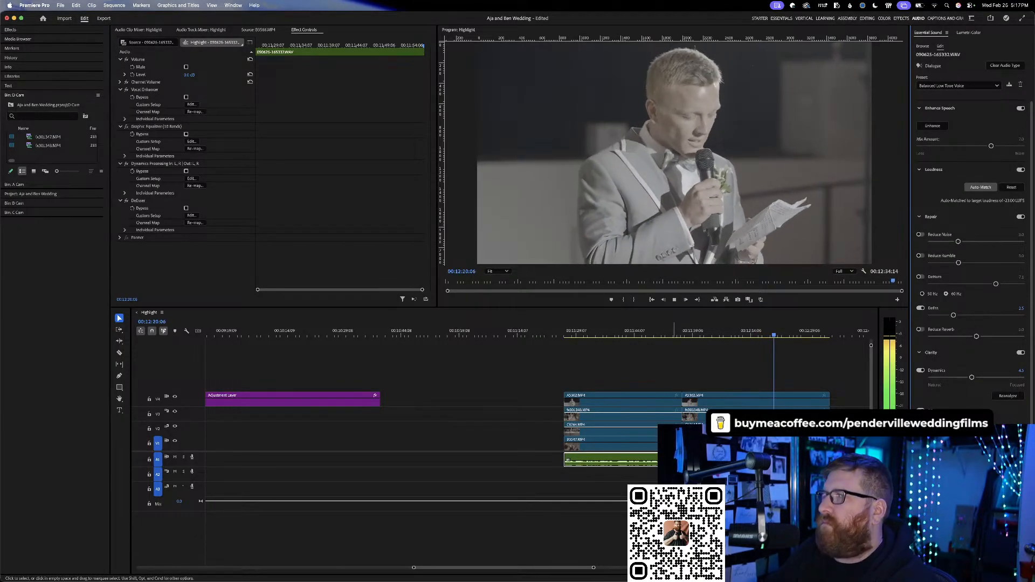
left_click(672, 362)
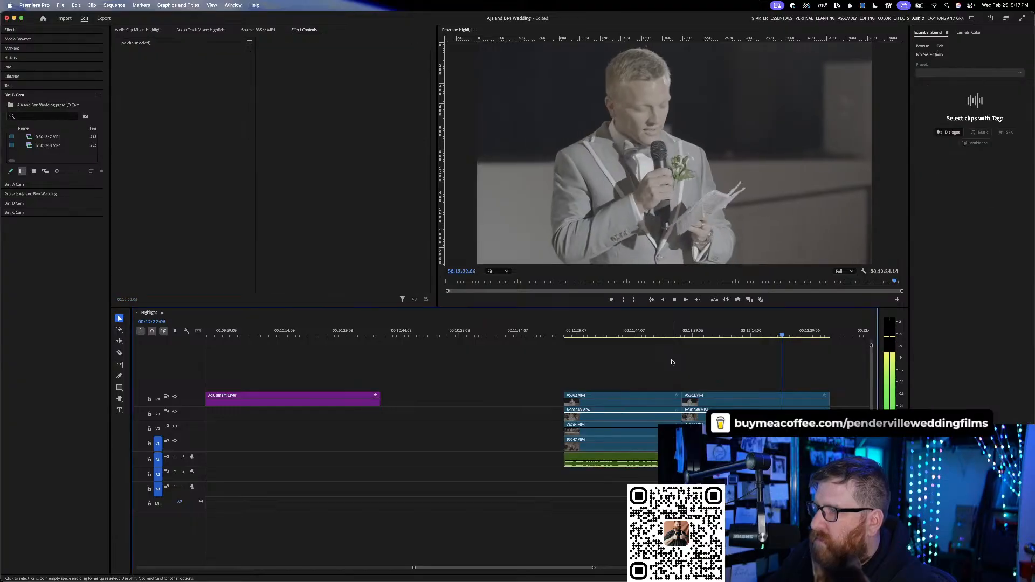
scroll(676, 378, "down", 6)
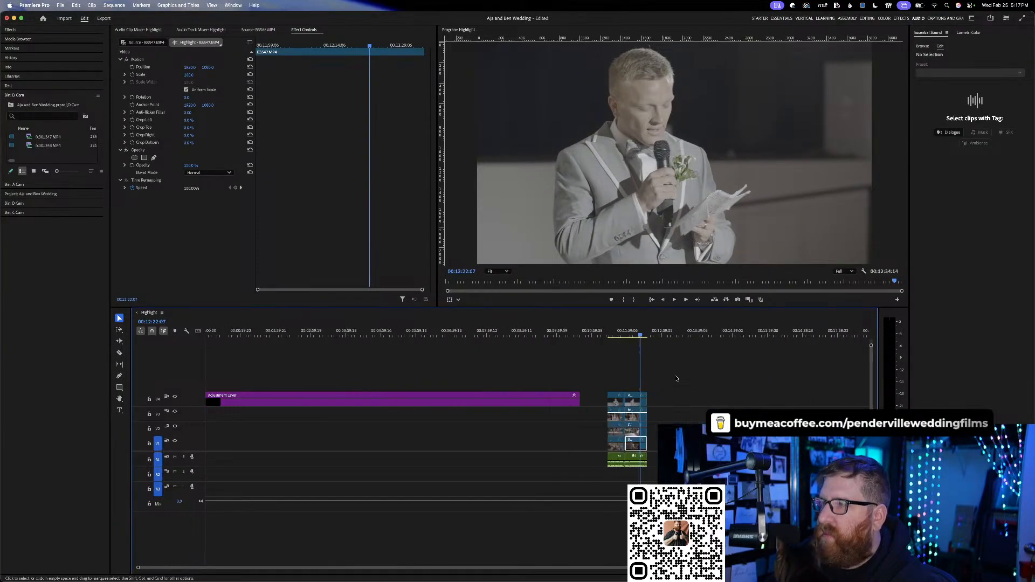
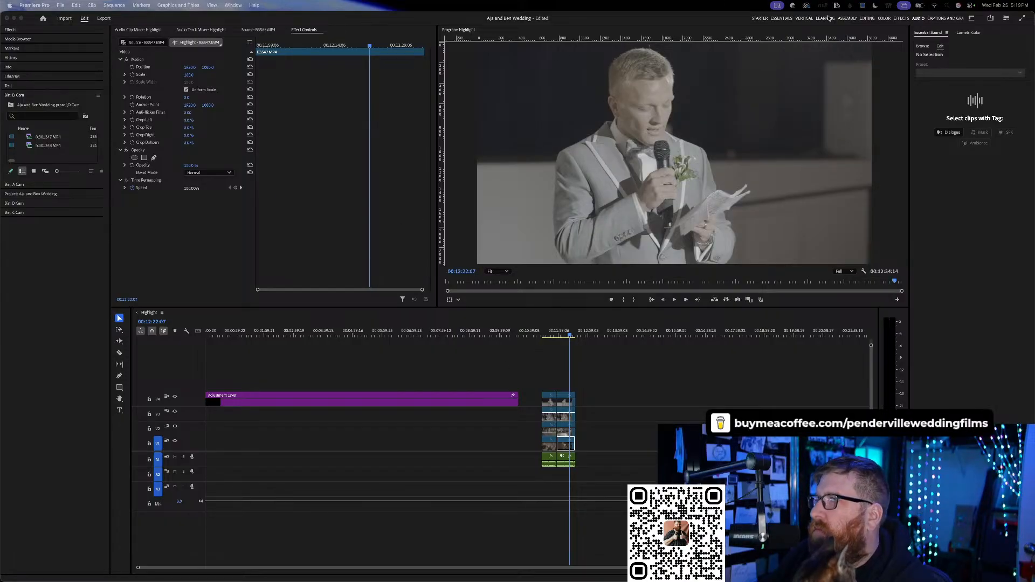
- Return to the Editing workspace, open the Toasts sequence and play the next speaker's toast from 00:02:05:10
left_click(867, 20)
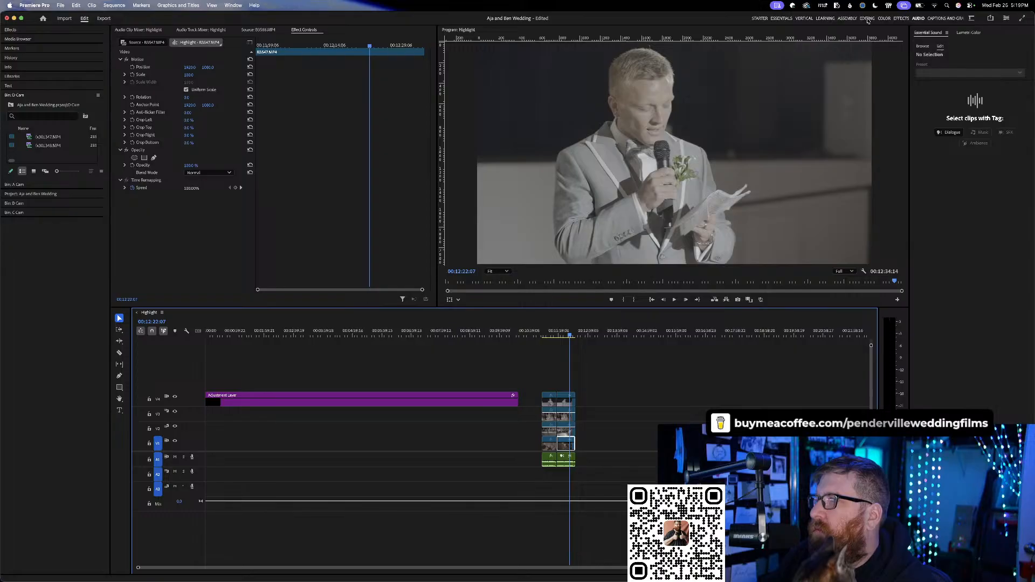
left_click(867, 20)
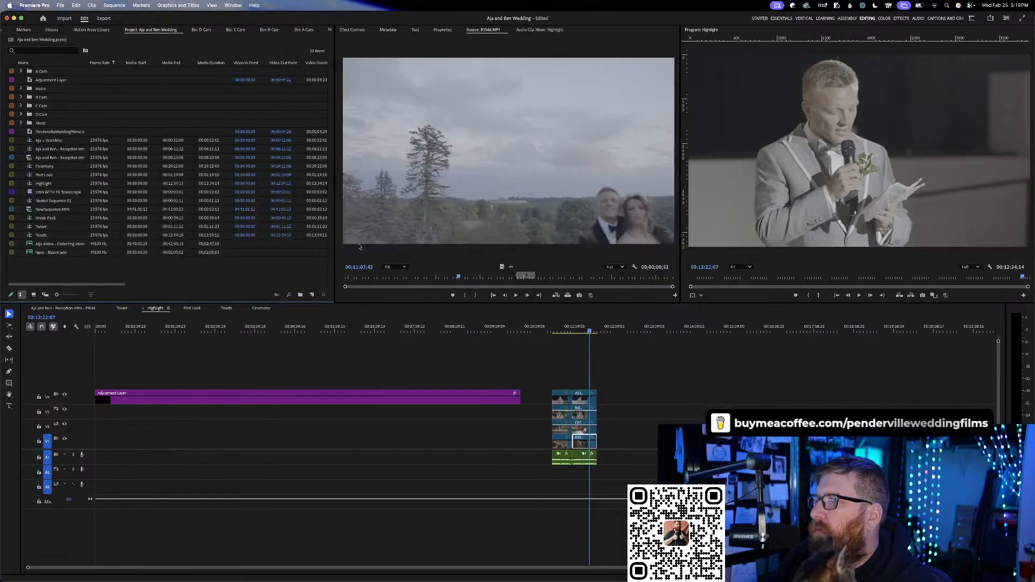
left_click(226, 309)
left_click(476, 327)
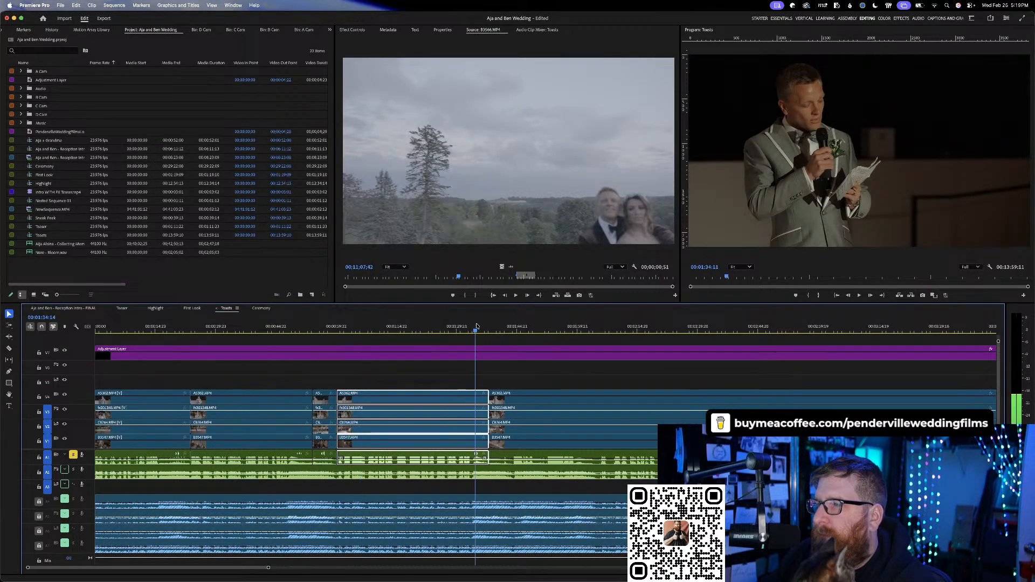
left_click_drag(476, 326, 599, 329)
key("space")
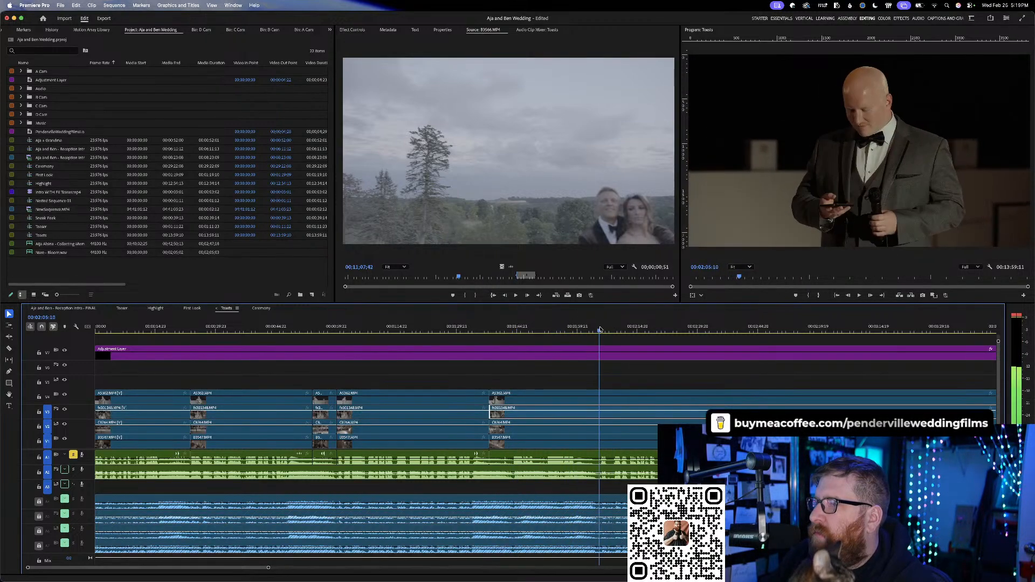
- Listen to the bald speaker's toast in the Toasts sequence from about 00:02:07 to 00:03:31 for usable lines
scroll(620, 373, "right", 5)
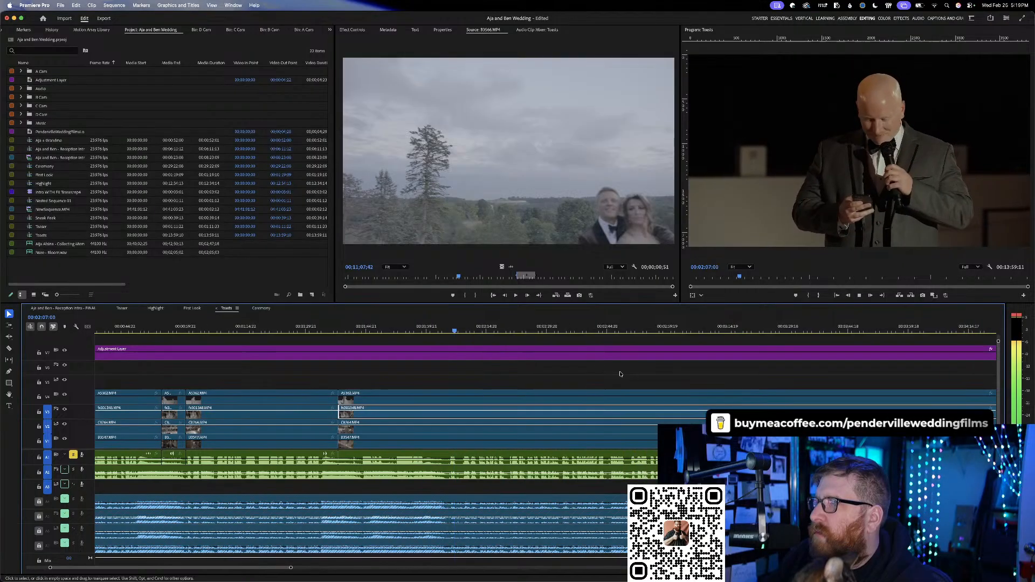
scroll(559, 374, "right", 4)
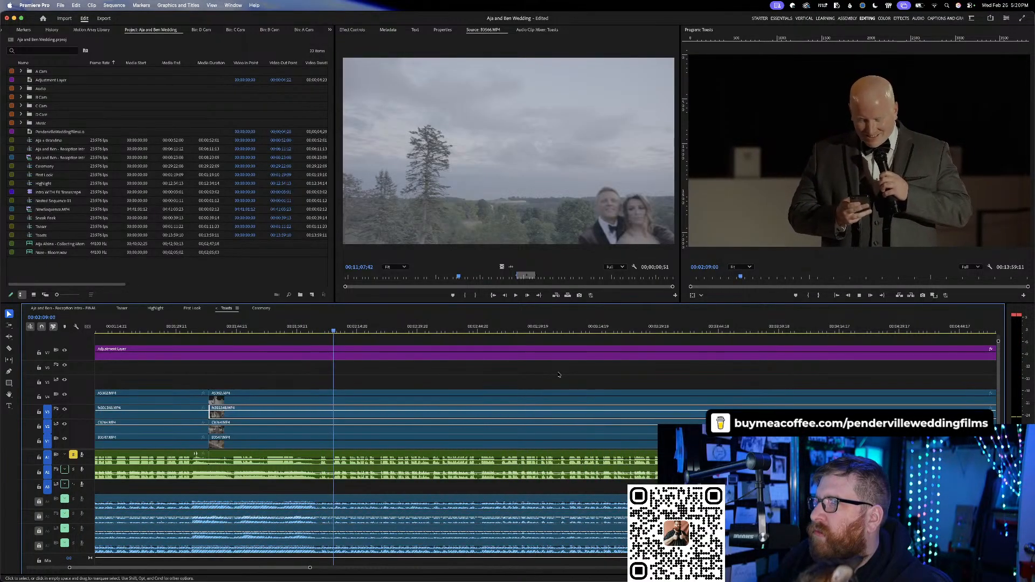
key("minus")
key("minus")
scroll(559, 374, "down", 1)
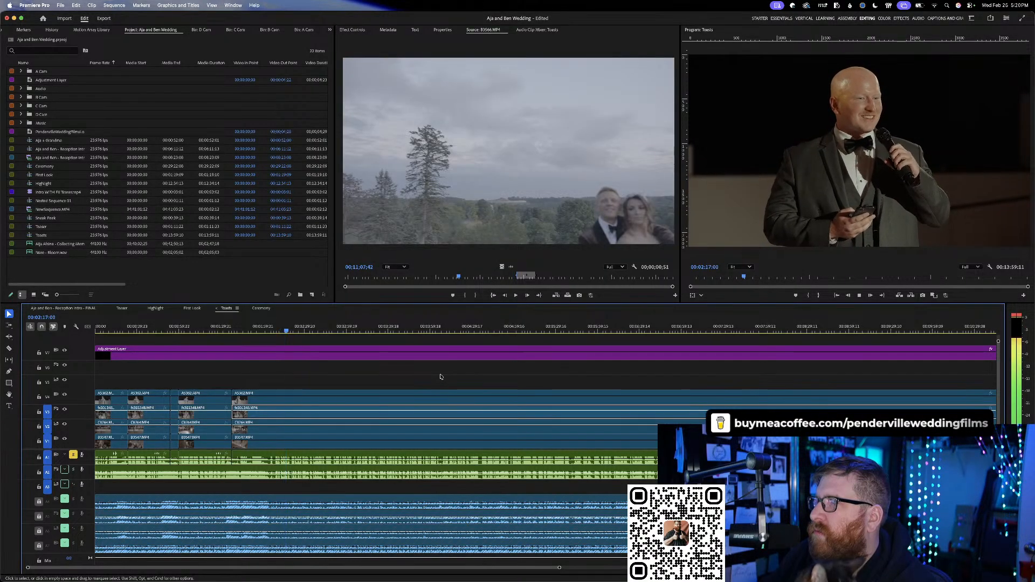
key("minus")
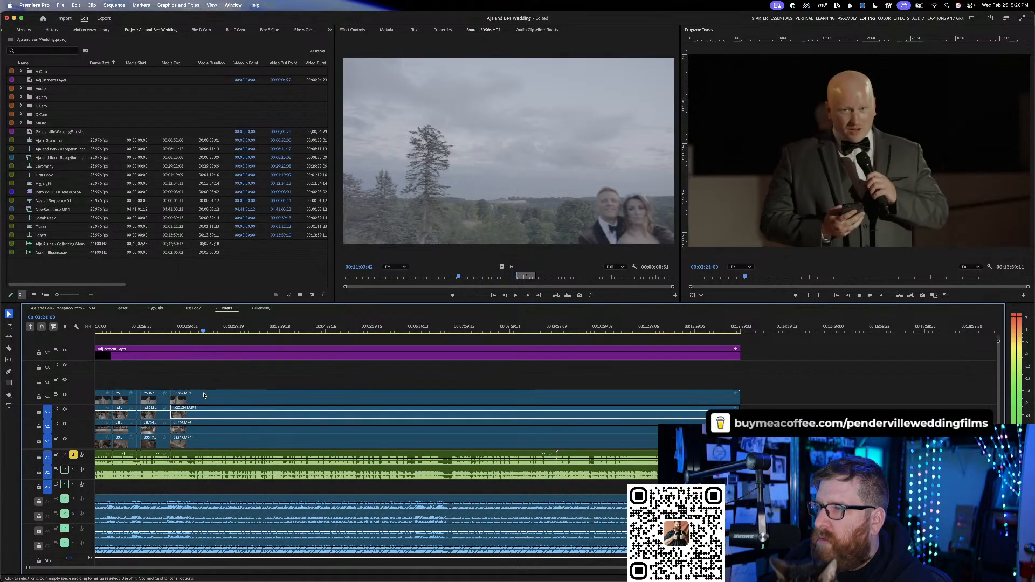
scroll(203, 395, "up", 2)
scroll(205, 396, "up", 1)
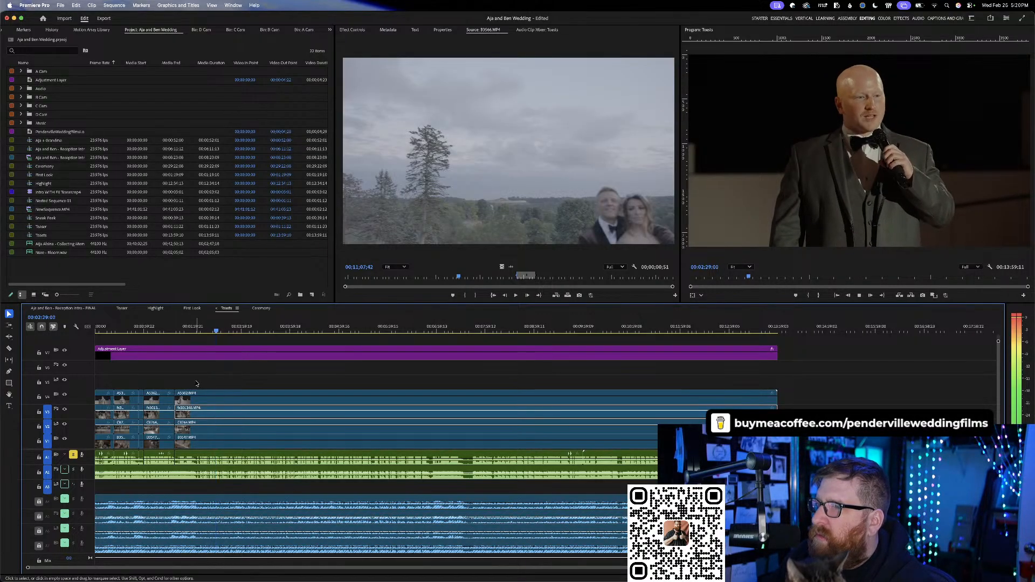
scroll(197, 383, "up", 8)
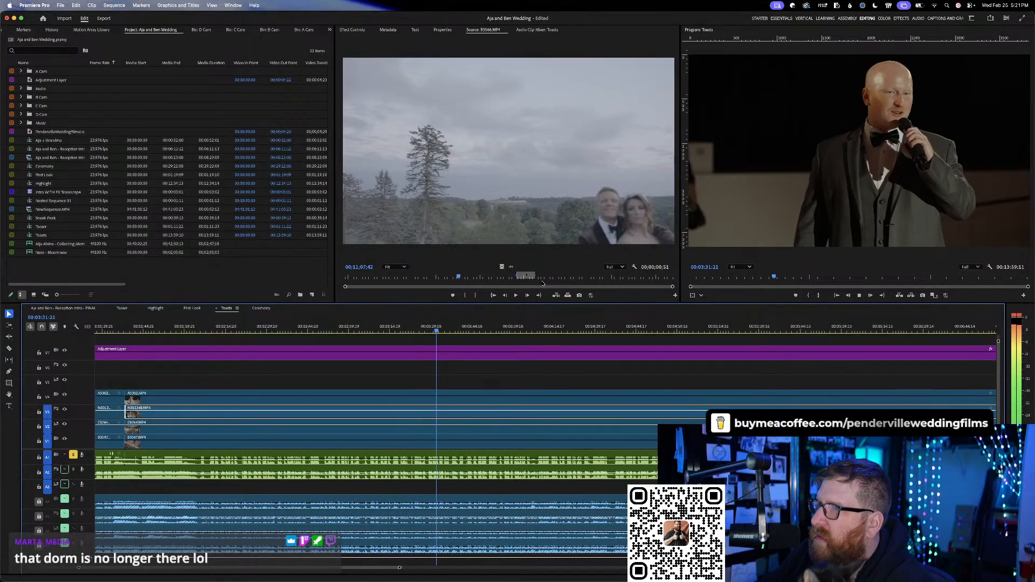
- Replay the toast passage at around 00:03:31, and continue listening through 00:04:00 to about 00:04:39
key("space")
left_click(433, 330)
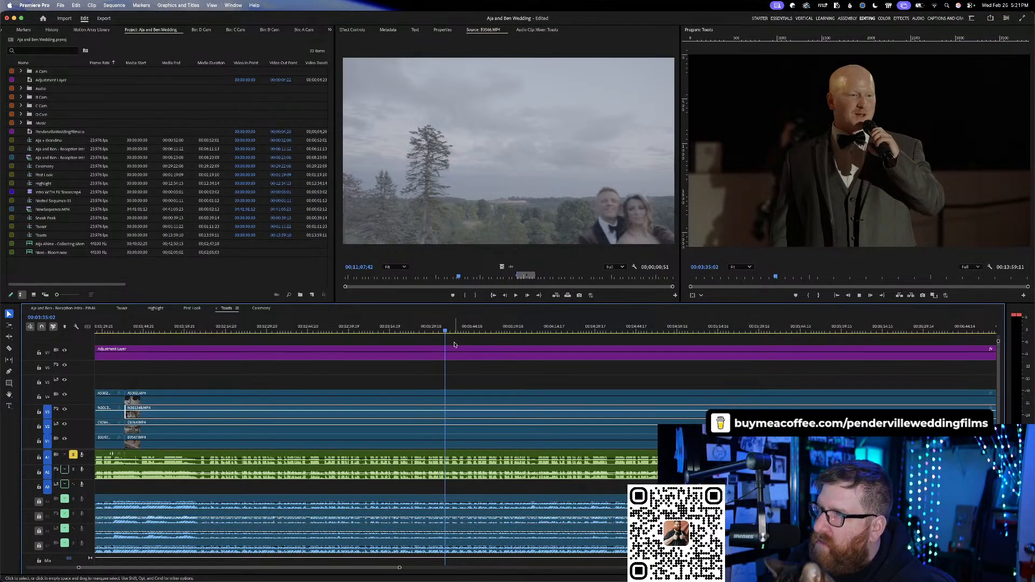
key("space")
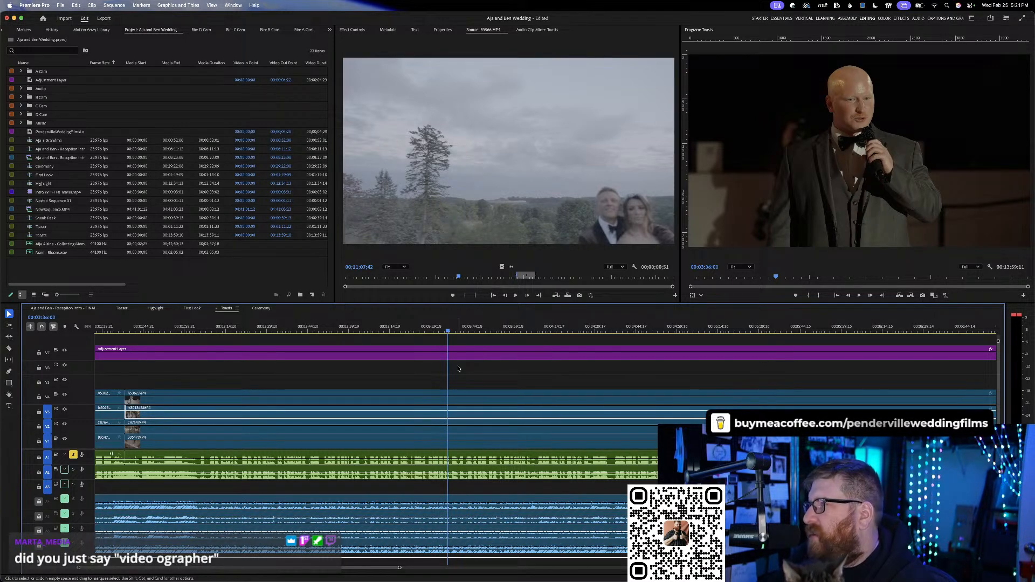
scroll(459, 368, "down", 4)
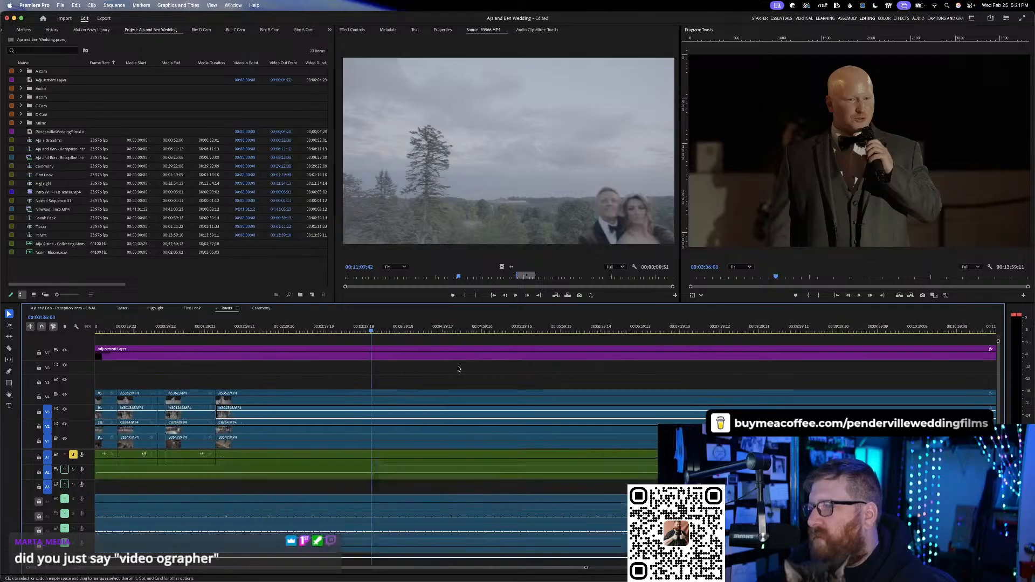
scroll(458, 368, "up", 3)
scroll(322, 376, "left", 1)
scroll(340, 376, "up", 3)
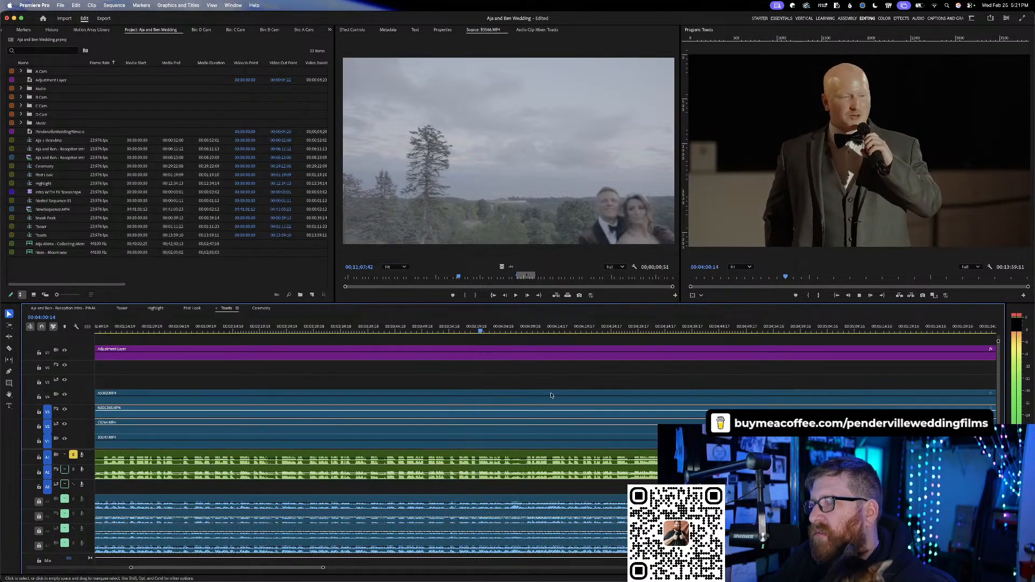
key("minus")
key("minus")
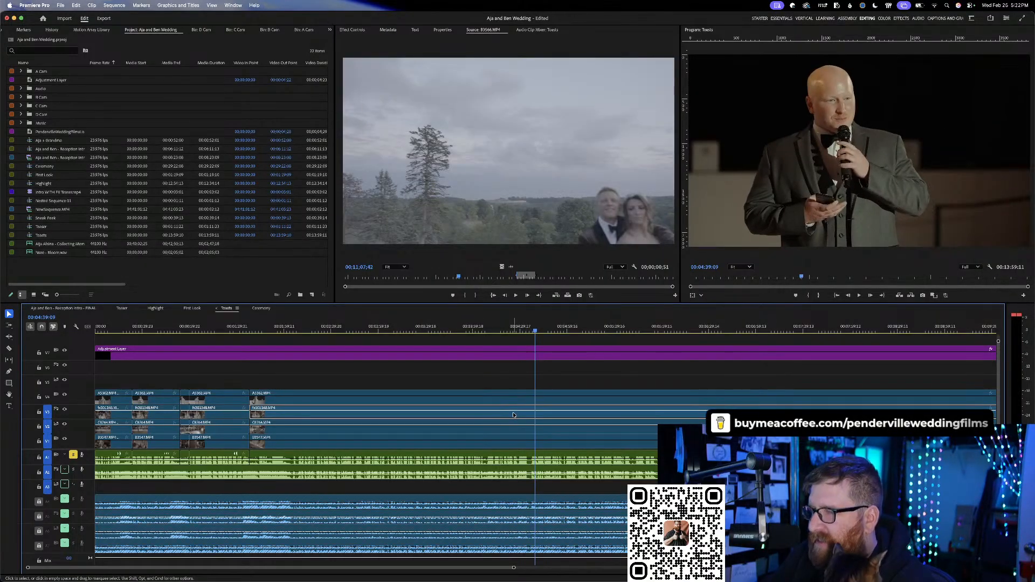
- Replay the toast from around 00:04:37 and listen through about 00:05:13 to judge where a strong excerpt begins
scroll(544, 377, "up", 4)
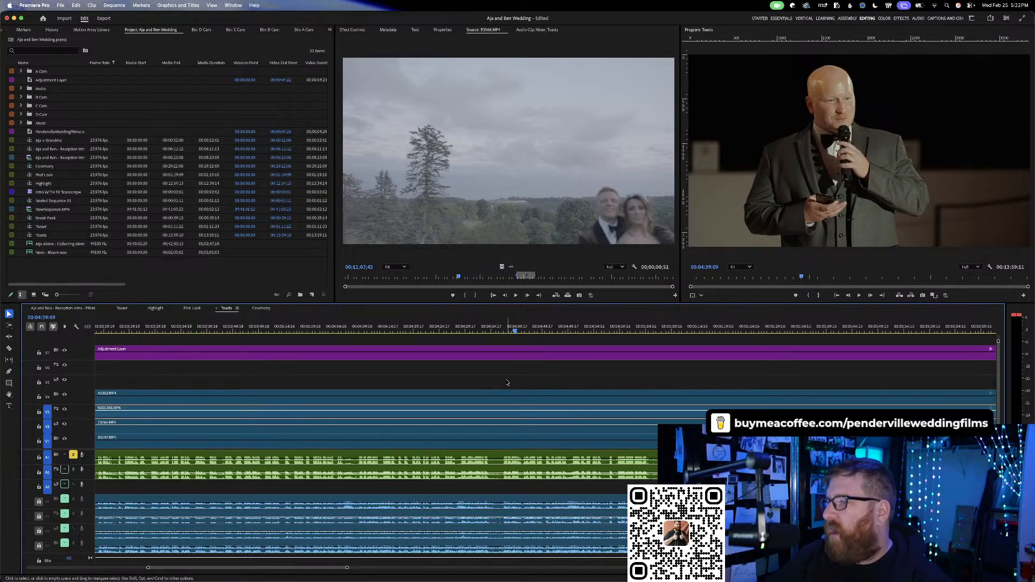
key("space")
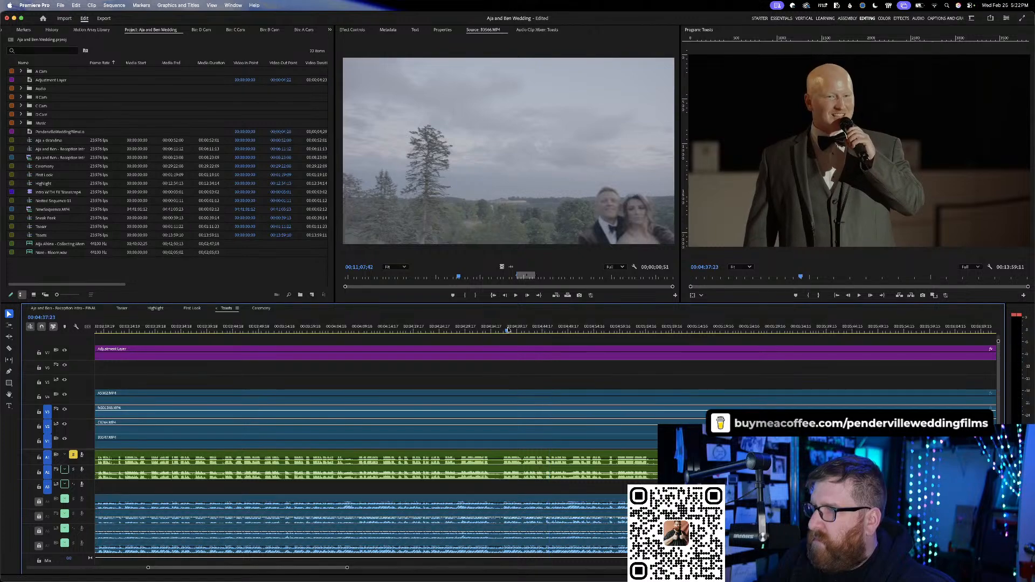
left_click(507, 329)
key("space")
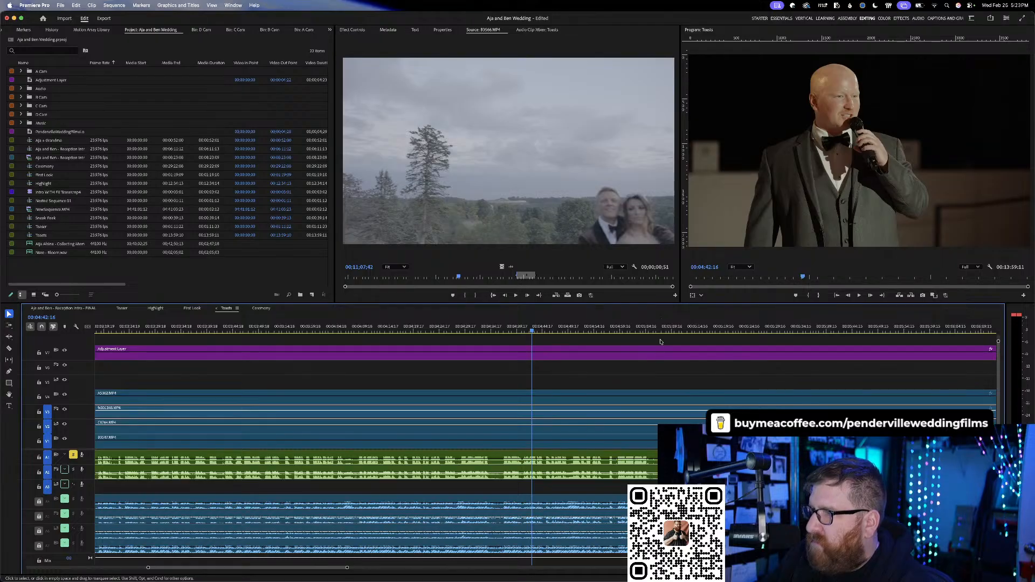
key("space")
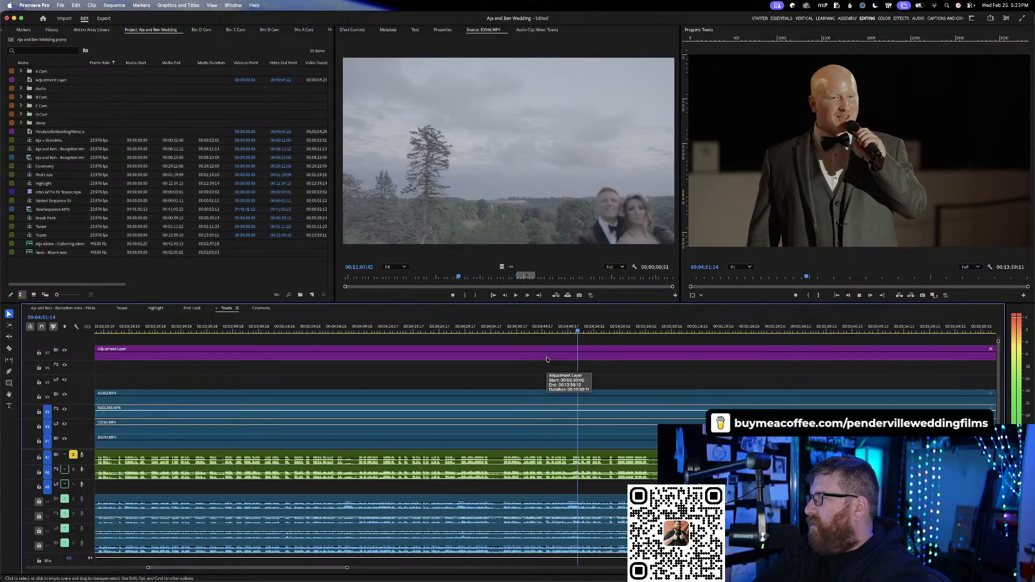
key("space")
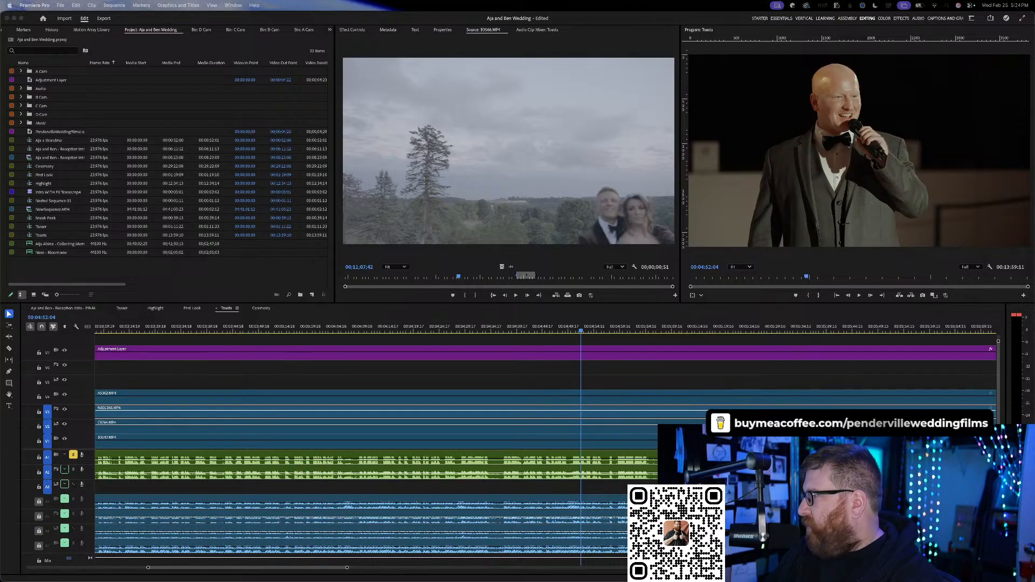
left_click(506, 330)
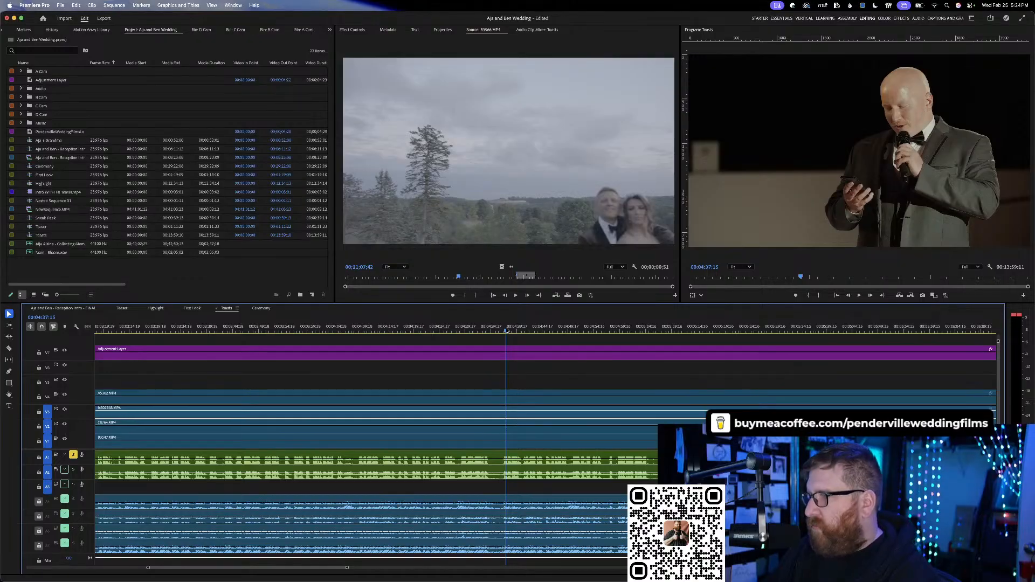
left_click(569, 283)
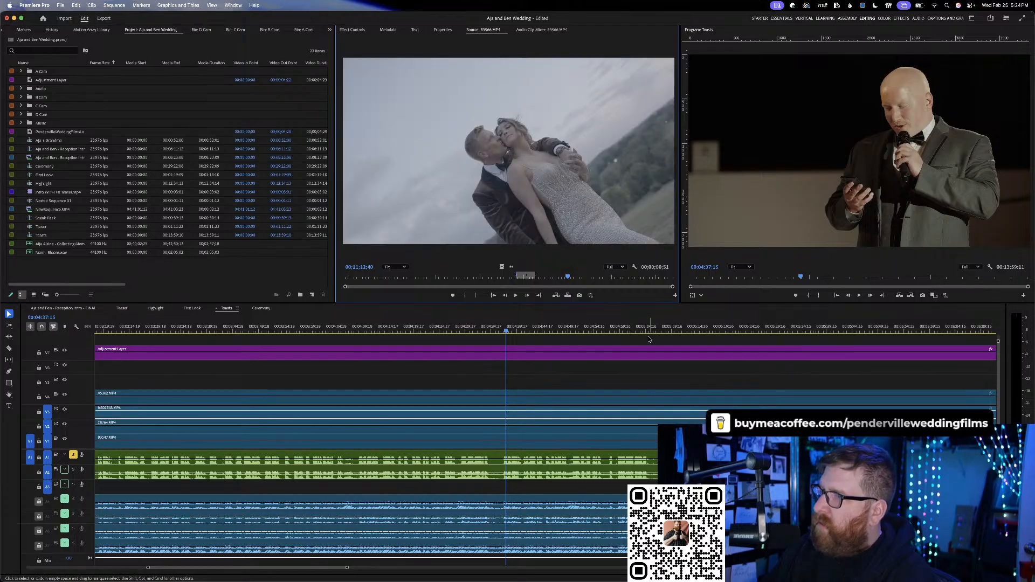
left_click(572, 369)
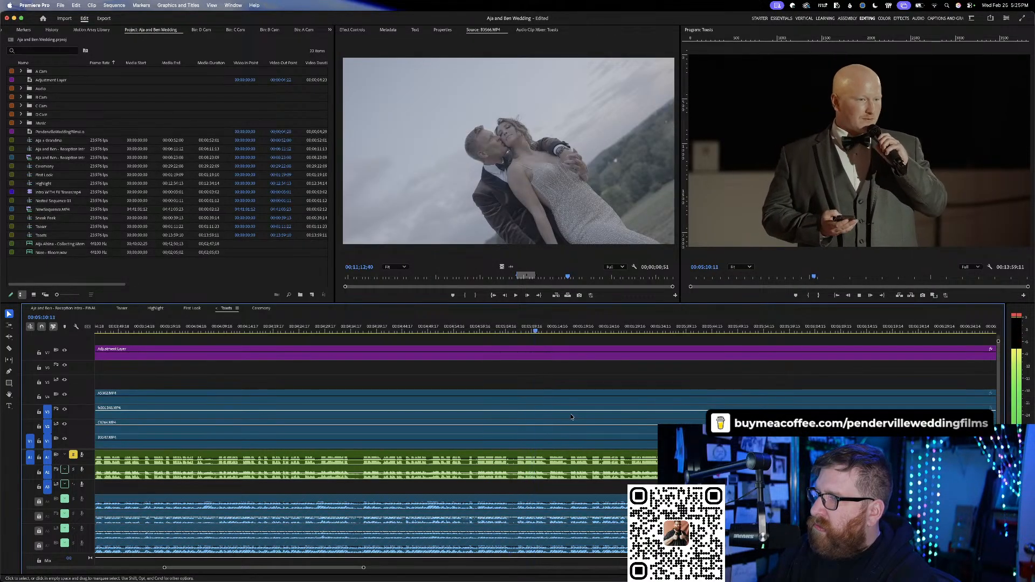
left_click(519, 330)
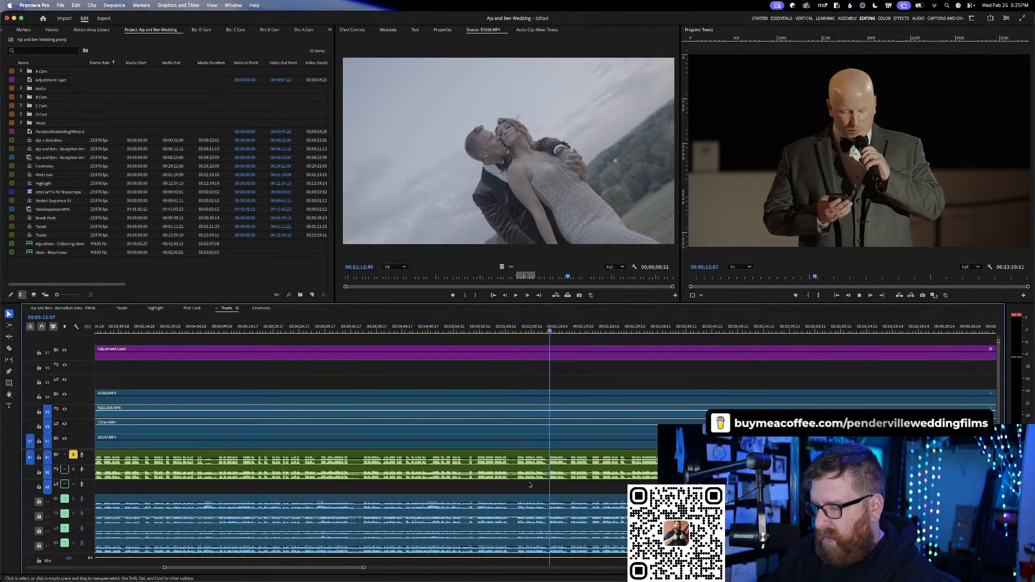
- Split the toast clips on V1 to V4 and A1 with the Razor at about 00:05:06 and 00:05:40 to isolate the excerpt
key("c")
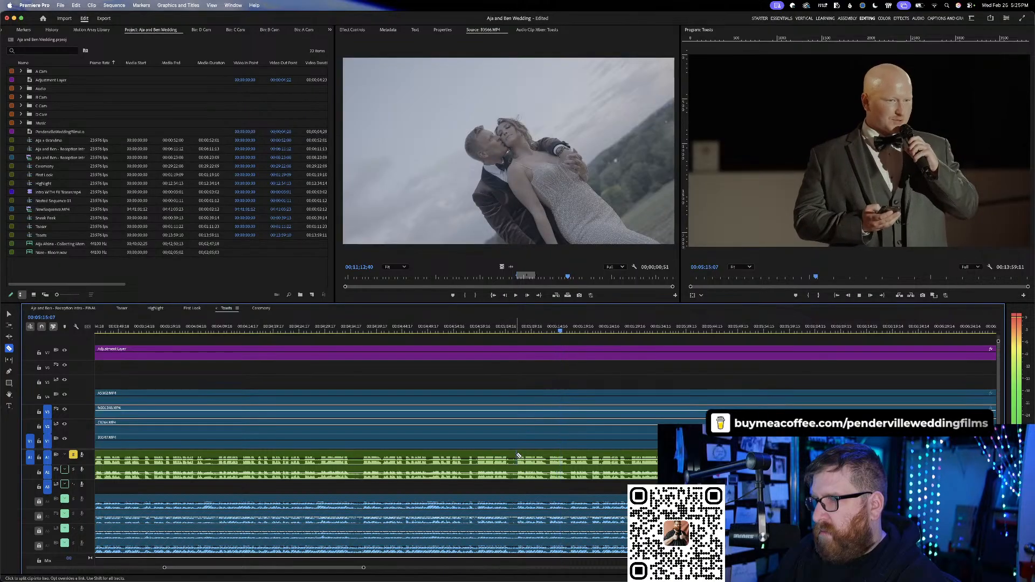
left_click(516, 454)
left_click(517, 436)
left_click(517, 422)
left_click(517, 408)
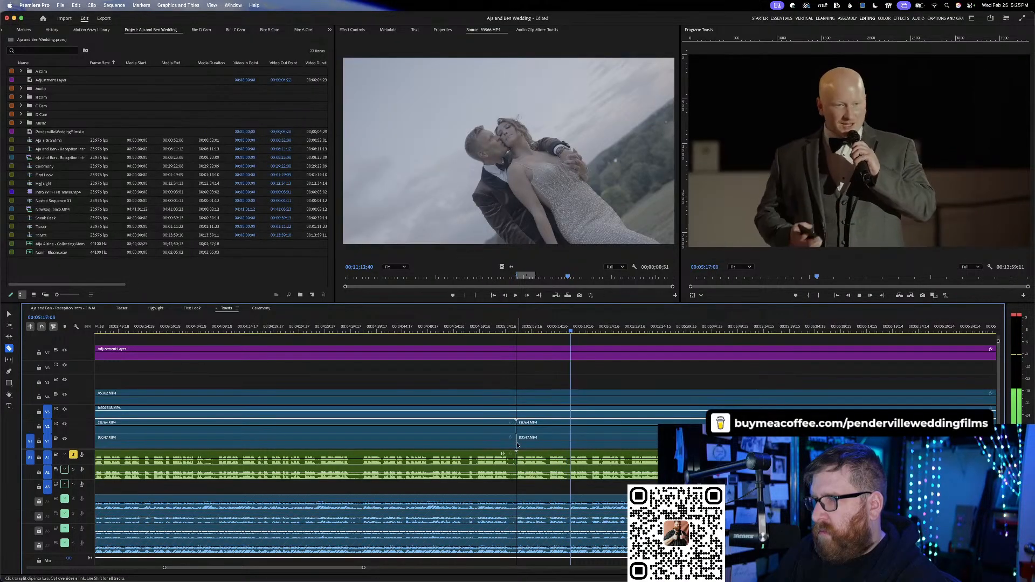
left_click(518, 397)
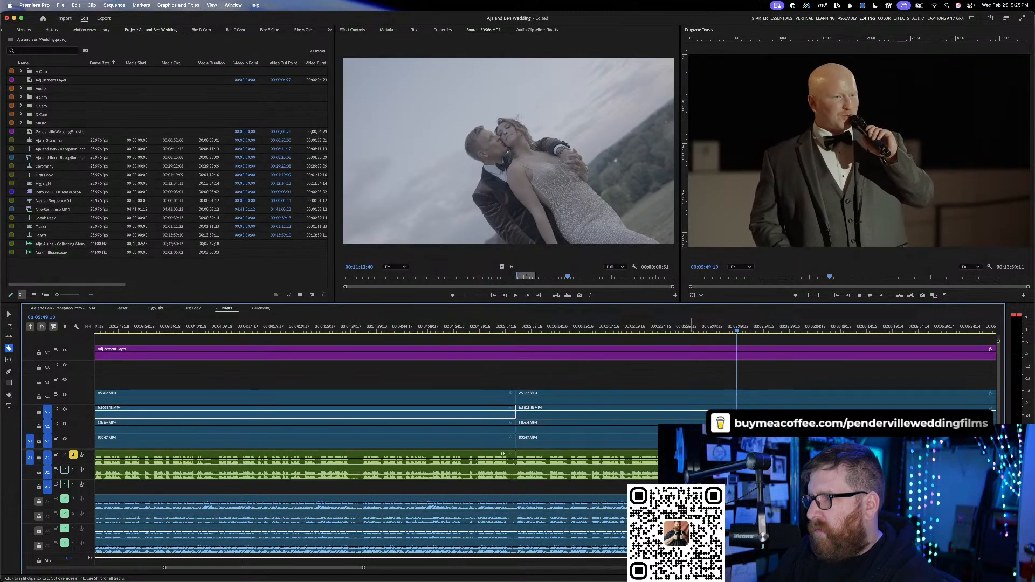
left_click(690, 413, "shift")
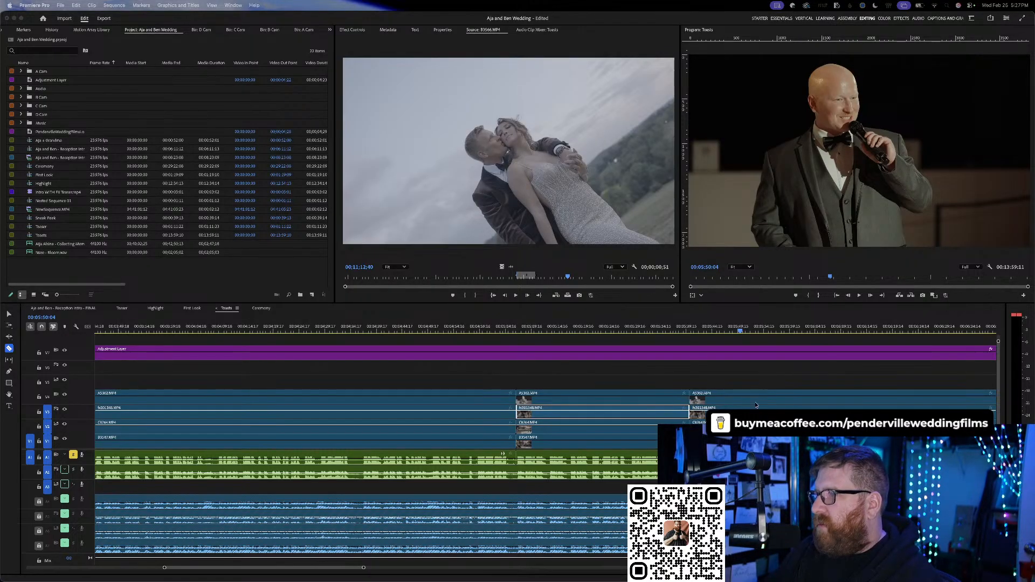
key("v")
- Play the remainder of the toast from 00:05:44:09, just after the isolated excerpt, to look for further usable lines
key("minus")
key("minus")
key("minus")
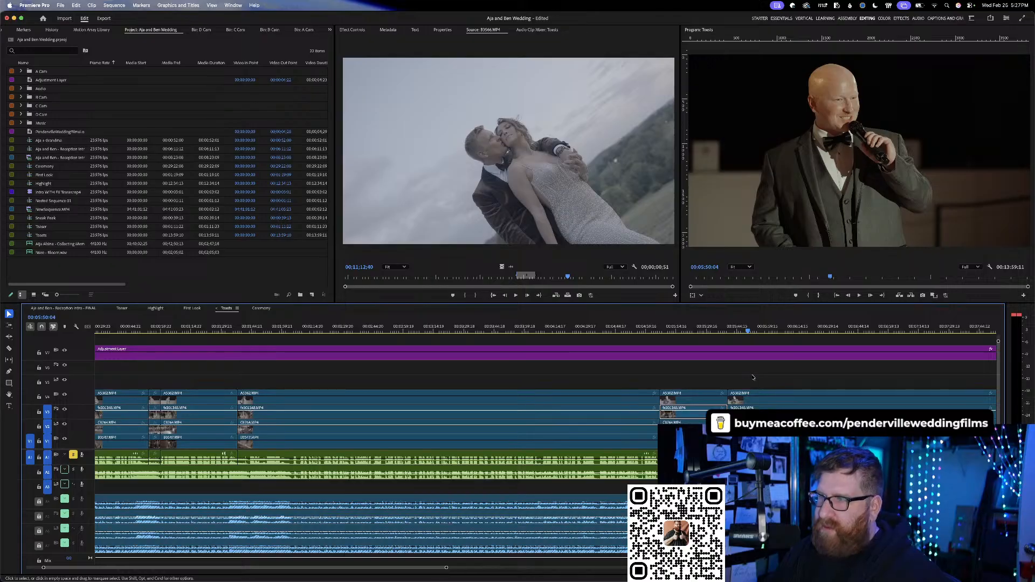
scroll(753, 377, "right", 3)
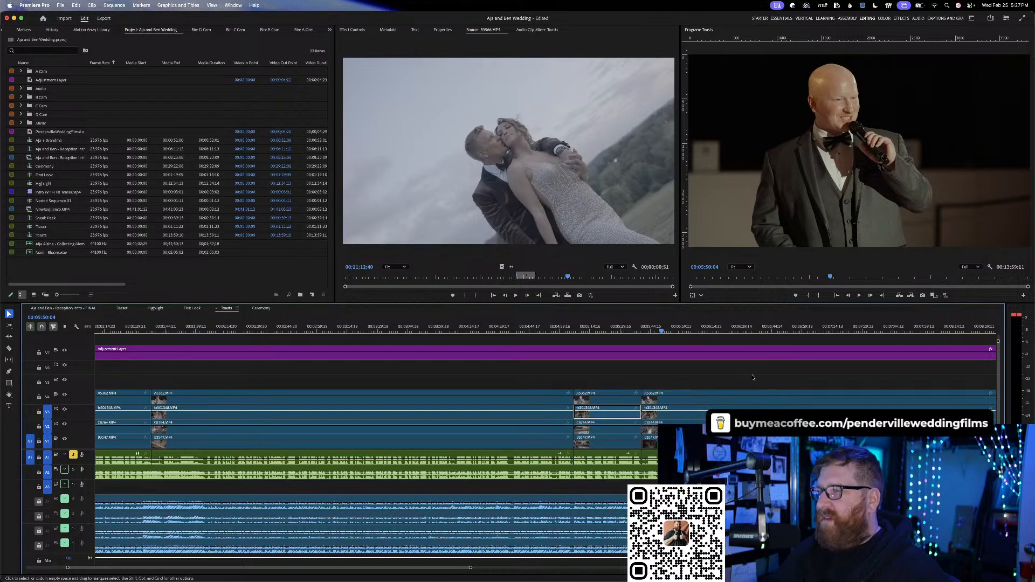
key("ctrl+Right")
scroll(736, 379, "right", 6)
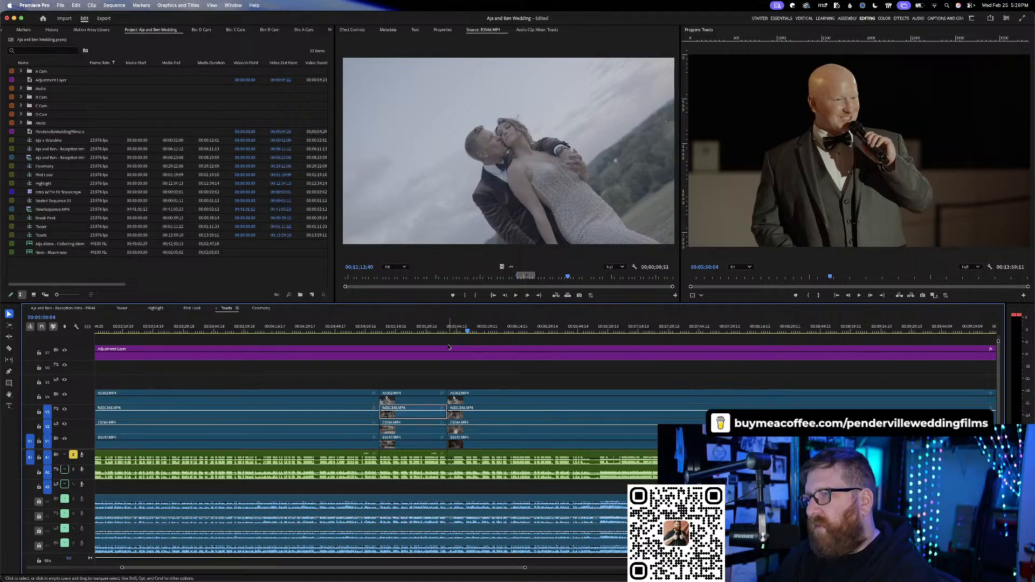
left_click(457, 331)
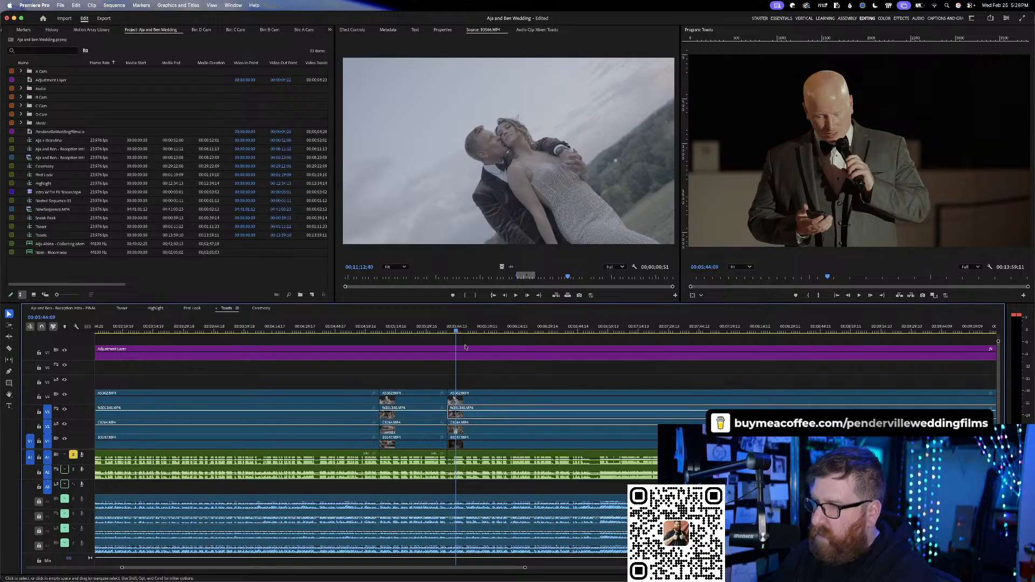
scroll(471, 356, "down", 3)
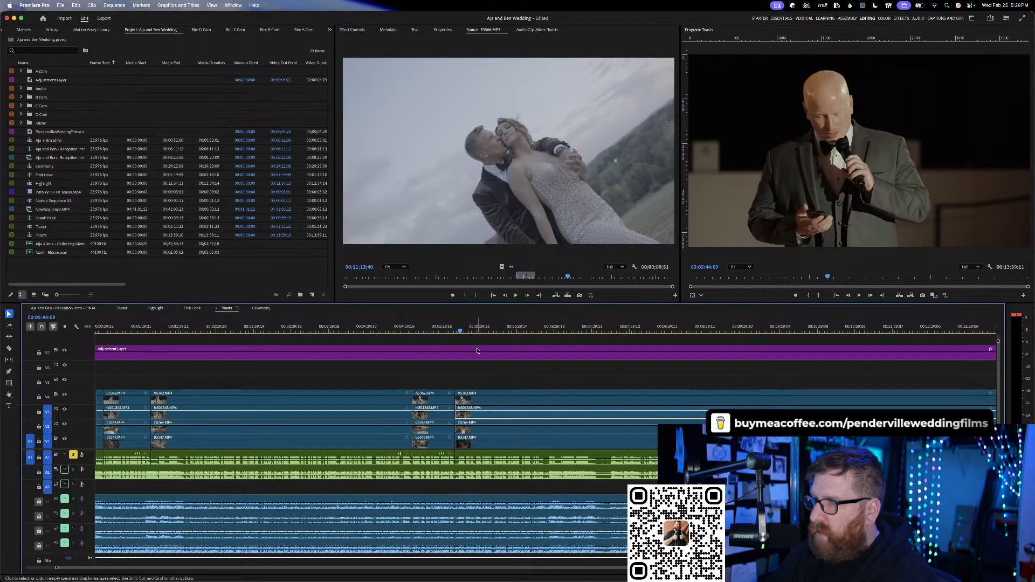
scroll(477, 350, "left", 2)
scroll(477, 351, "right", 2)
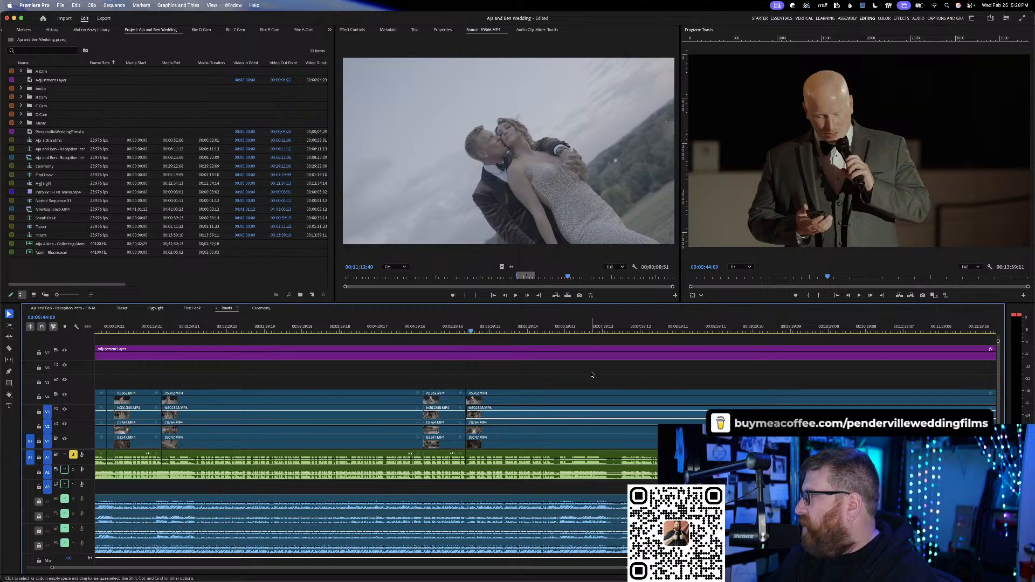
key("space")
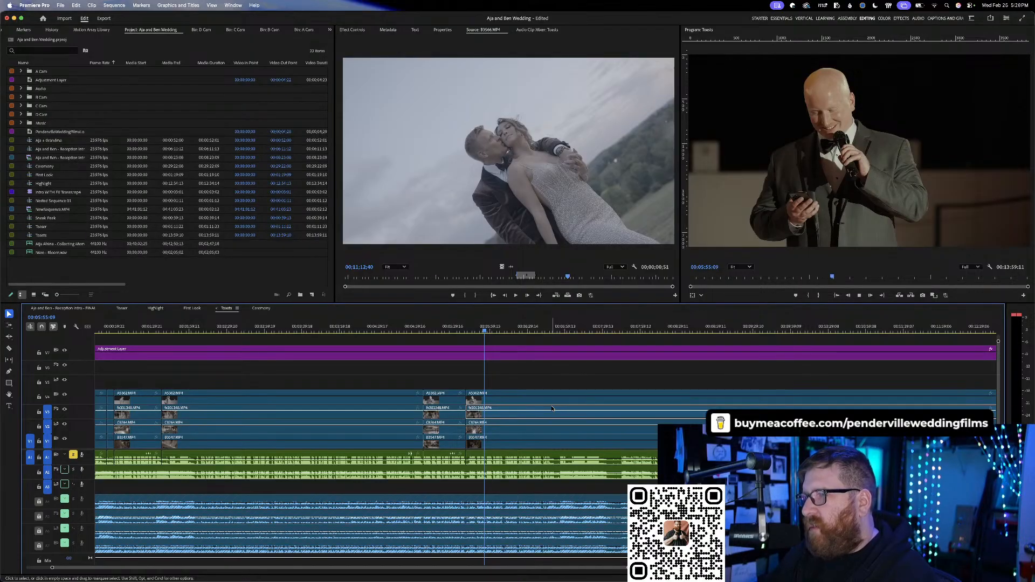
- Stop playback and split the toast clips on V1 to V4 and A1 with the Razor at 00:05:57:03
key("space")
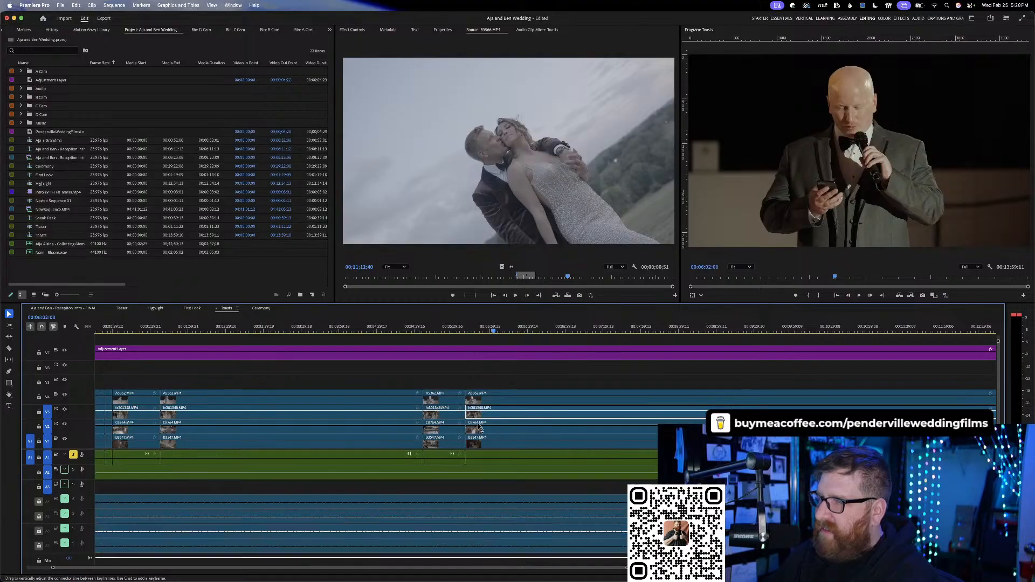
key("=")
left_click(498, 329)
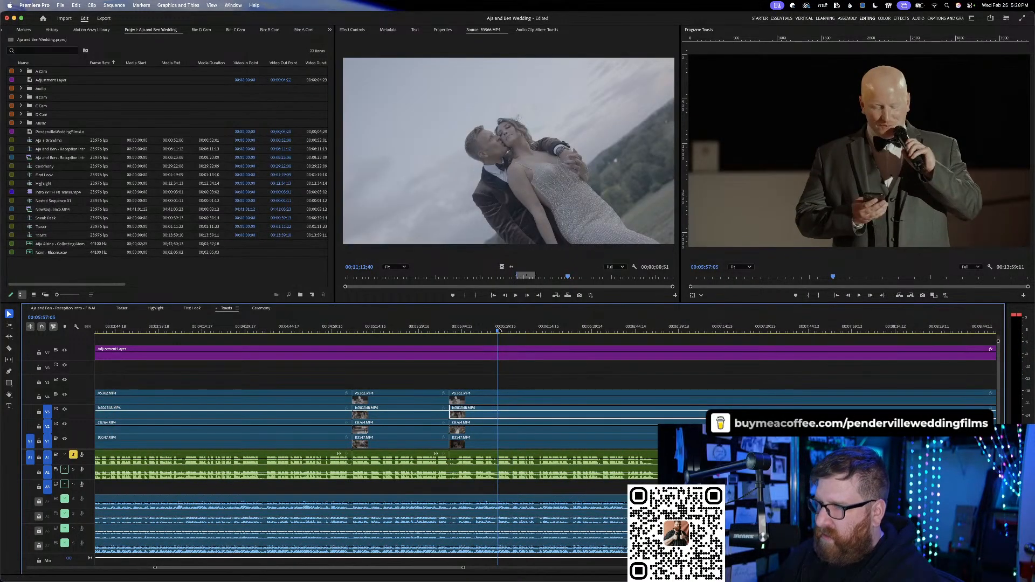
key("c")
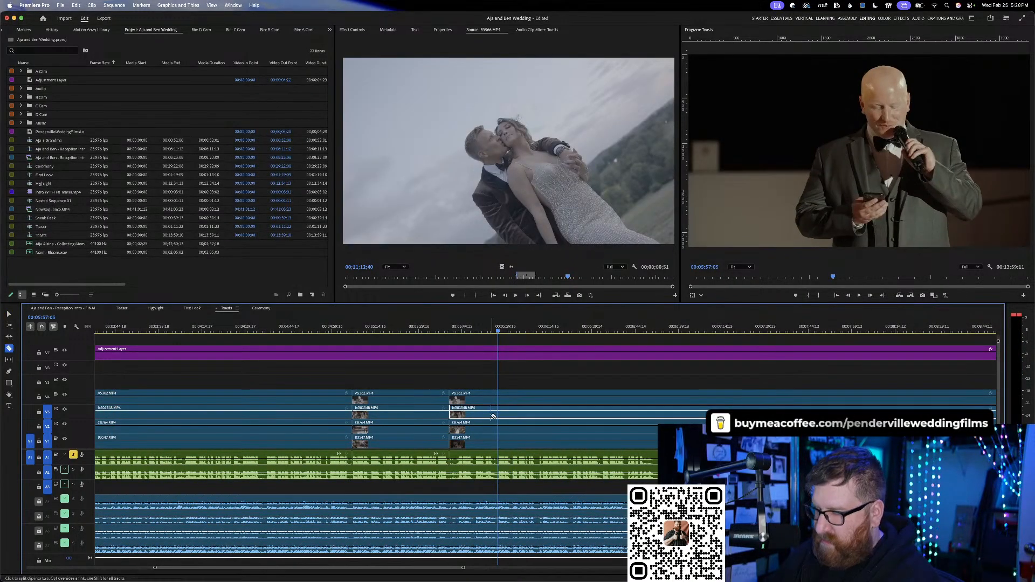
left_click(498, 443)
left_click(498, 428)
left_click(498, 412)
left_click(497, 399)
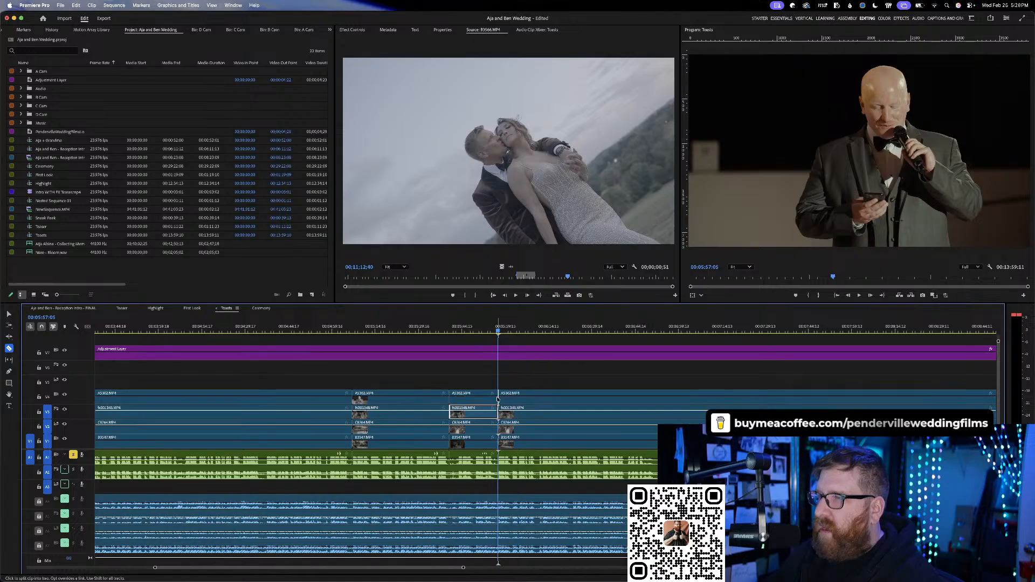
key("v")
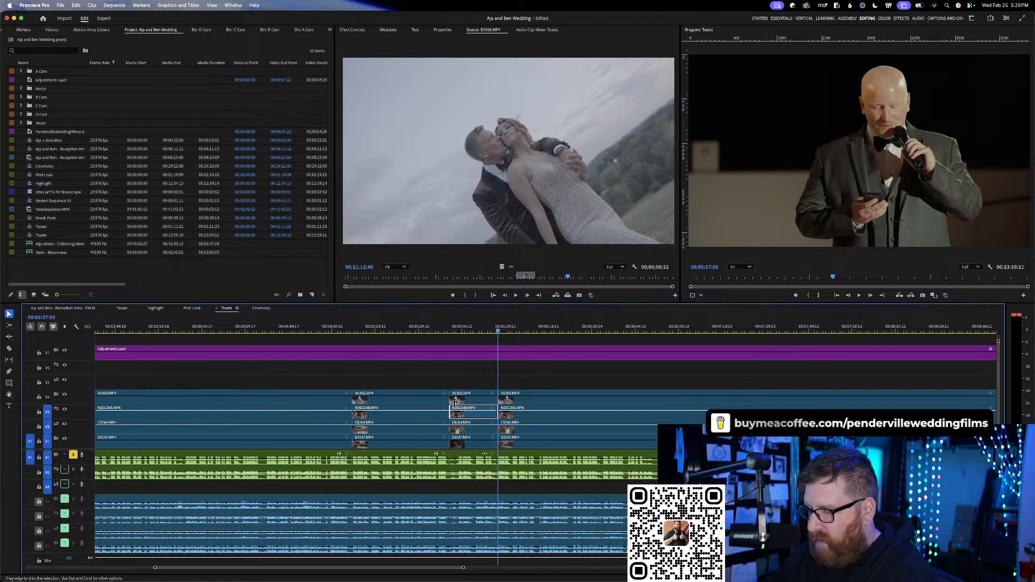
- Play the toast from 00:05:57:03 through about 00:06:49 to judge where the next excerpt should end
key("space")
key("space")
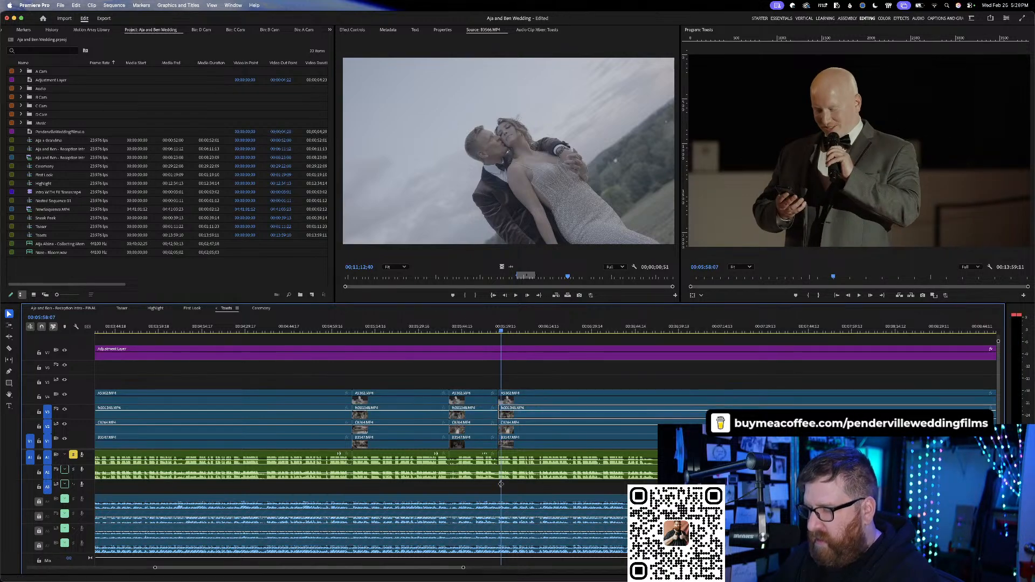
key("space")
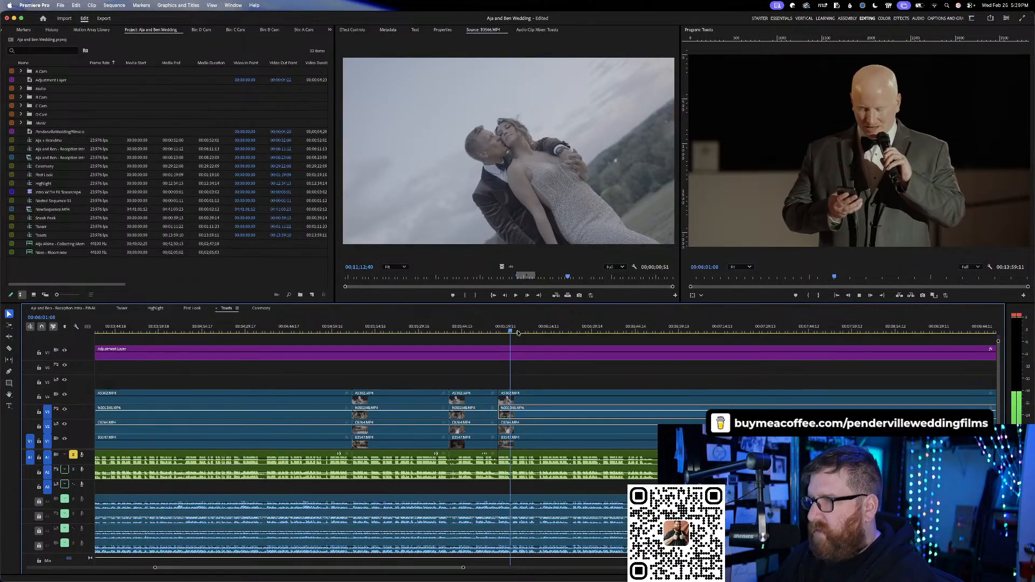
key("space")
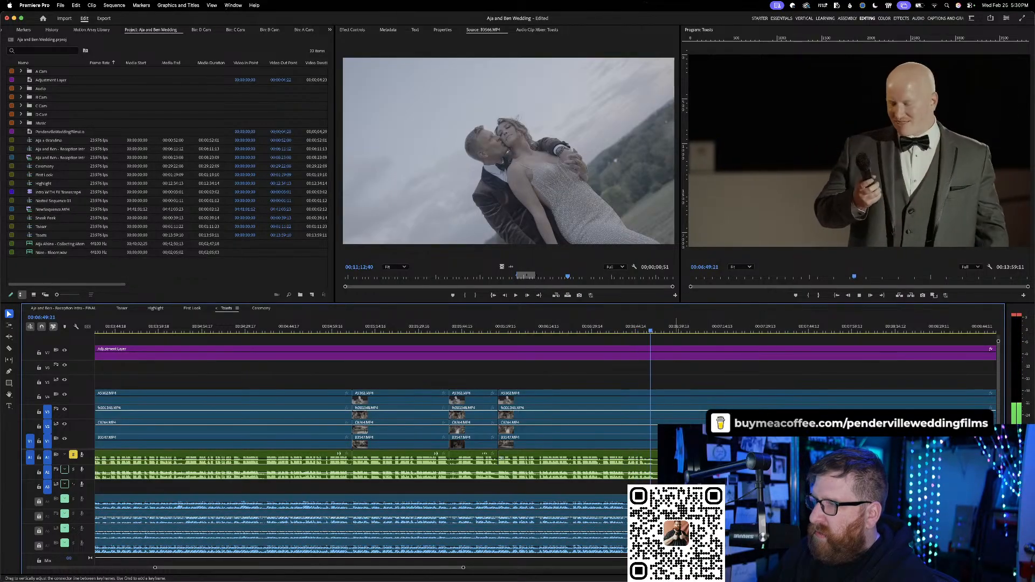
- Stop at 00:06:51:16 and split the toast clips on V1 to V4 and A1 there with the Razor
key("space")
key("c")
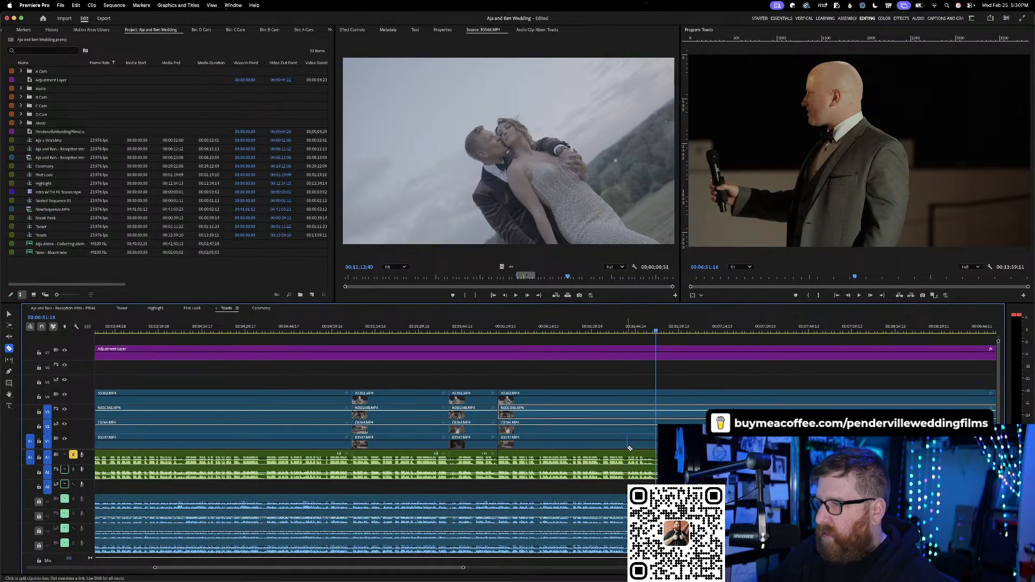
left_click(655, 423)
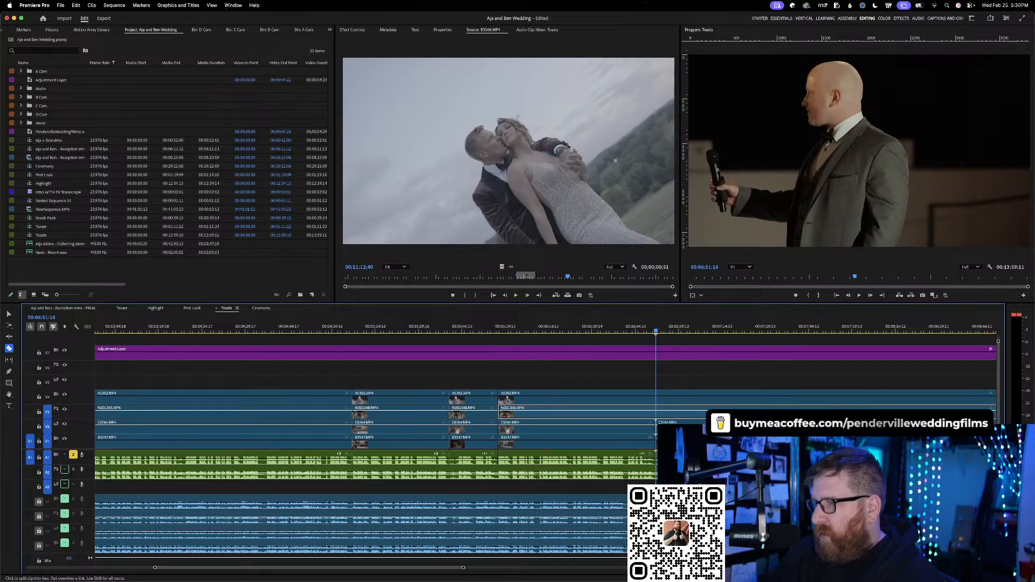
left_click(656, 409)
left_click(656, 396)
key("v")
- Copy the excerpts starting at about 00:05:06 and 00:05:57 into the Highlight sequence after its existing toast clips, and close the gap between them
left_click_drag(555, 381, 596, 456)
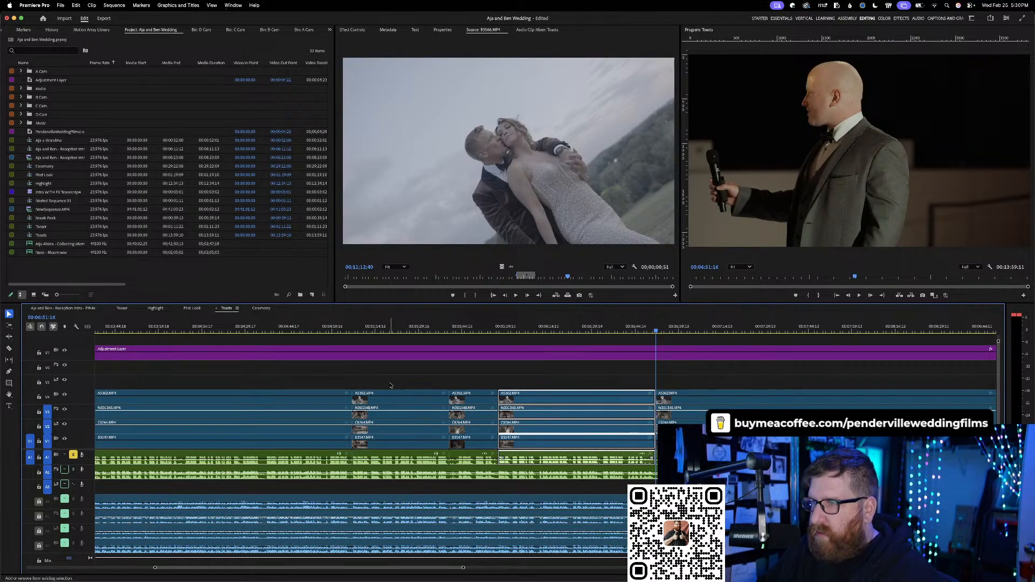
left_click_drag(391, 385, 430, 453)
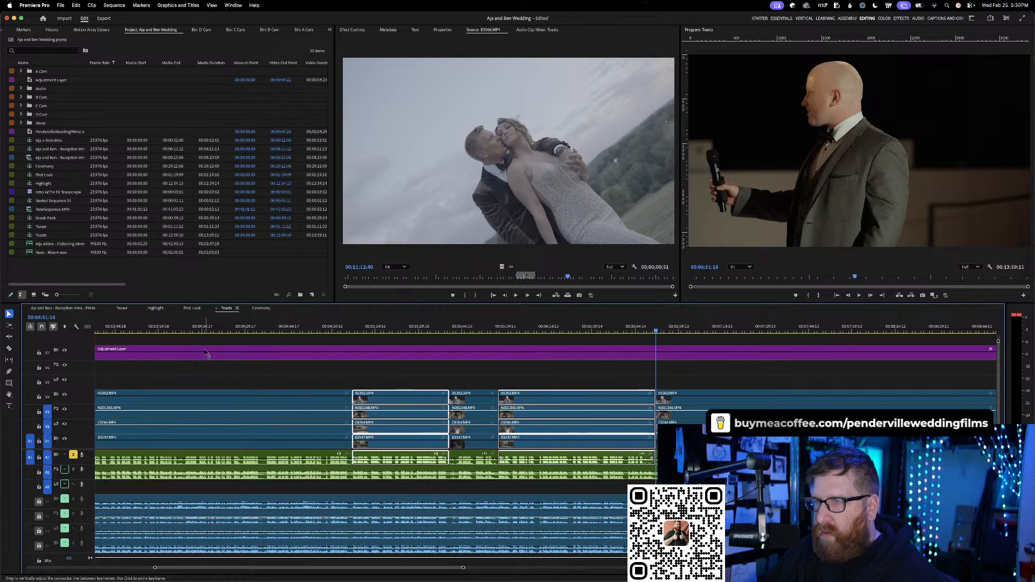
left_click(156, 308)
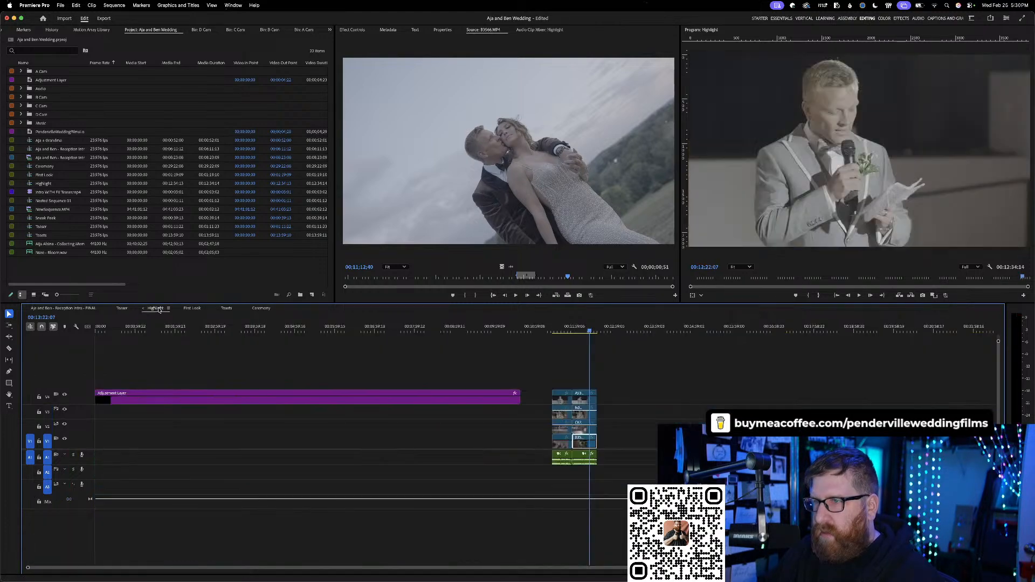
left_click(642, 327)
key("super+v")
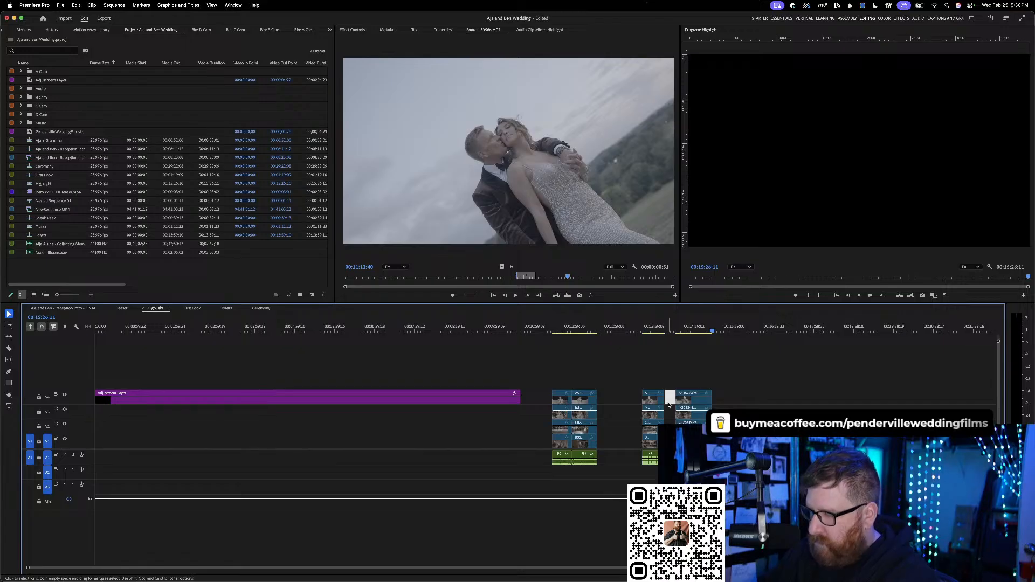
key("BackSpace")
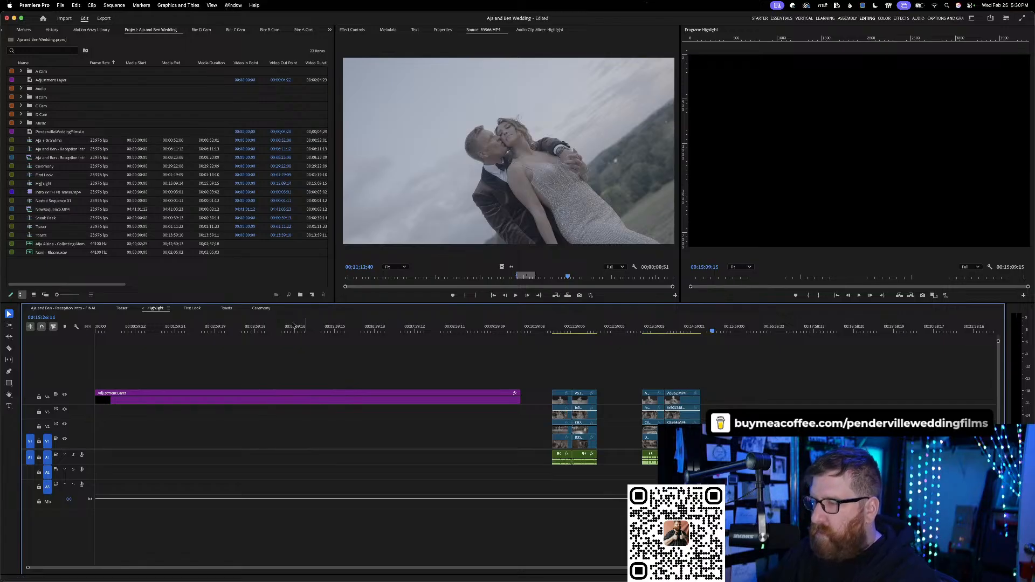
- Return to the Toasts sequence and skim past 00:06:51 to find where the next speaker's toast begins, parking the playhead at 00:07:44:00
left_click(261, 310)
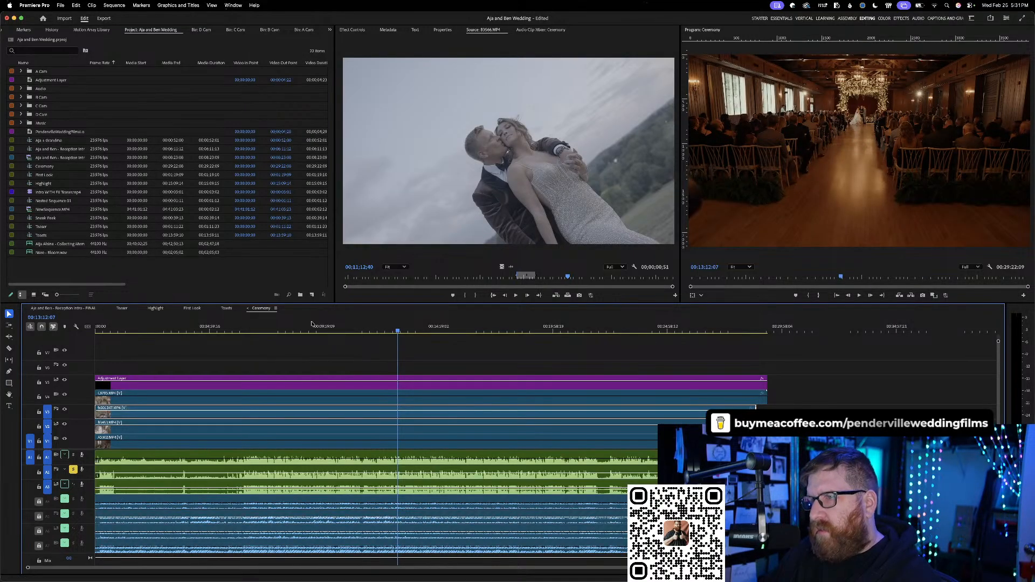
left_click(226, 308)
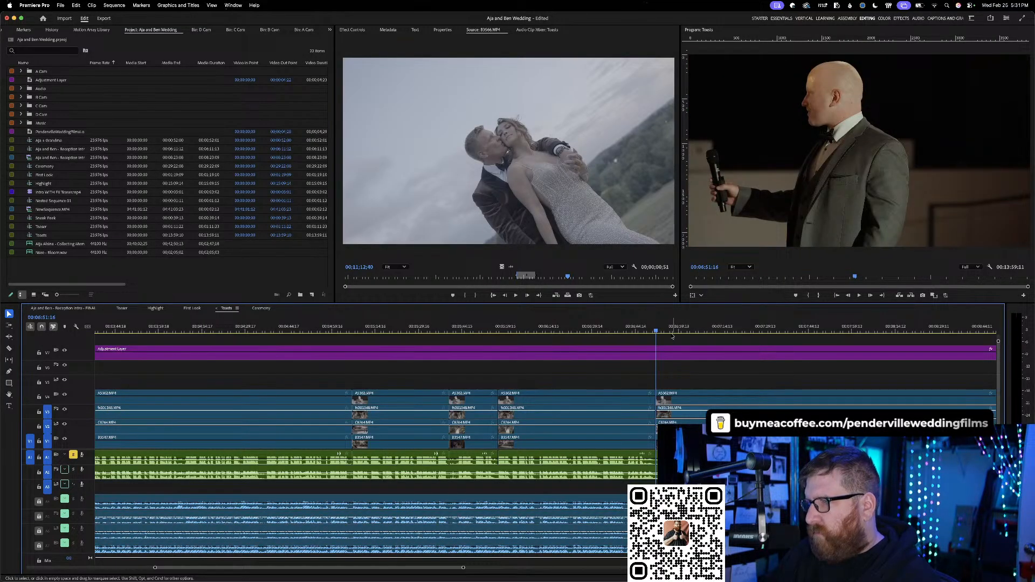
left_click(664, 331)
key("space")
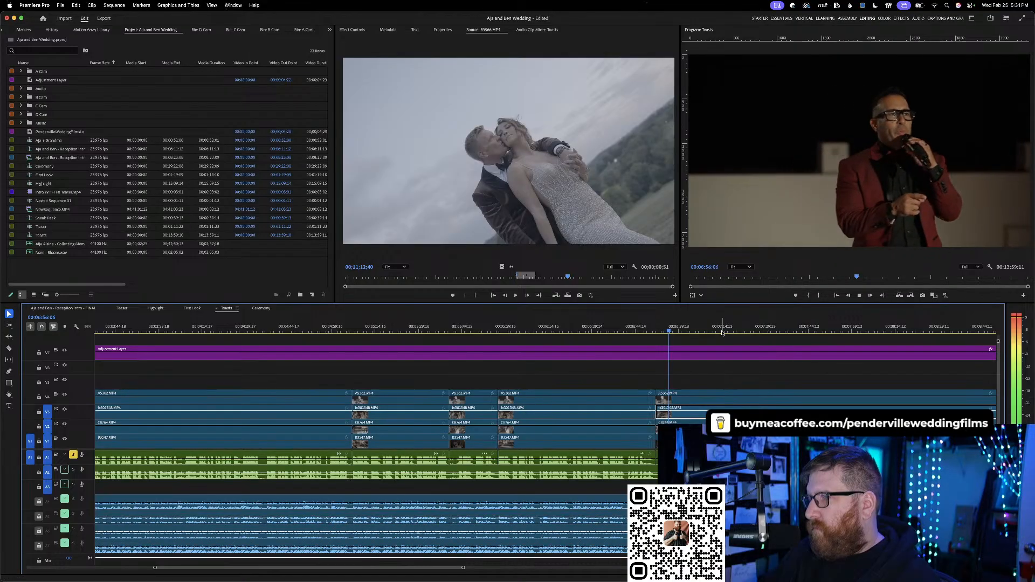
left_click(805, 330)
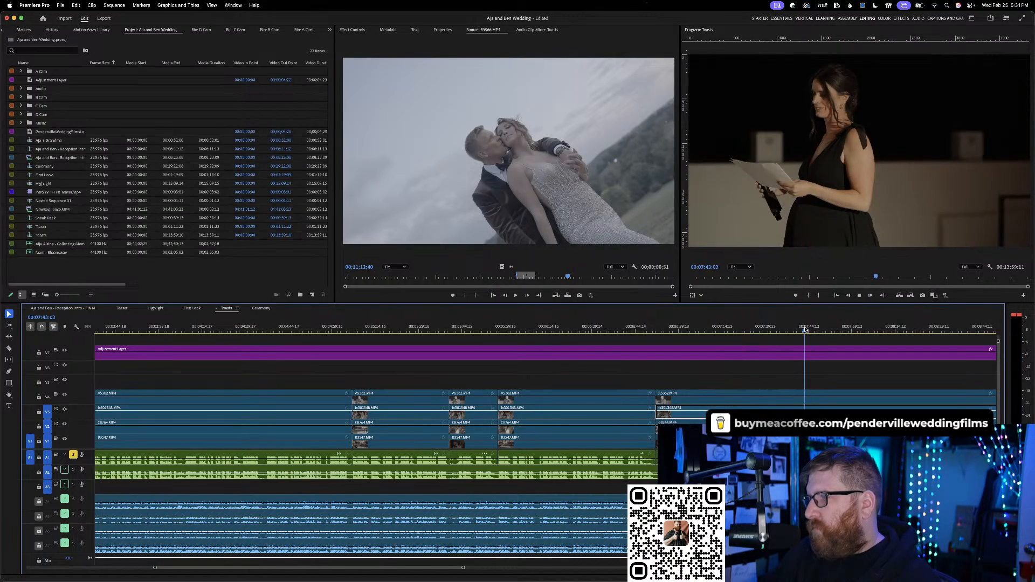
scroll(806, 361, "right", 1)
key("space")
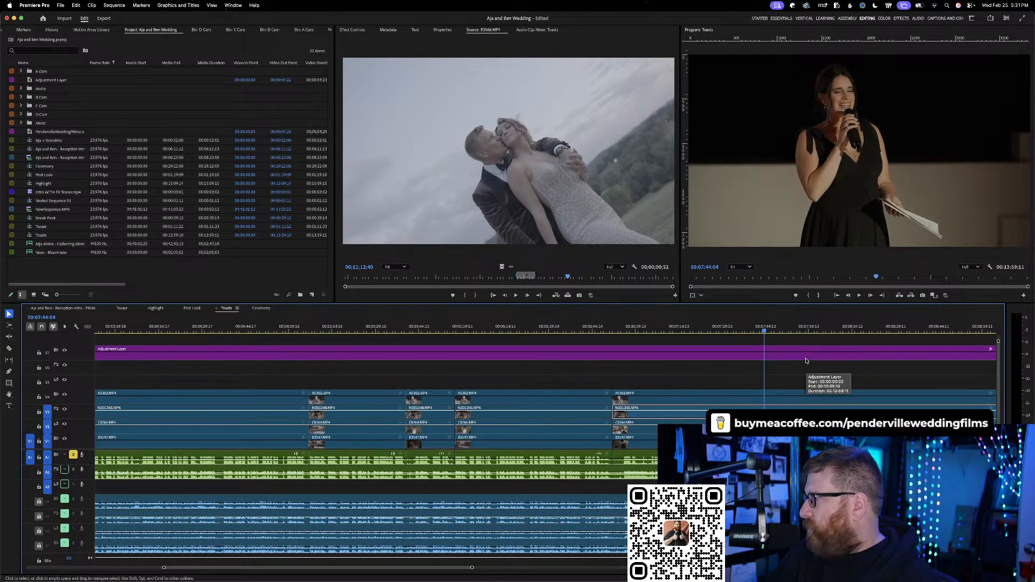
scroll(787, 365, "right", 2)
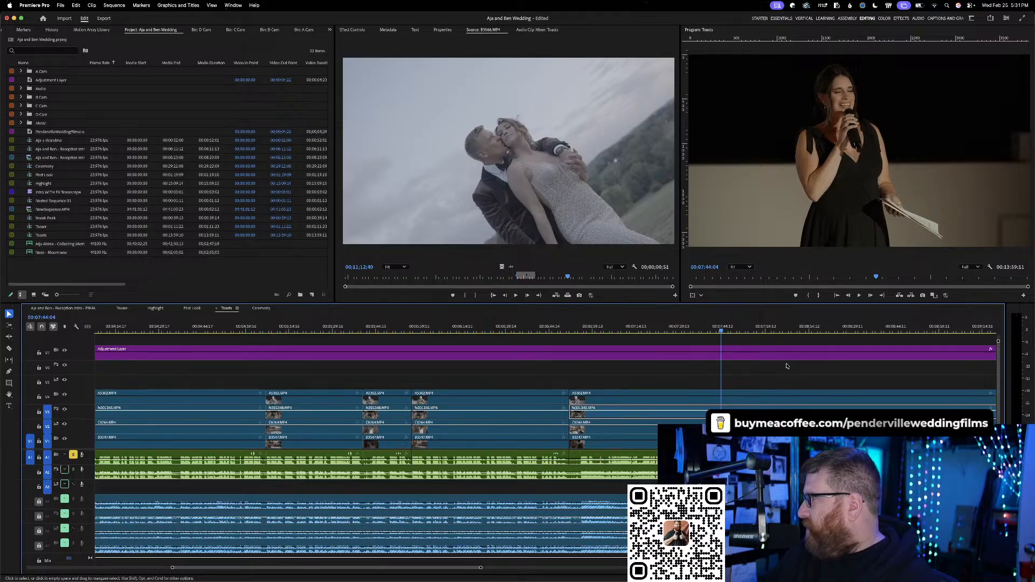
scroll(787, 366, "right", 2)
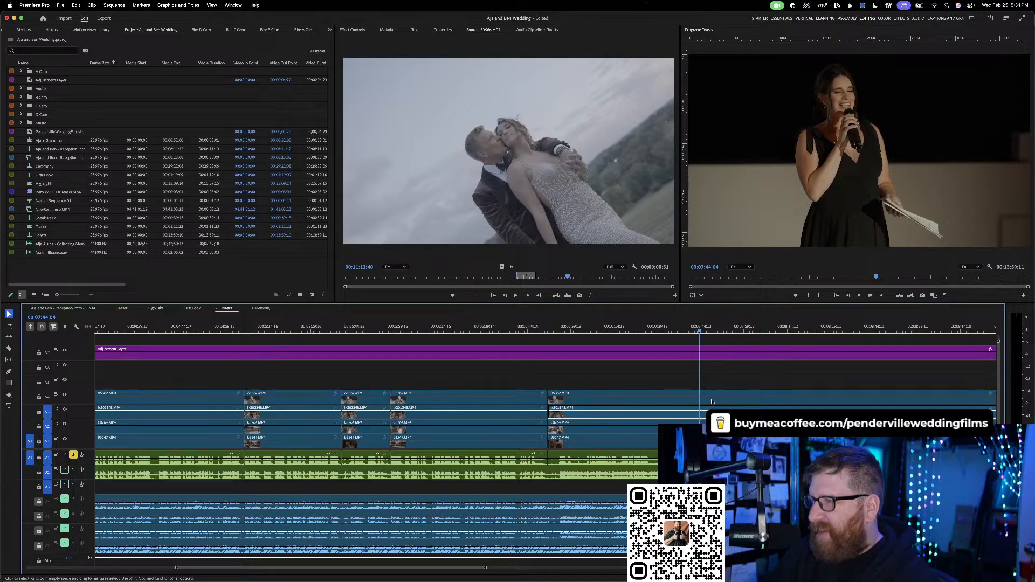
left_click_drag(703, 331, 700, 330)
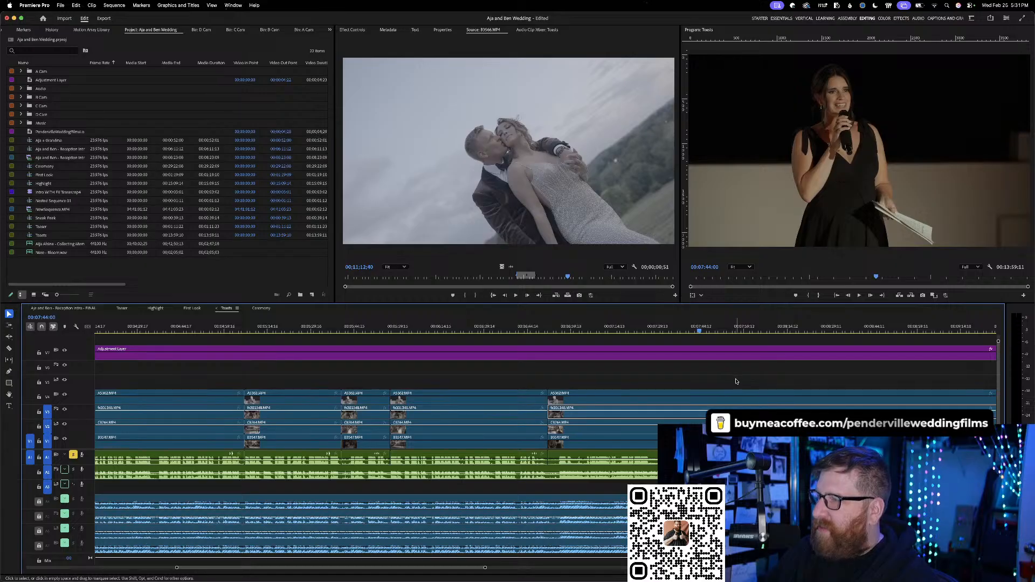
scroll(717, 390, "right", 5)
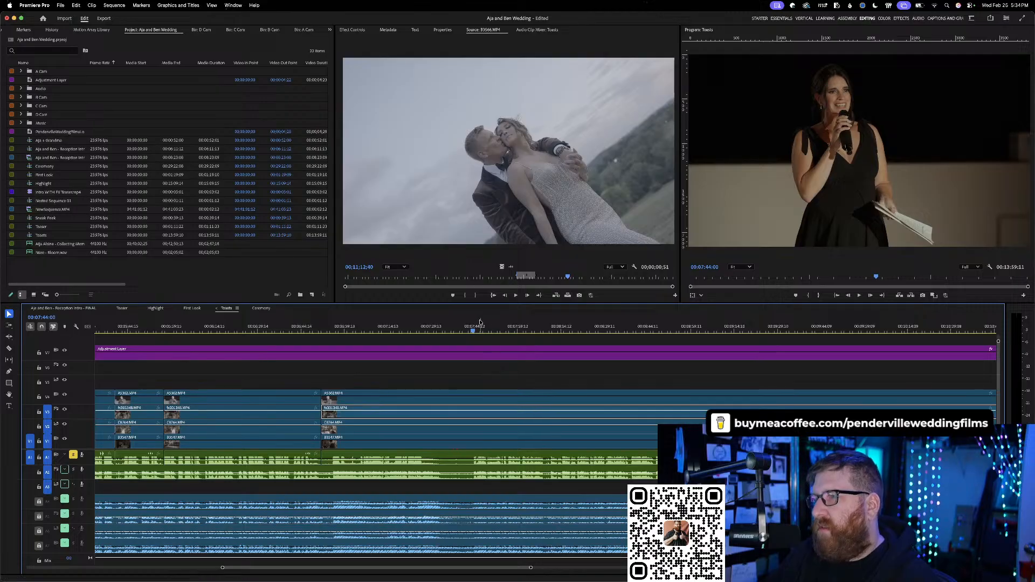
- Save the project and play the next speaker's toast from 00:07:44:00 to about 00:08:01
left_click(492, 353)
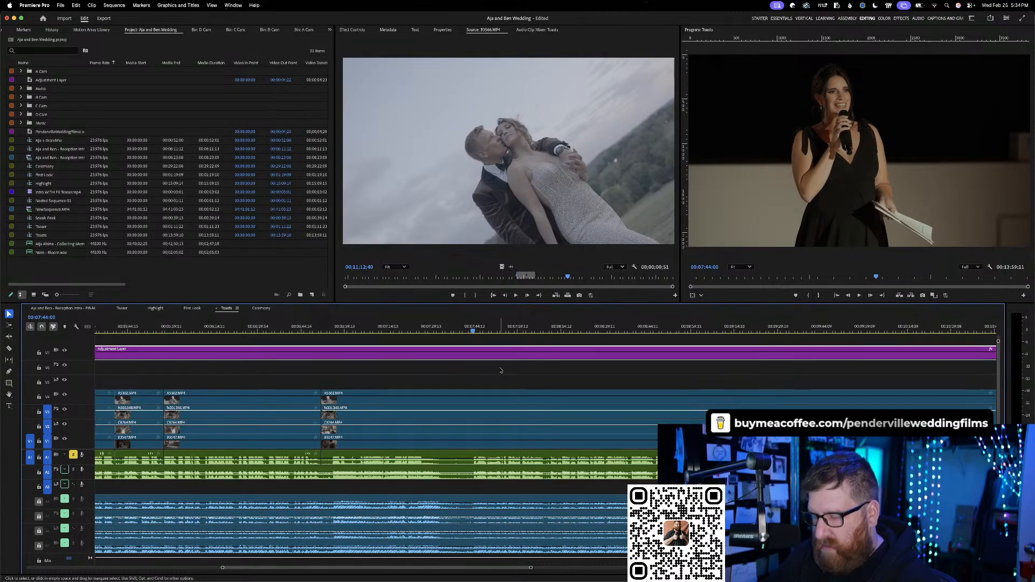
key("super+s")
key("space")
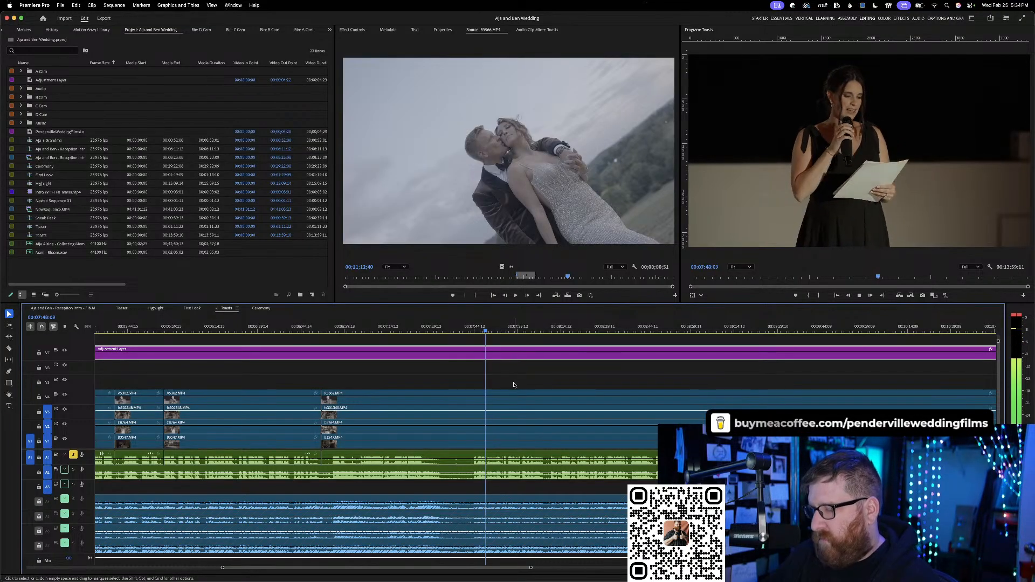
scroll(556, 370, "right", 3)
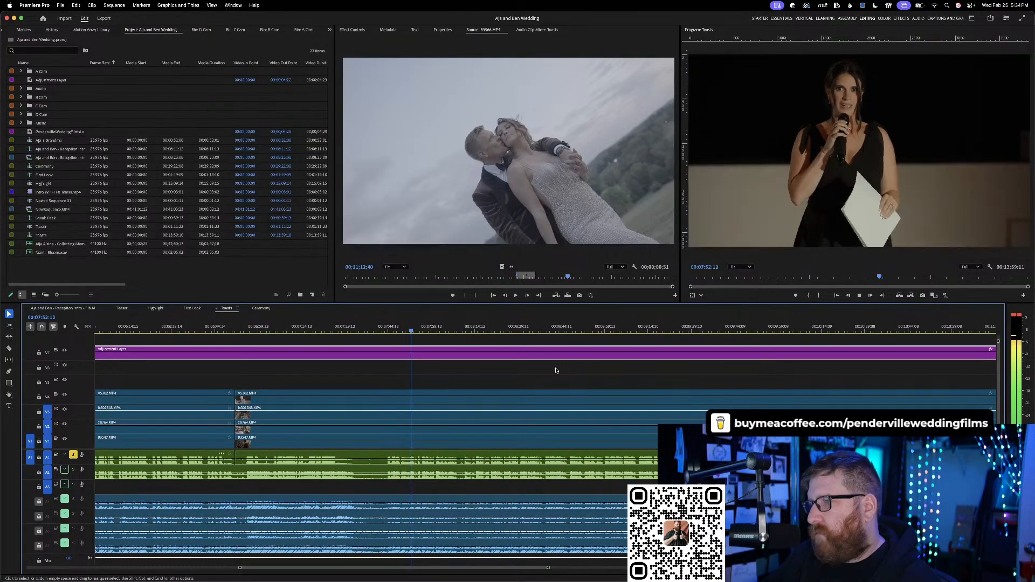
scroll(556, 370, "down", 3)
scroll(555, 370, "right", 2)
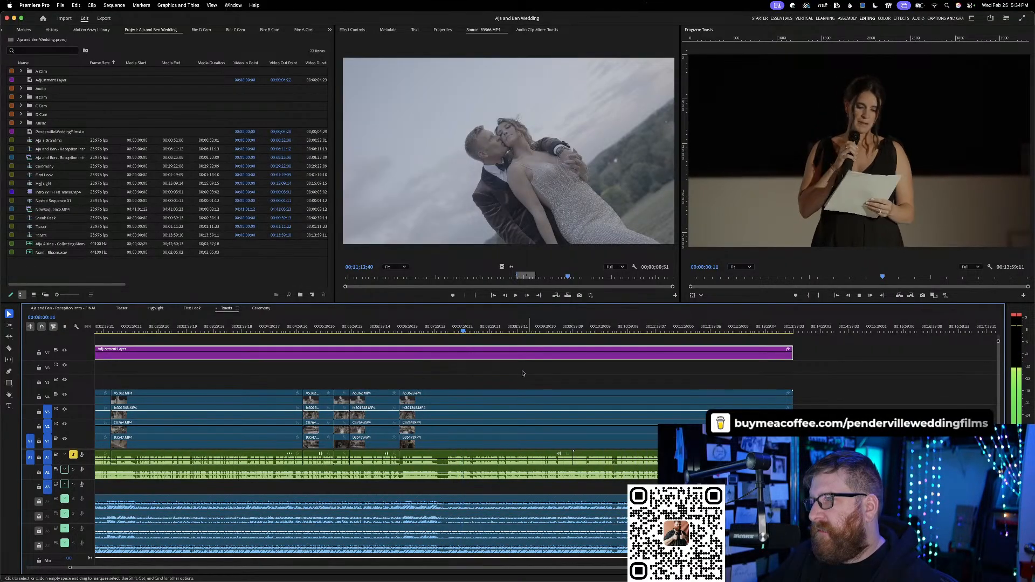
scroll(478, 381, "up", 5)
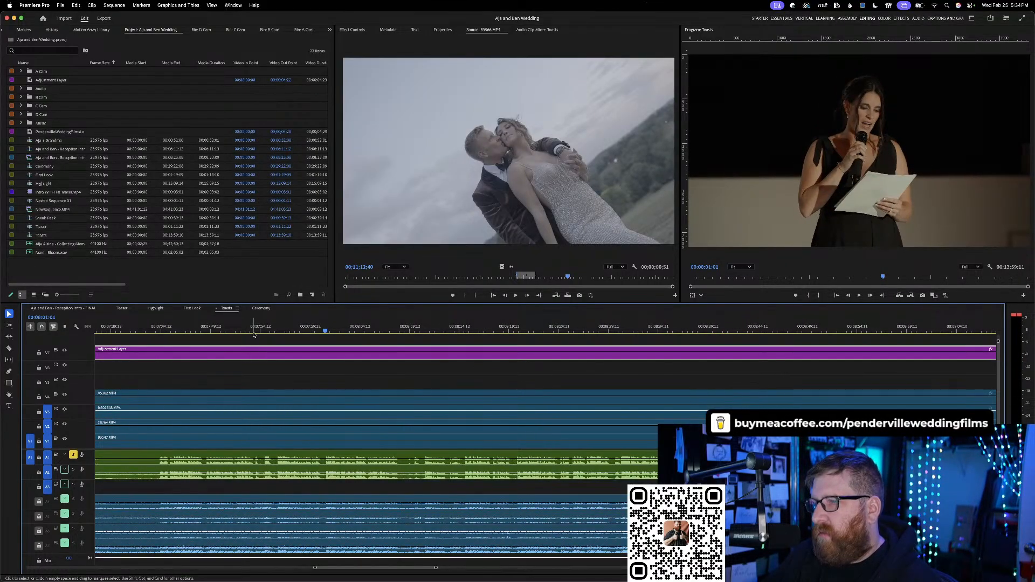
- Split the toast clips on V1 to V4 and A1 with the Razor at 00:07:56:03 to start a new excerpt
left_click_drag(274, 330, 276, 330)
key("c")
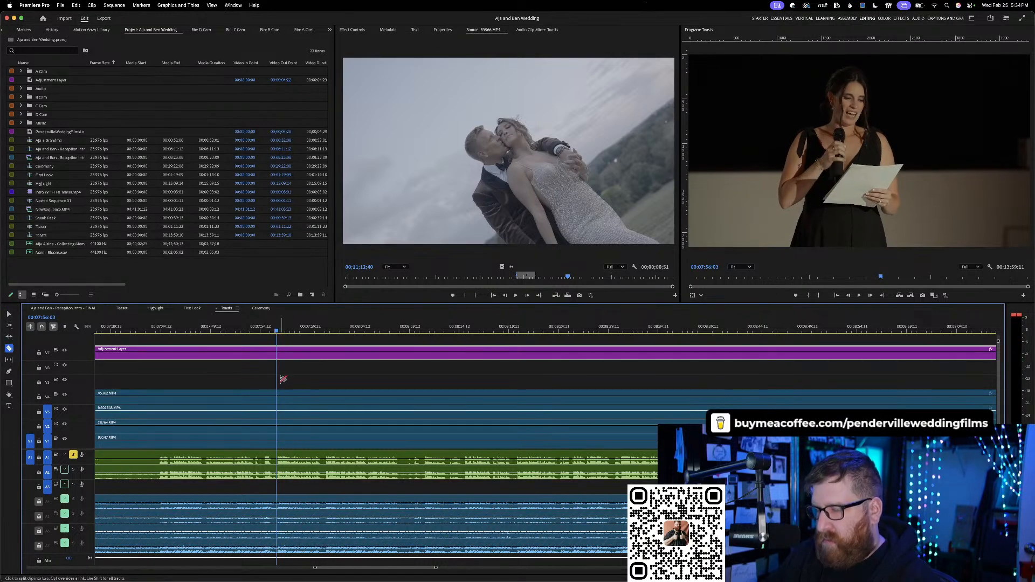
left_click(277, 460)
left_click(277, 442)
left_click(276, 430)
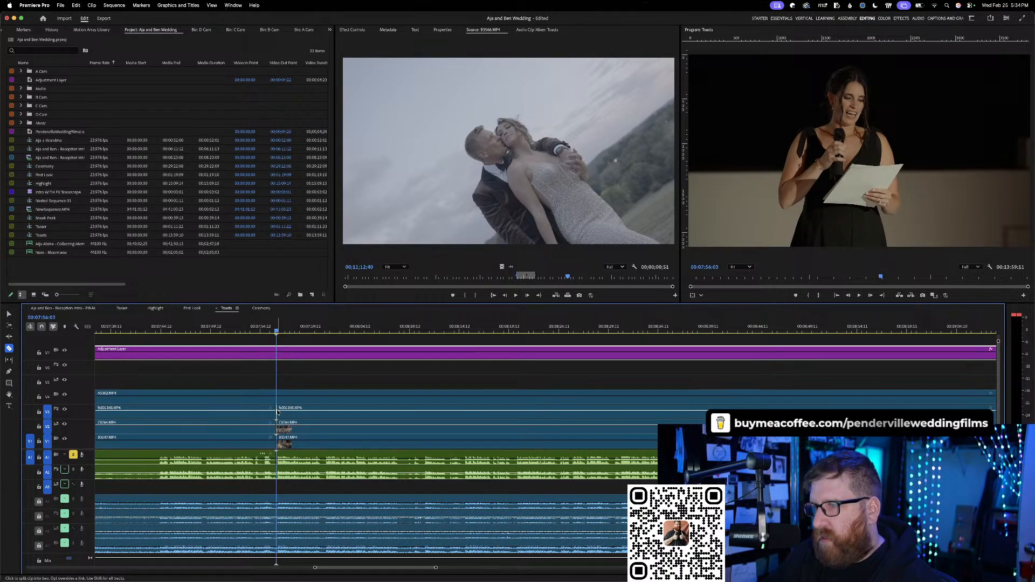
- Play the toast on from 00:07:56:03 and split its clips on V1 to V4 and A1 at about 00:08:09 to end the excerpt
key("space")
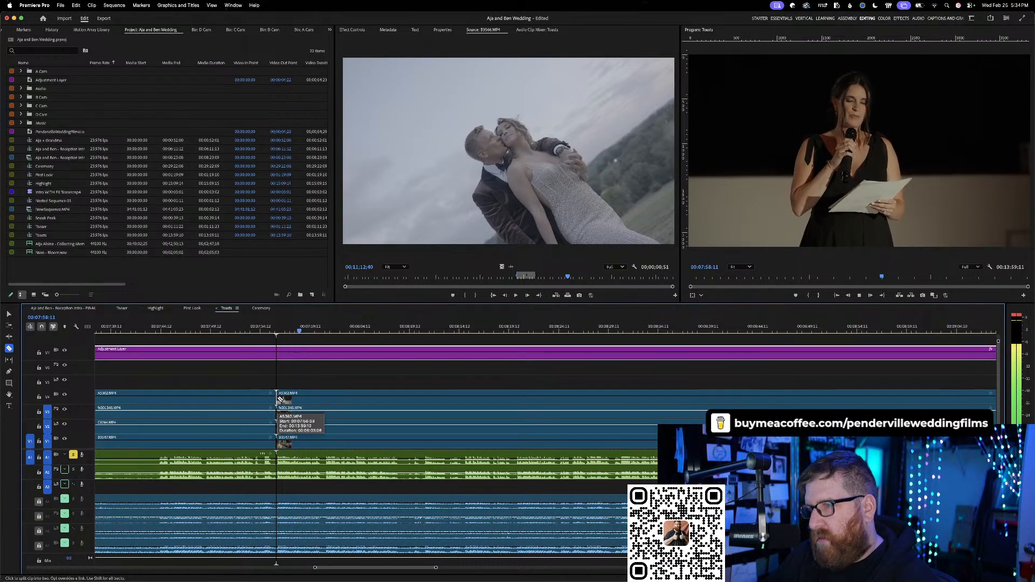
key("v")
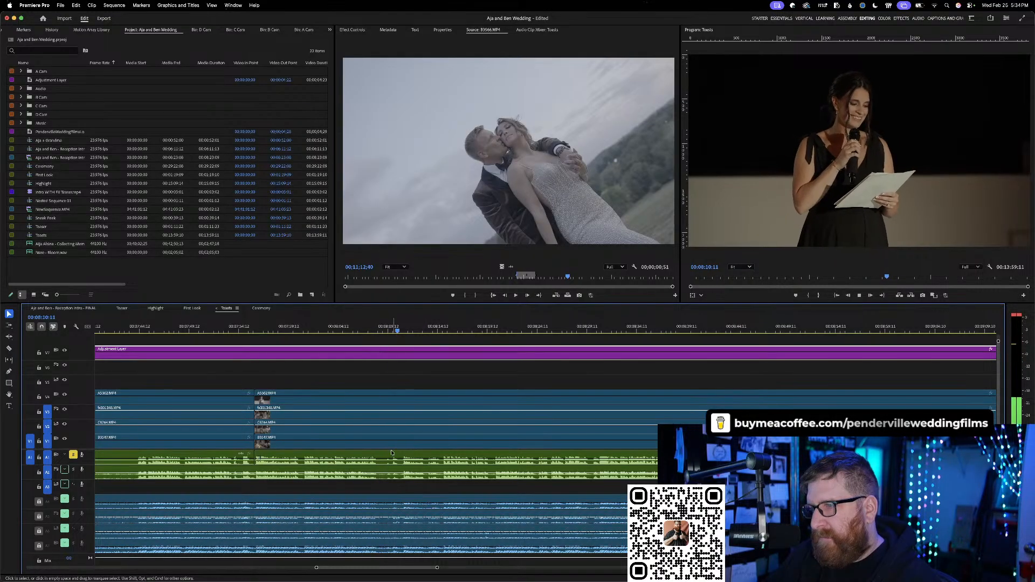
key("c")
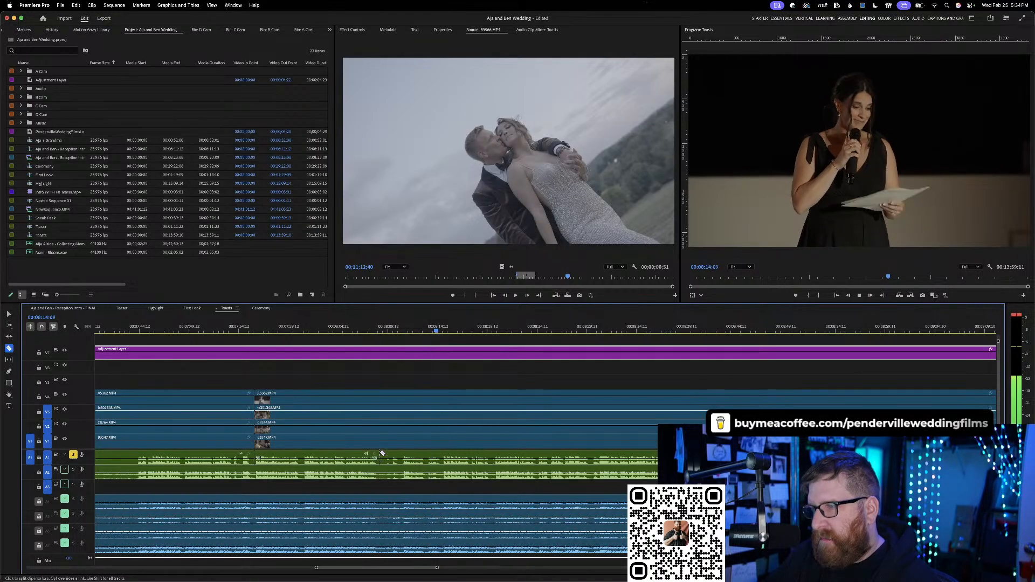
left_click(381, 438)
left_click(380, 424)
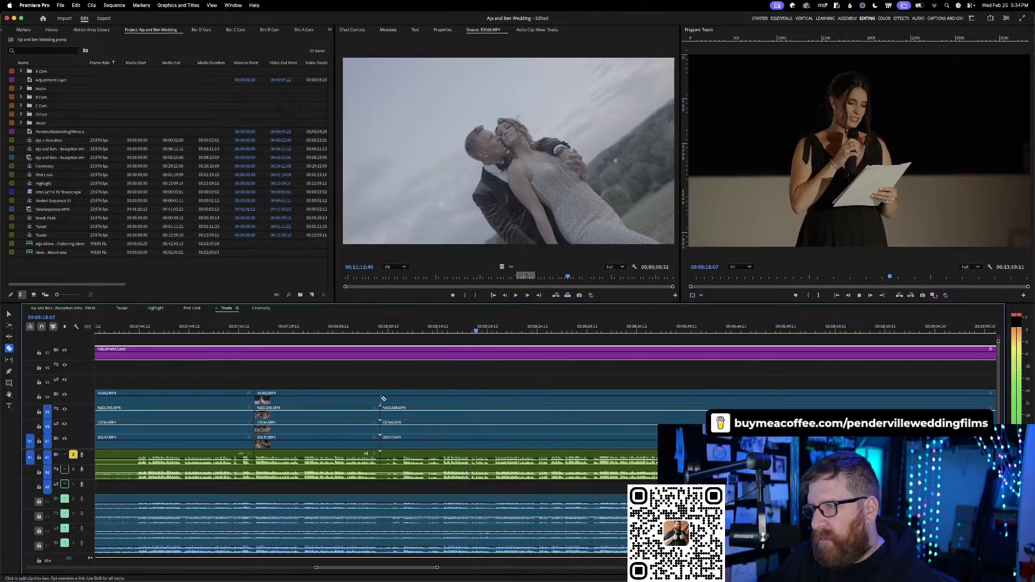
left_click(381, 409)
left_click(381, 395)
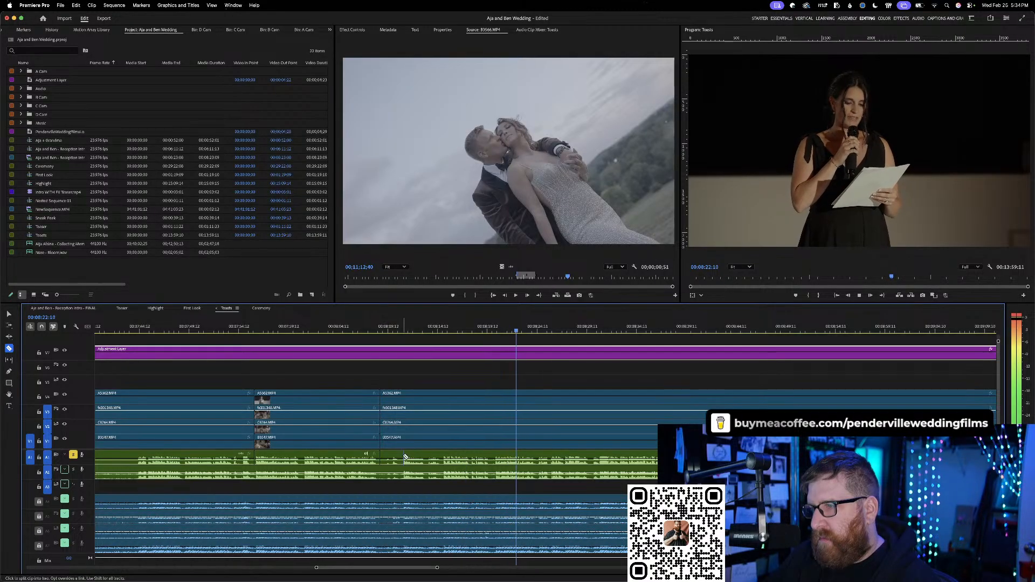
- Split the toast clips on V1 to V4 and A1 at about 00:08:11 and again at about 00:08:38
left_click(400, 438)
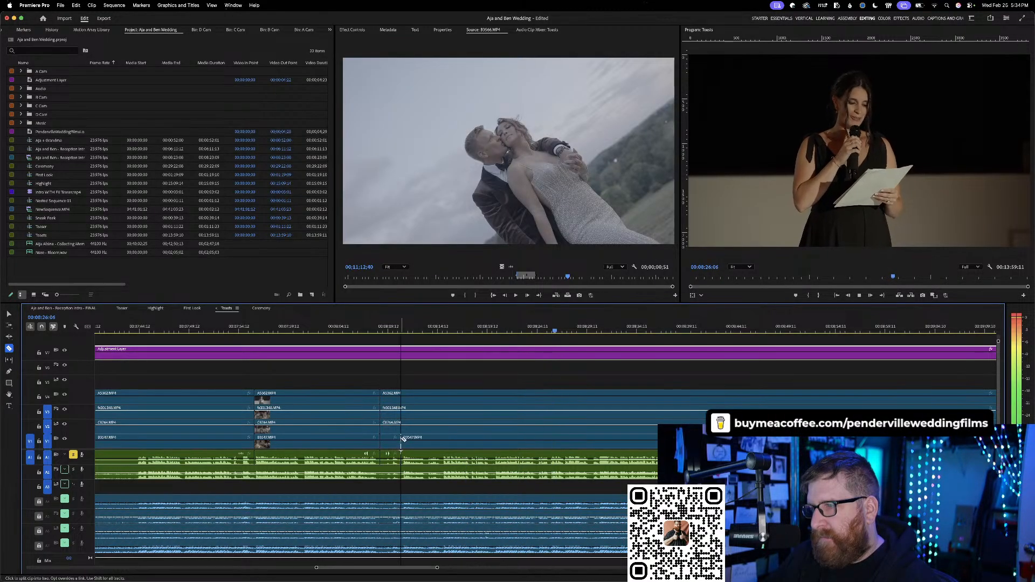
left_click(401, 427)
left_click(400, 414)
left_click(401, 398)
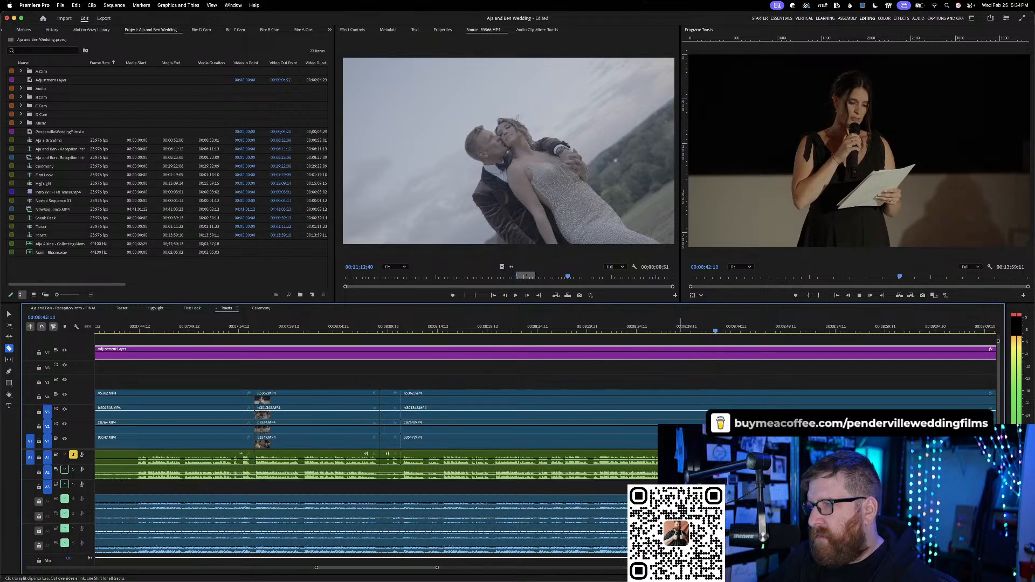
left_click(672, 399)
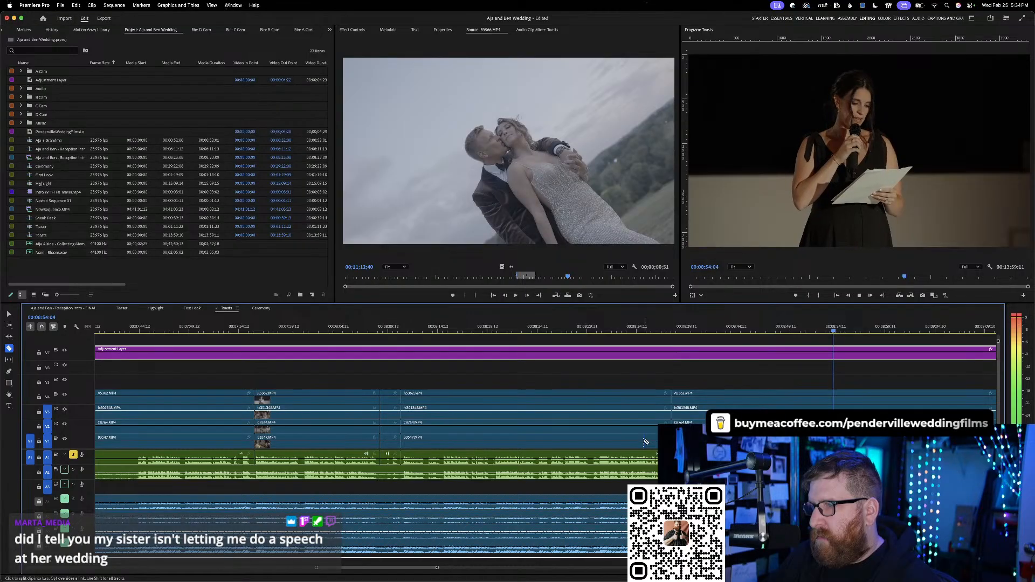
- Play on past 00:09:14 and split the toast clips on V1 to V4 and A1 at about 00:09:11
scroll(646, 442, "down", 3)
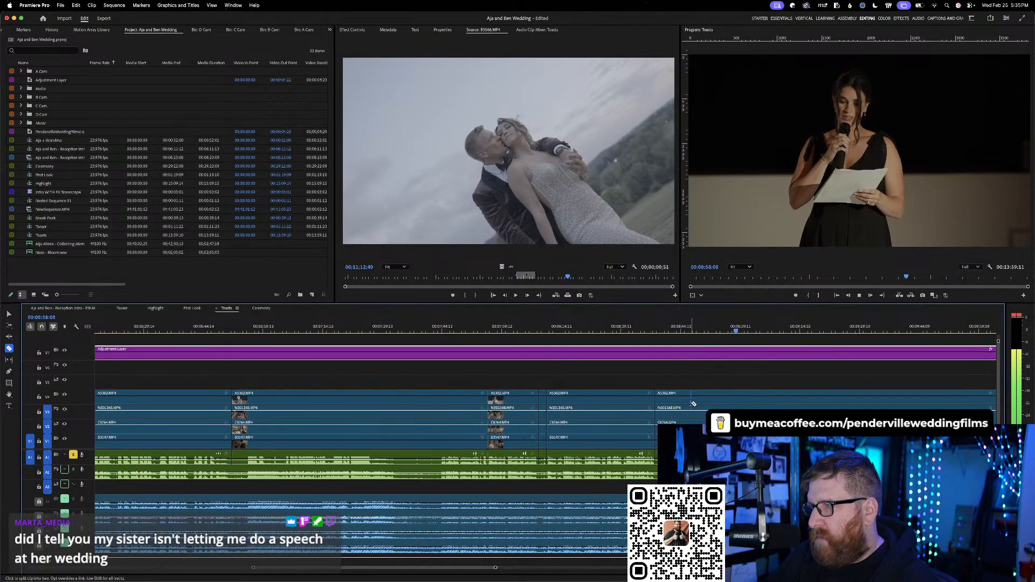
scroll(694, 403, "down", 5)
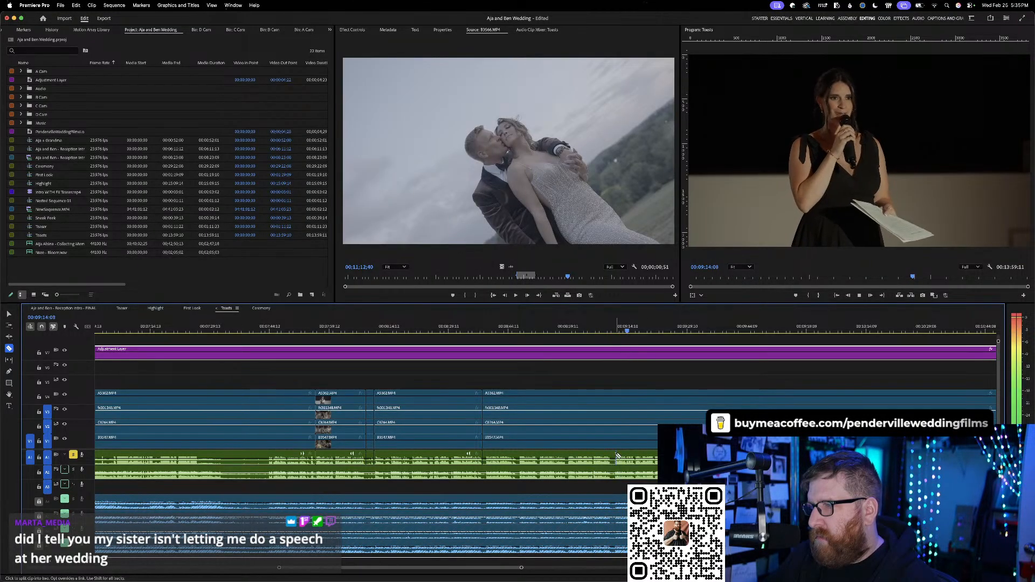
left_click(614, 426)
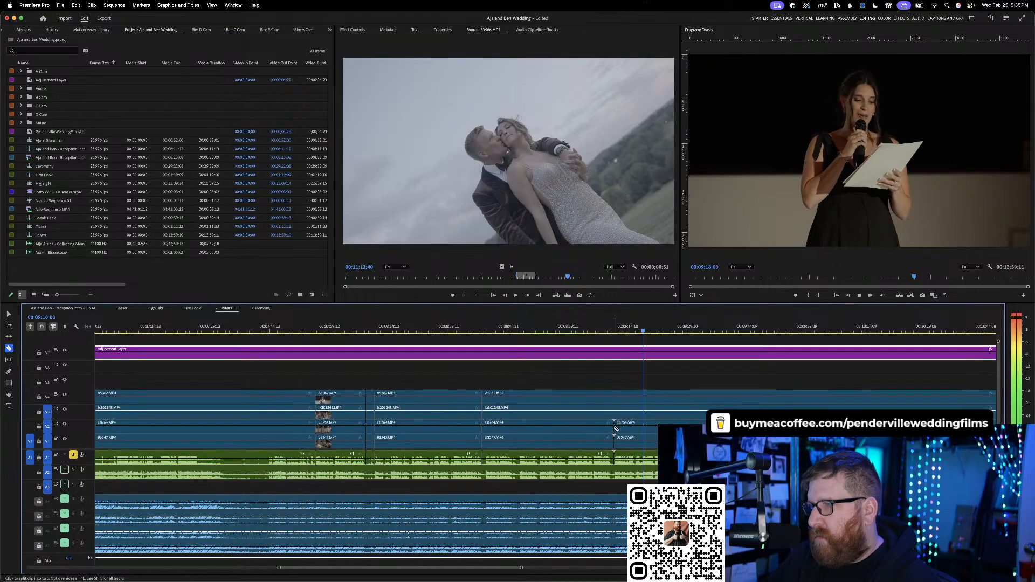
left_click(613, 408)
left_click(614, 393)
key("v")
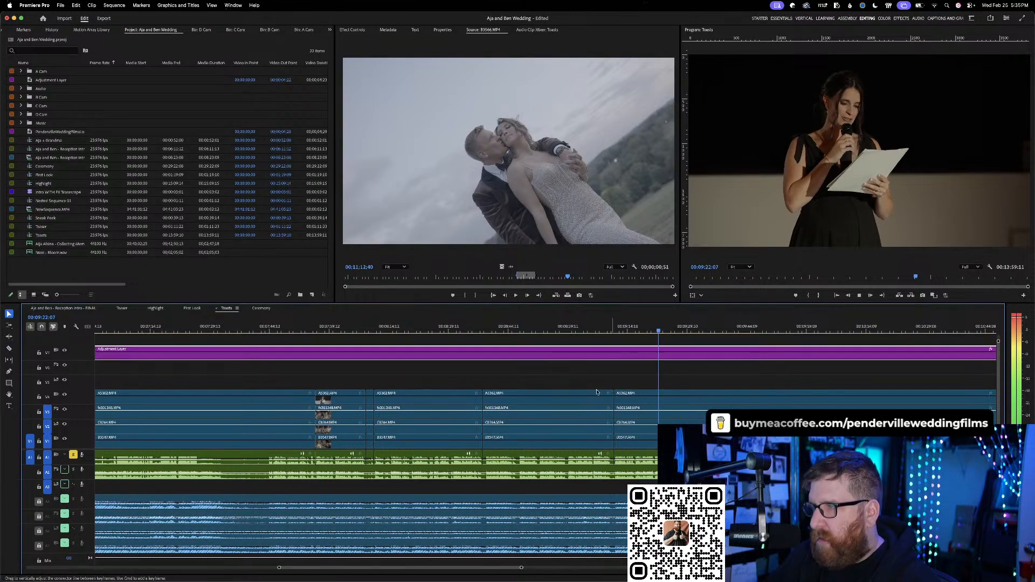
- Copy the excerpts starting at about 00:07:56, 00:08:11 and 00:08:38 to the end of the Highlight sequence and close the gap between them
left_click(596, 396)
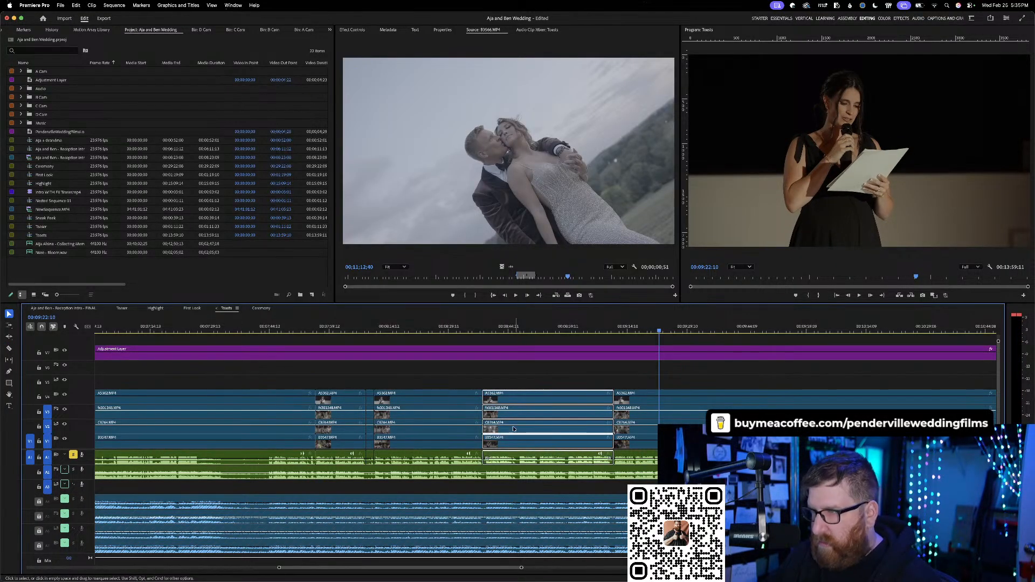
left_click(459, 398, "shift")
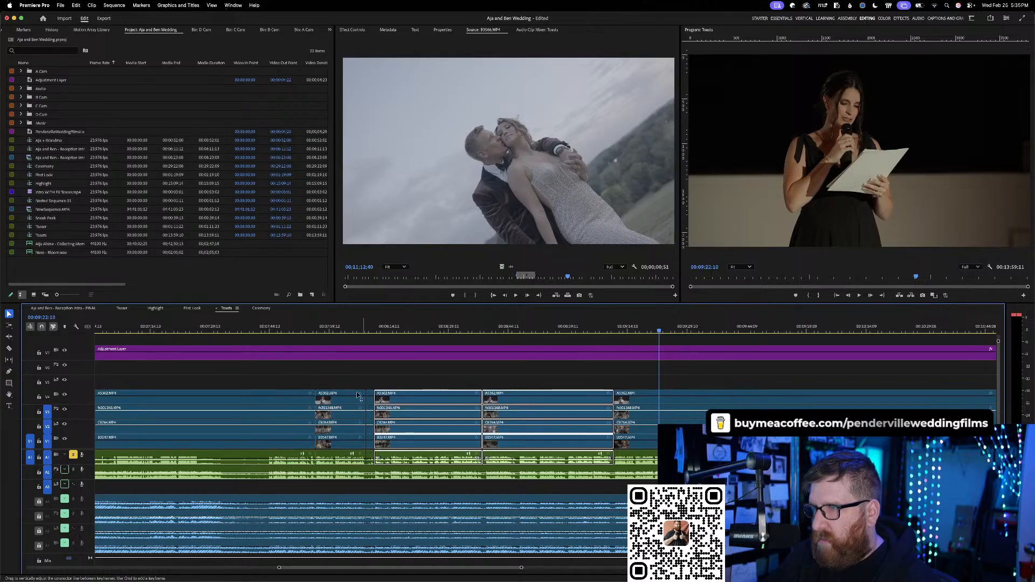
left_click_drag(333, 382, 346, 458, "shift")
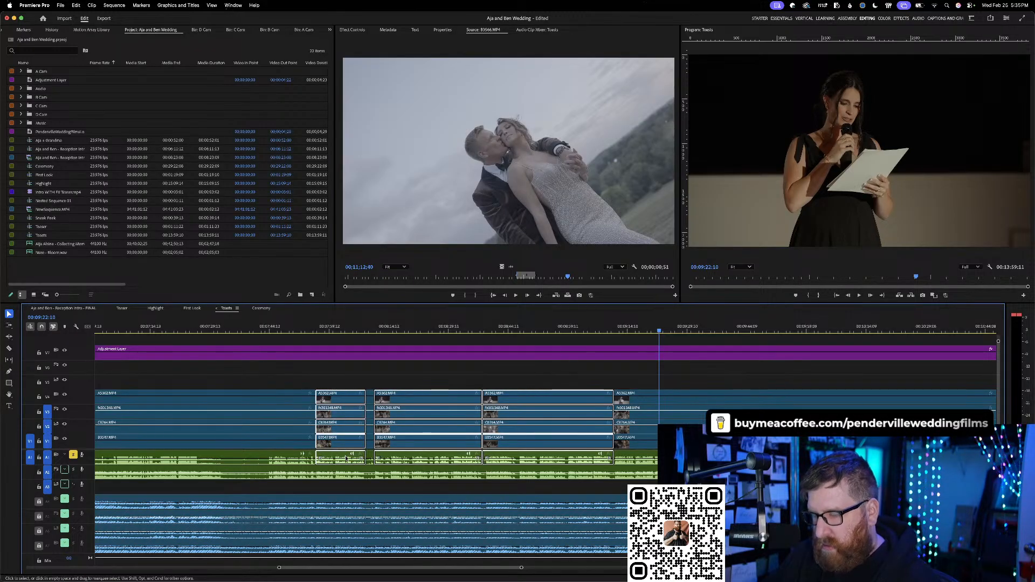
left_click(155, 308)
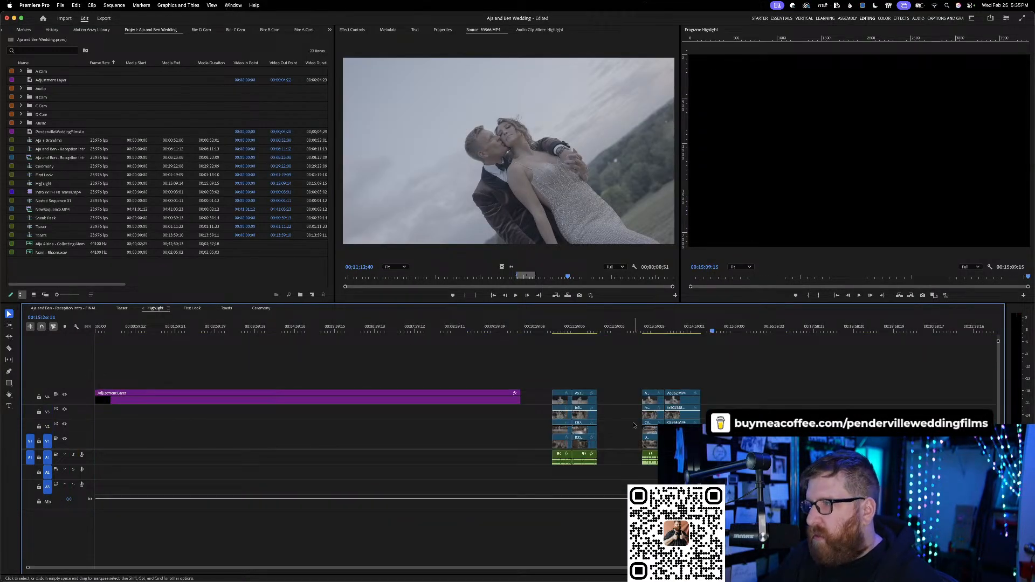
key("super+v")
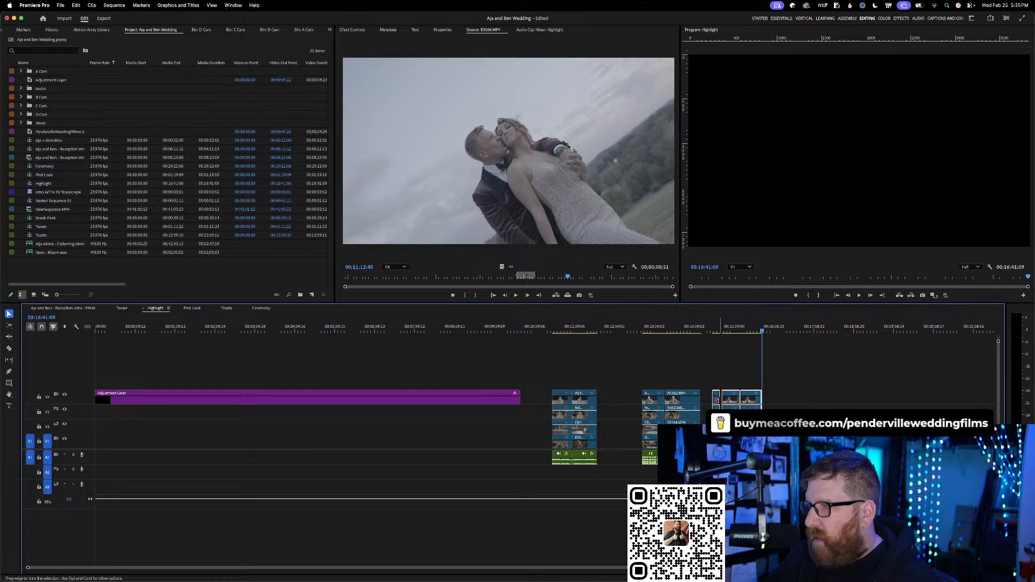
left_click(721, 402)
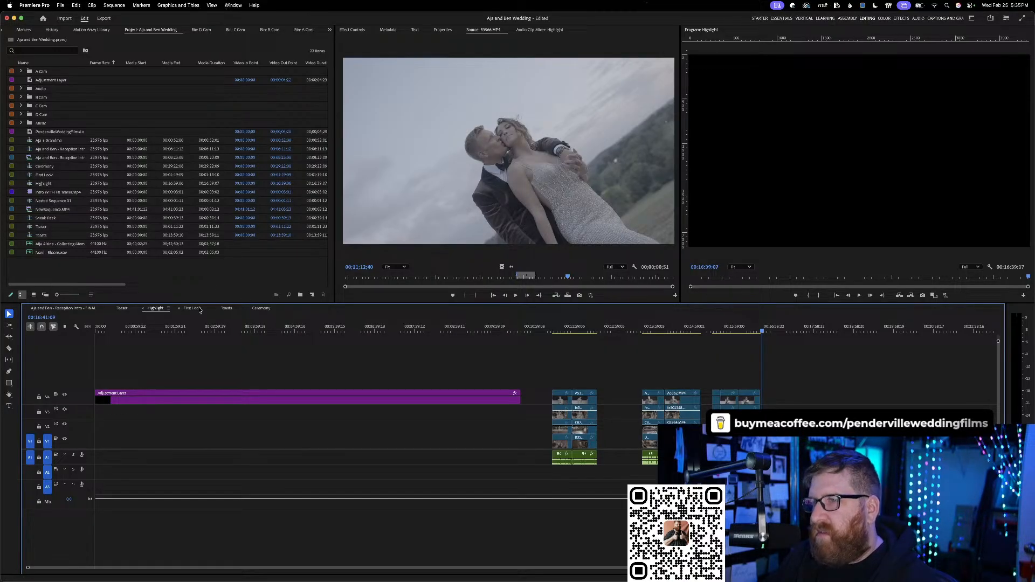
- Return to the Toasts sequence and play the toast from about 00:09:22 to 00:10:25, listening for the next usable excerpt
left_click(226, 308)
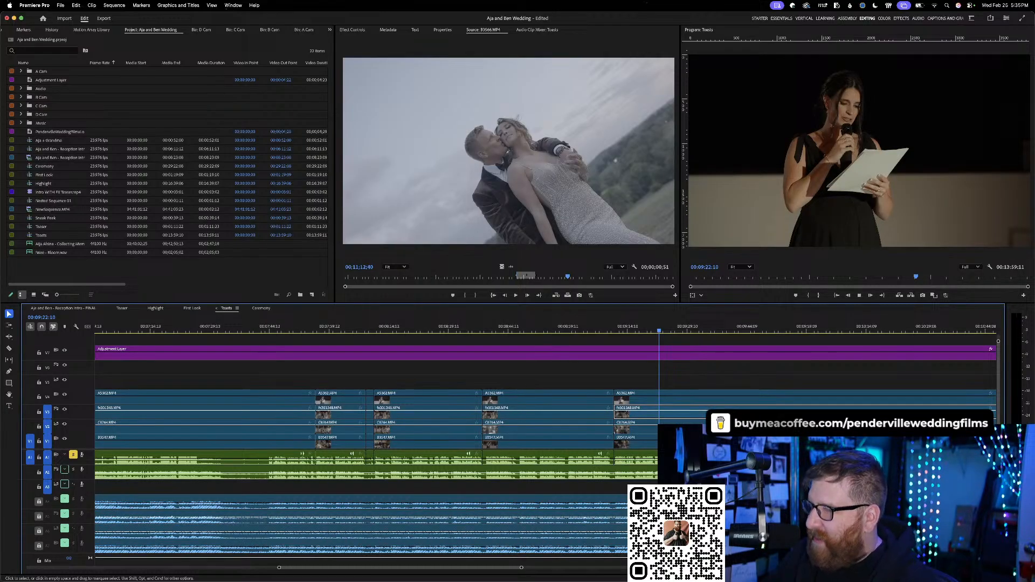
key("space")
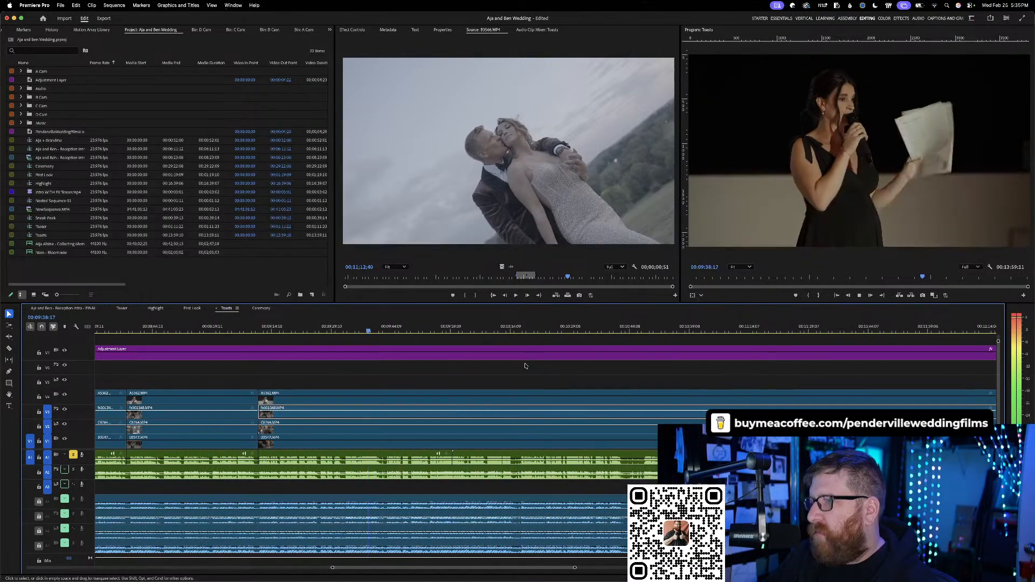
left_click(319, 327)
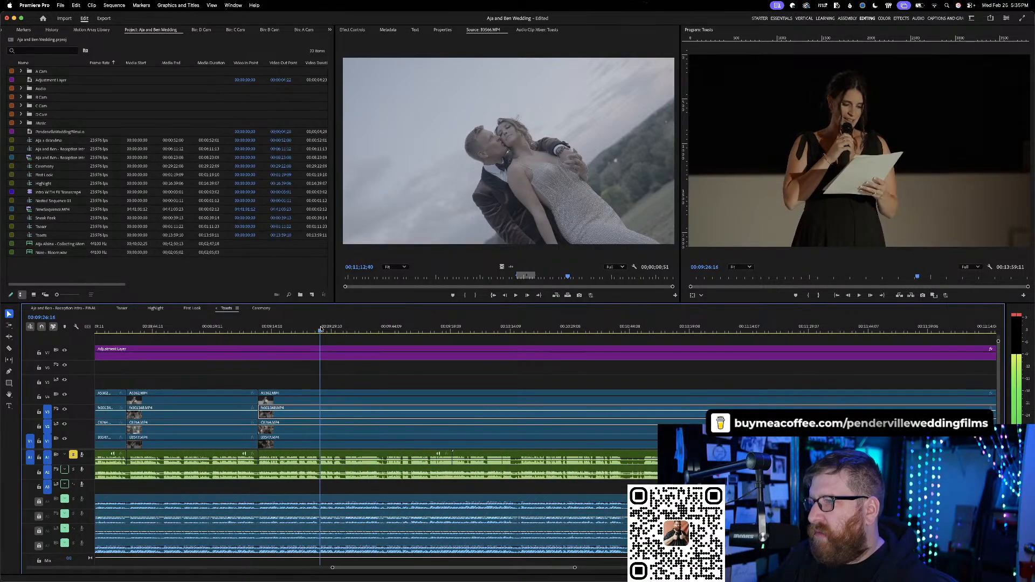
left_click_drag(322, 329, 345, 329)
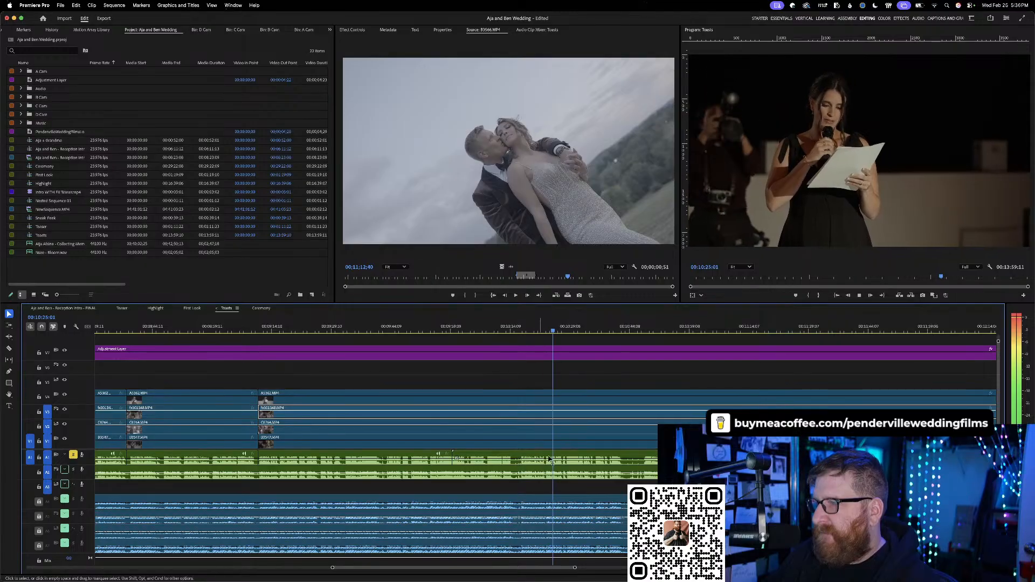
key("space")
- Replay from 00:10:23 and split the toast clips on V1 to V4 and A1 at about 00:10:23 with the Razor
left_click(546, 326)
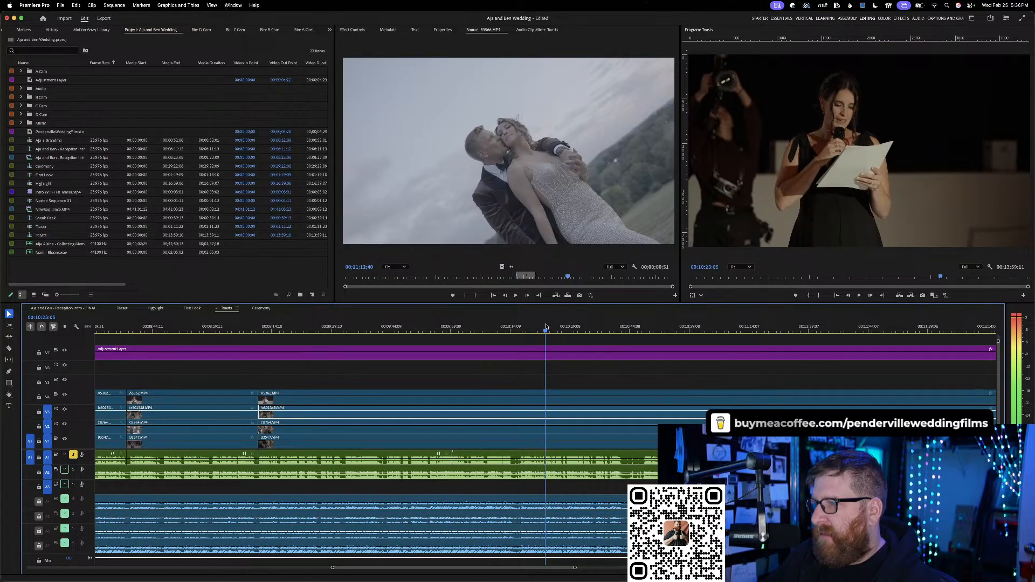
key("space")
scroll(559, 372, "up", 5, "alt")
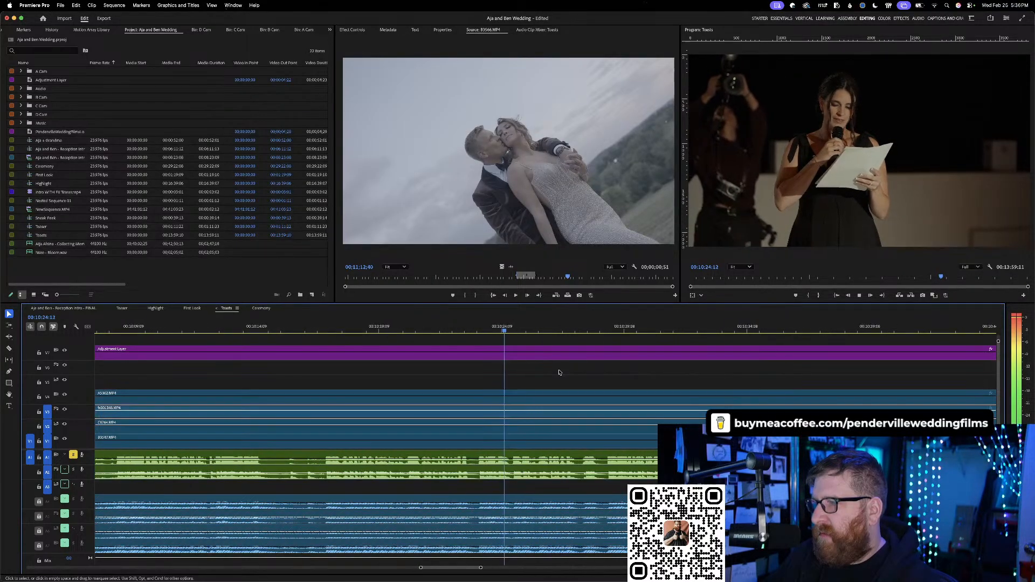
key("space")
key("c")
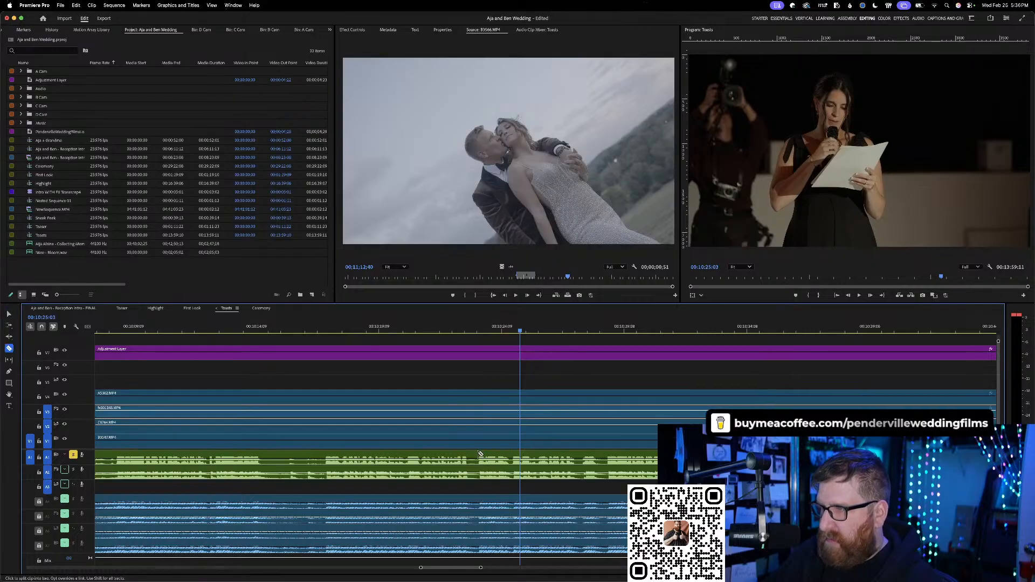
left_click(478, 408)
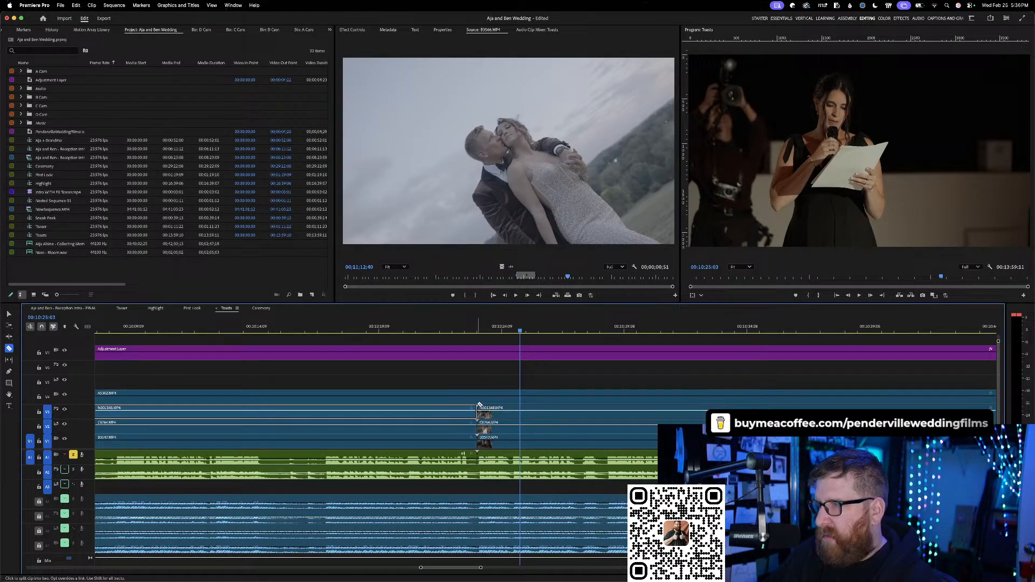
- Play on to 00:10:43, recheck the end of the phrase, and split the toast clips on V1 to V4 and A1 at about 00:10:39:21
key("space")
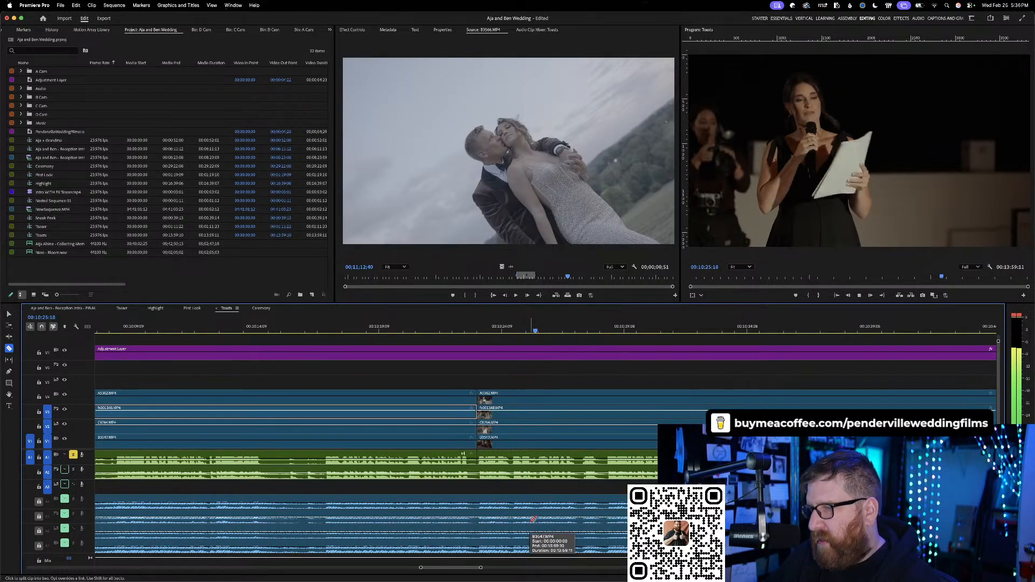
scroll(531, 519, "down", 3)
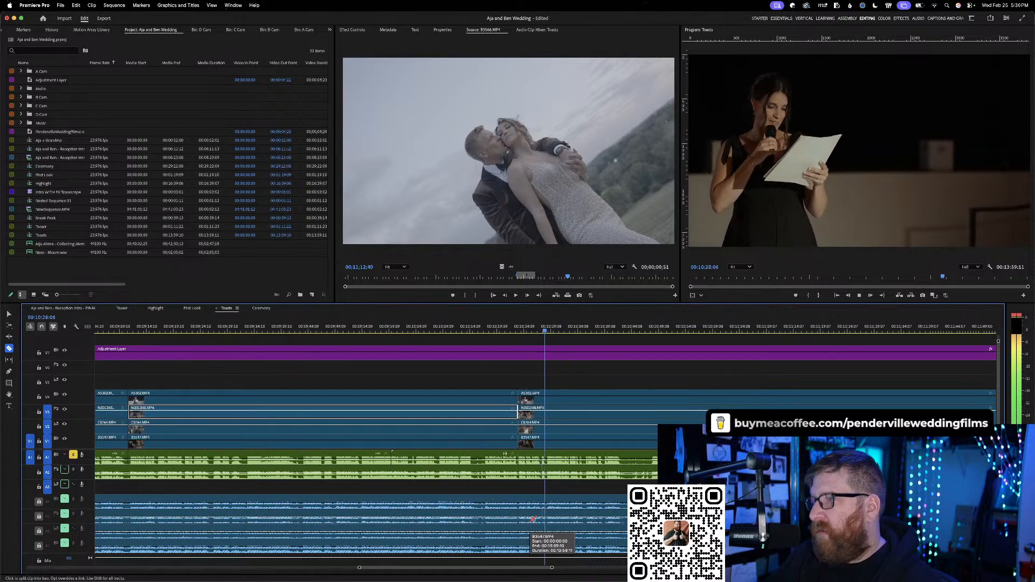
scroll(529, 520, "down", 1)
scroll(530, 520, "down", 2)
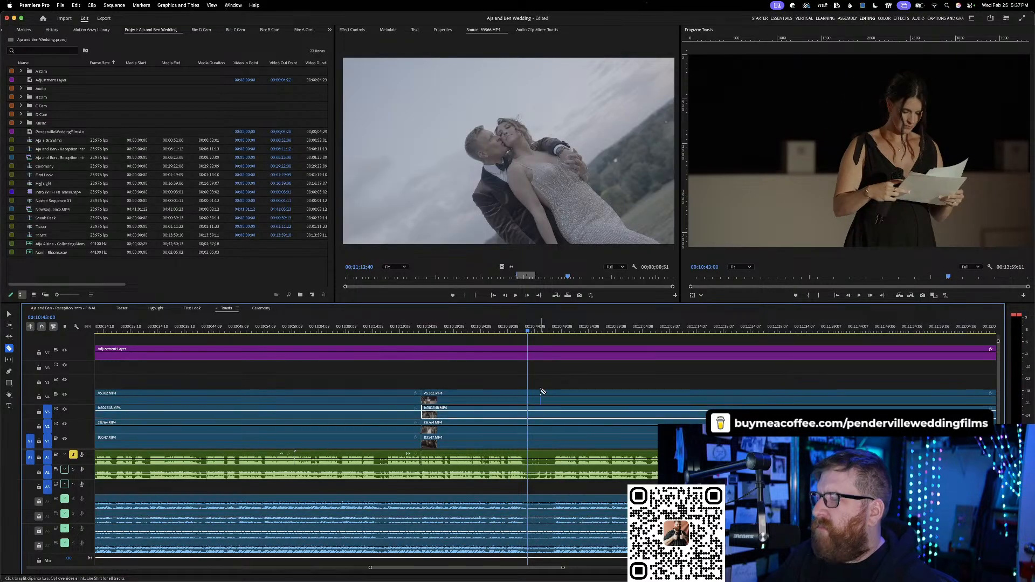
left_click(513, 328)
key("space")
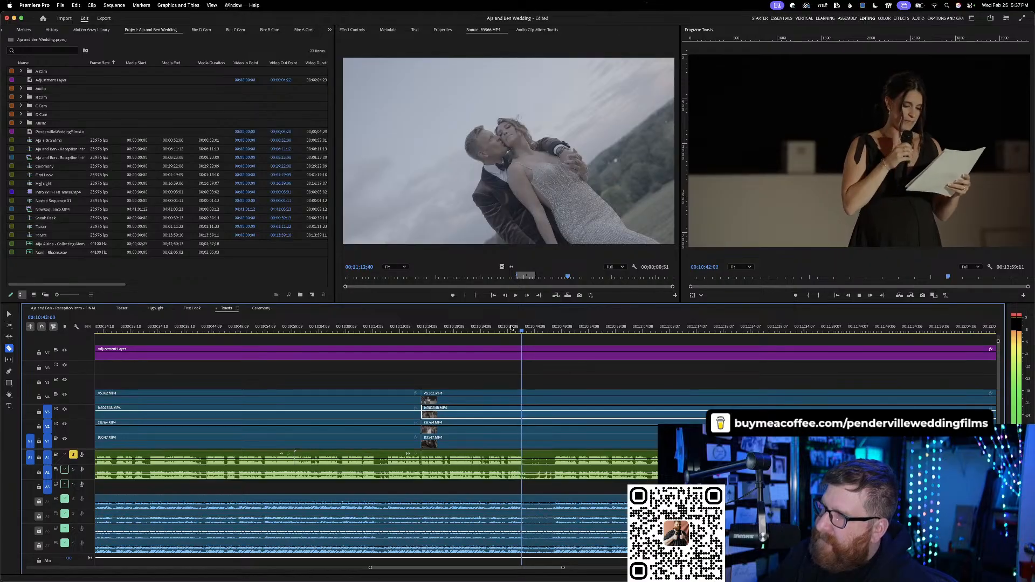
left_click(510, 327)
left_click_drag(510, 327, 508, 326)
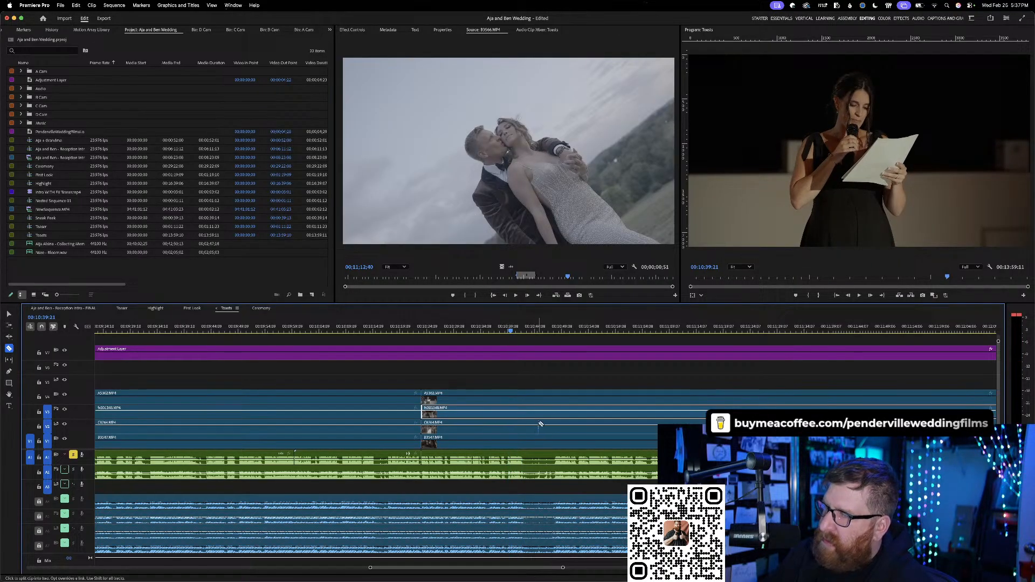
left_click(511, 414)
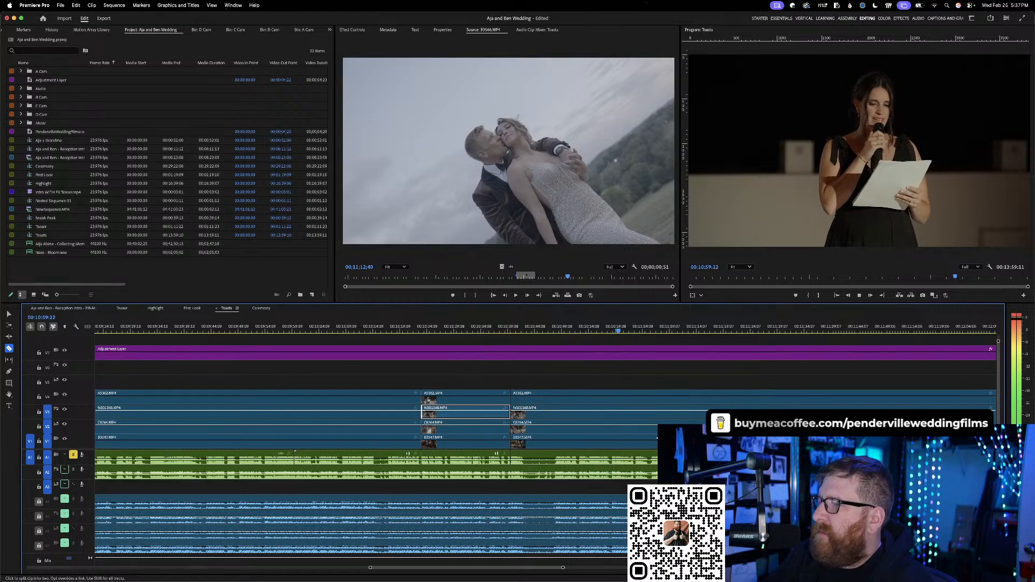
- Play on to 00:12:11:01 and split the toast clips on V1 to V4 and A1 at about 00:11:17 and 00:12:02
scroll(656, 439, "right", 3)
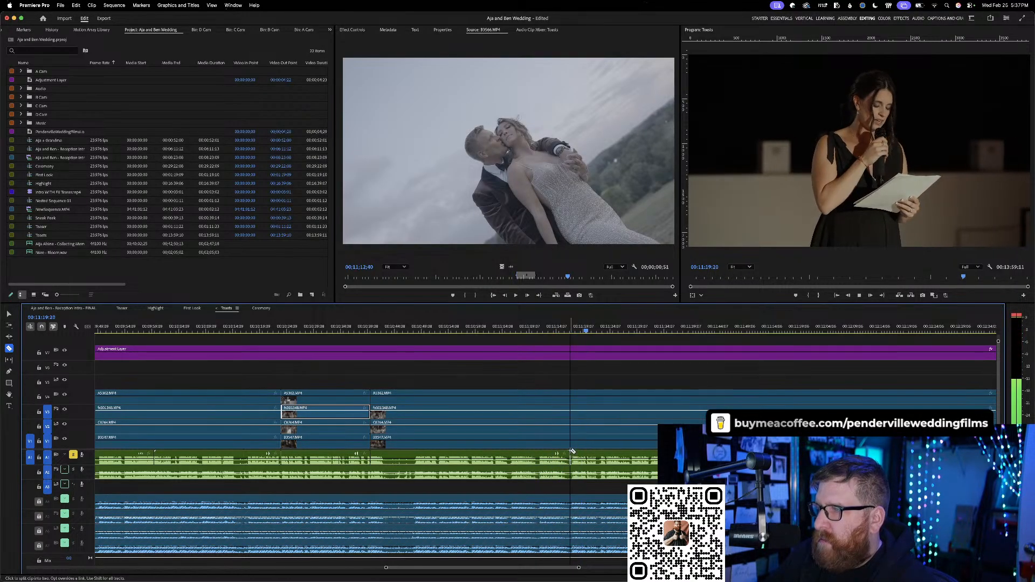
left_click(570, 415, "shift")
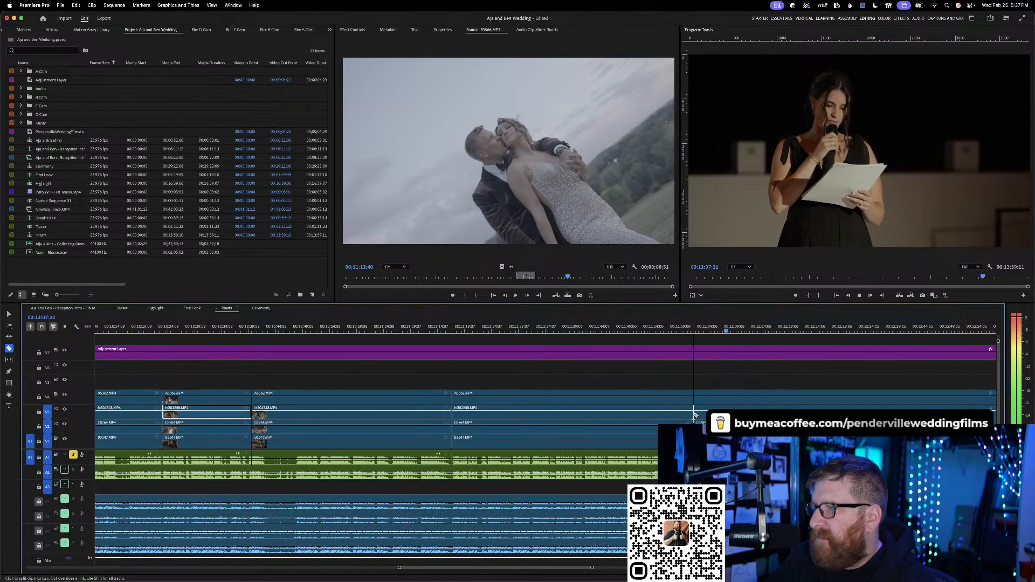
key("space")
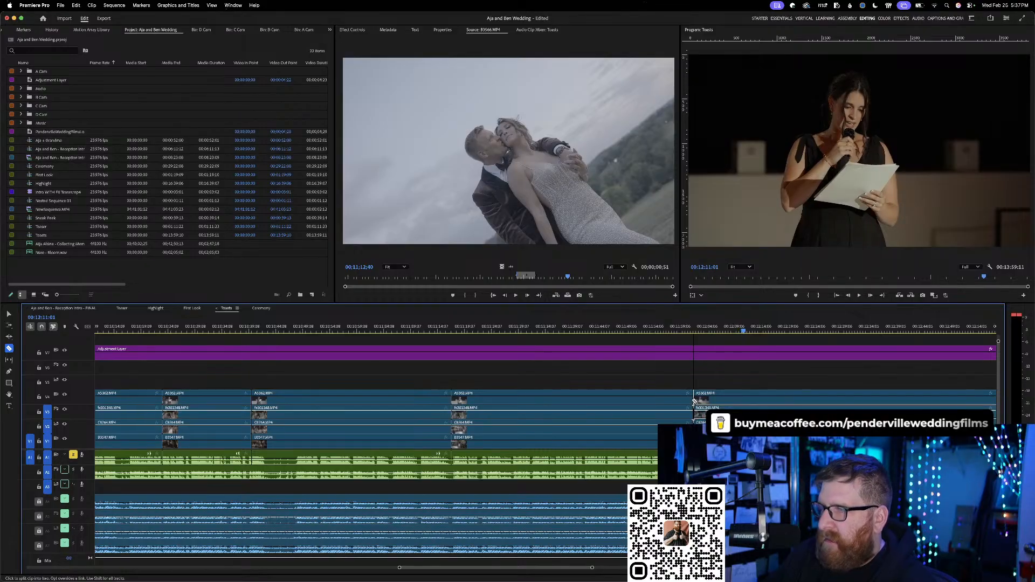
- Copy the two toast excerpts between about 00:10:39:21 and 00:12:02 into the Highlight sequence, pasted at 00:16:41:09
key("v")
left_click_drag(424, 379, 493, 454)
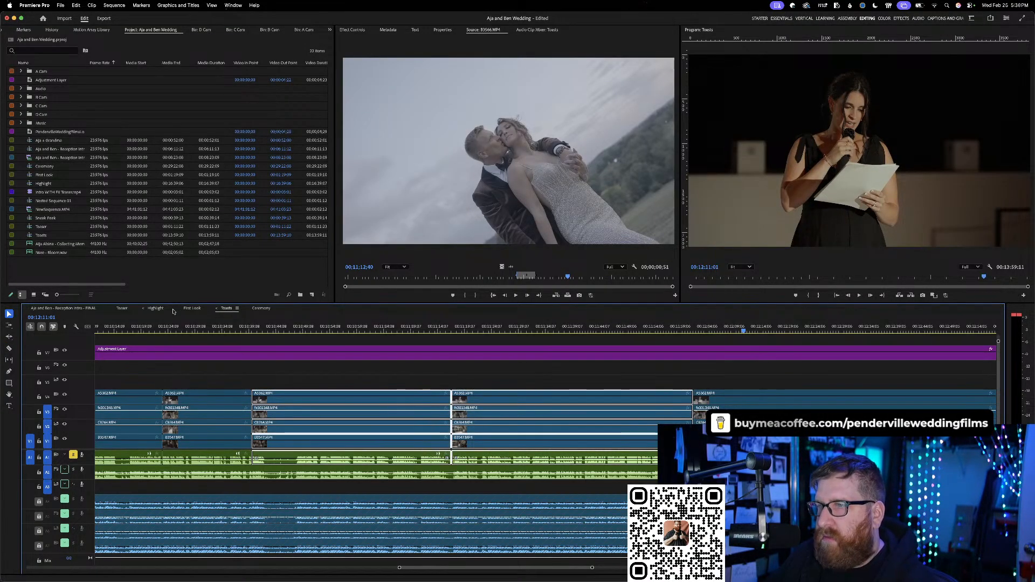
left_click(155, 308)
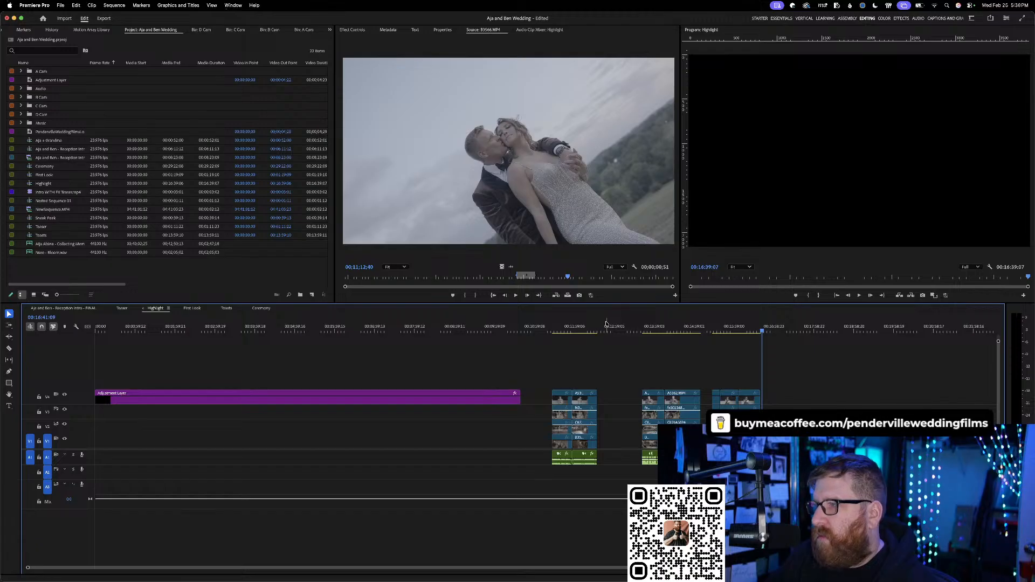
key("super+v")
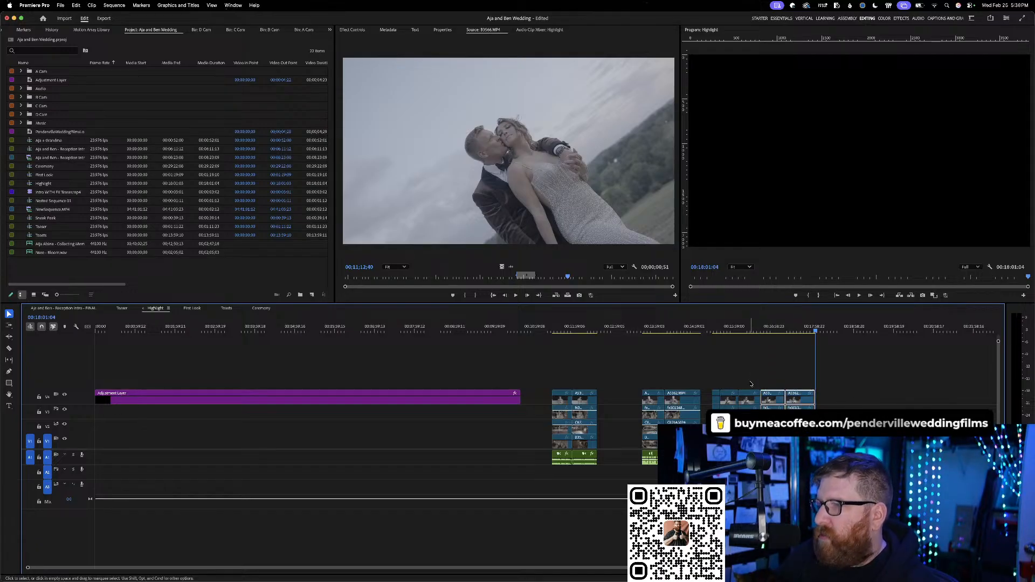
- Return to the Toasts sequence, play on to 00:12:59:22, and split the toast clips at about 00:12:35 and 00:12:59:22
left_click(238, 310)
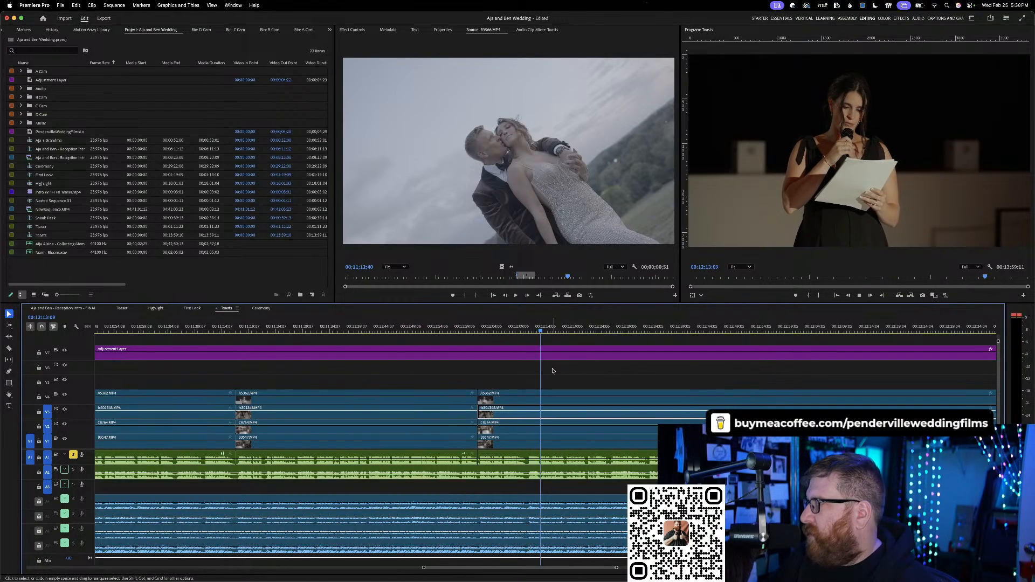
key("minus")
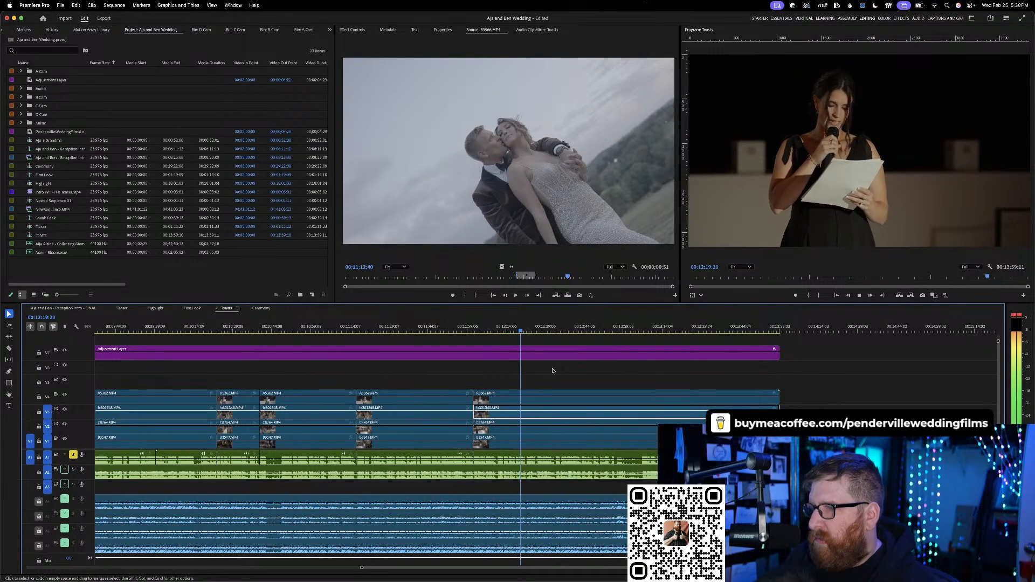
scroll(515, 434, "up", 4)
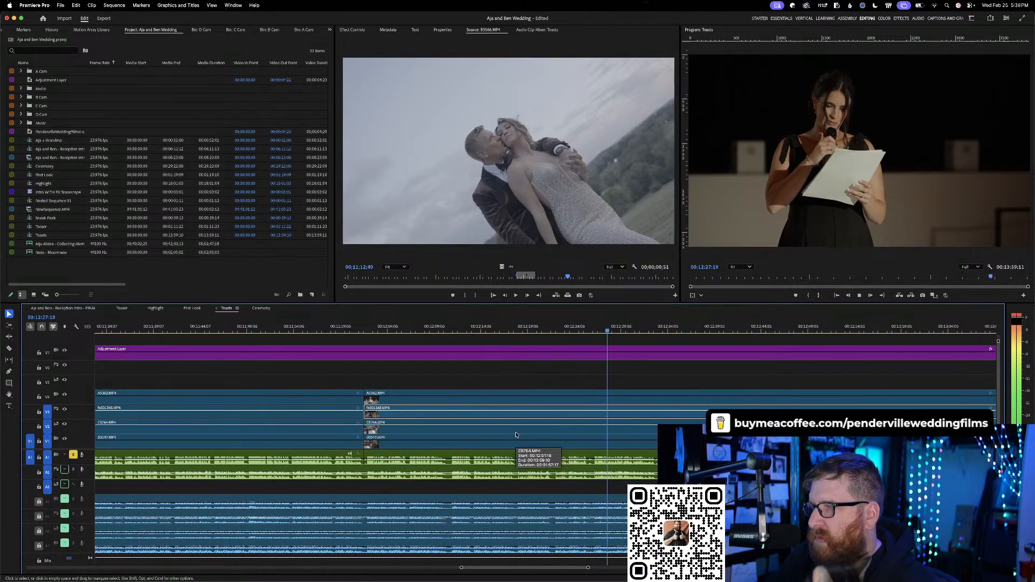
scroll(658, 417, "right", 2)
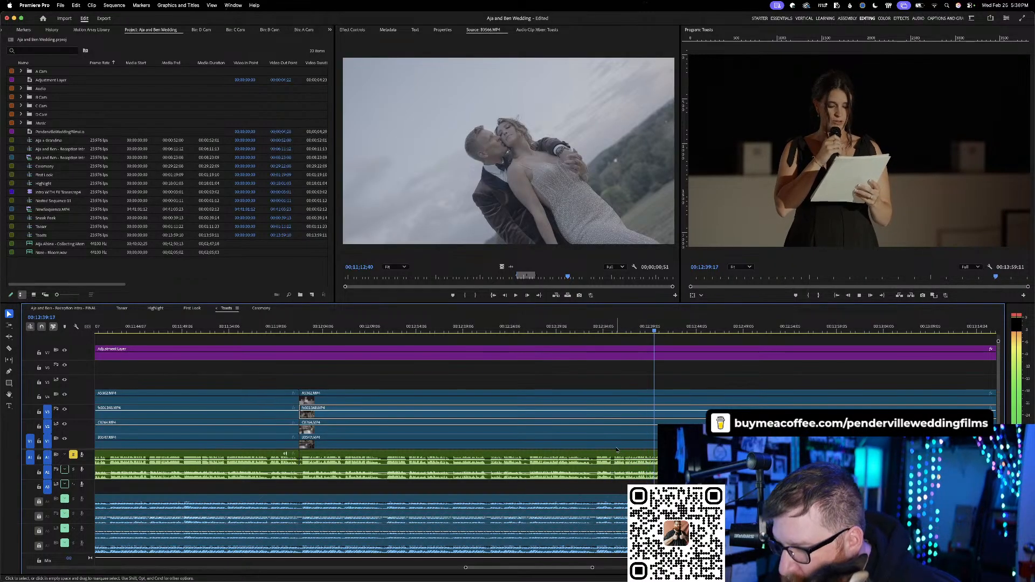
key("c")
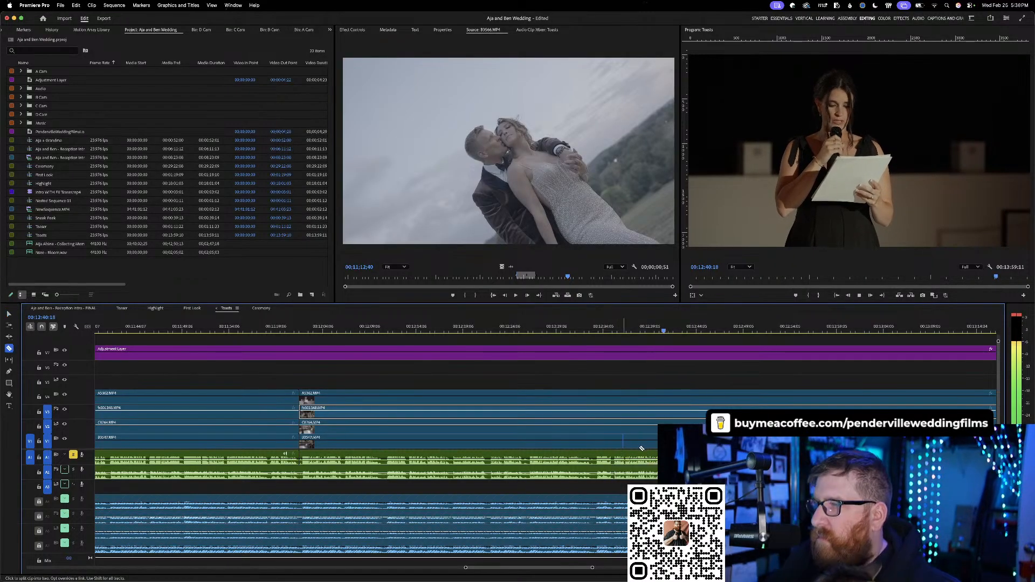
left_click(613, 437)
left_click(614, 411)
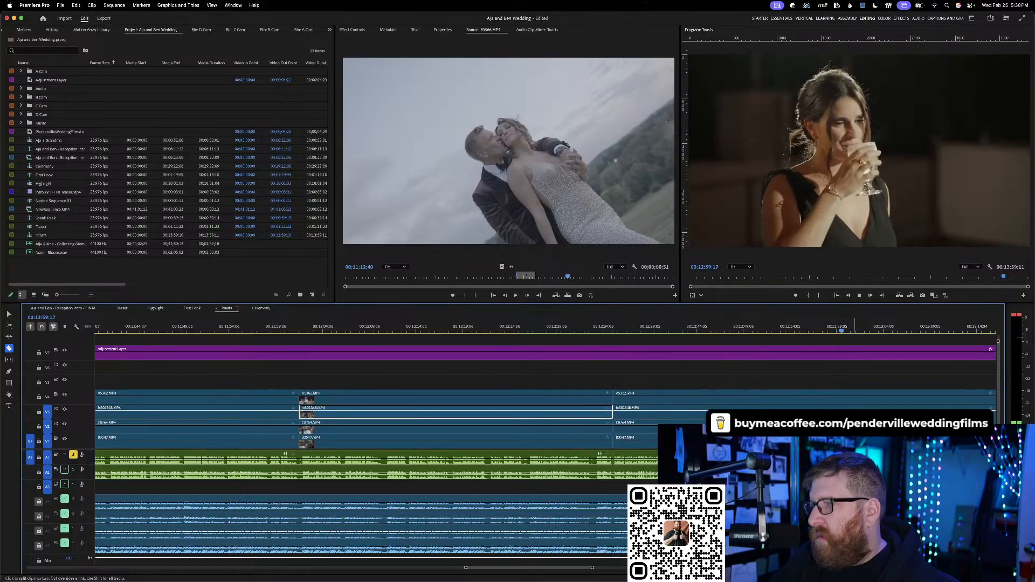
key("space")
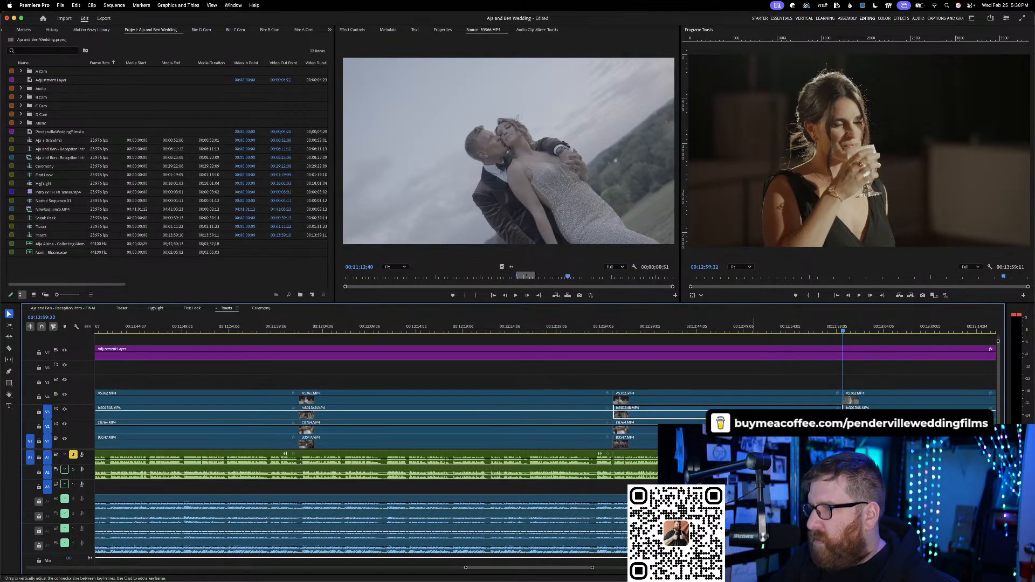
- Copy the toast excerpt between about 00:12:35 and 00:12:59:22 into the Highlight sequence, directly after the excerpts already collected
left_click(688, 394)
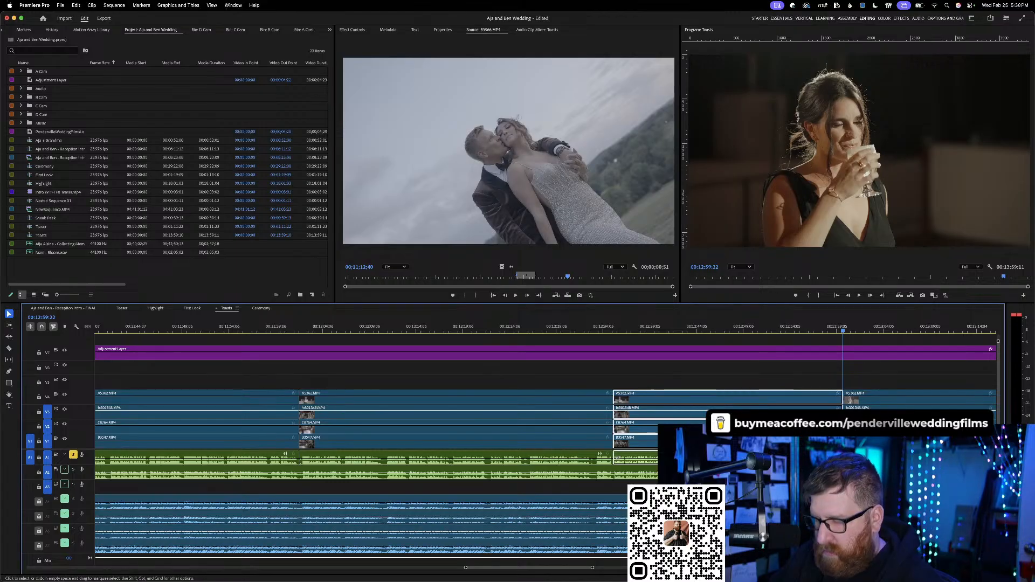
left_click(155, 309)
key("super+v")
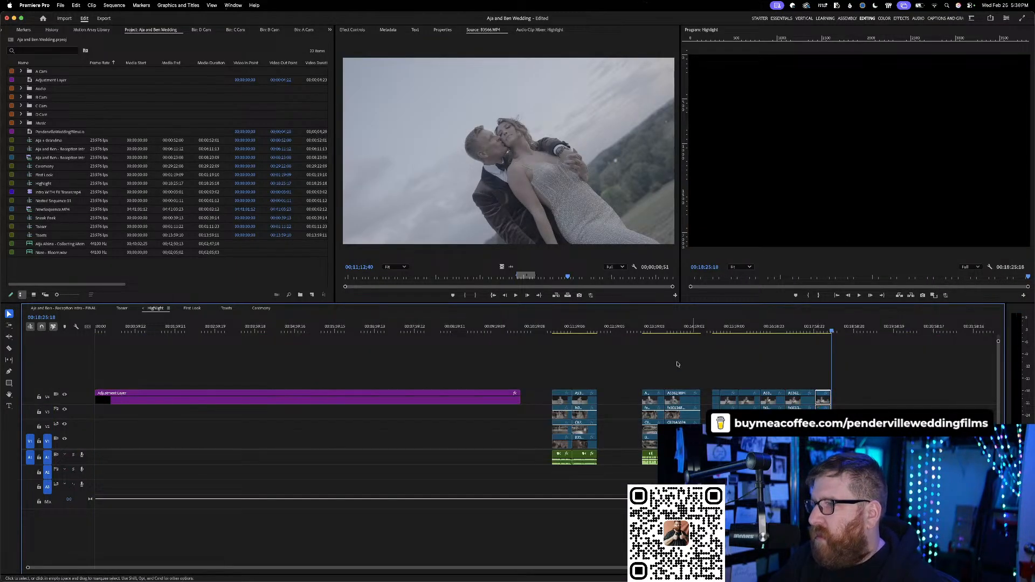
- Return to Toasts, listen through the red-suited speaker's closing section, and split the toast clips at about 00:13:26 and 00:13:54
left_click(239, 309)
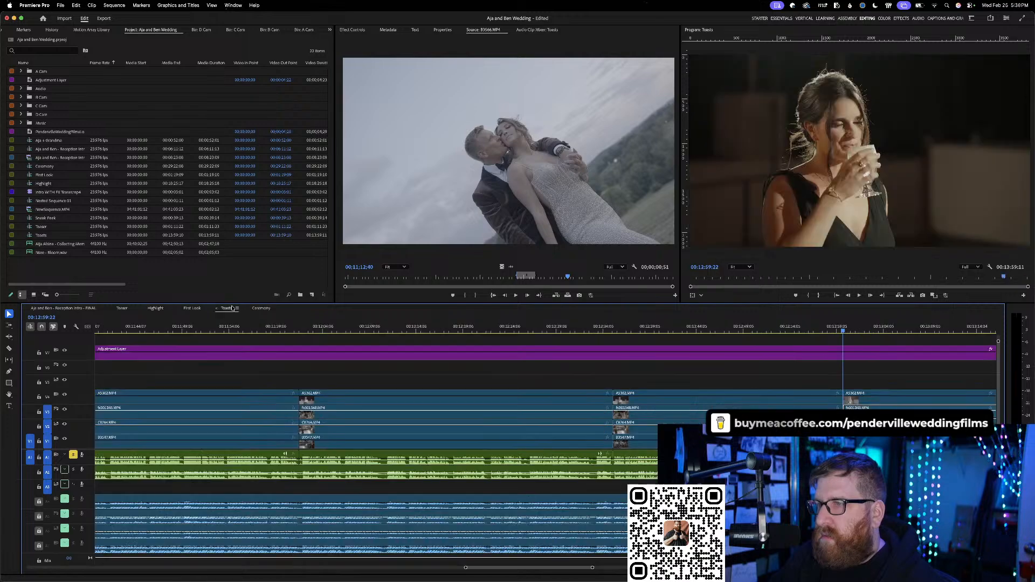
left_click_drag(756, 327, 840, 326)
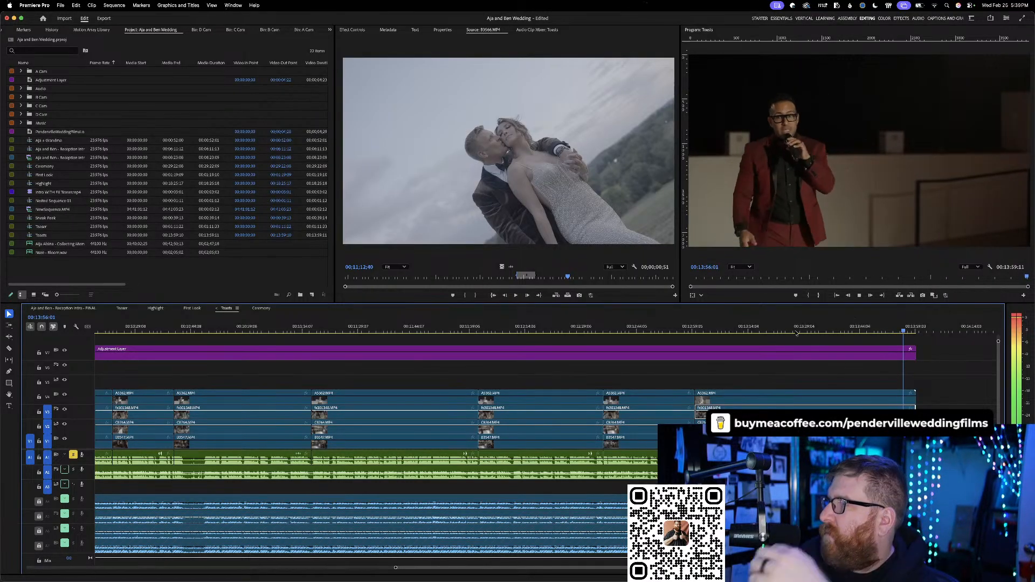
left_click(779, 330)
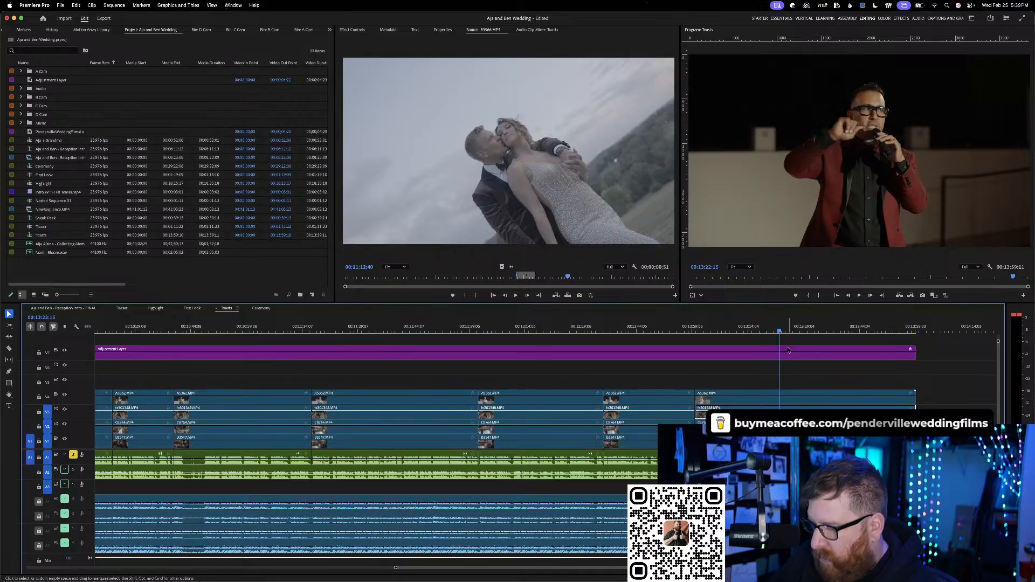
left_click_drag(785, 332, 775, 332)
key("space")
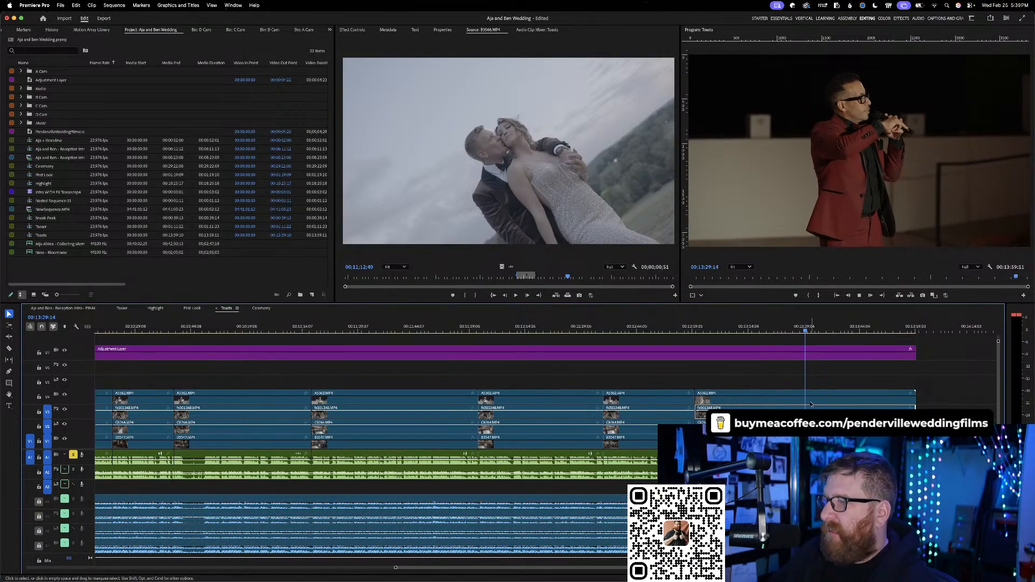
key("c")
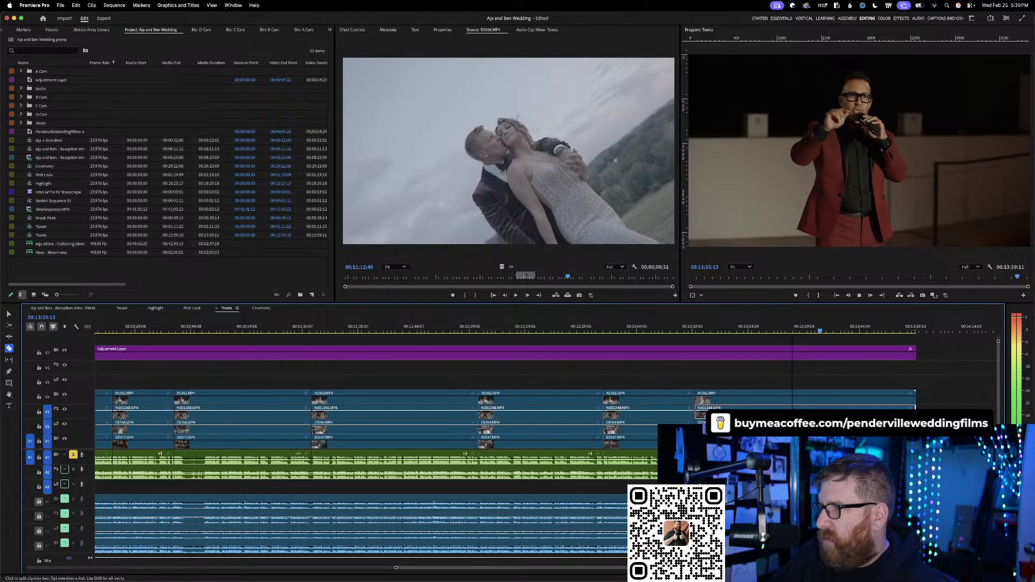
left_click(792, 400)
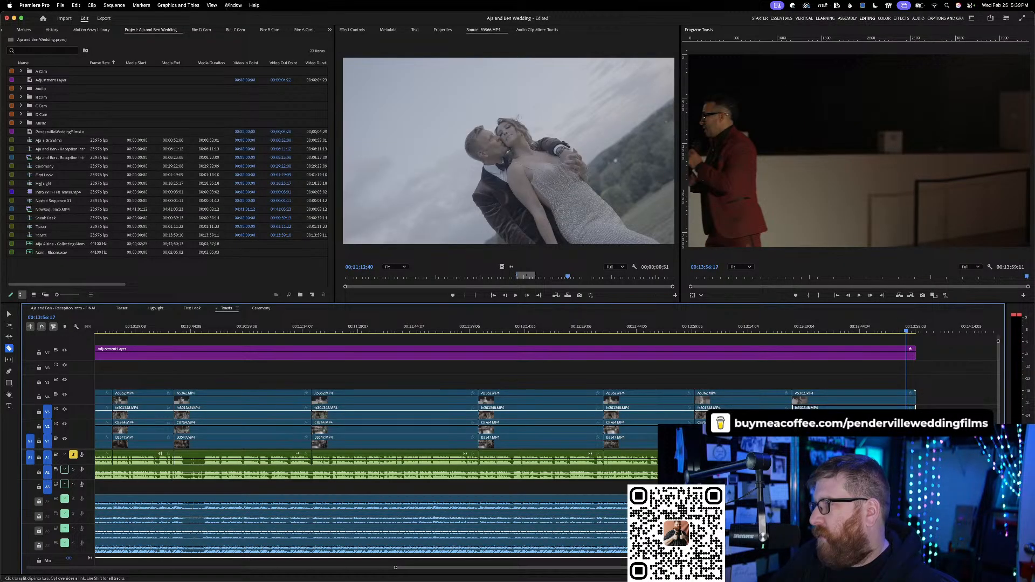
left_click(895, 401)
key("v")
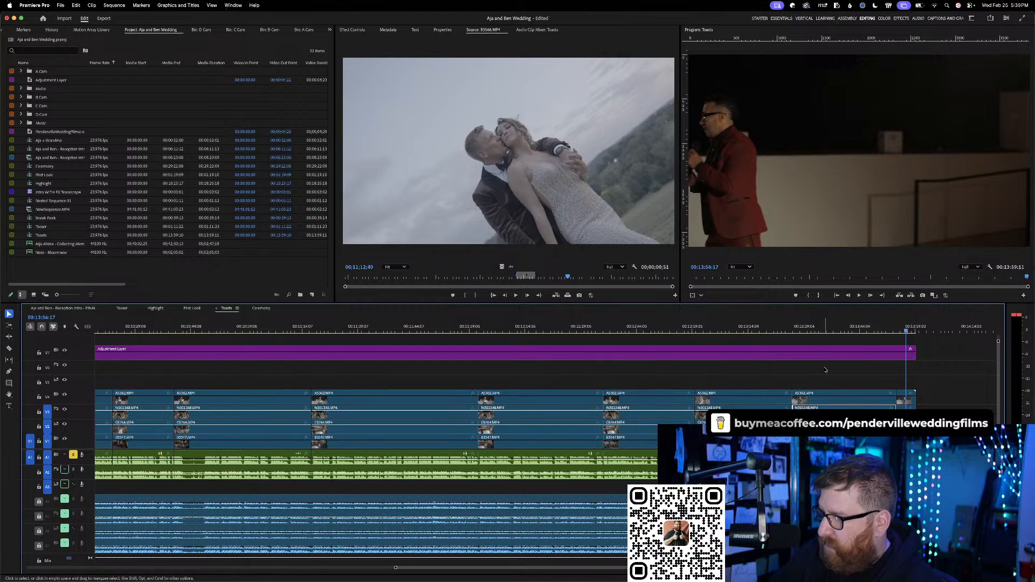
- Copy the excerpt from about 00:13:26 to 00:13:54 into the Highlight sequence at about 00:18:44, leaving a gap after the previous group
left_click_drag(825, 379, 863, 415)
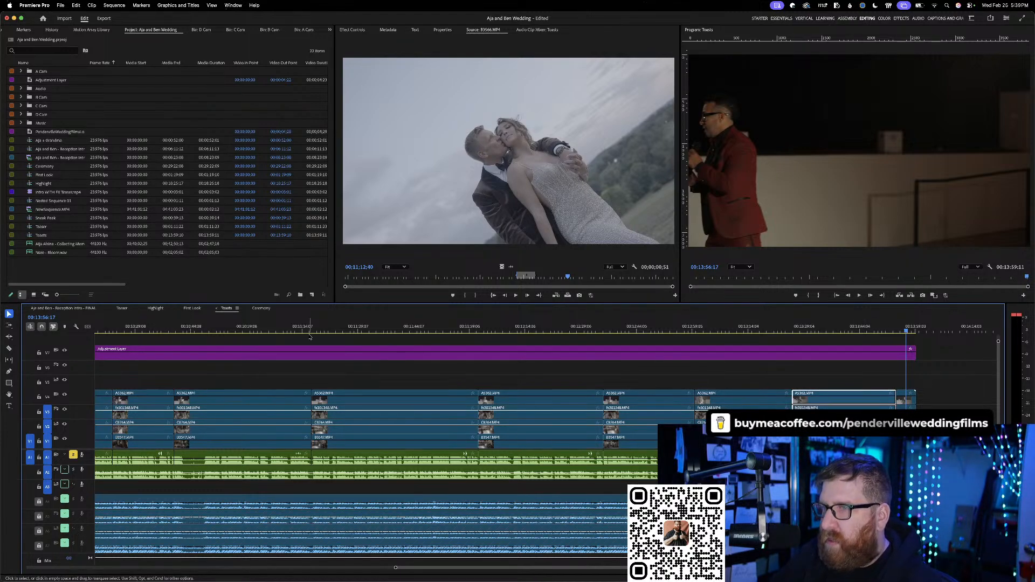
left_click(155, 308)
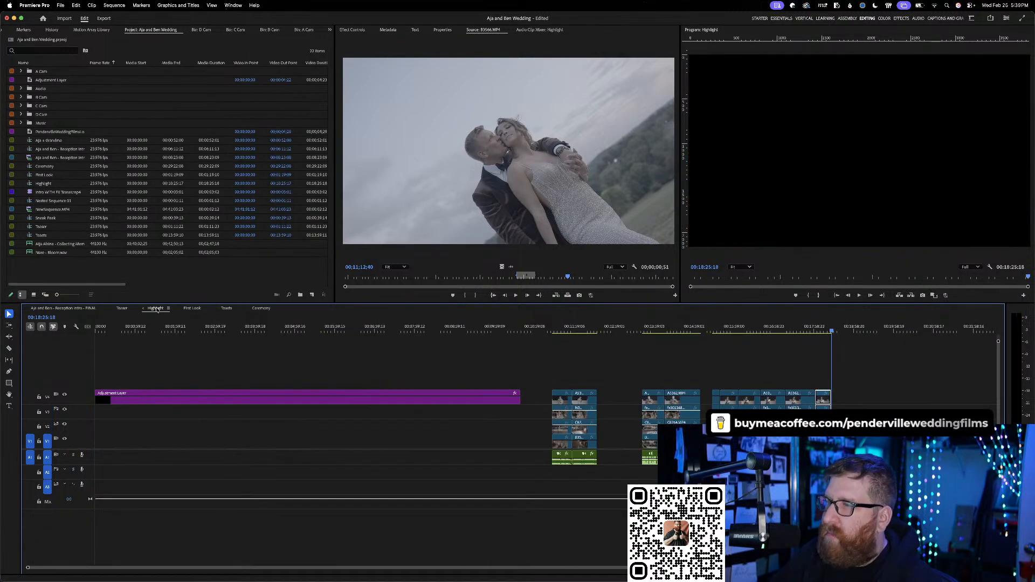
left_click(844, 331)
key("super+v")
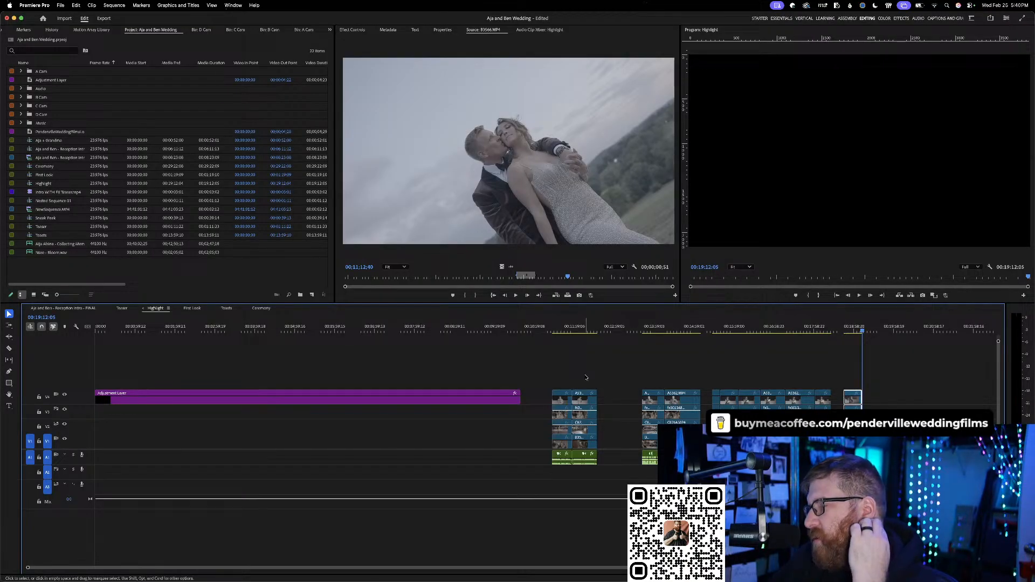
- Set the label color of the first group of toast clips in the Highlight sequence to Violet
left_click_drag(559, 382, 603, 477)
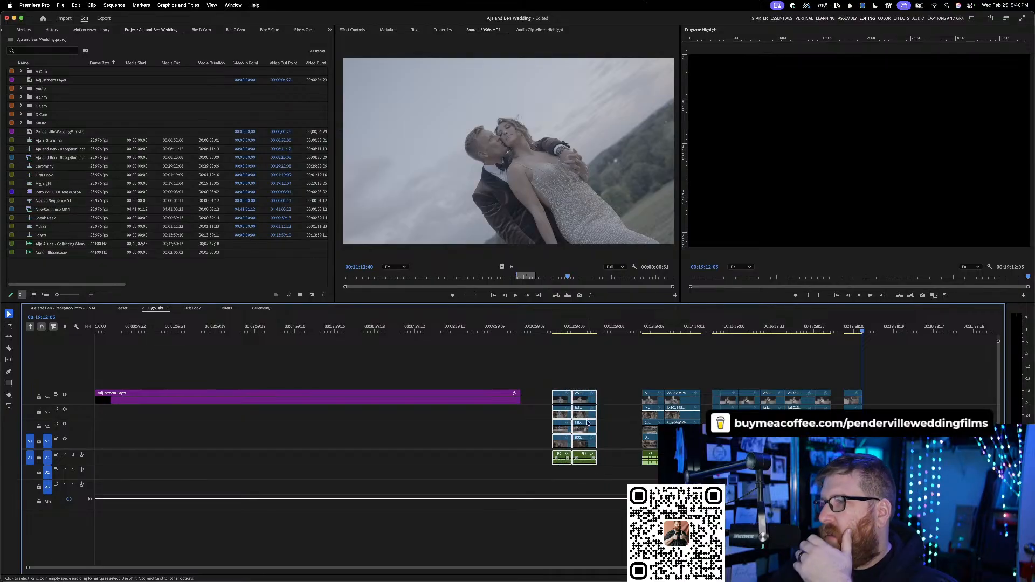
right_click(587, 406)
mouse_move(627, 352)
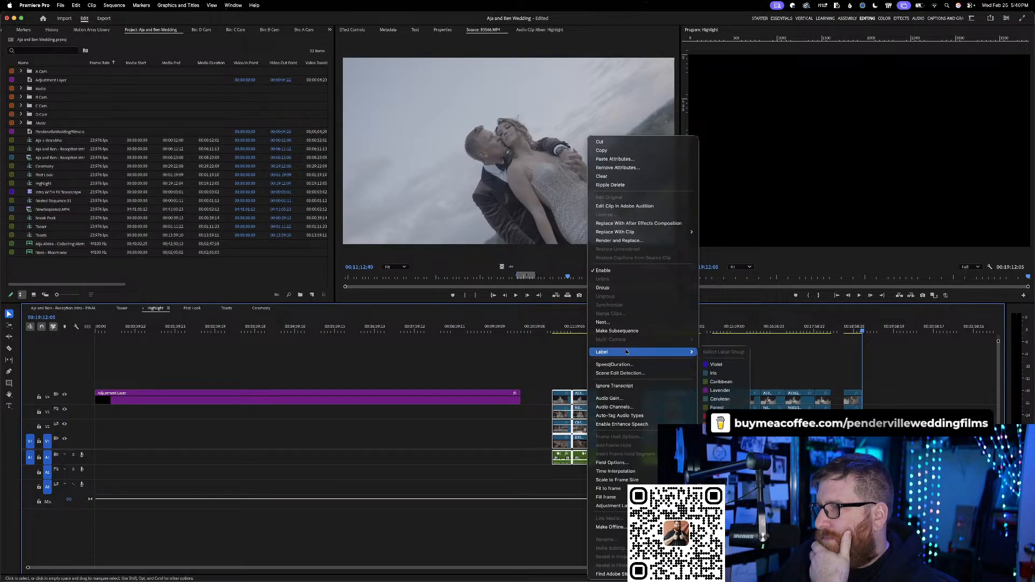
left_click(715, 365)
- Set the label color of the second group of toast clips in the Highlight sequence to Cerulean
left_click(688, 414)
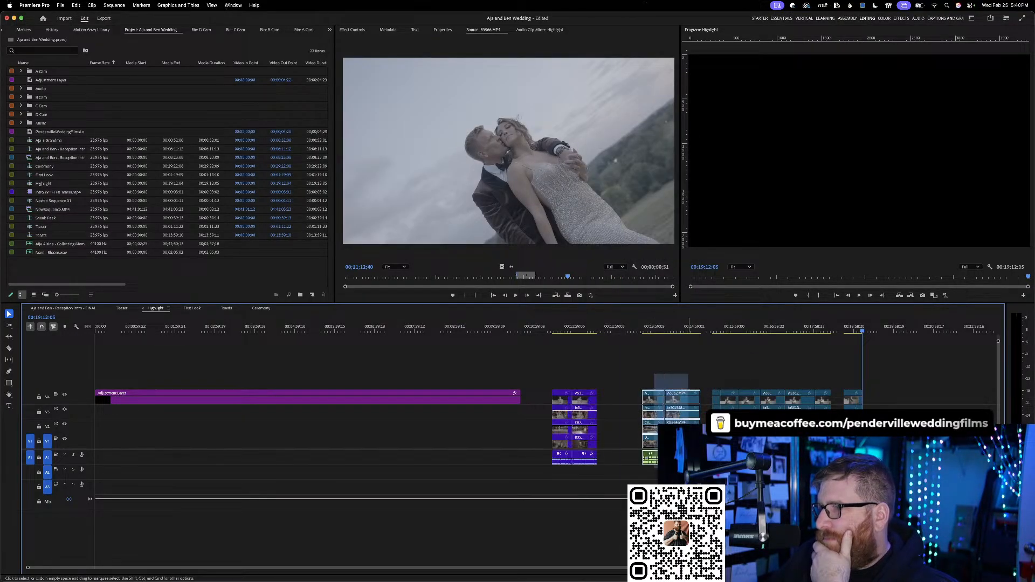
right_click(688, 405)
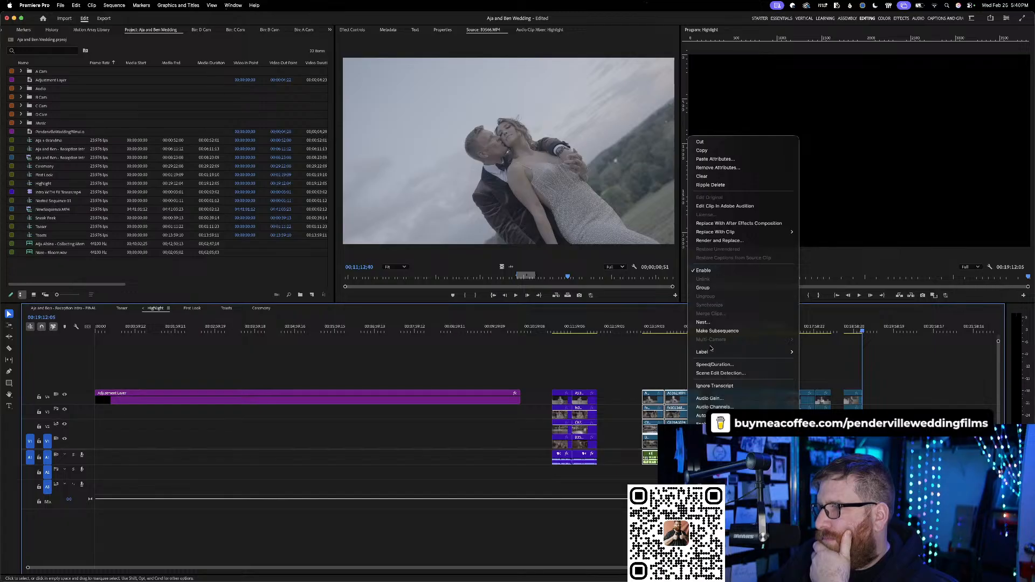
mouse_move(755, 352)
left_click(812, 373)
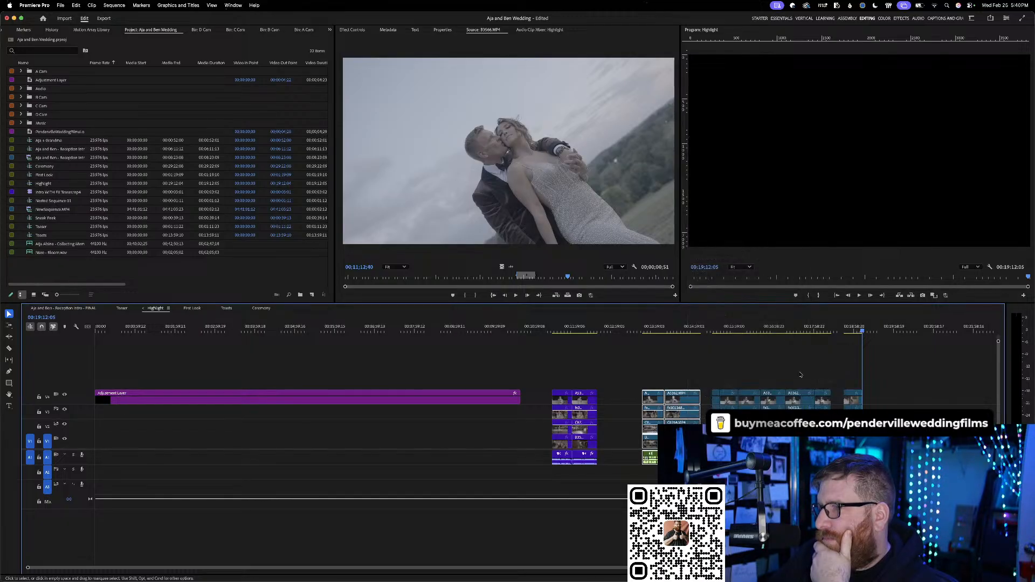
right_click(694, 400)
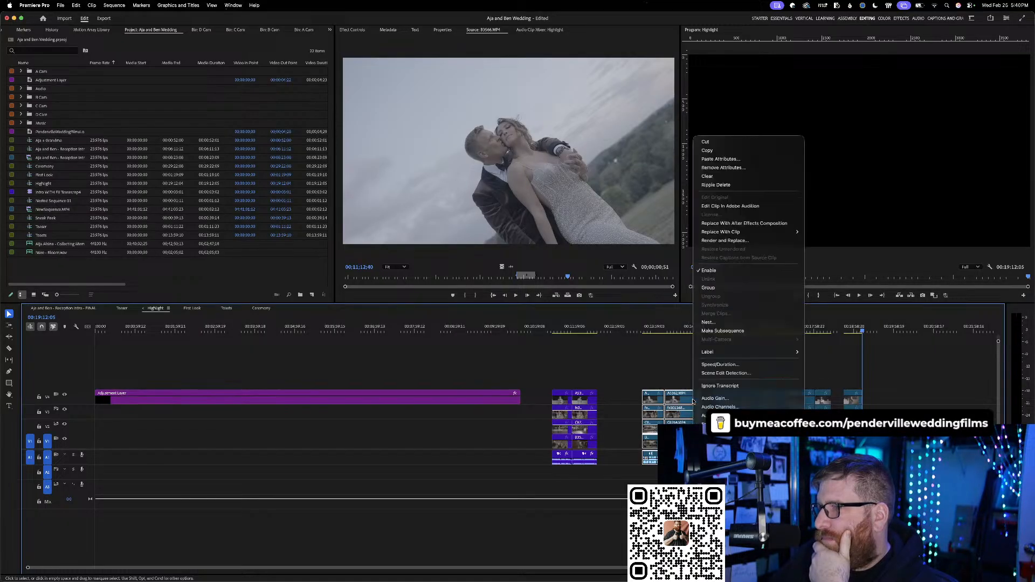
mouse_move(765, 352)
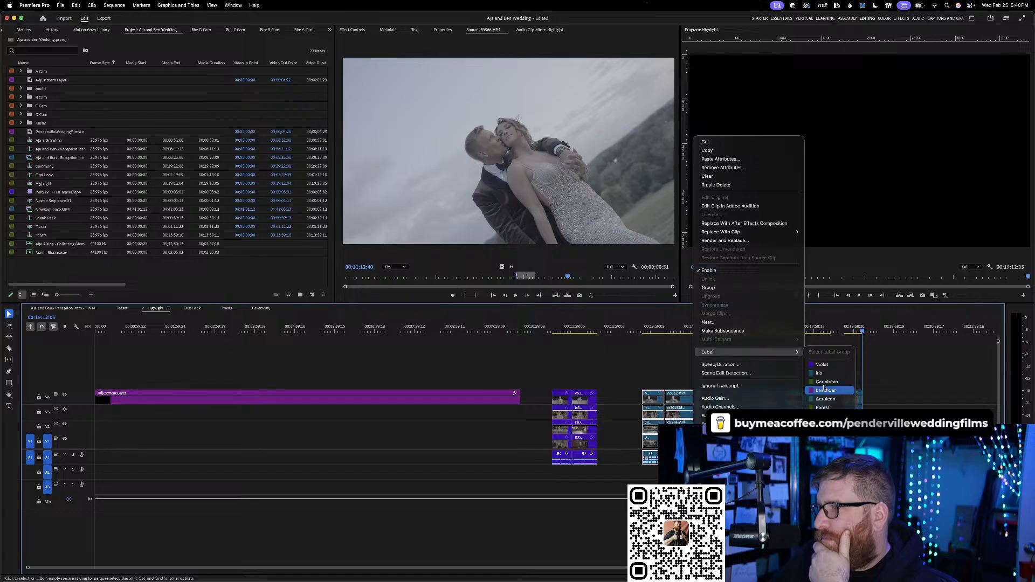
left_click(825, 399)
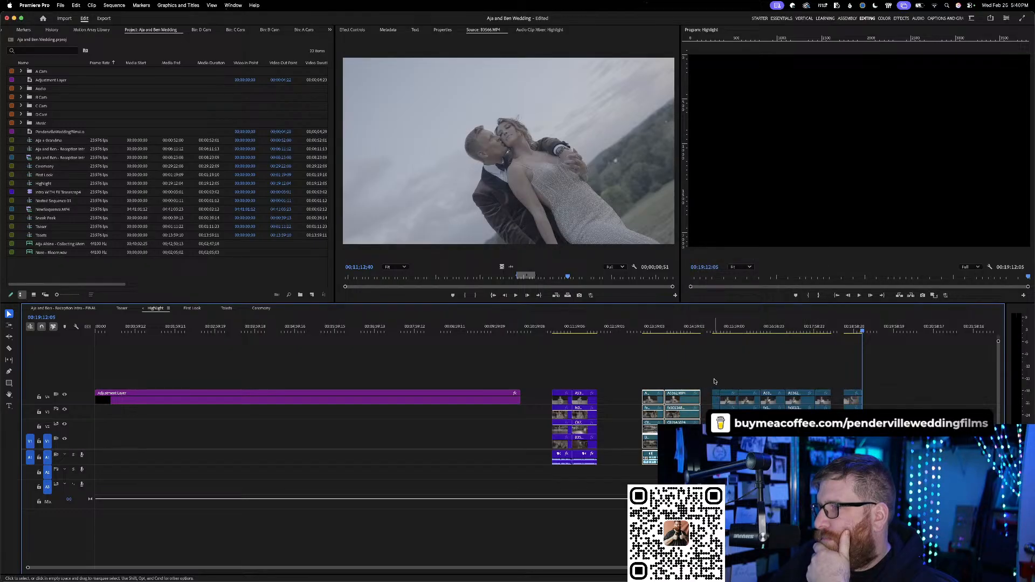
- Give the third group of toast clips in the Highlight sequence an orange label color
left_click_drag(712, 378, 830, 408)
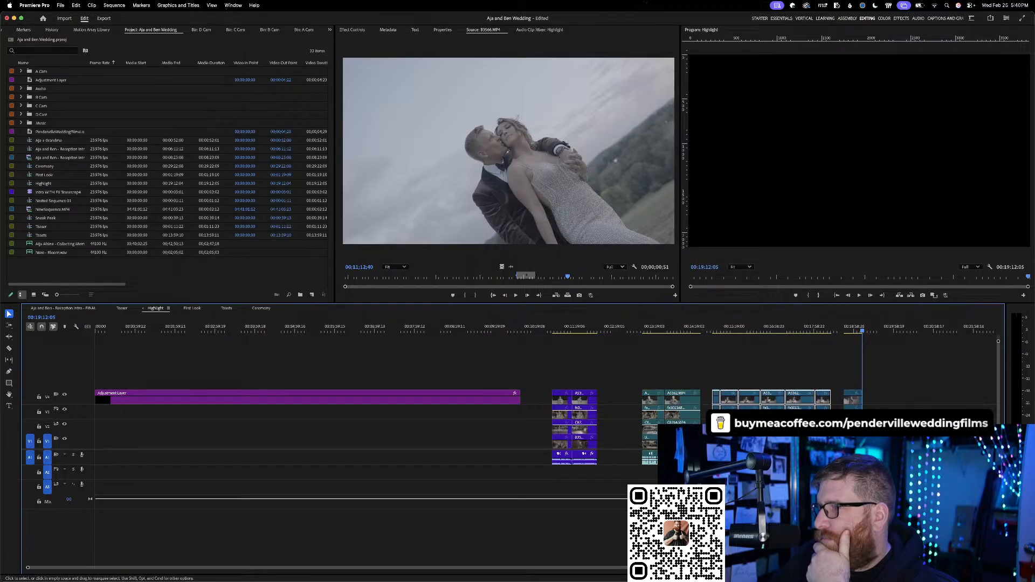
right_click(826, 402)
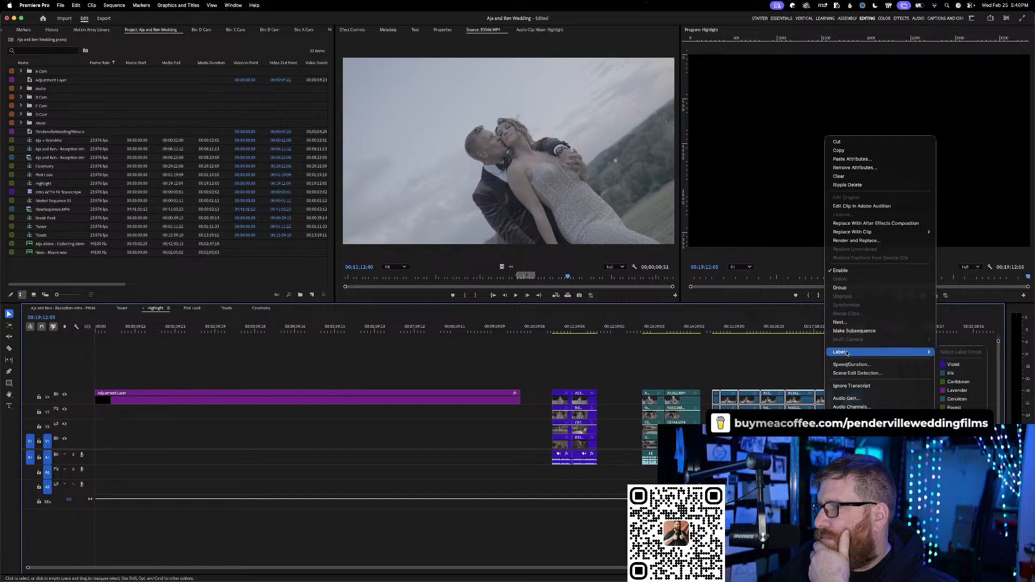
mouse_move(846, 351)
left_click(951, 425)
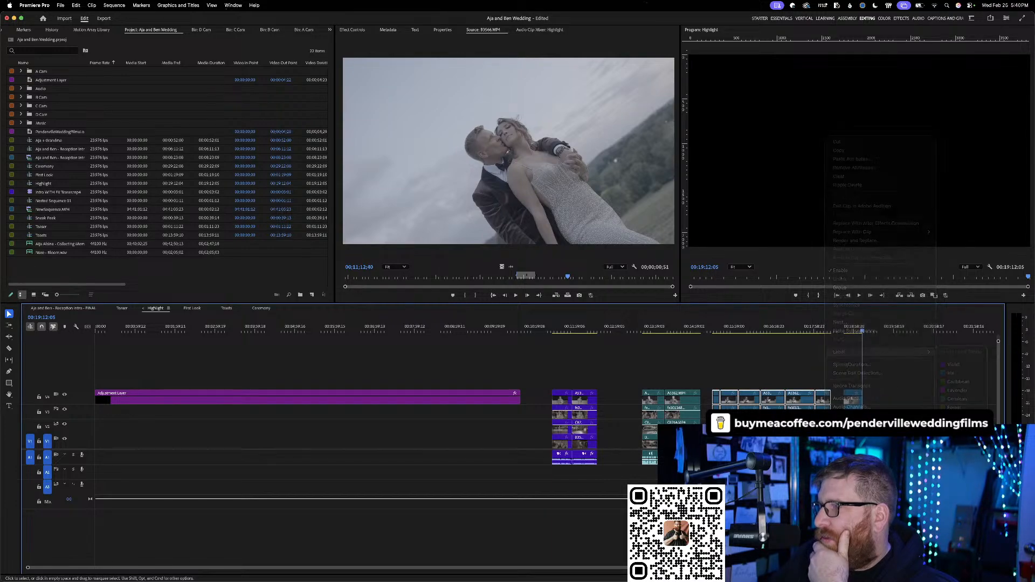
- Set the label color of the fourth group of toast clips in the Highlight sequence to Lavender
left_click_drag(863, 380, 844, 410)
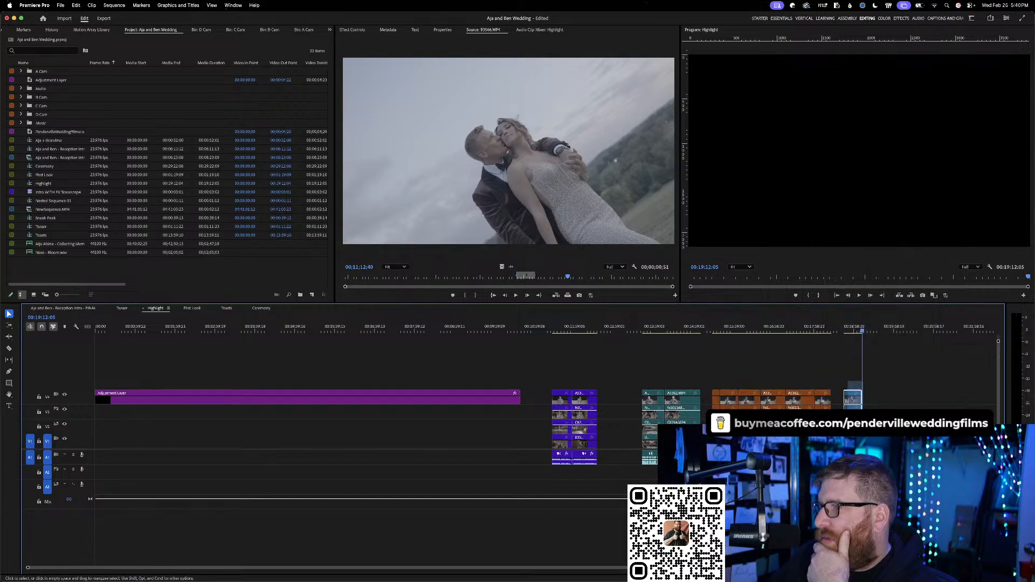
right_click(857, 403)
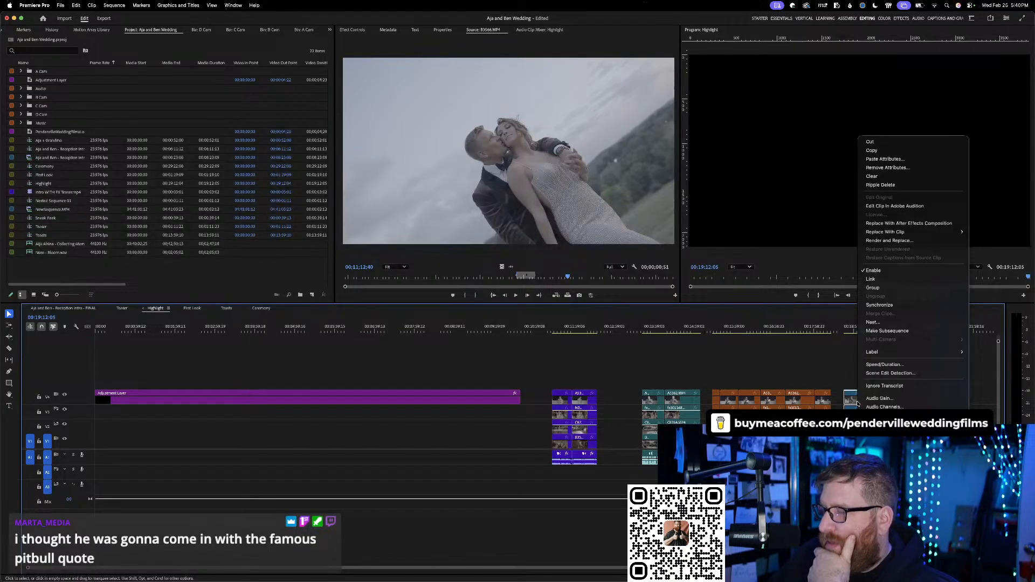
mouse_move(911, 351)
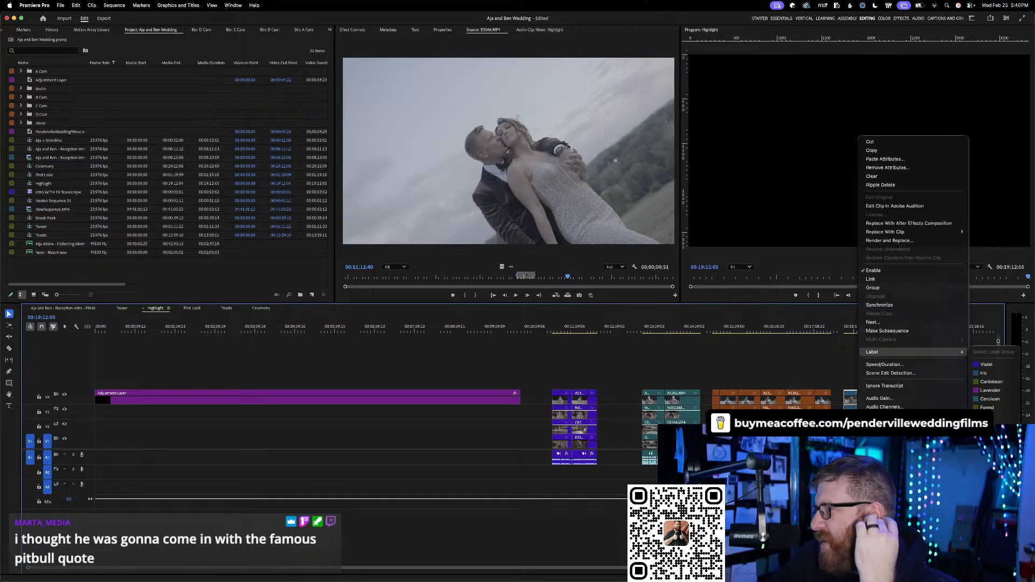
left_click(986, 364)
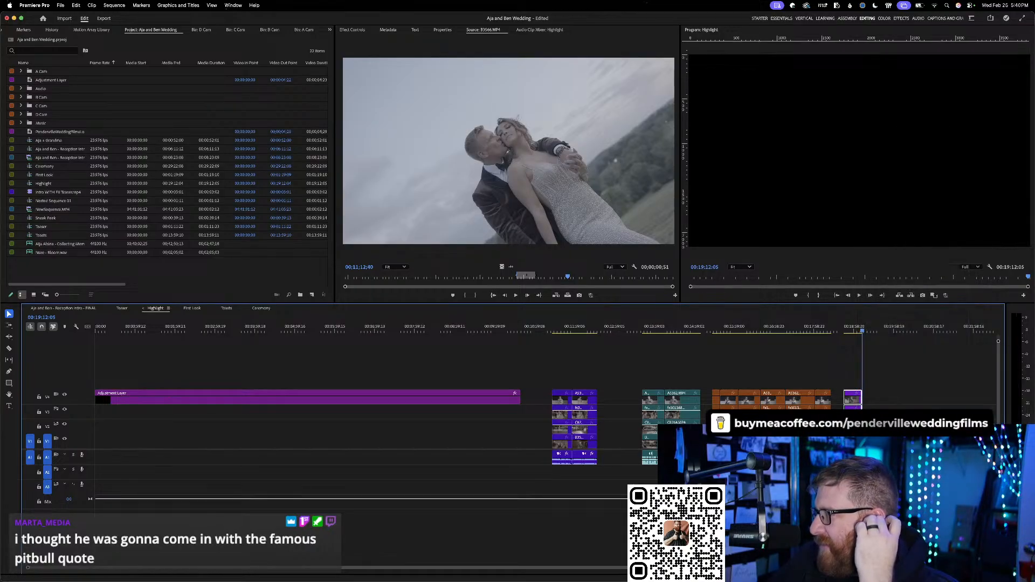
left_click(928, 409)
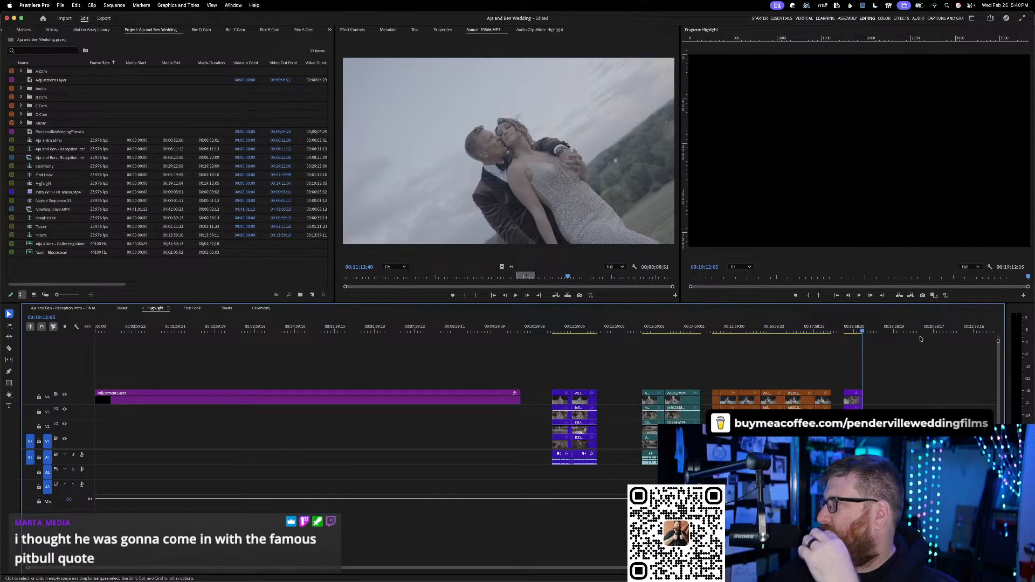
- Place the Highlight playhead at about 00:19:30, past the last toast group, and bring up the Ceremony sequence
left_click(875, 332)
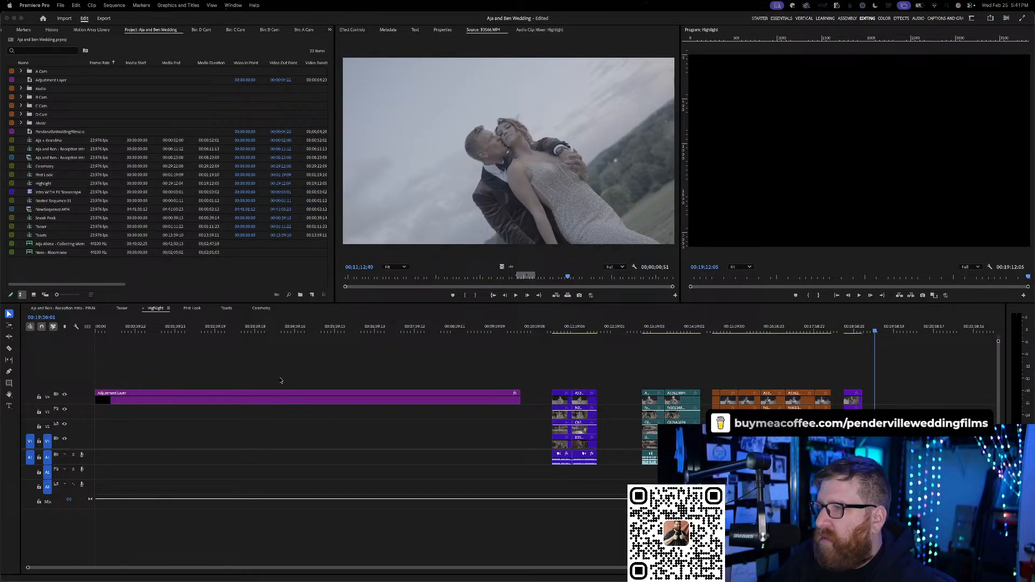
left_click(261, 309)
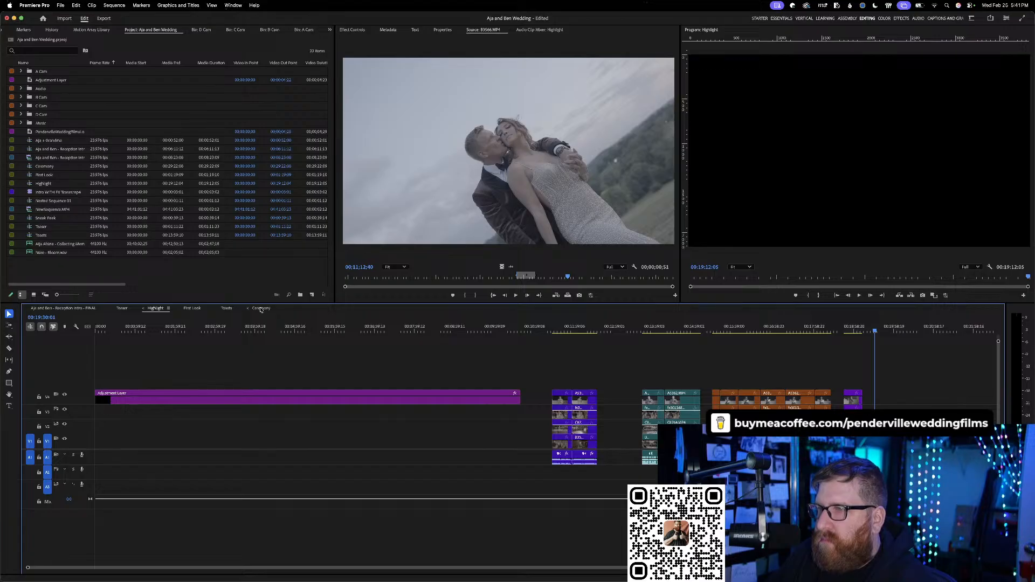
left_click(261, 309)
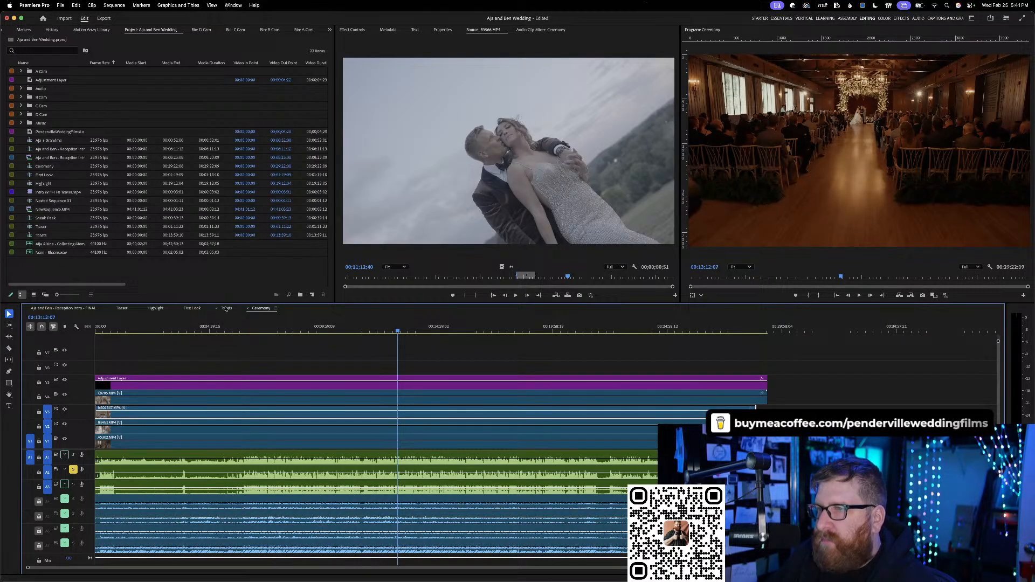
left_click(226, 308)
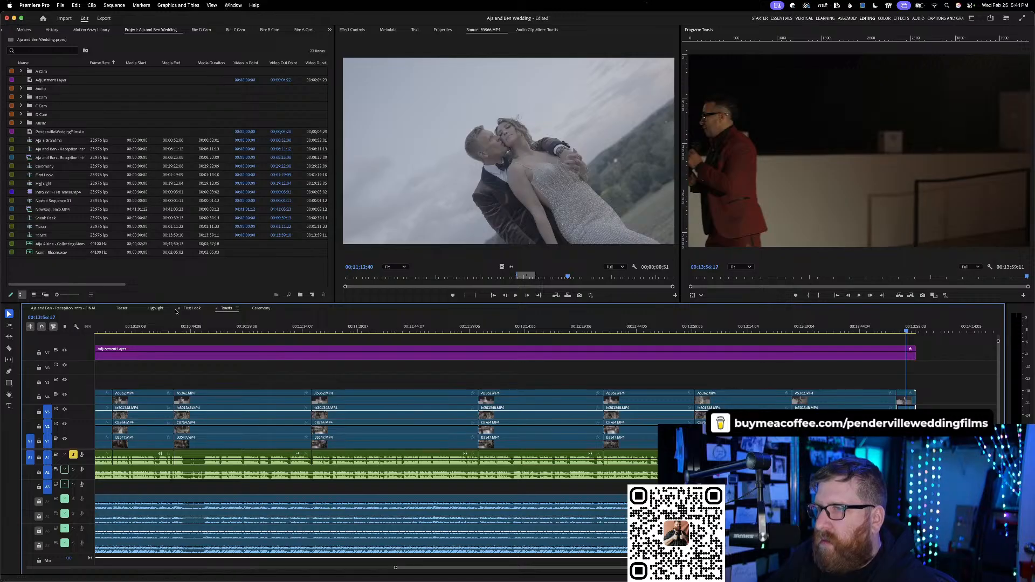
left_click(265, 310)
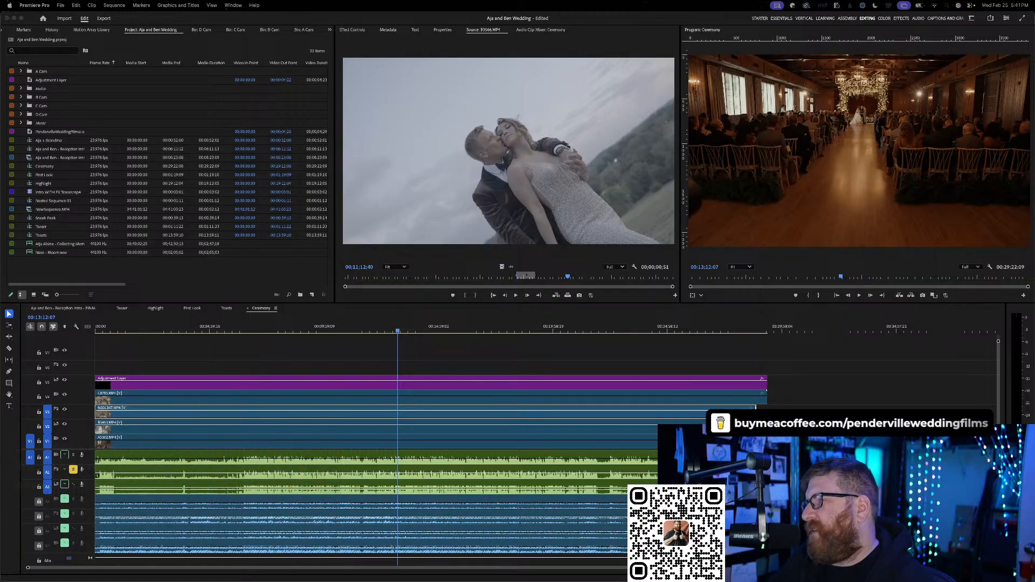
left_click(459, 372)
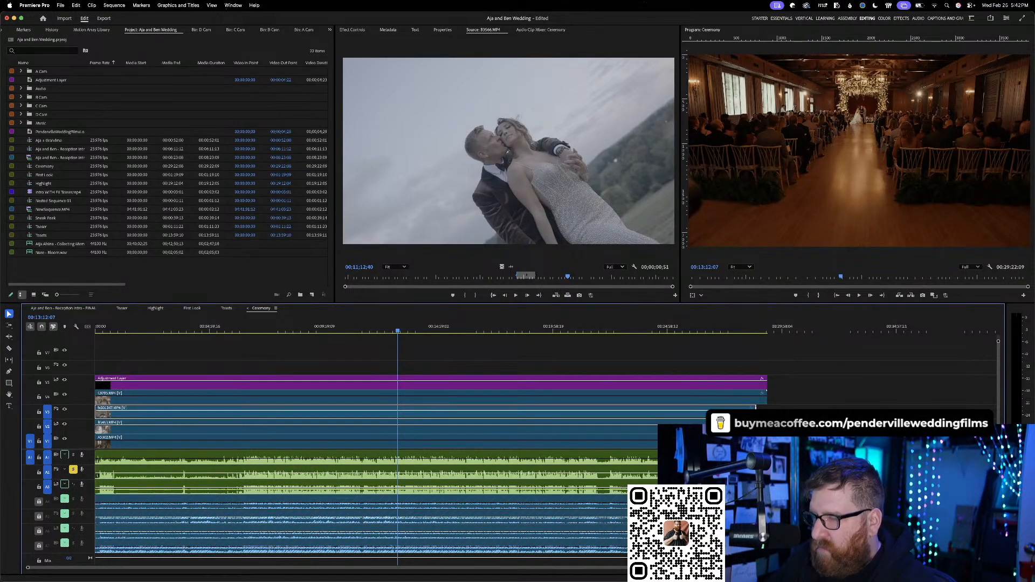